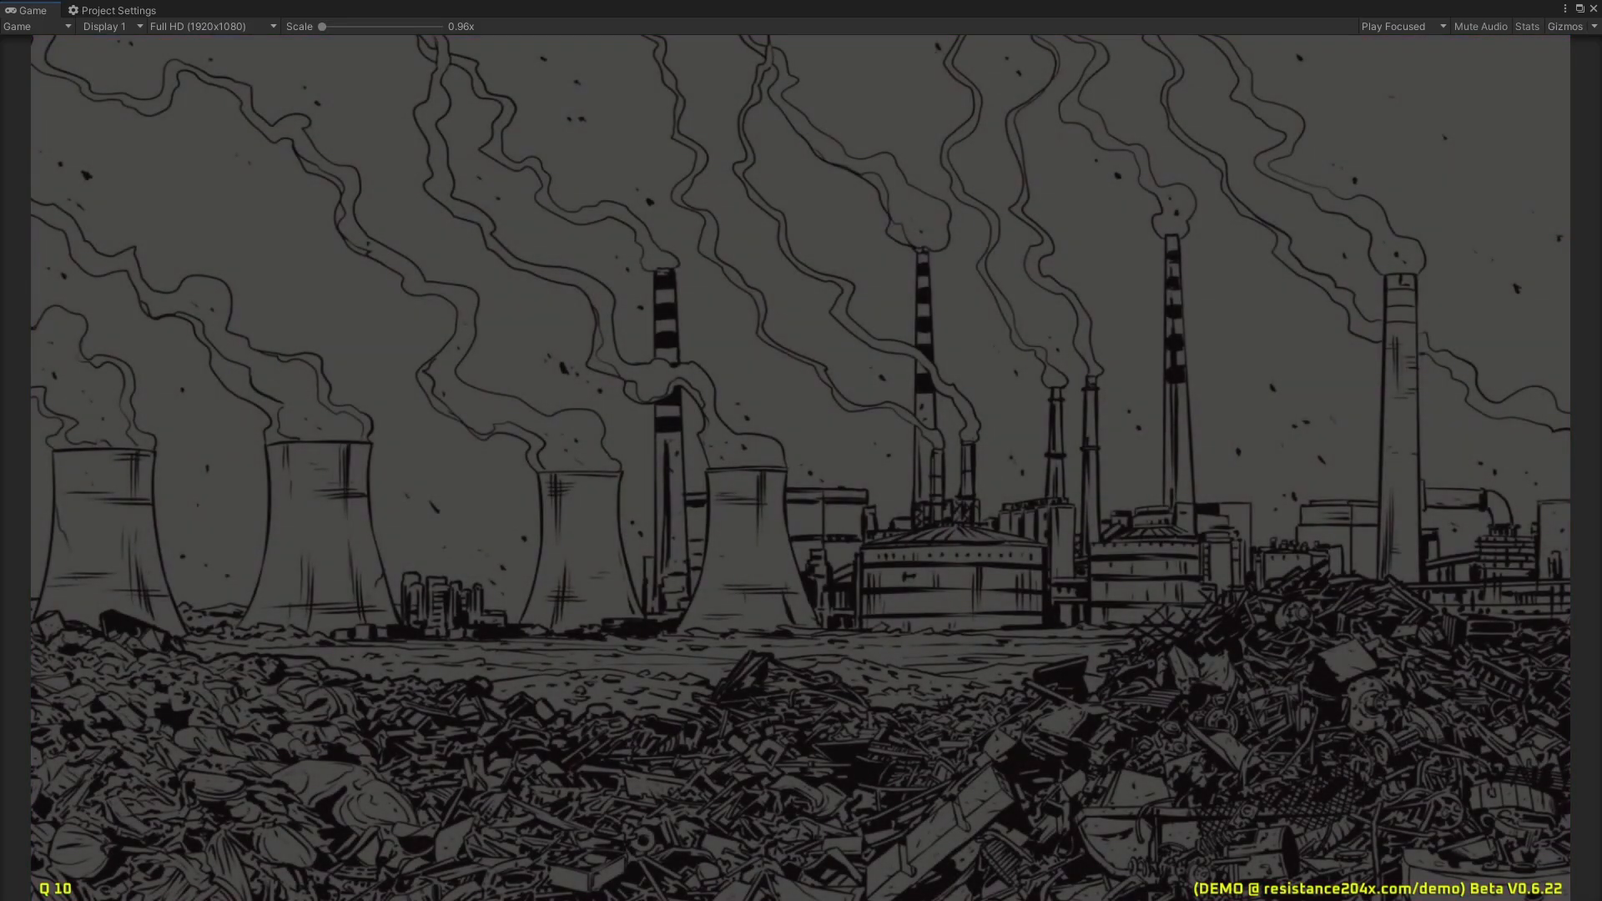
# Step: Set up a local match against the CPU with Practice Dummy as the opponent, taking the blue side
pyautogui.press('space')
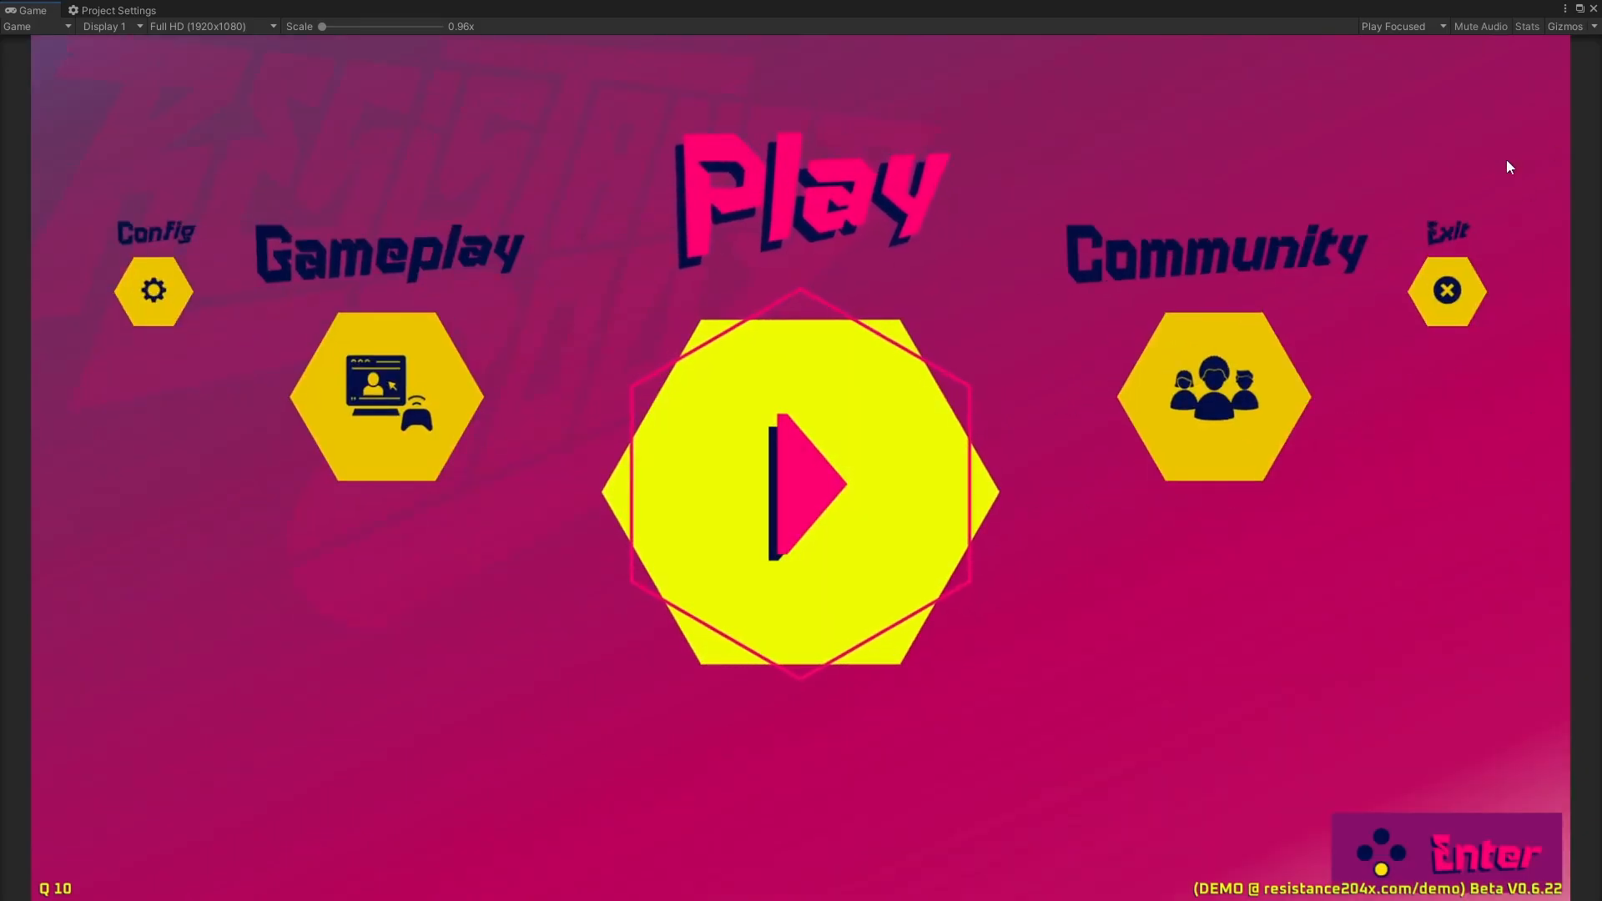
pyautogui.press('Left')
pyautogui.press('Right')
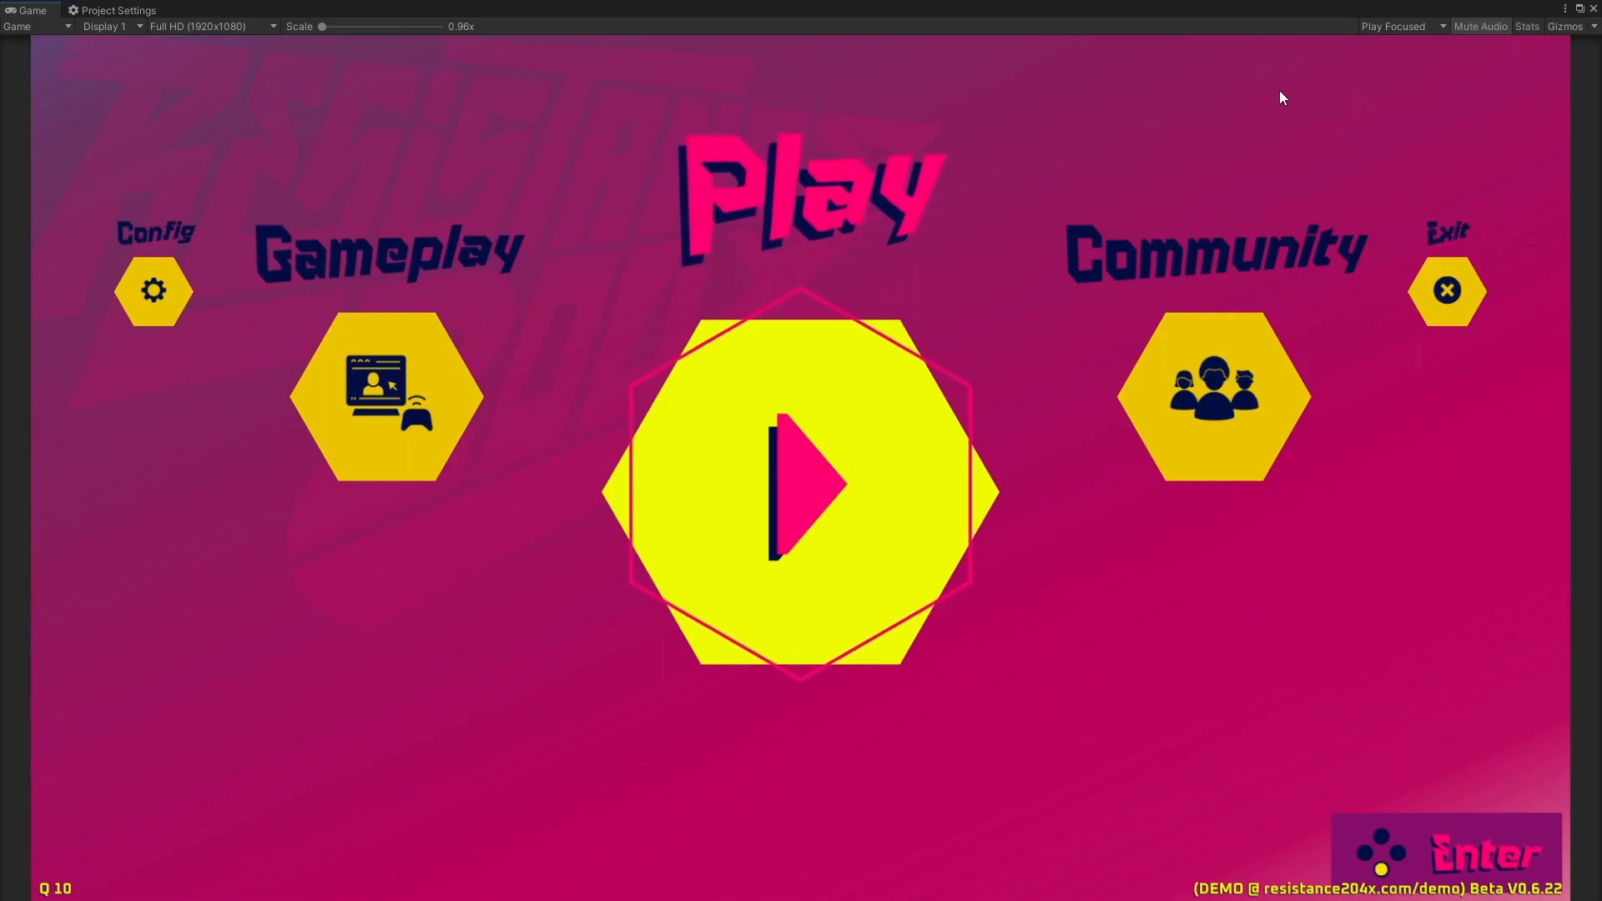
pyautogui.press('Return')
pyautogui.press('Return')
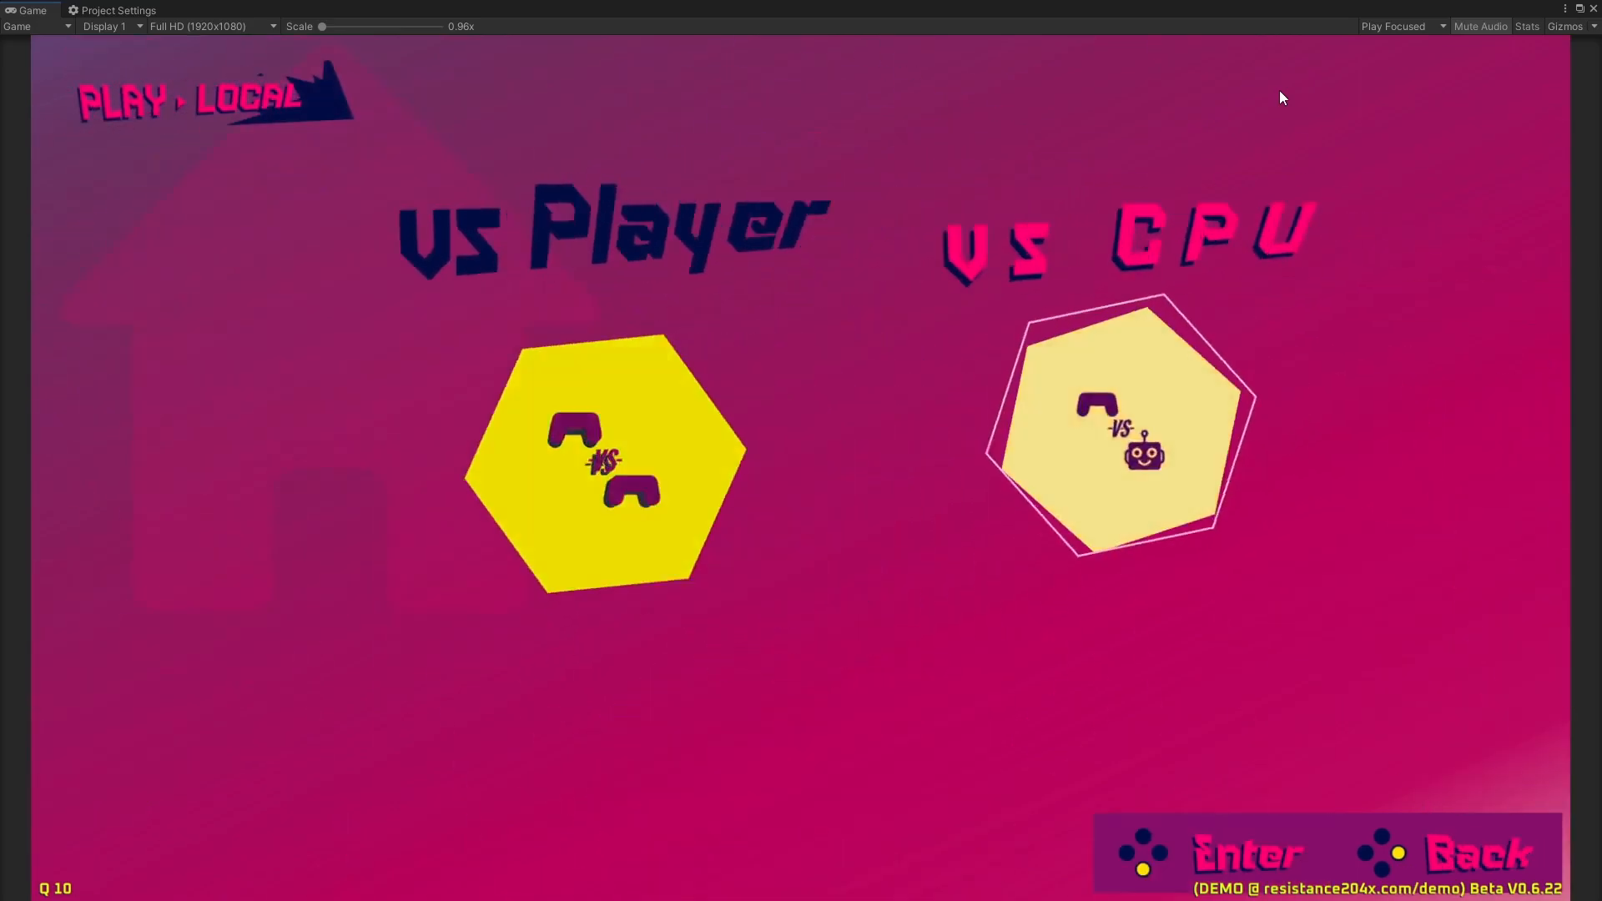
pyautogui.press('Return')
pyautogui.press('Right')
pyautogui.press('Left')
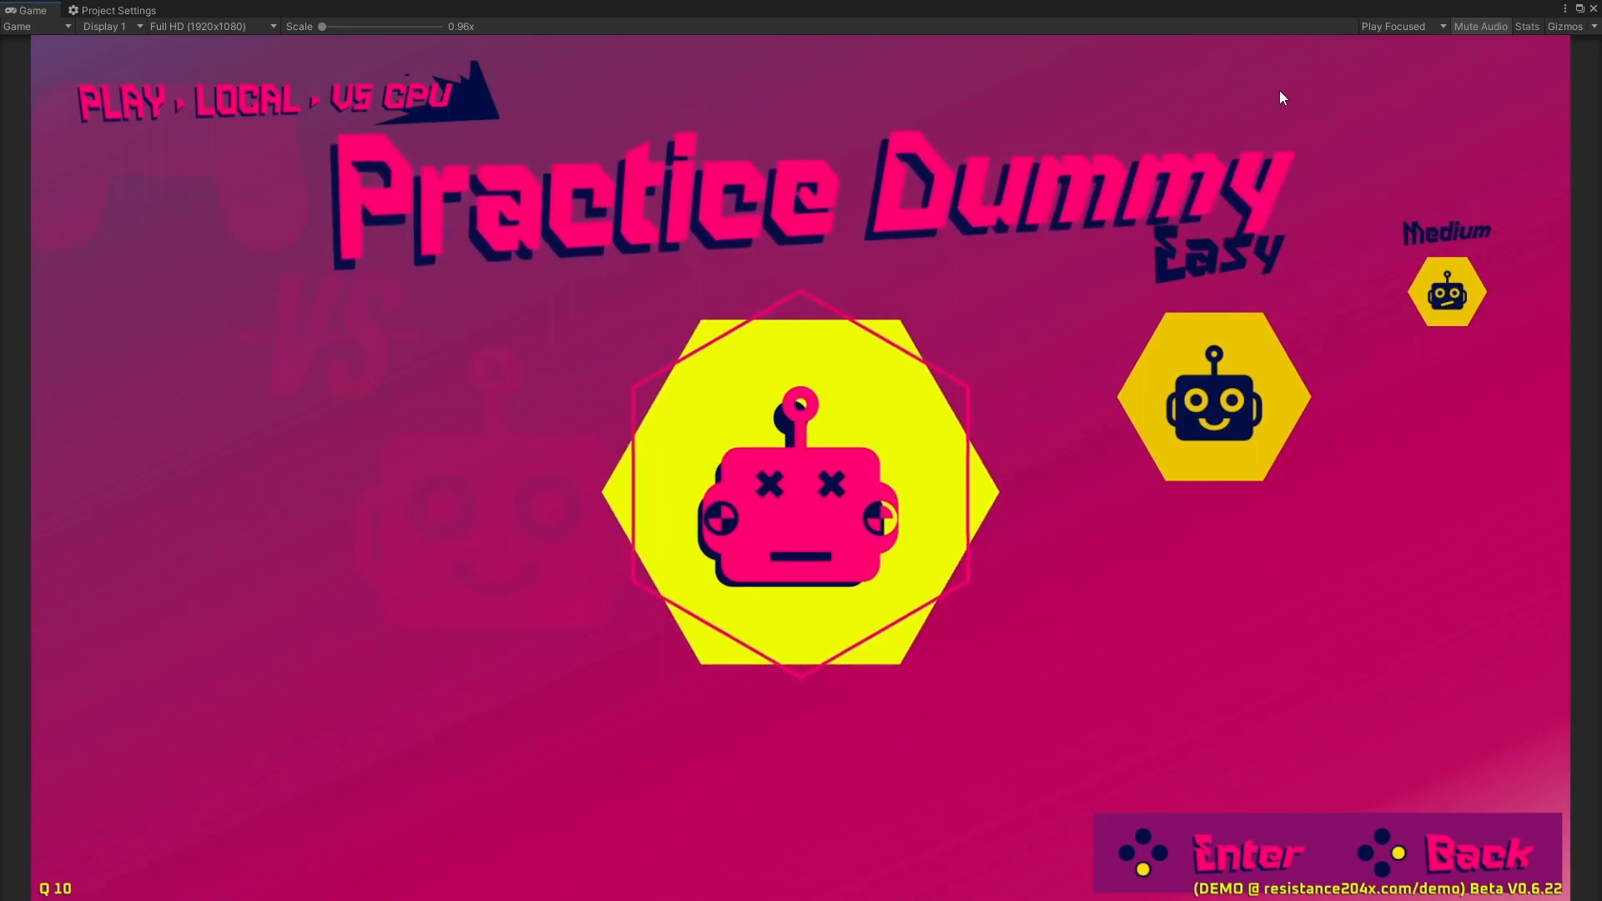
pyautogui.press('Return')
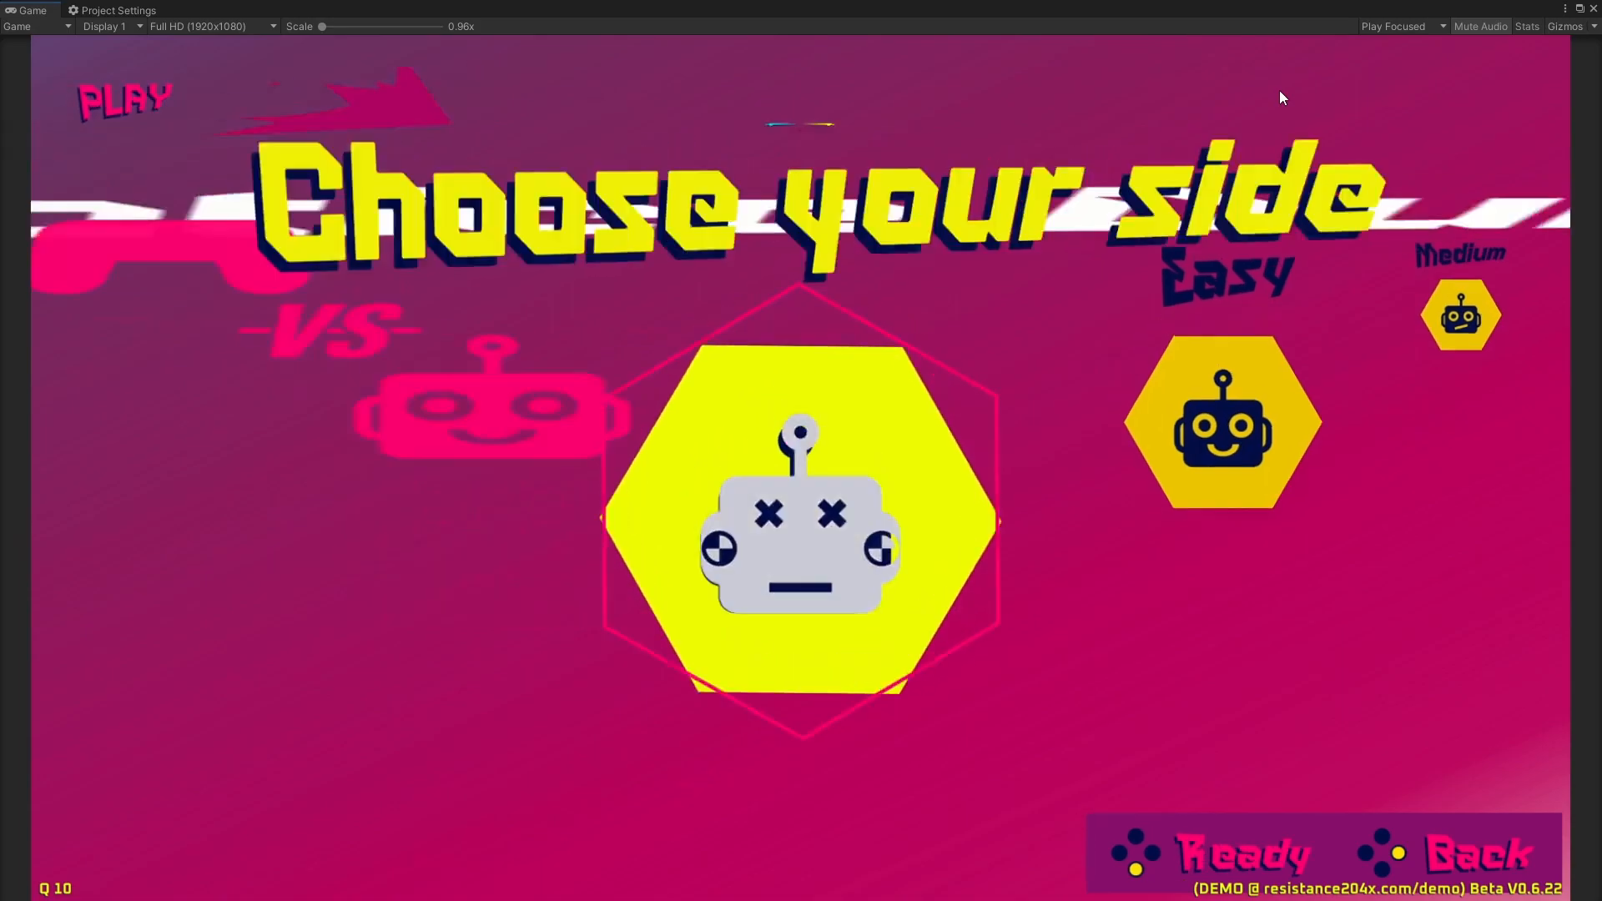
pyautogui.press('Left')
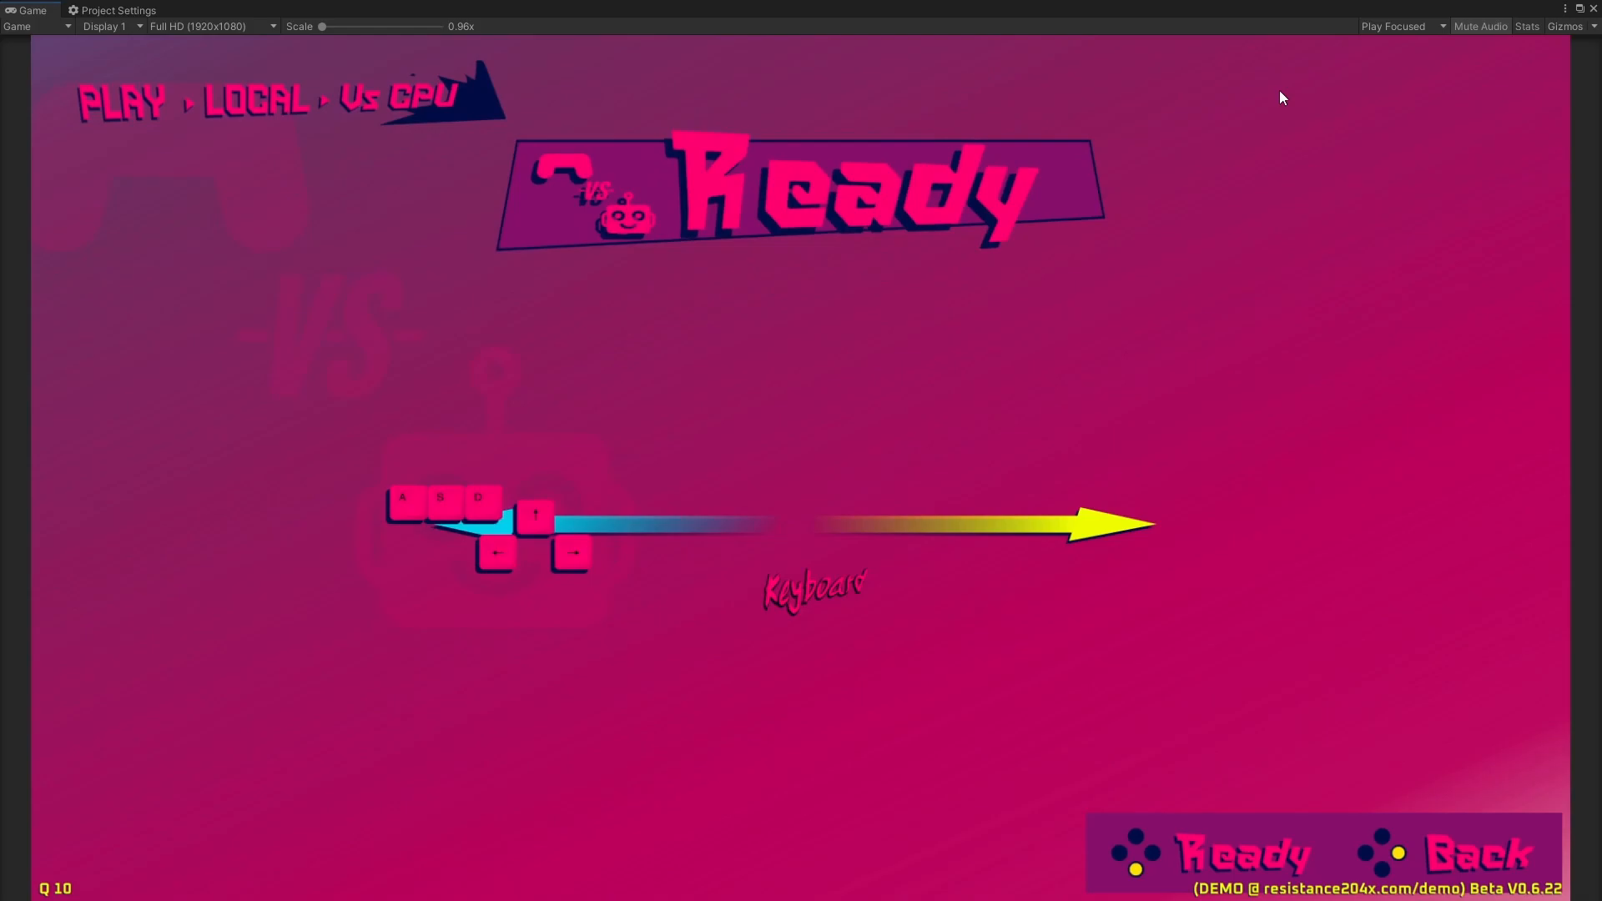
pyautogui.press('Return')
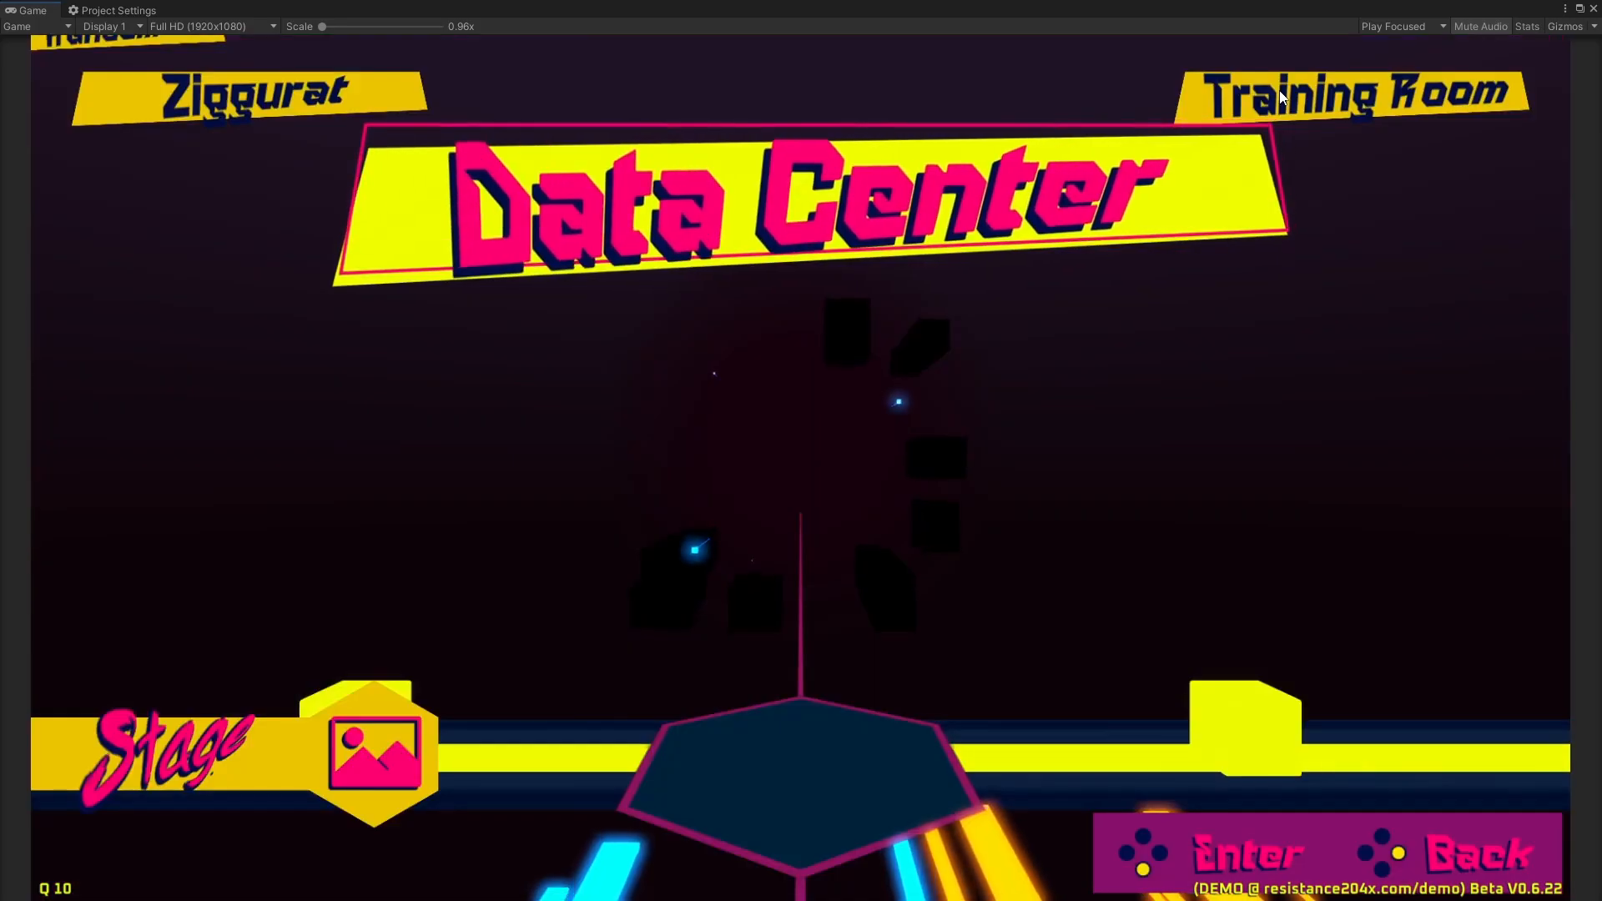
# Step: Choose the Data Center stage with Random terrain for the match
pyautogui.press('Right')
pyautogui.press('Left')
pyautogui.press('Left')
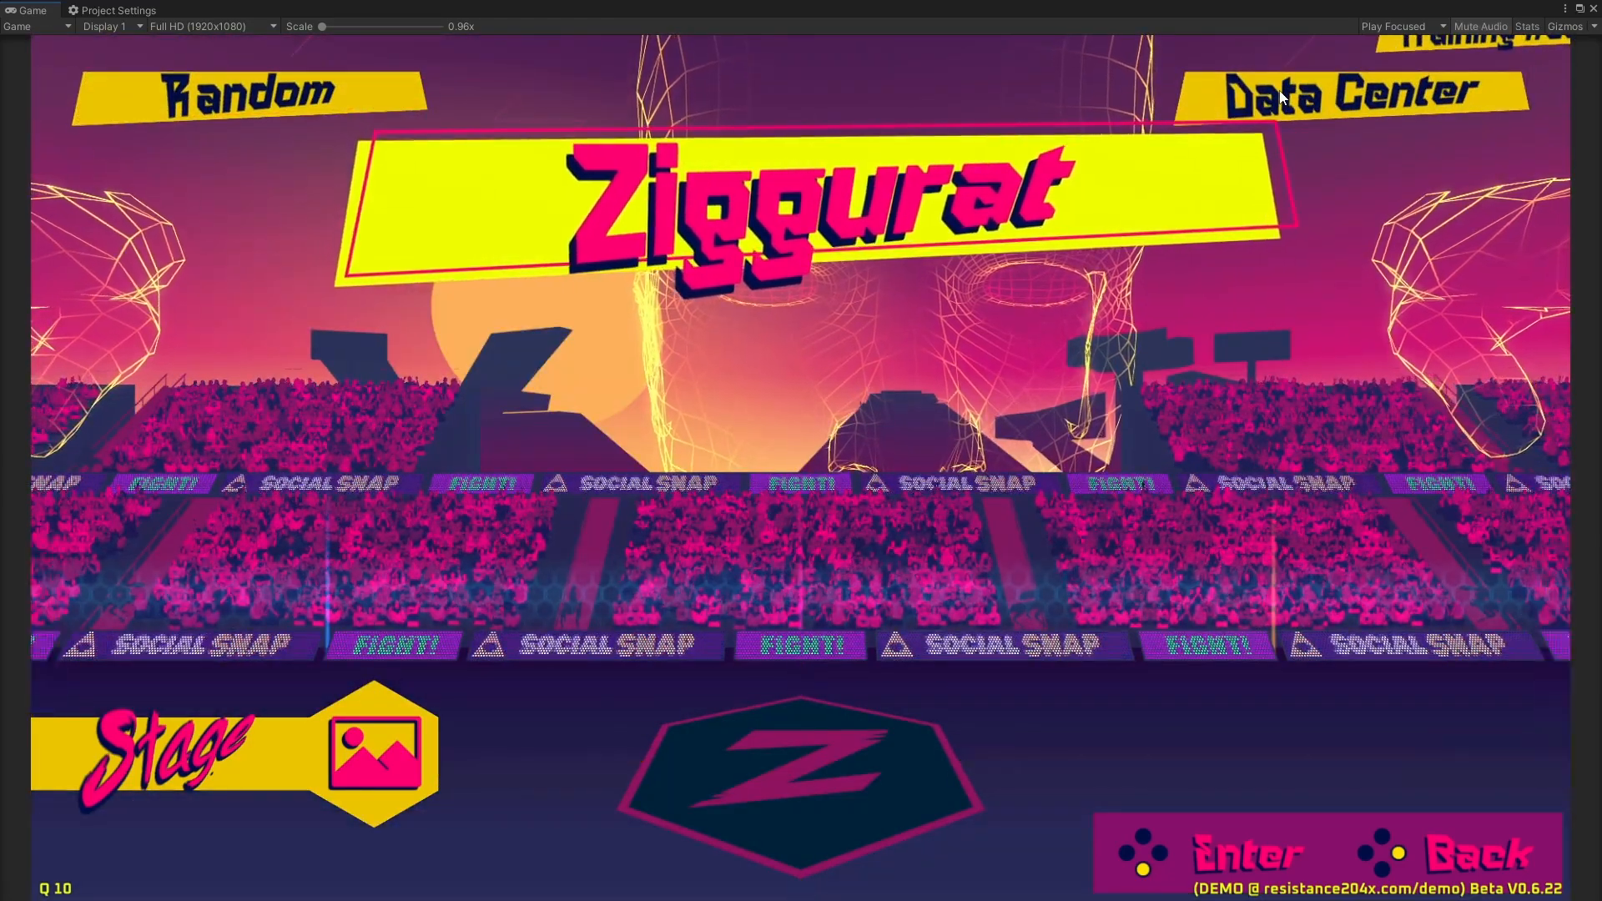
pyautogui.press('Right')
pyautogui.press('Return')
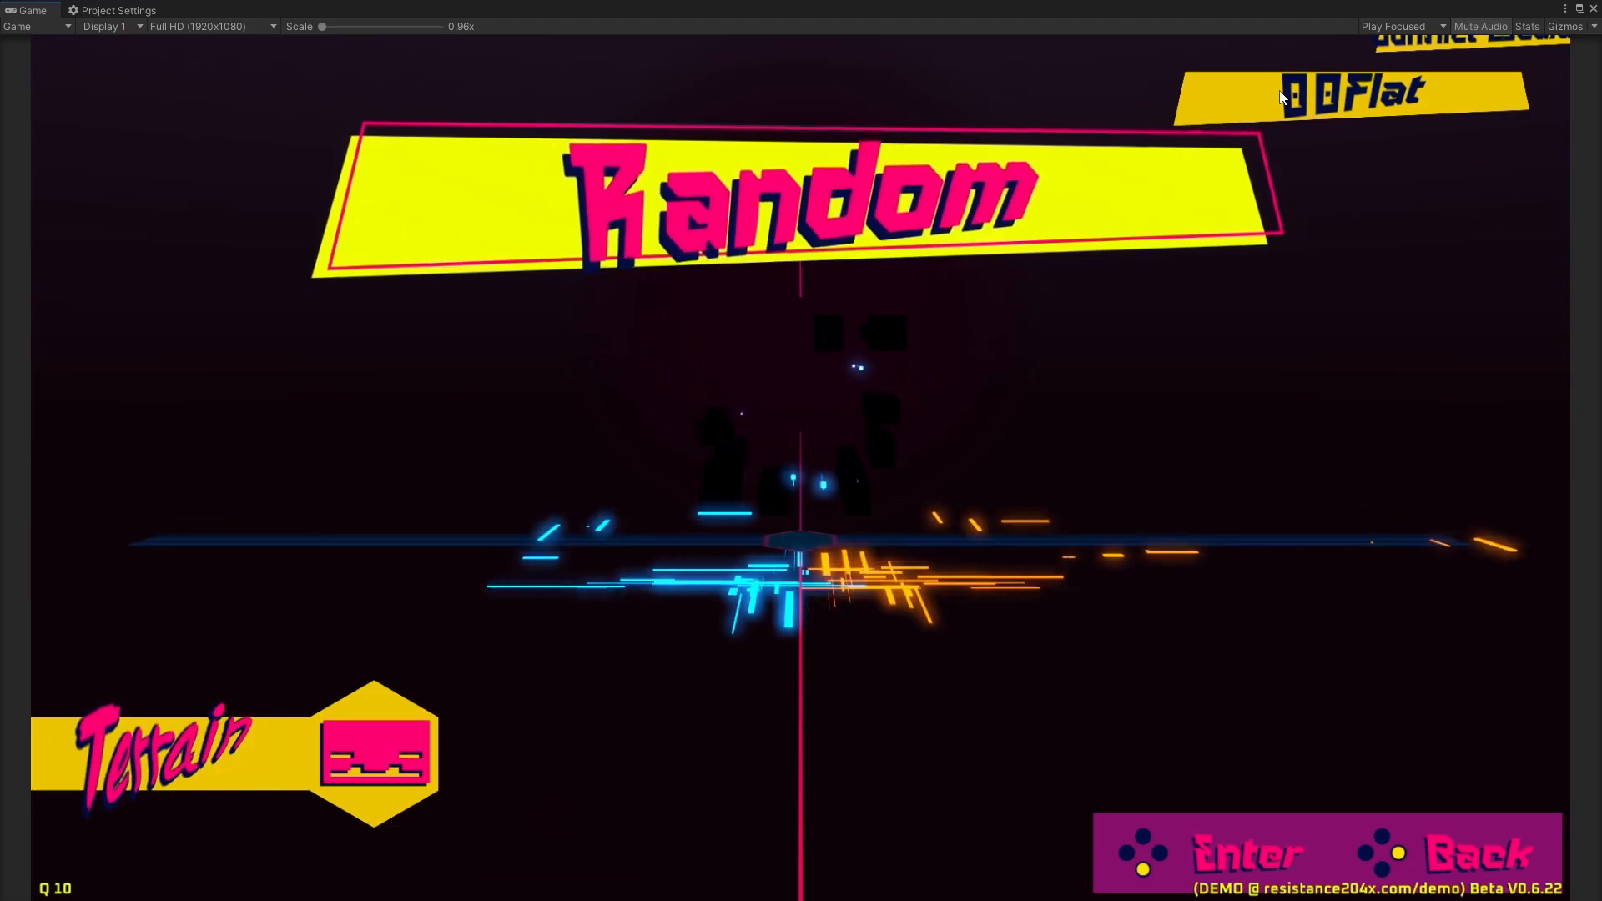
pyautogui.press('Return')
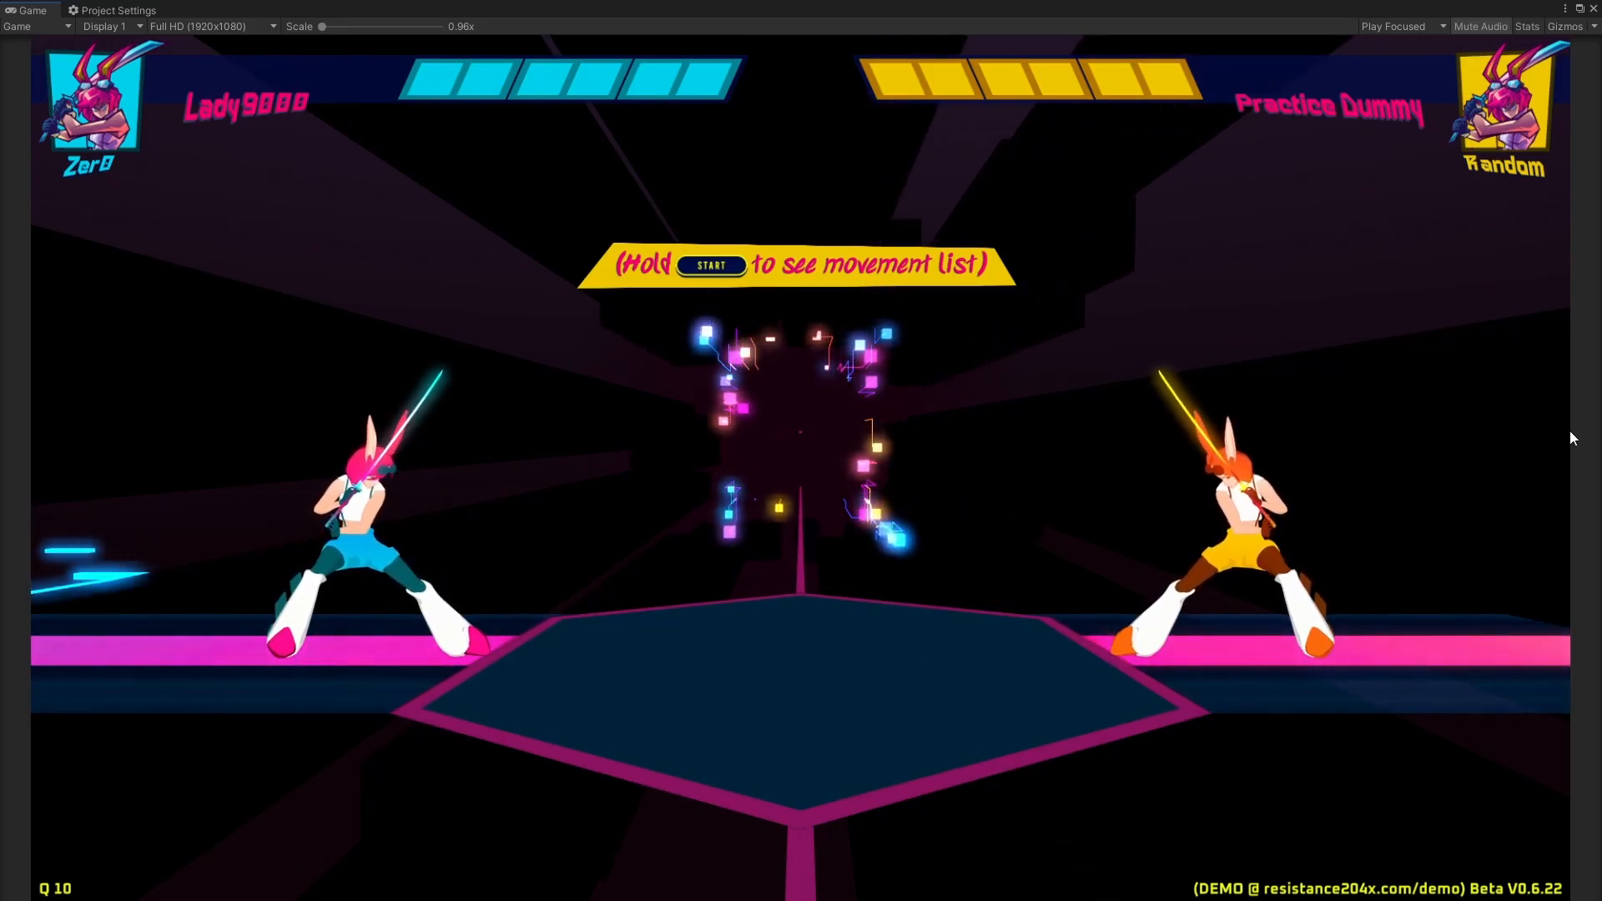
# Step: Turn on the hitbox overlay for both fighters and the stage collision boundaries while moving the fighter around
pyautogui.press('F1')
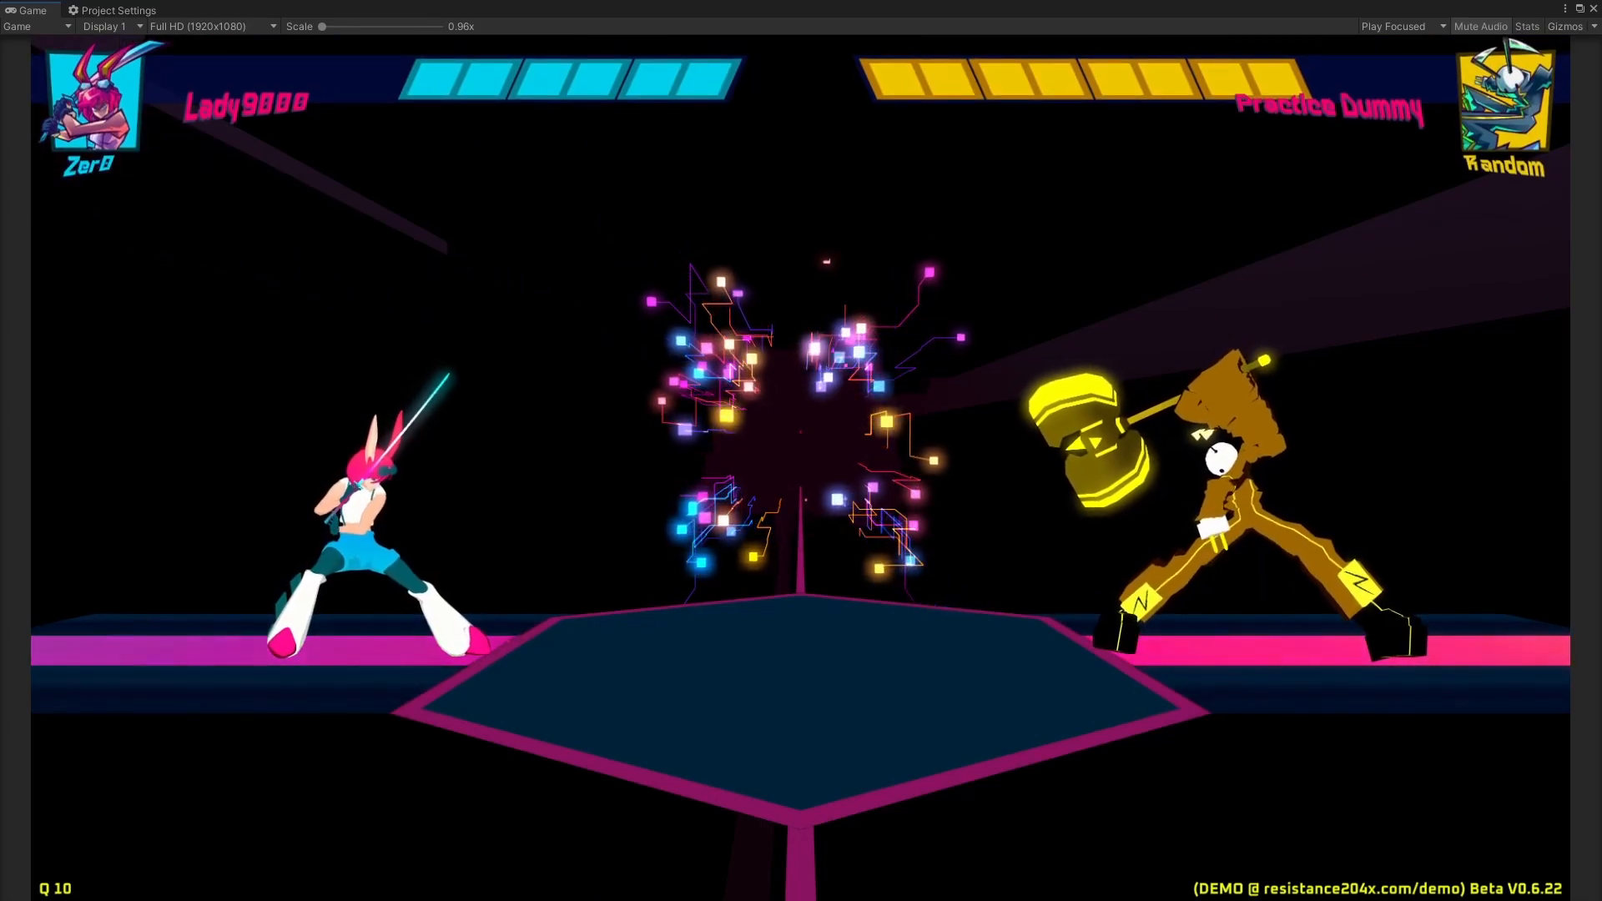
pyautogui.press('d')
pyautogui.press('d')
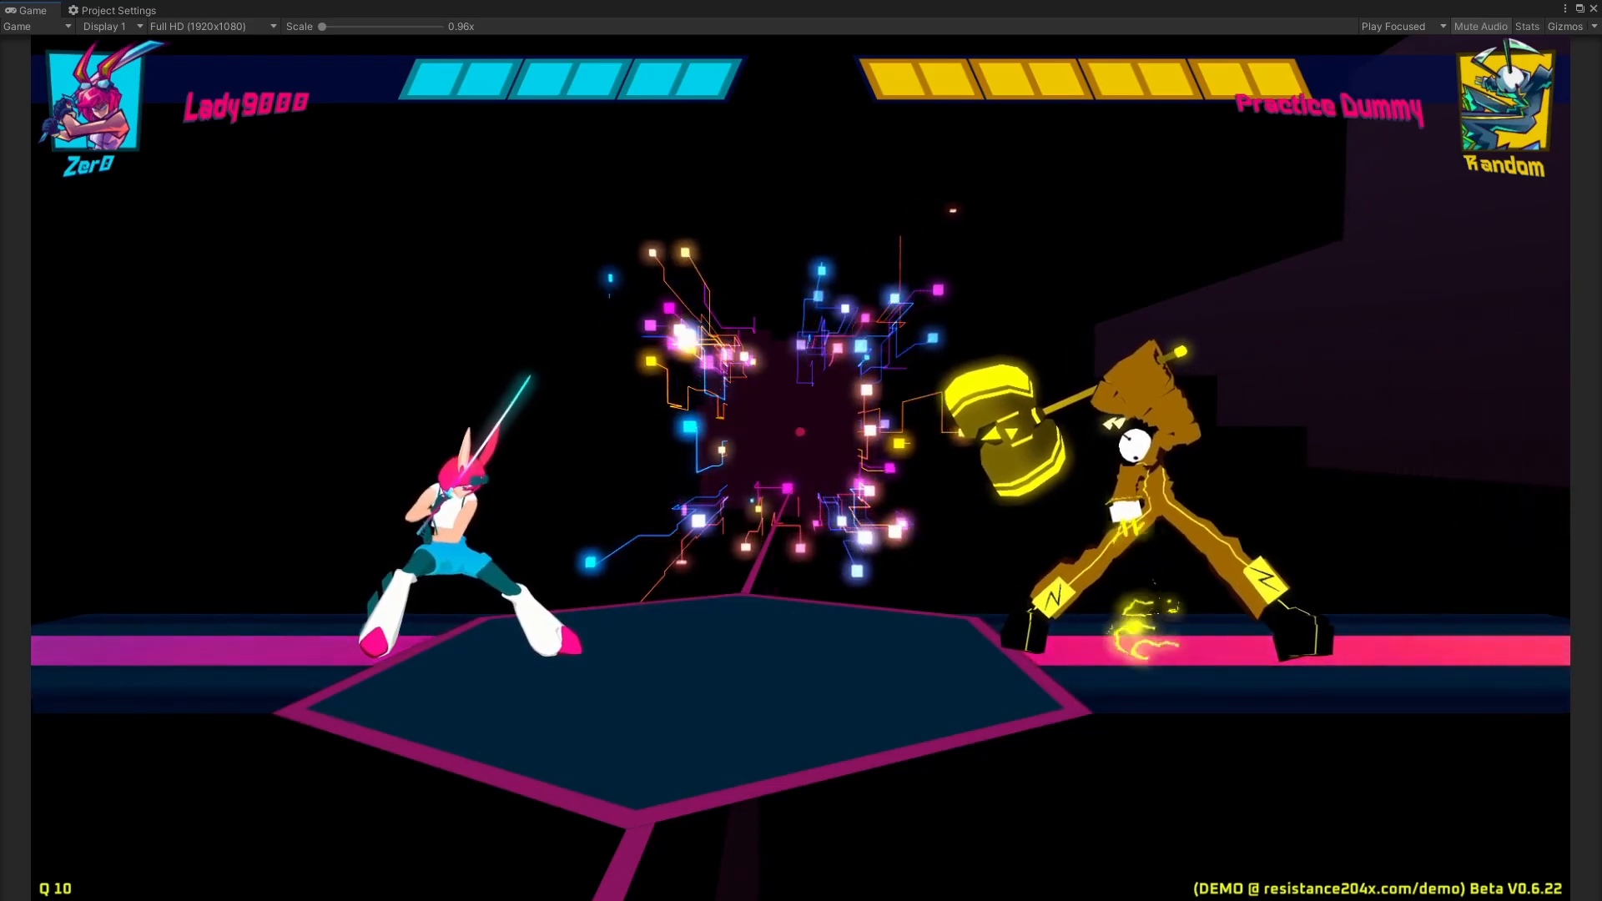
pyautogui.press('a')
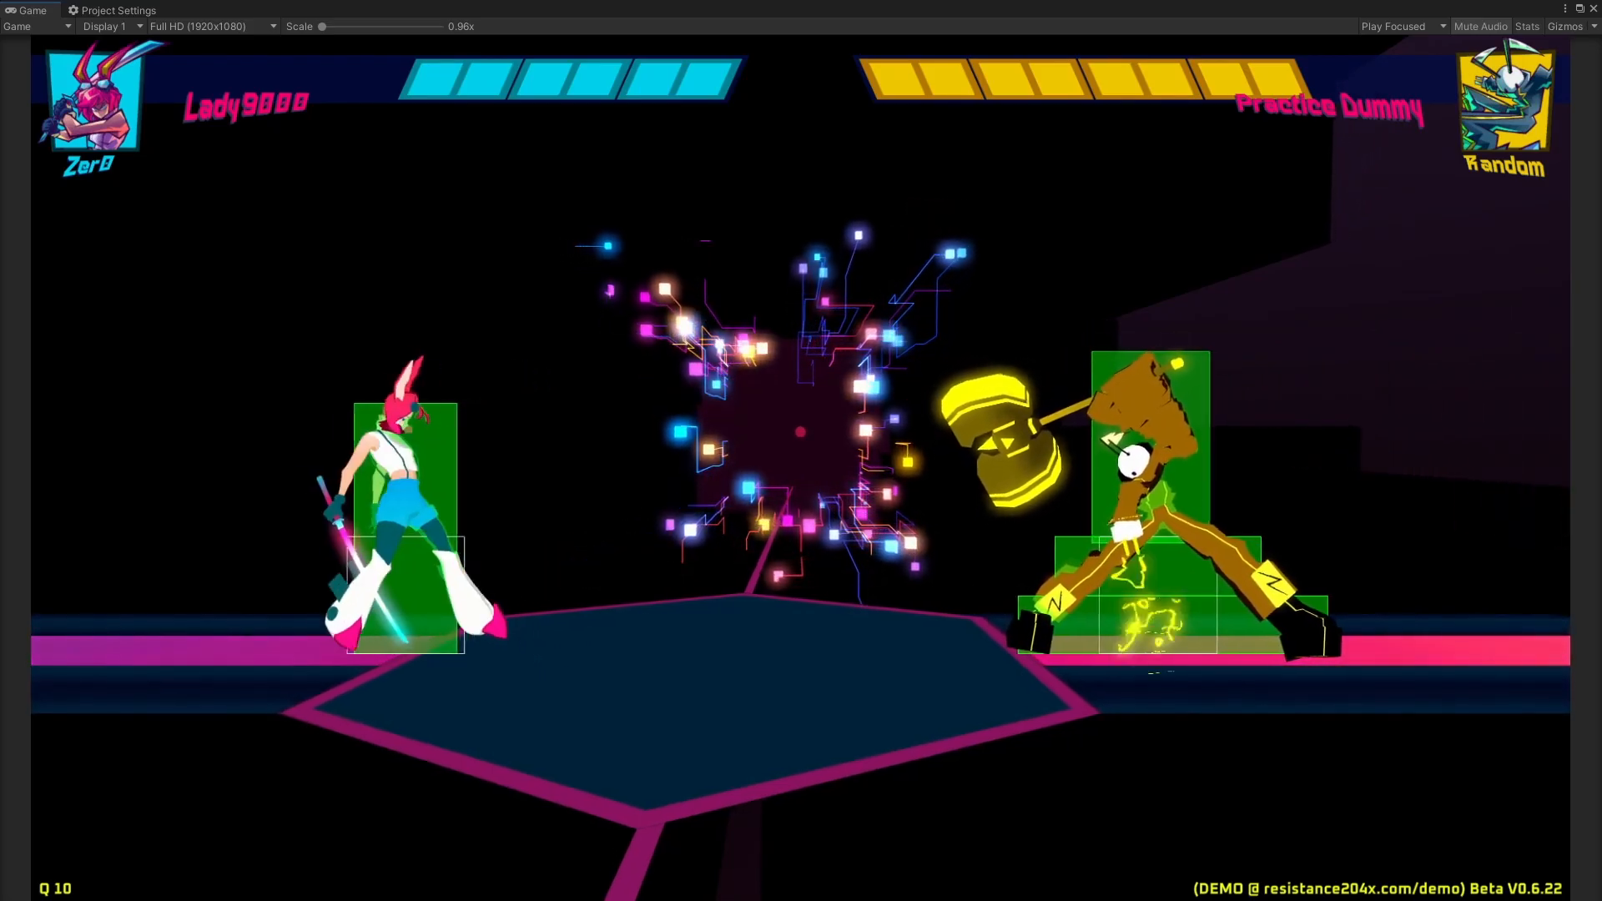
pyautogui.press('d')
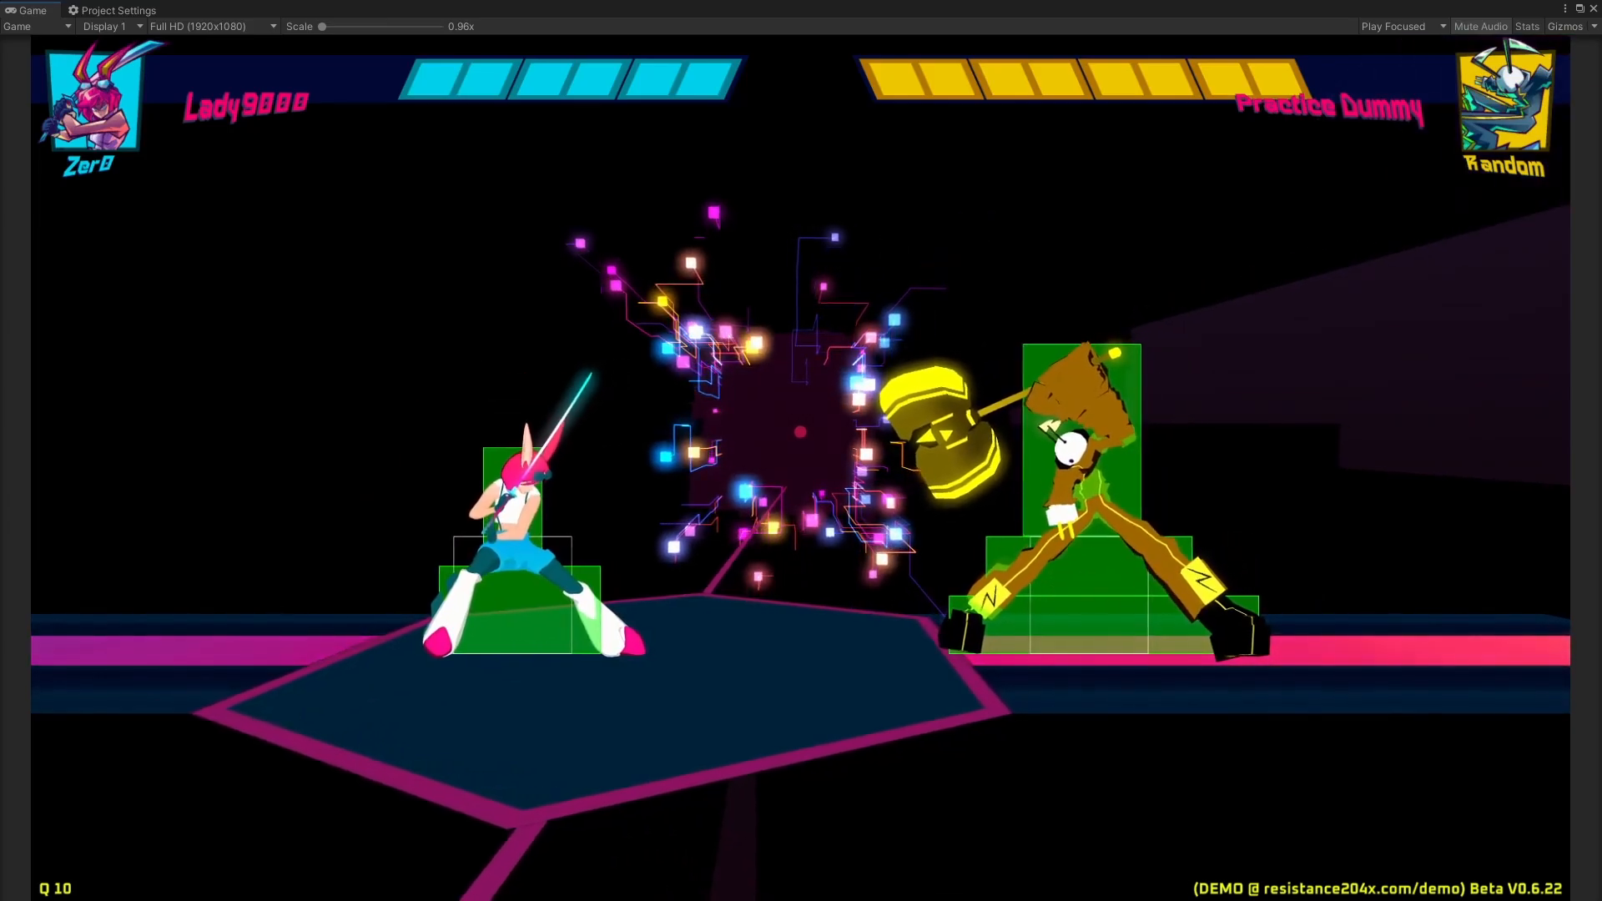
pyautogui.press('j')
pyautogui.press('F1')
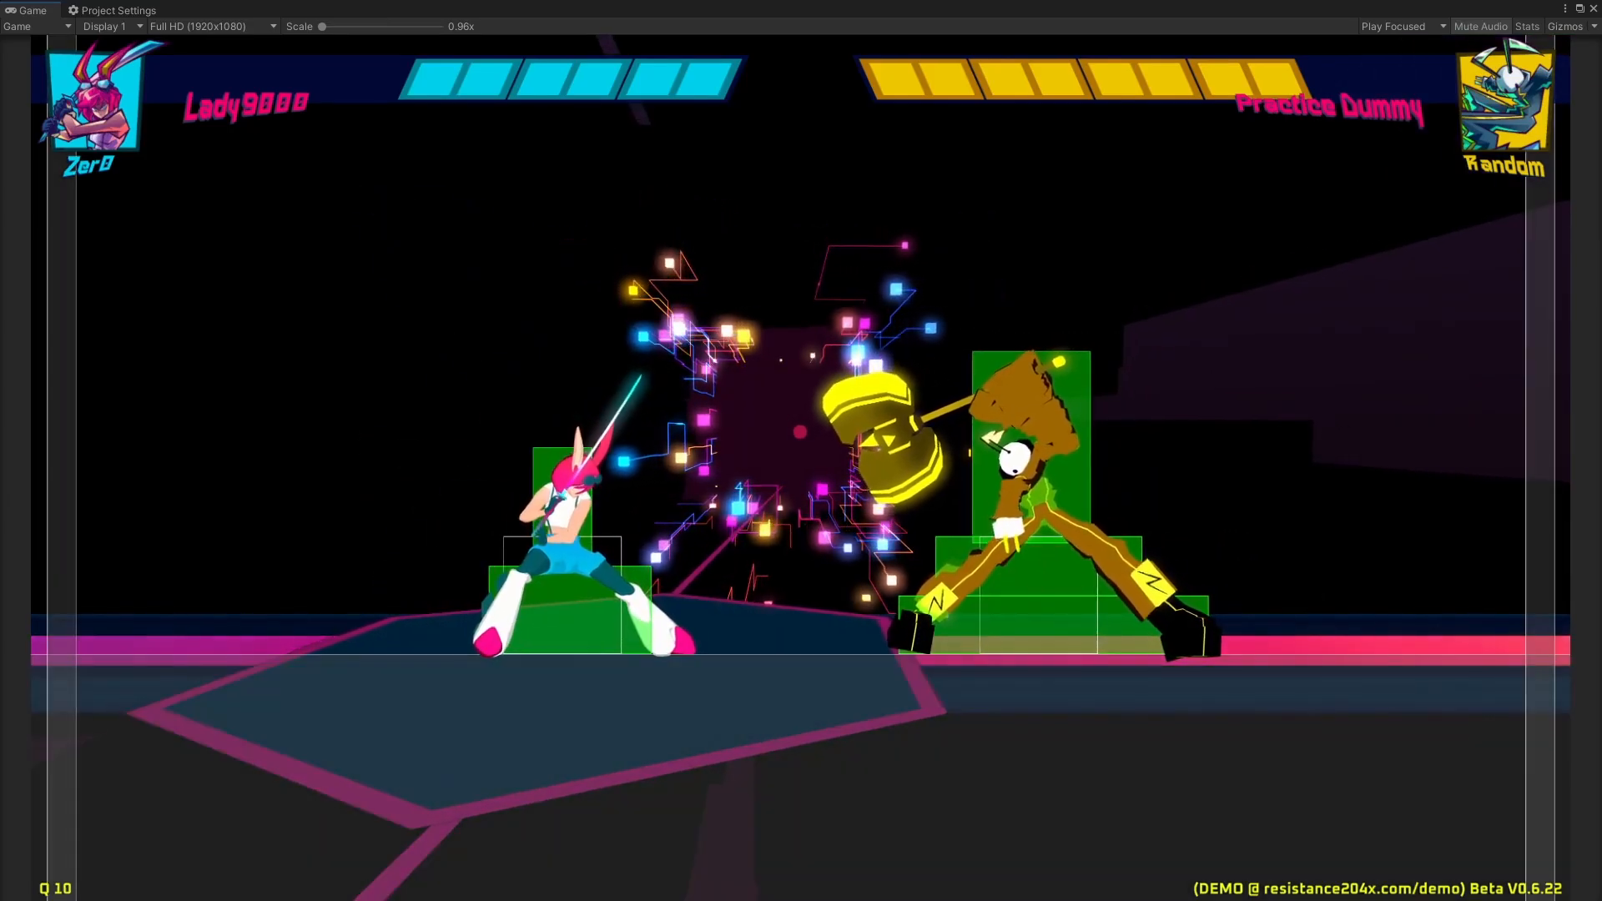
# Step: Dash and jump the fighter past the dummy and onto the raised terrain to examine how the hitboxes follow its movements
pyautogui.press('d')
pyautogui.press('d')
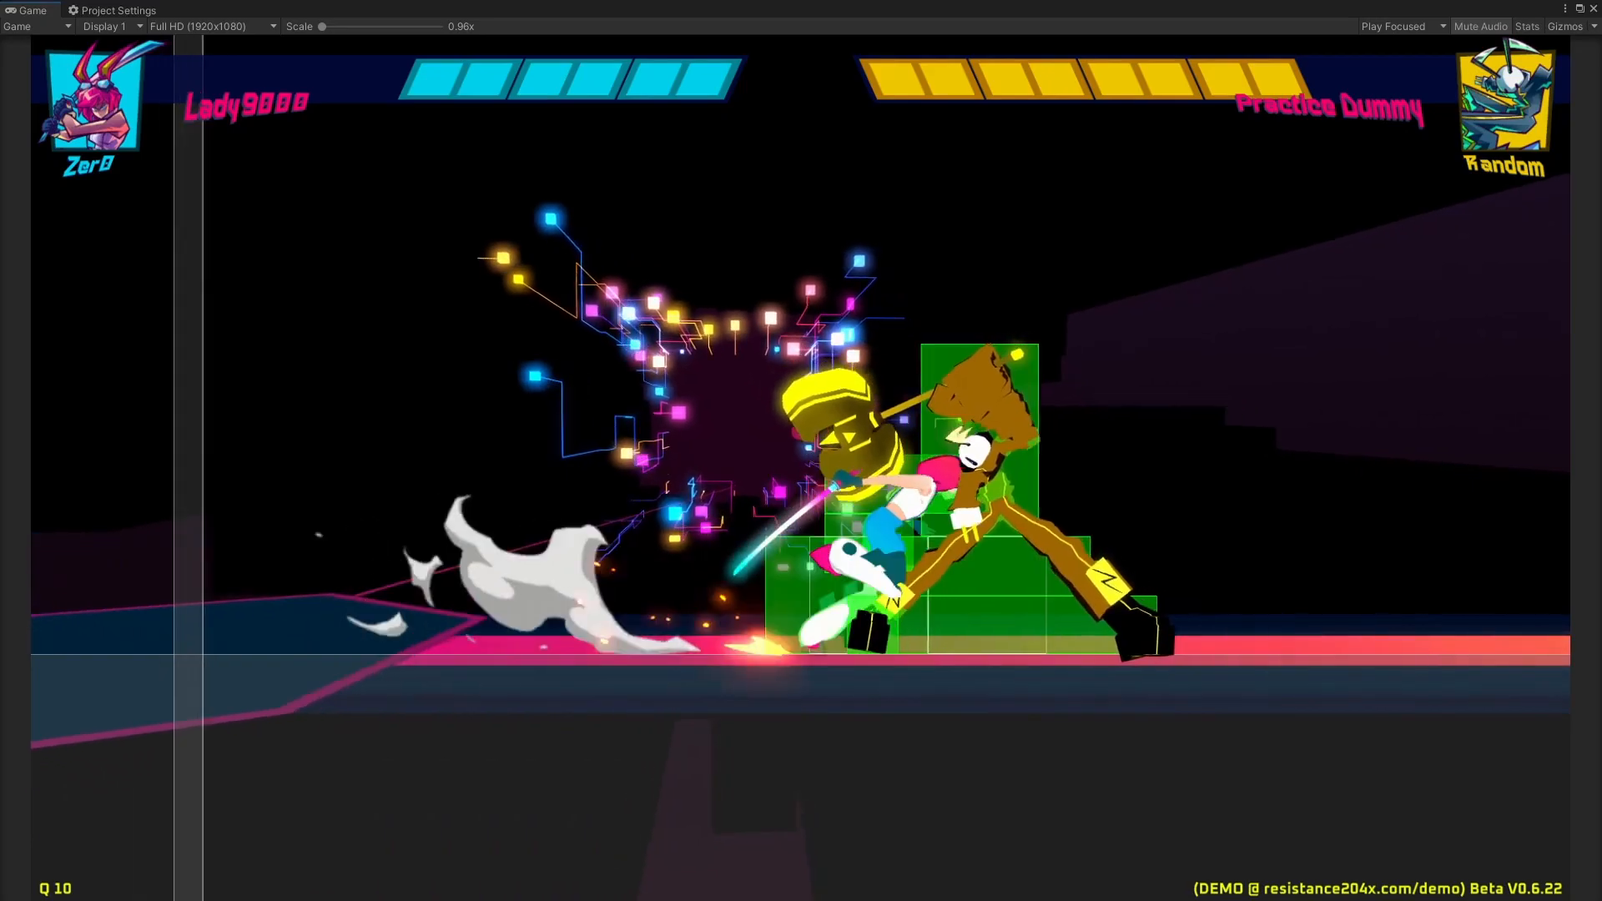
pyautogui.press('a')
pyautogui.press('d')
pyautogui.press('d')
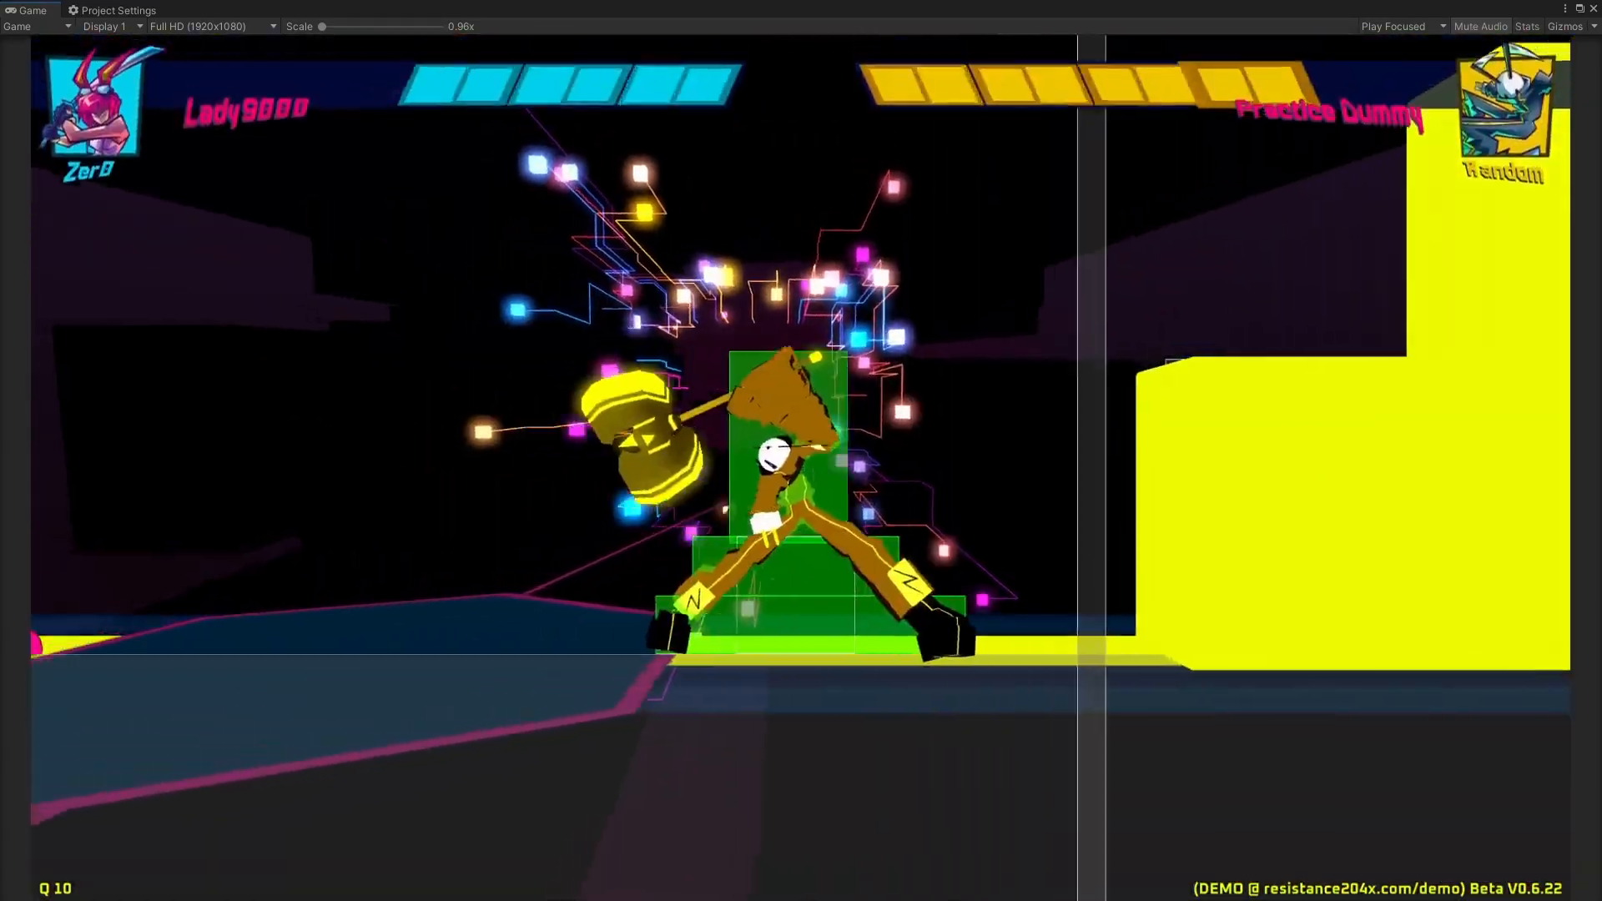
pyautogui.press('d')
pyautogui.press('d')
pyautogui.press('w')
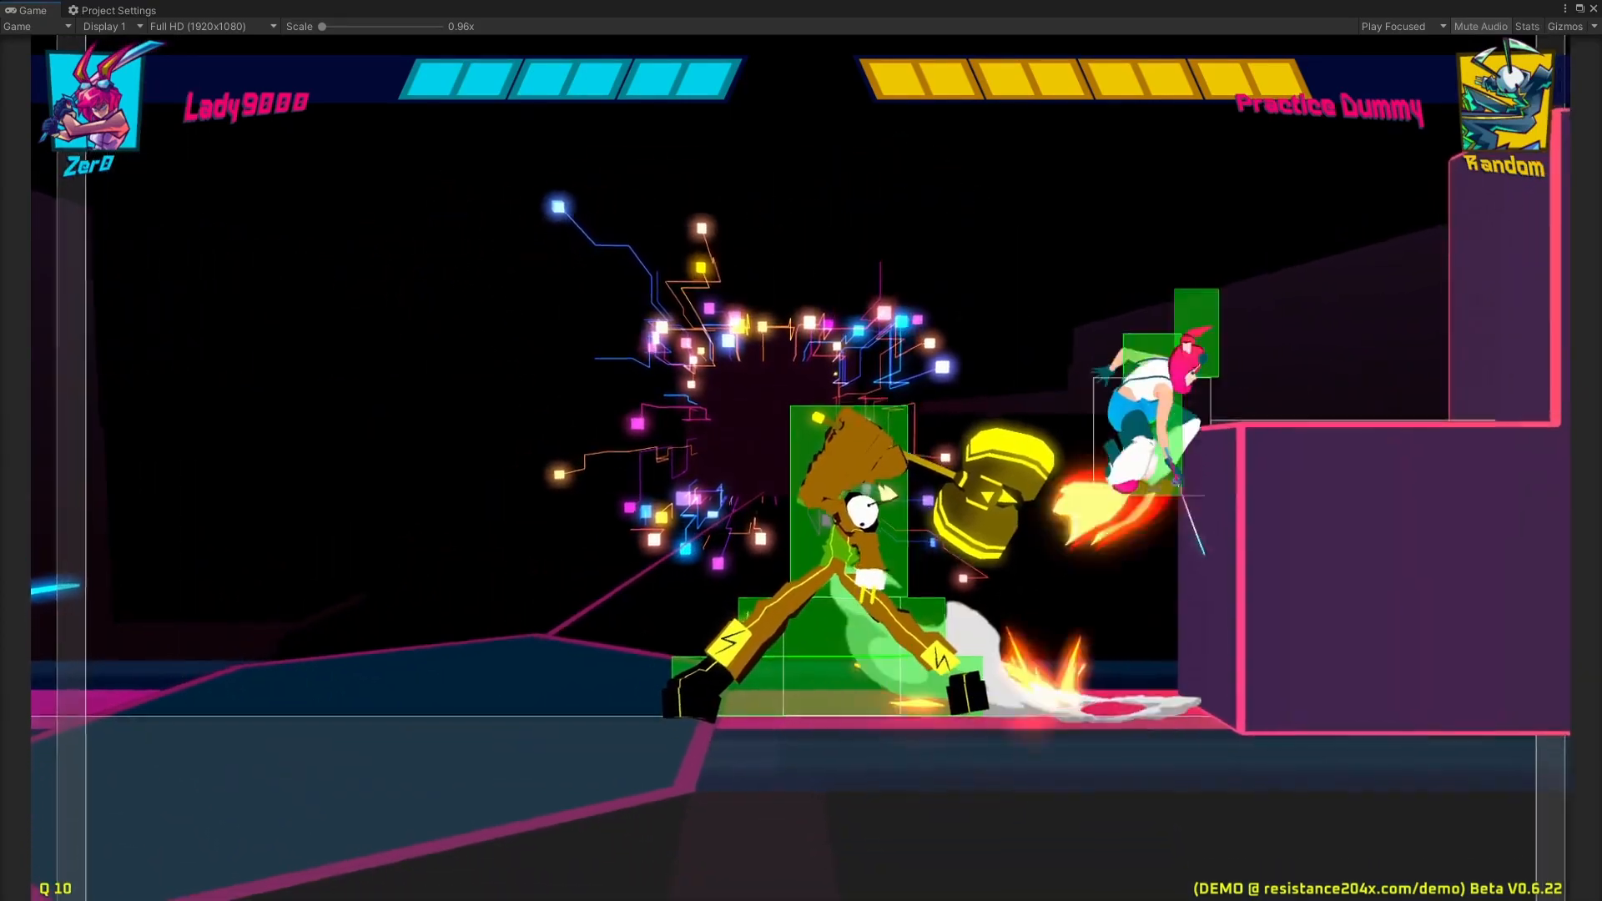
pyautogui.press('w')
pyautogui.press('a')
pyautogui.press('a')
pyautogui.press('w')
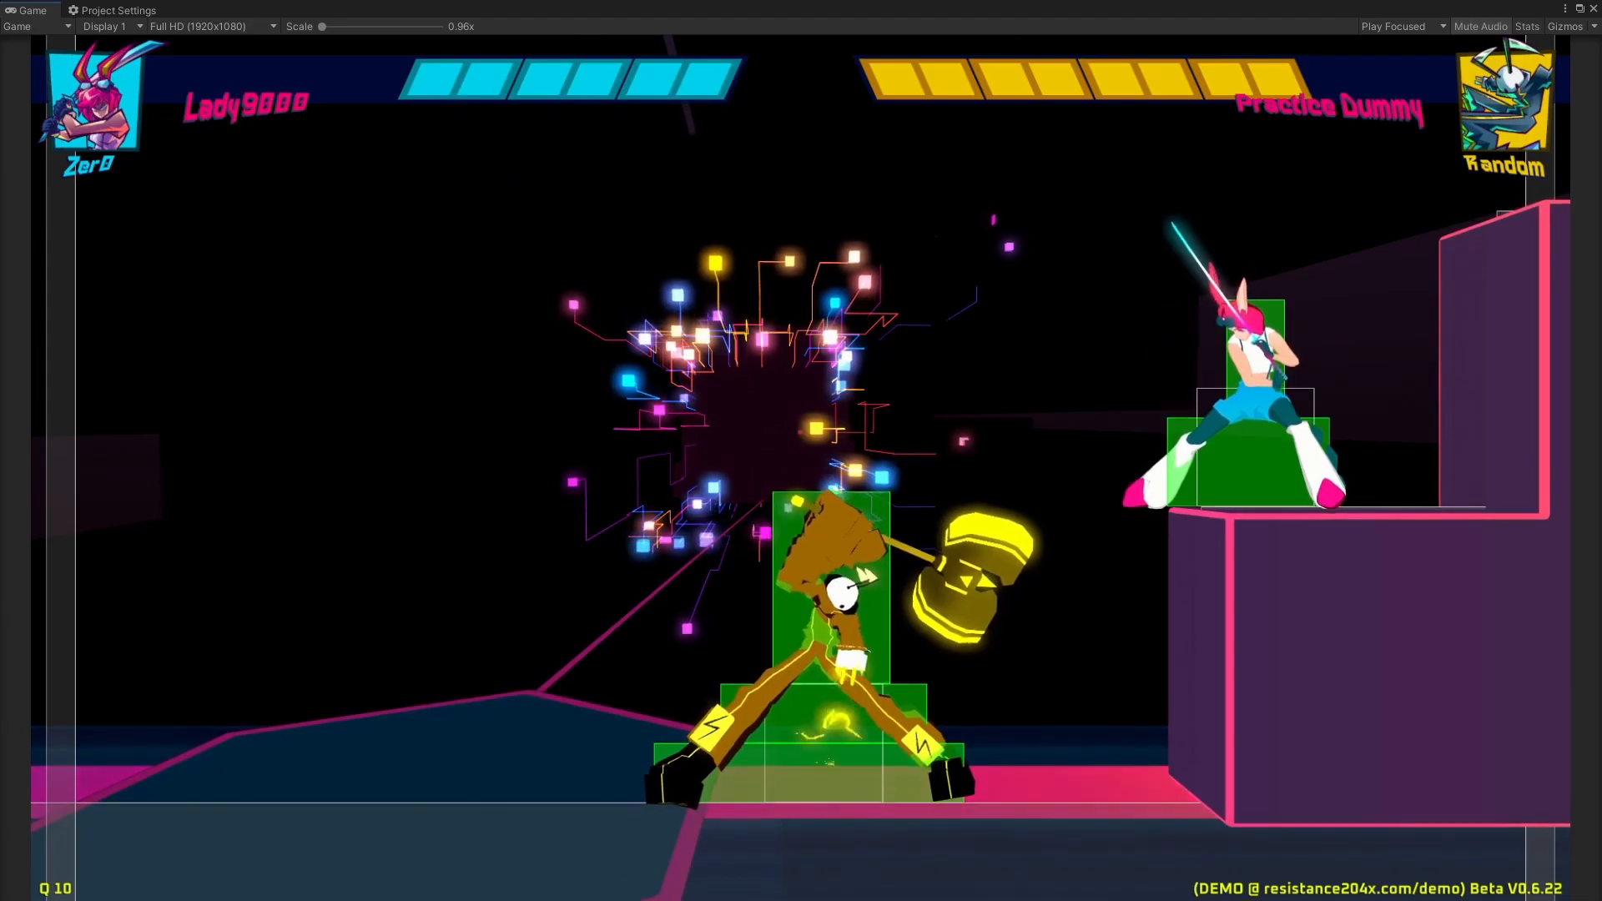
pyautogui.press('a')
pyautogui.press('a')
pyautogui.press('w')
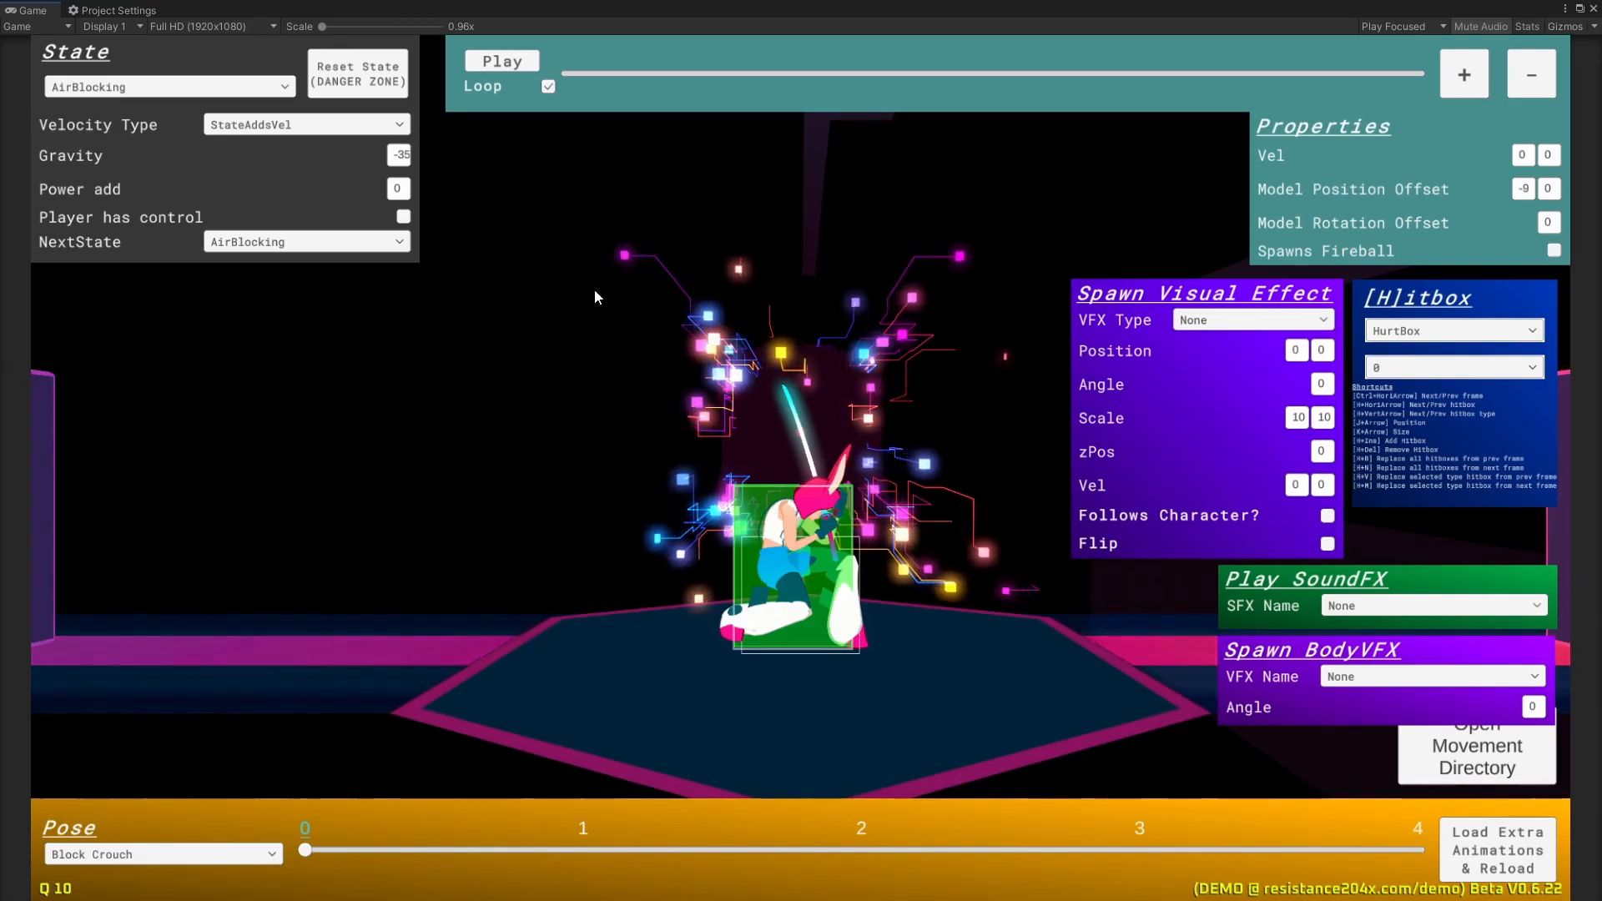
# Step: Load the AttackHeavy0 state in the character state editor
pyautogui.click(181, 89)
pyautogui.click(200, 89)
pyautogui.click(220, 91)
pyautogui.moveTo(291, 125)
pyautogui.mouseDown()
pyautogui.moveTo(325, 360)
pyautogui.moveTo(289, 105)
pyautogui.moveTo(322, 292)
pyautogui.moveTo(322, 123)
pyautogui.mouseUp()
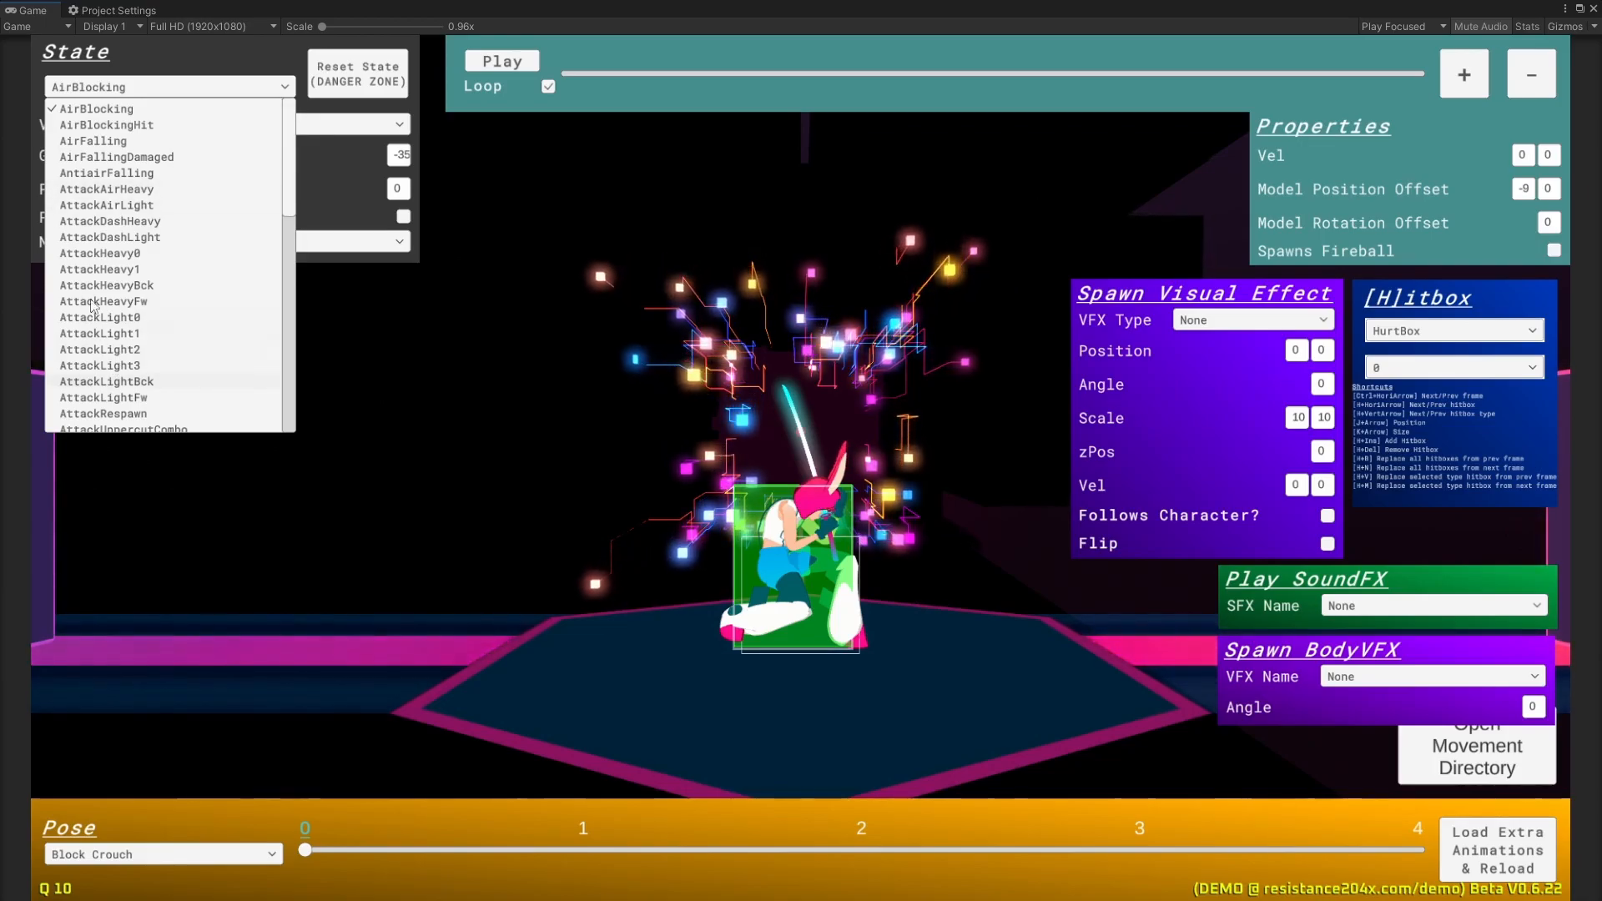
pyautogui.moveTo(294, 177)
pyautogui.mouseDown()
pyautogui.moveTo(289, 337)
pyautogui.moveTo(278, 157)
pyautogui.mouseUp()
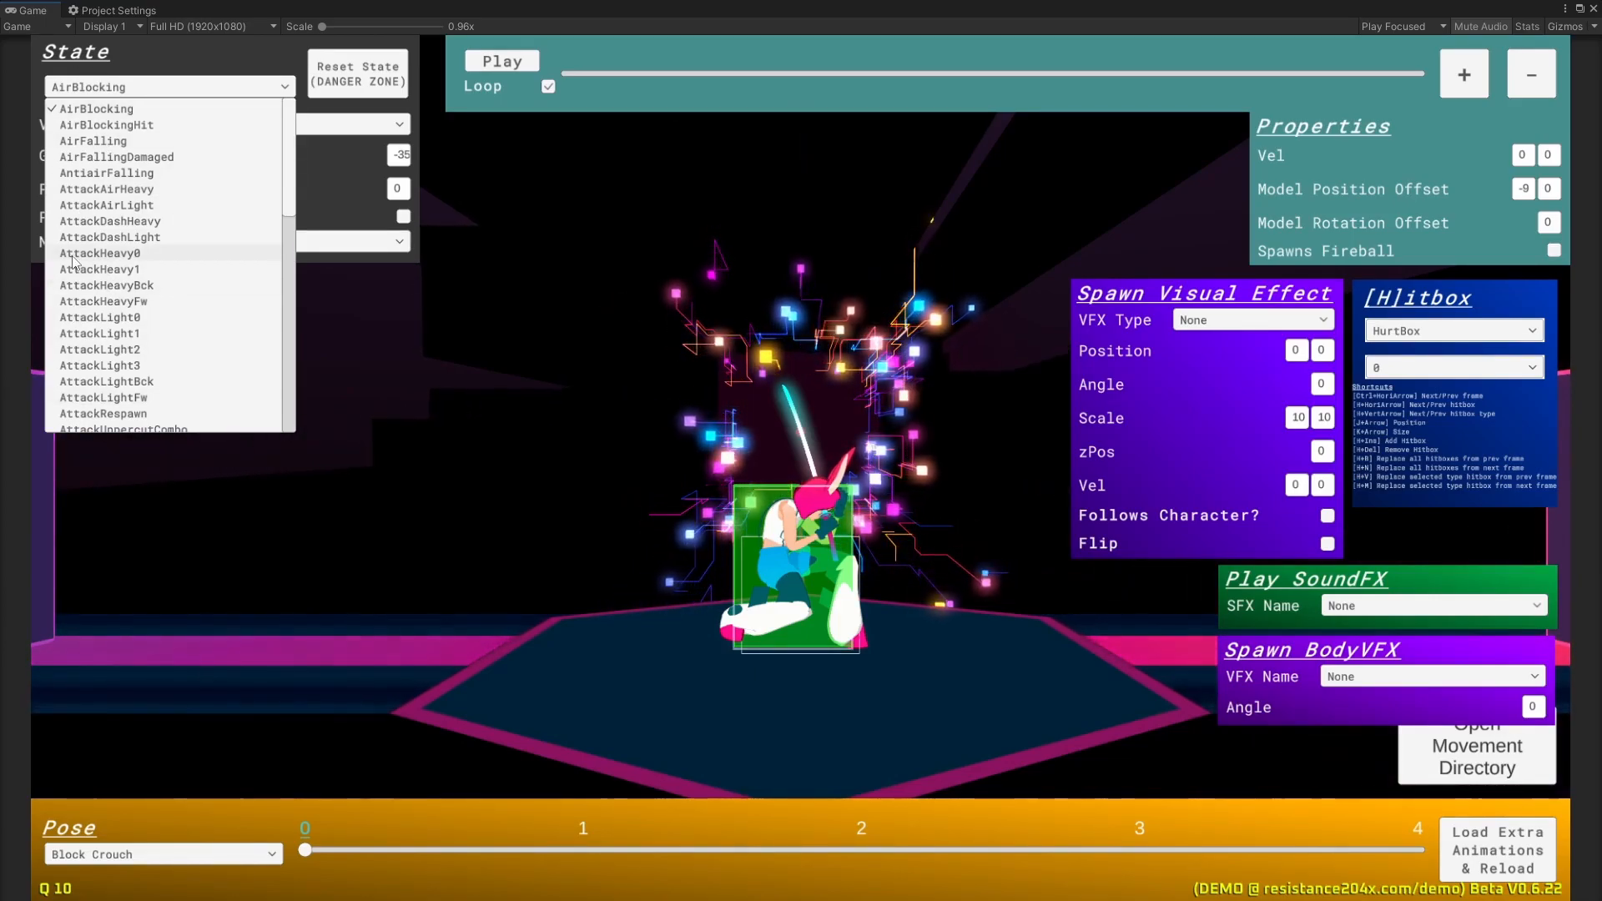
pyautogui.click(100, 253)
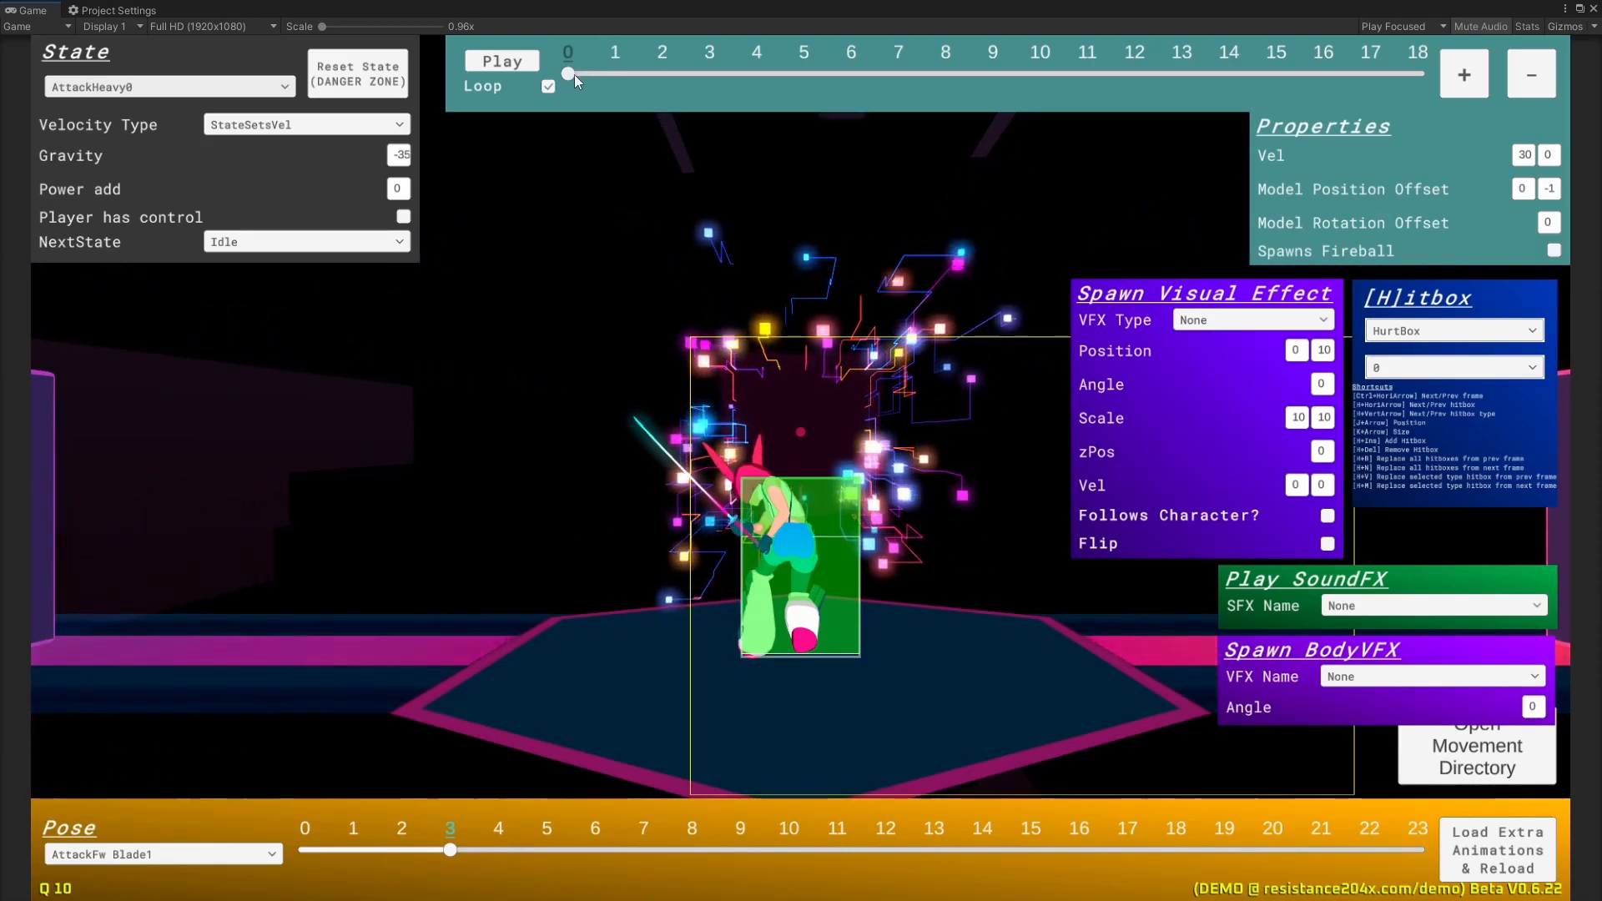
# Step: Scrub the AttackHeavy0 timeline from frame 0 to frame 4 to examine its poses, attack definition, effects and hitboxes
pyautogui.moveTo(567, 73)
pyautogui.mouseDown()
pyautogui.moveTo(772, 82)
pyautogui.moveTo(557, 75)
pyautogui.mouseUp()
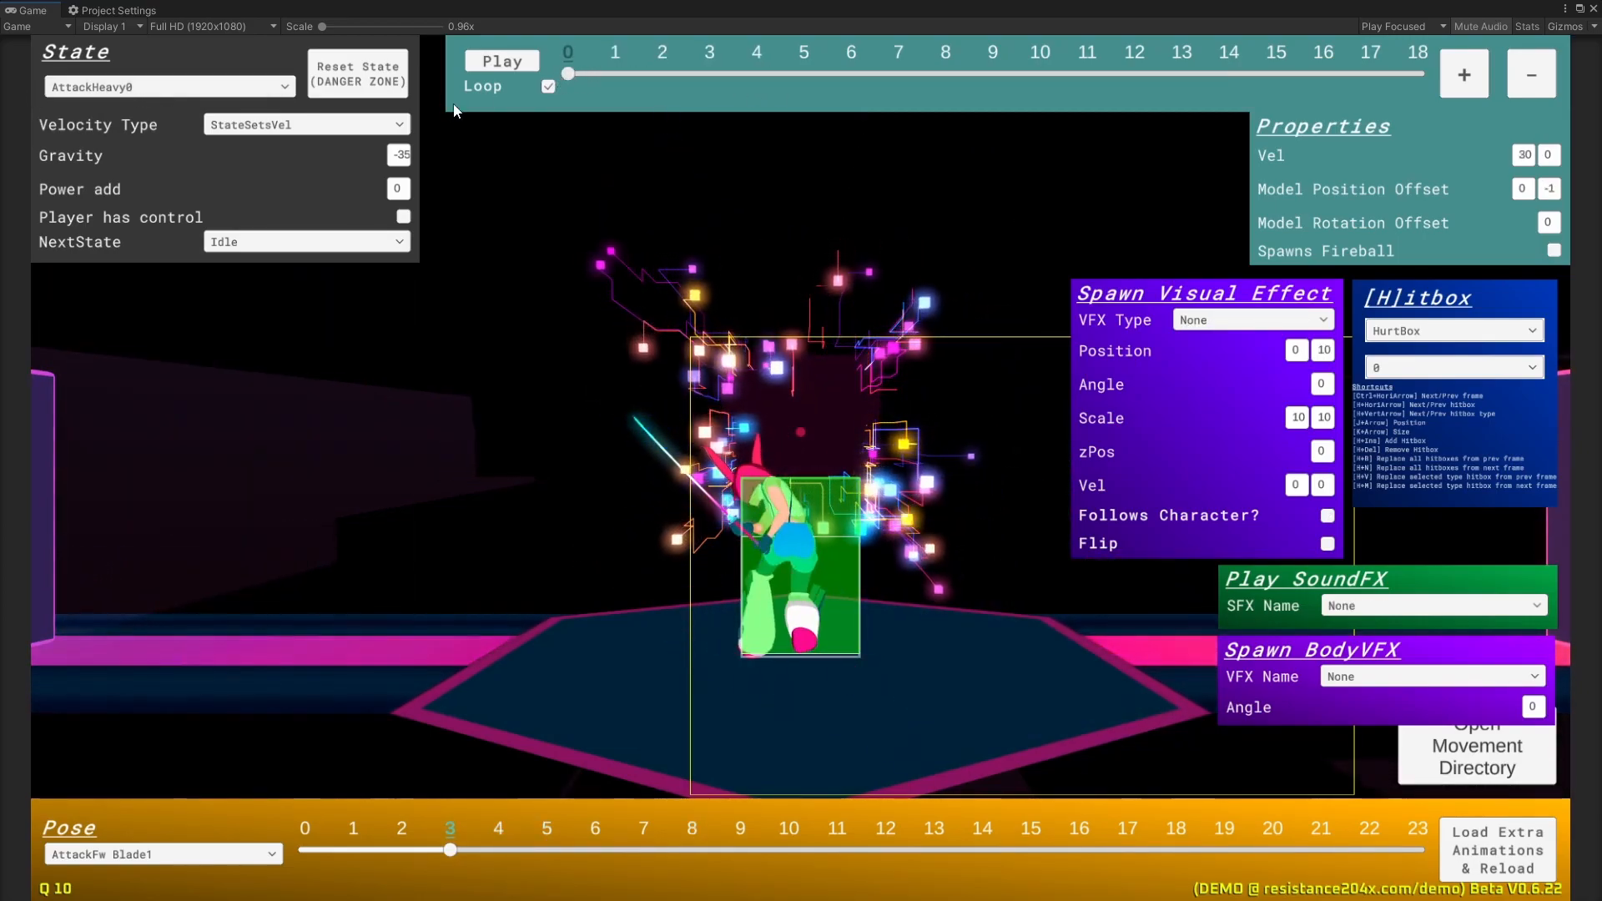
pyautogui.moveTo(569, 72); pyautogui.dragTo(674, 81)
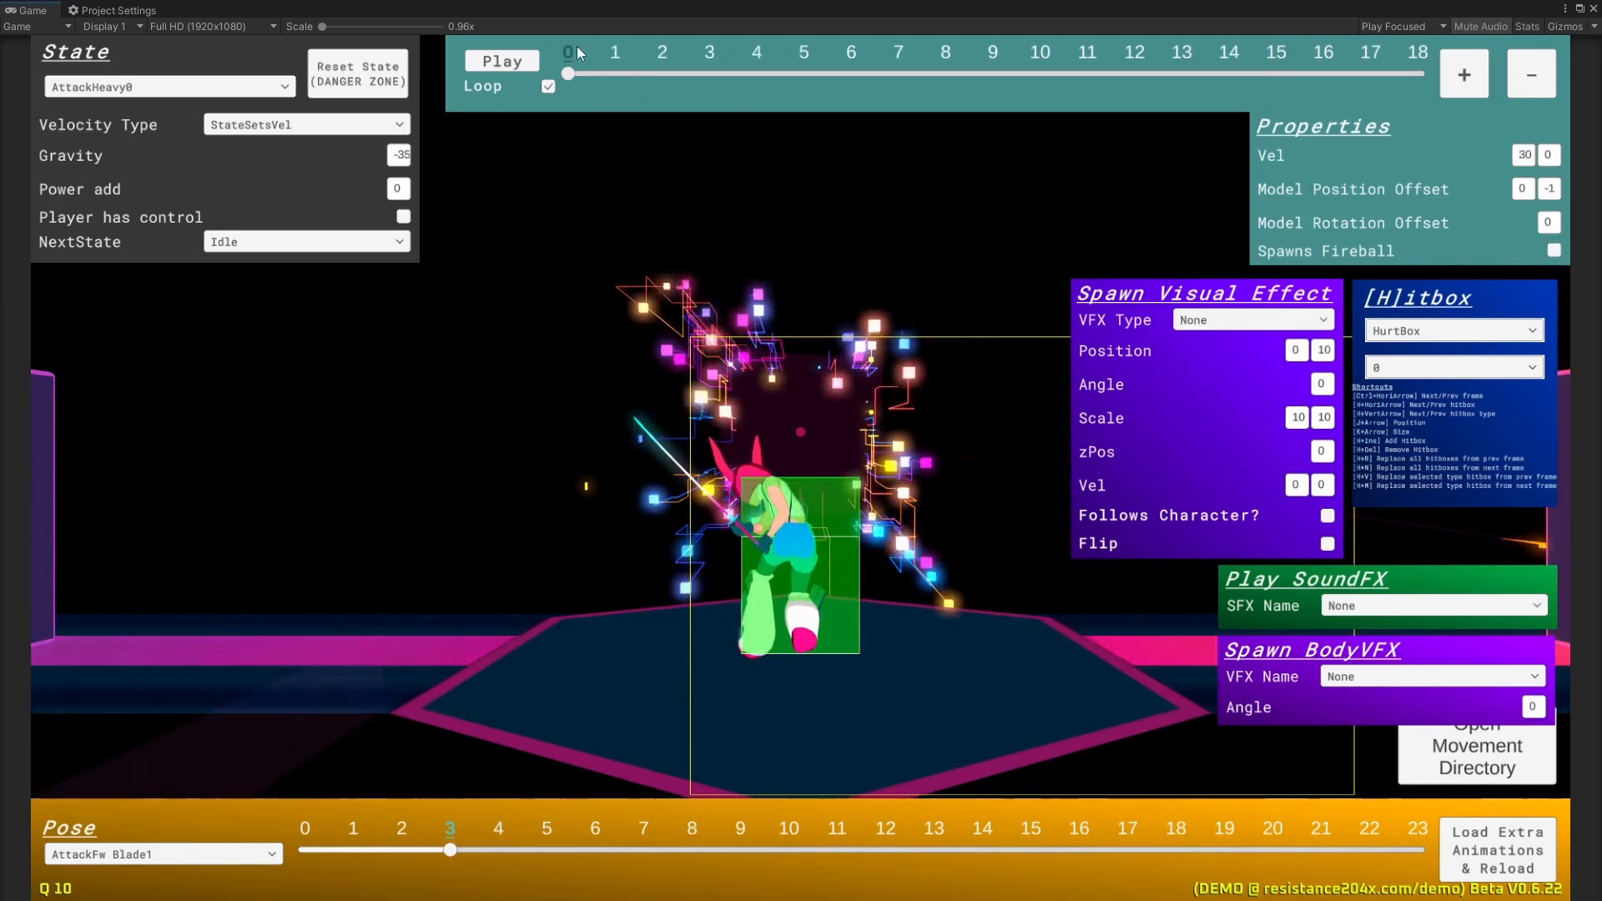
pyautogui.moveTo(574, 73); pyautogui.dragTo(708, 79)
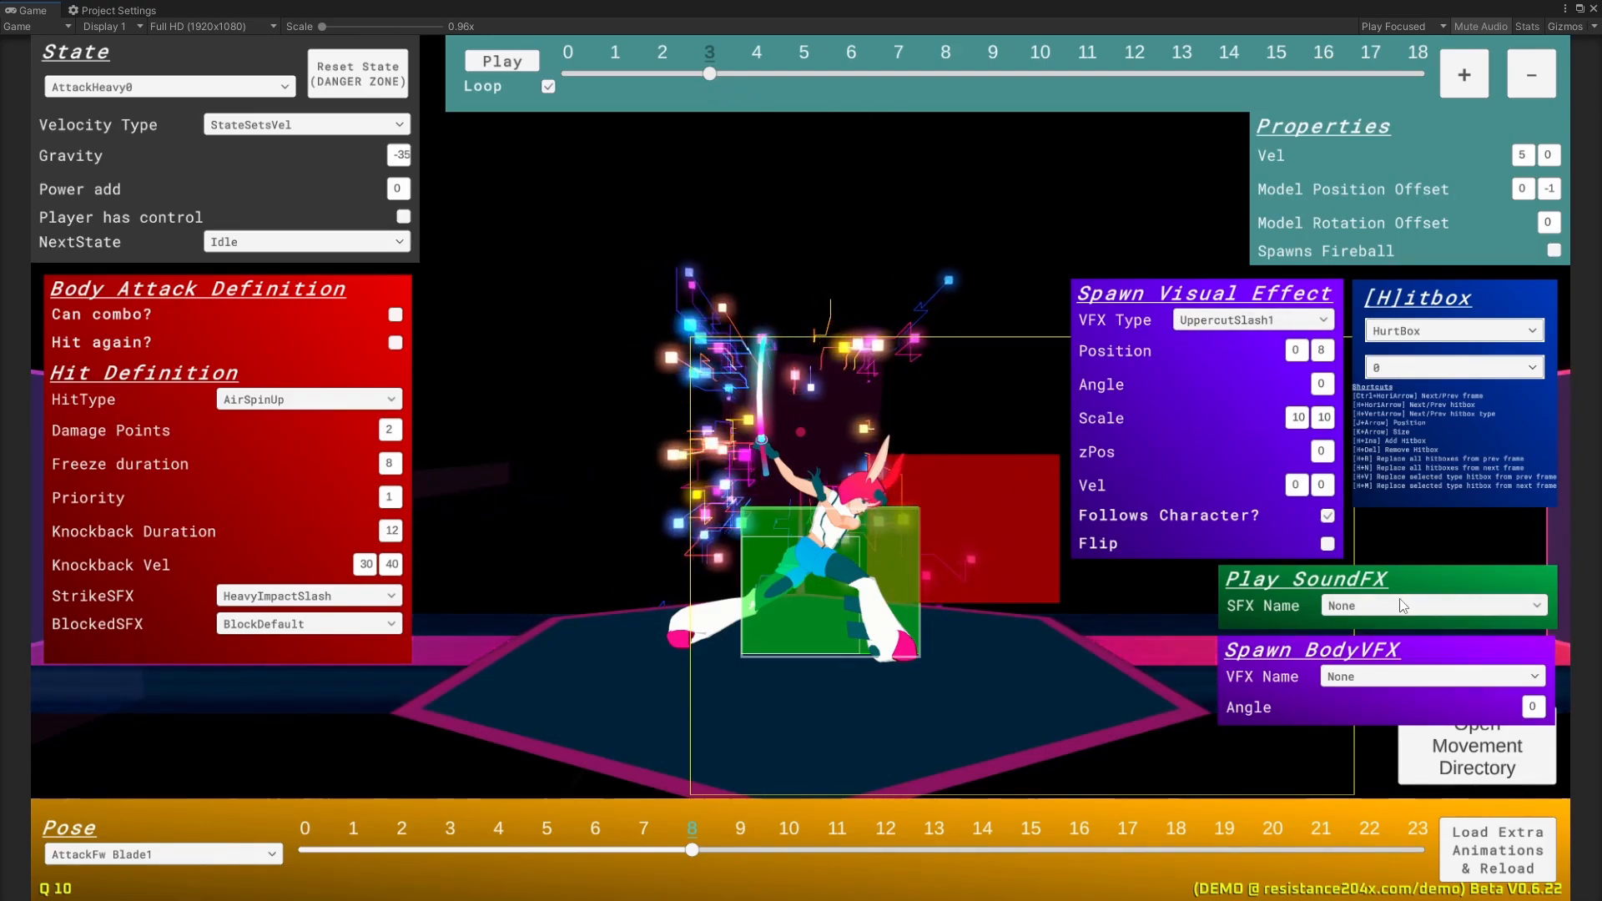
pyautogui.moveTo(769, 77)
pyautogui.mouseDown()
pyautogui.moveTo(951, 88)
pyautogui.moveTo(591, 159)
pyautogui.moveTo(690, 157)
pyautogui.moveTo(706, 80)
pyautogui.moveTo(564, 80)
pyautogui.moveTo(740, 82)
pyautogui.mouseUp()
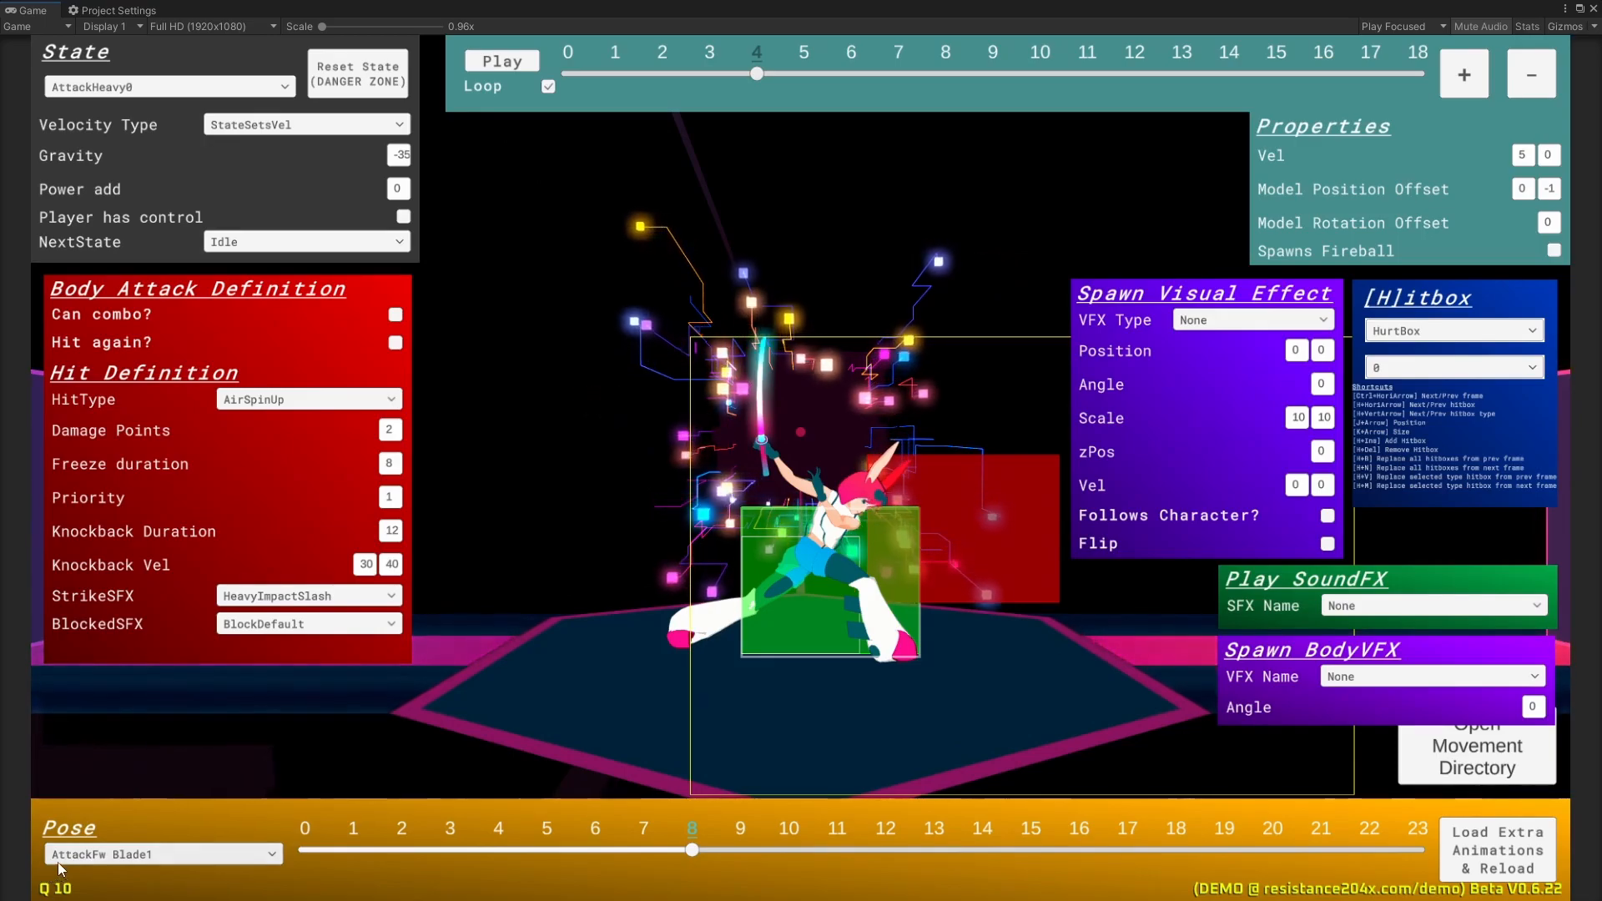
# Step: Return to frame 0 of AttackHeavy0 and change its pose to AttackSpawn 0
pyautogui.click(160, 862)
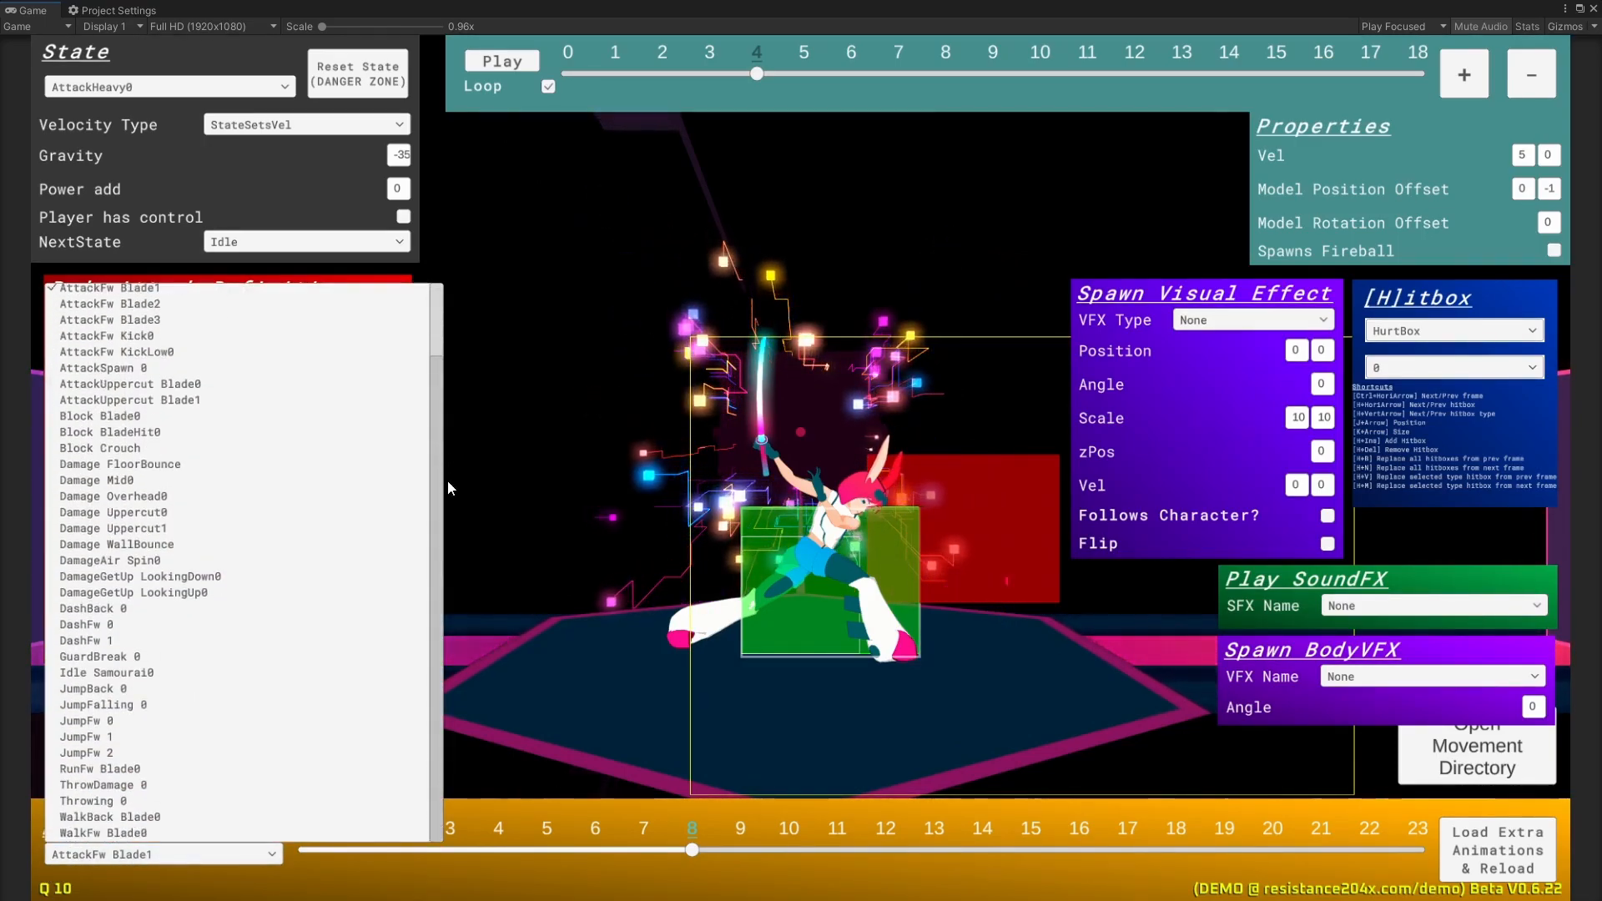
pyautogui.click(778, 82)
pyautogui.moveTo(759, 74); pyautogui.dragTo(554, 73)
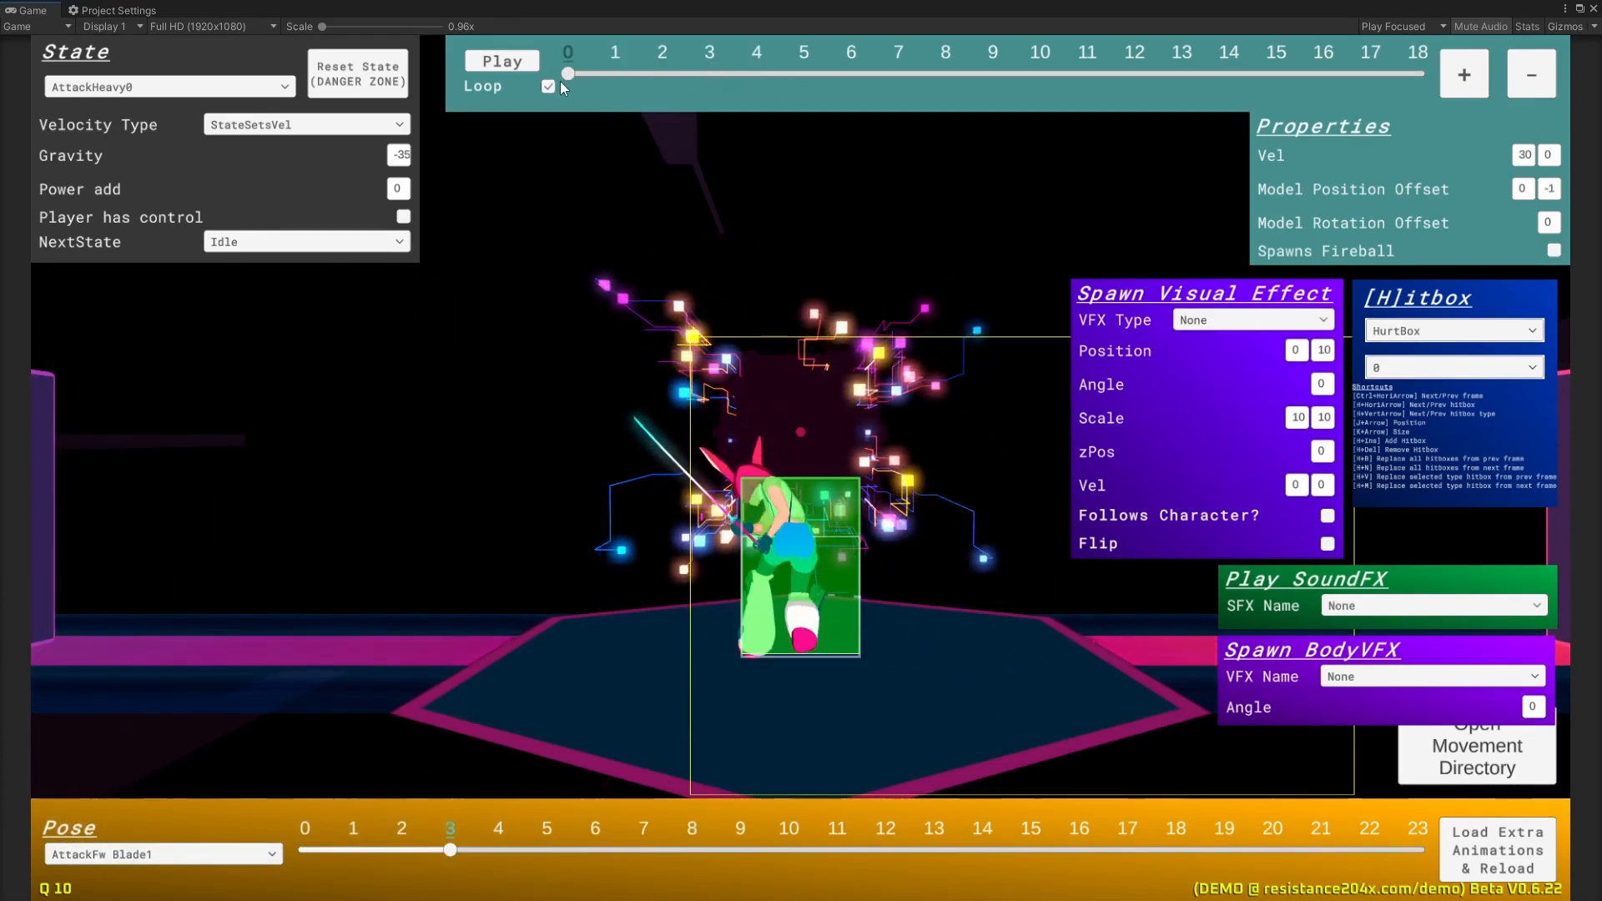
pyautogui.click(235, 859)
pyautogui.click(234, 858)
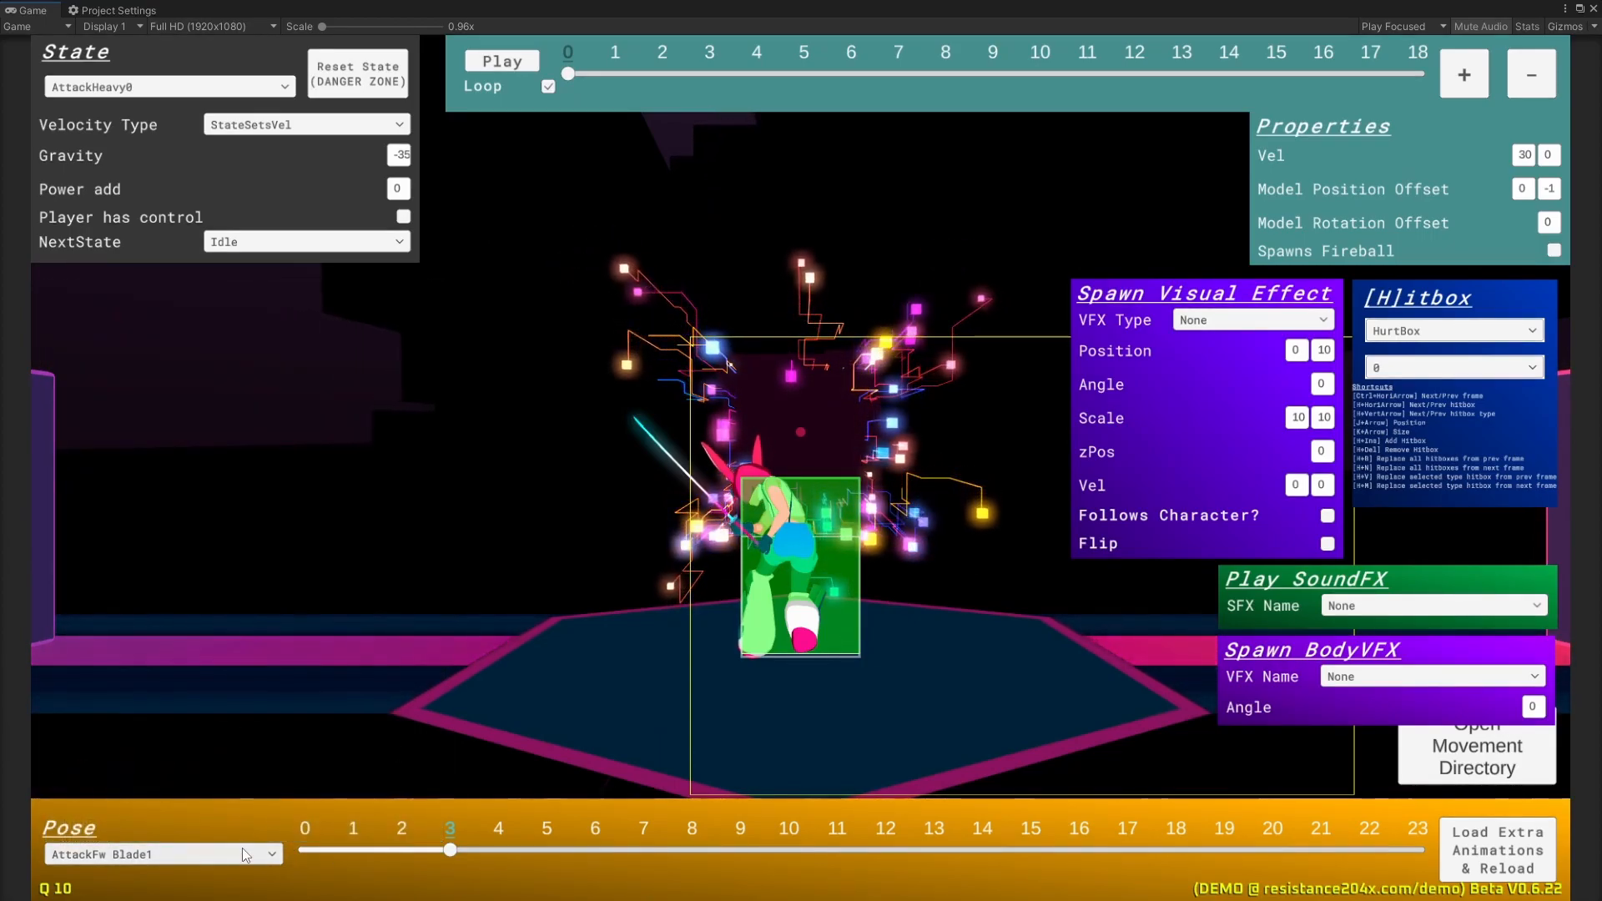
pyautogui.click(243, 854)
pyautogui.moveTo(430, 492); pyautogui.dragTo(430, 437)
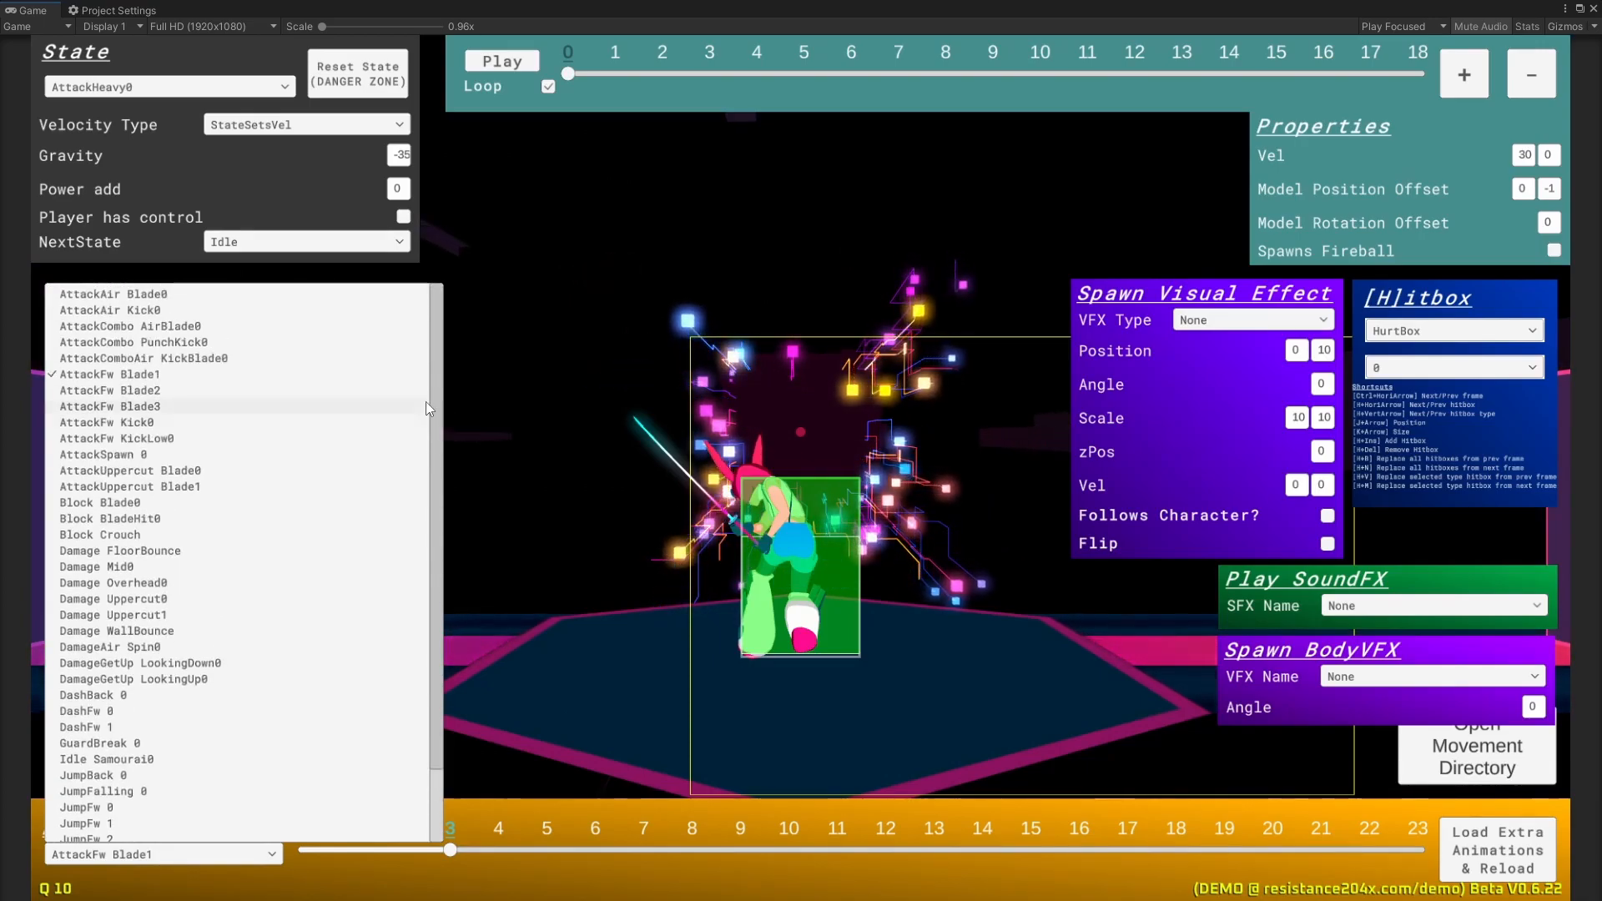
pyautogui.click(117, 457)
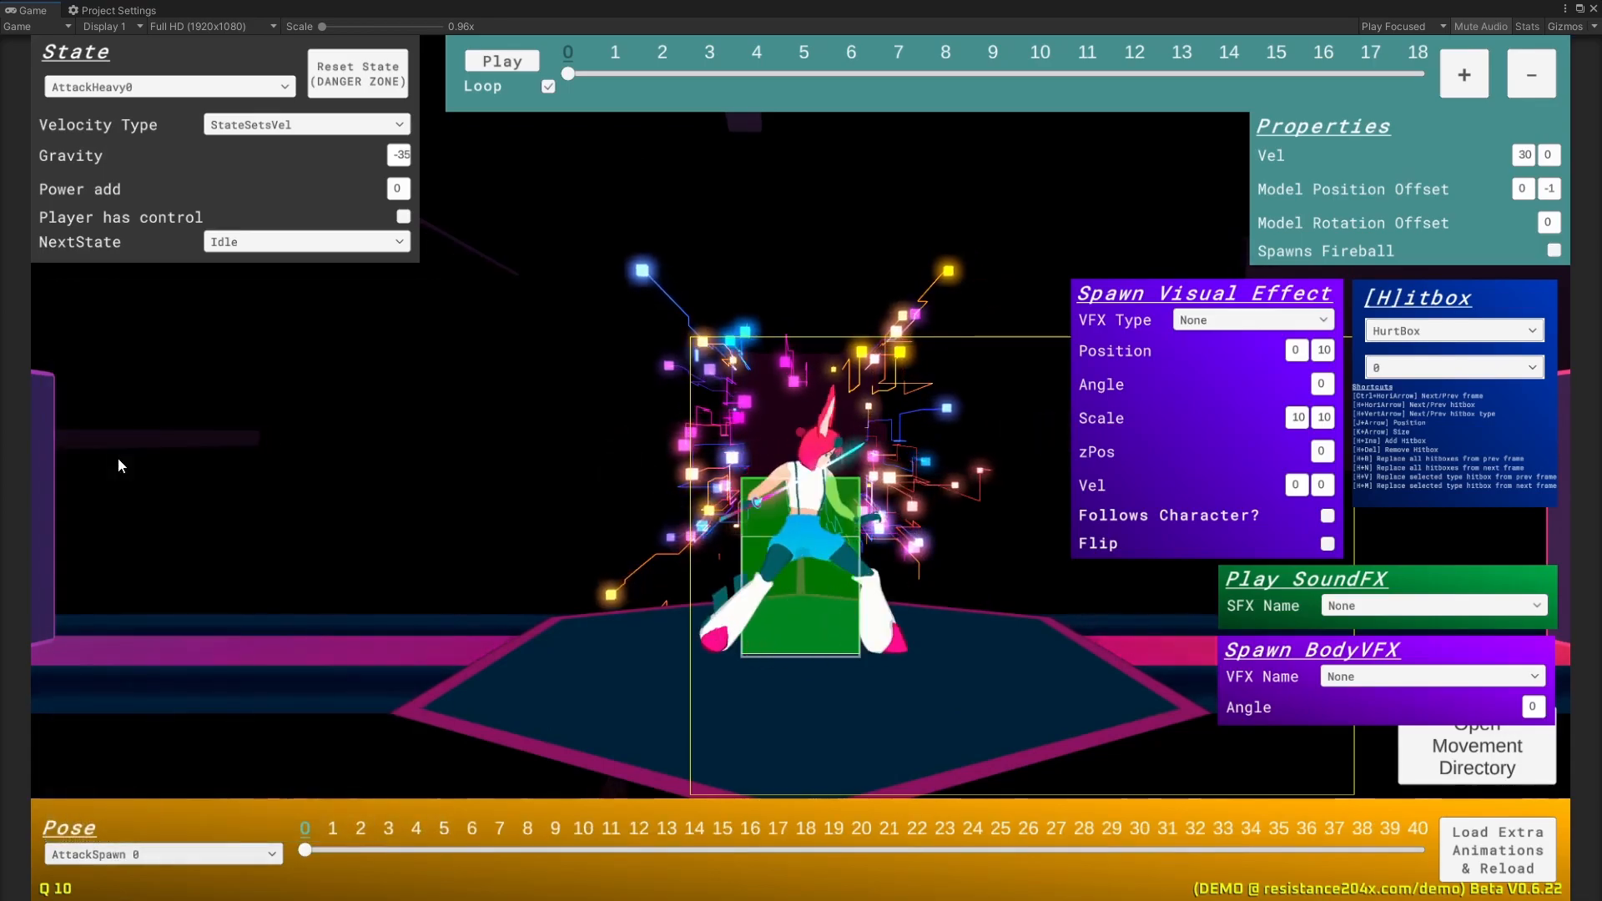
# Step: Set the AttackSpawn 0 pose to animation frame 29 and check it on the state timeline
pyautogui.moveTo(307, 849); pyautogui.dragTo(1119, 848)
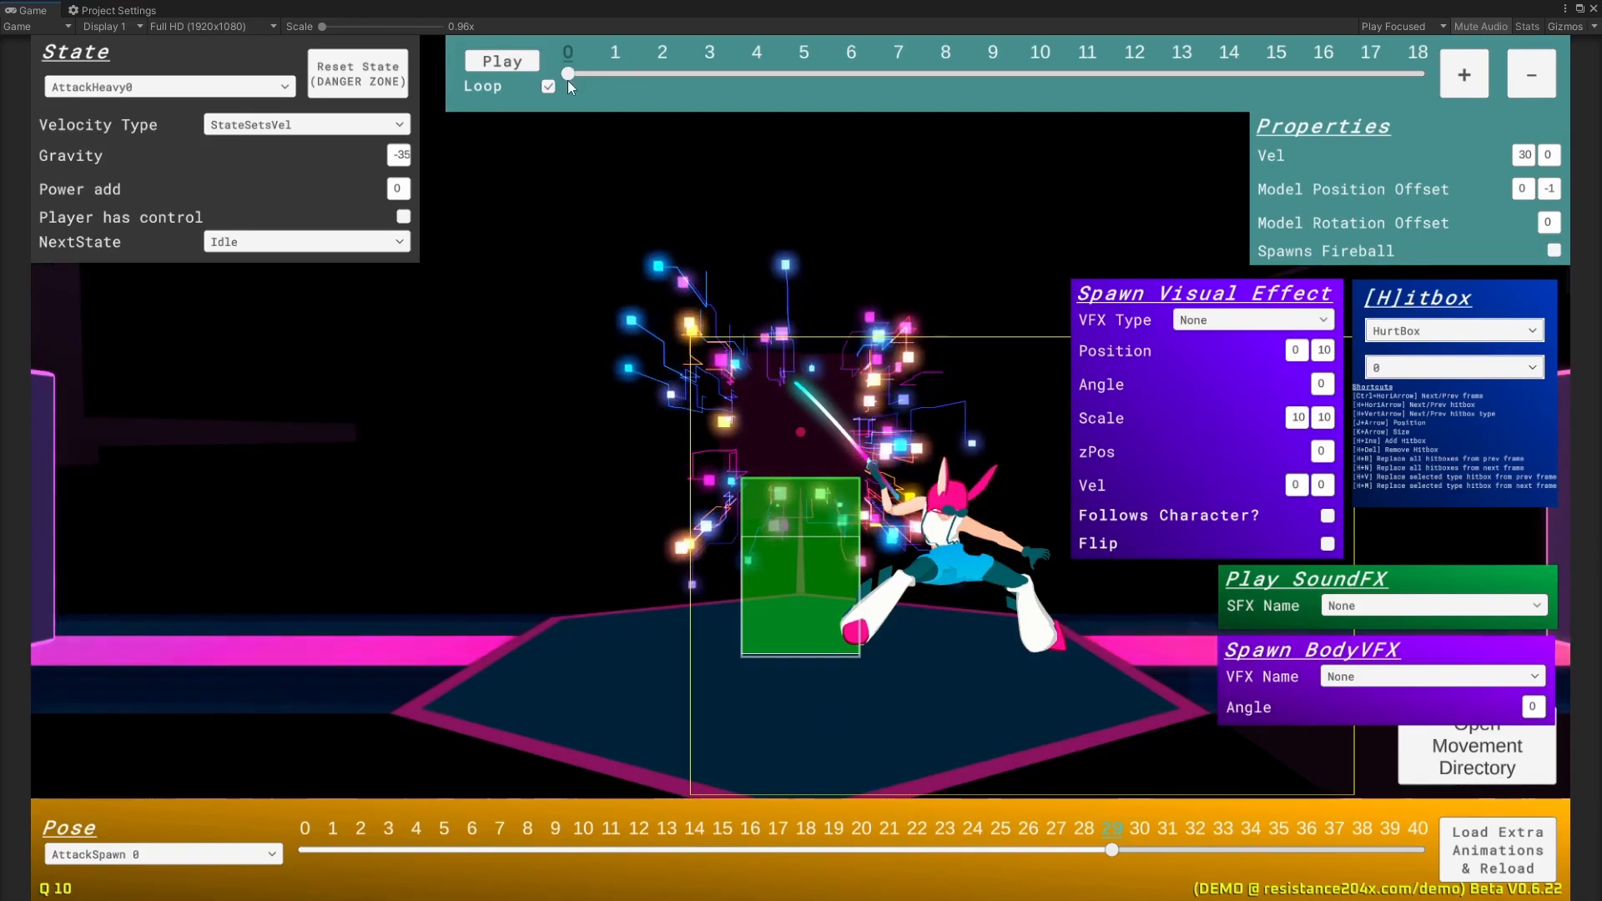
pyautogui.moveTo(1112, 849)
pyautogui.mouseDown()
pyautogui.moveTo(1148, 848)
pyautogui.moveTo(1100, 863)
pyautogui.mouseUp()
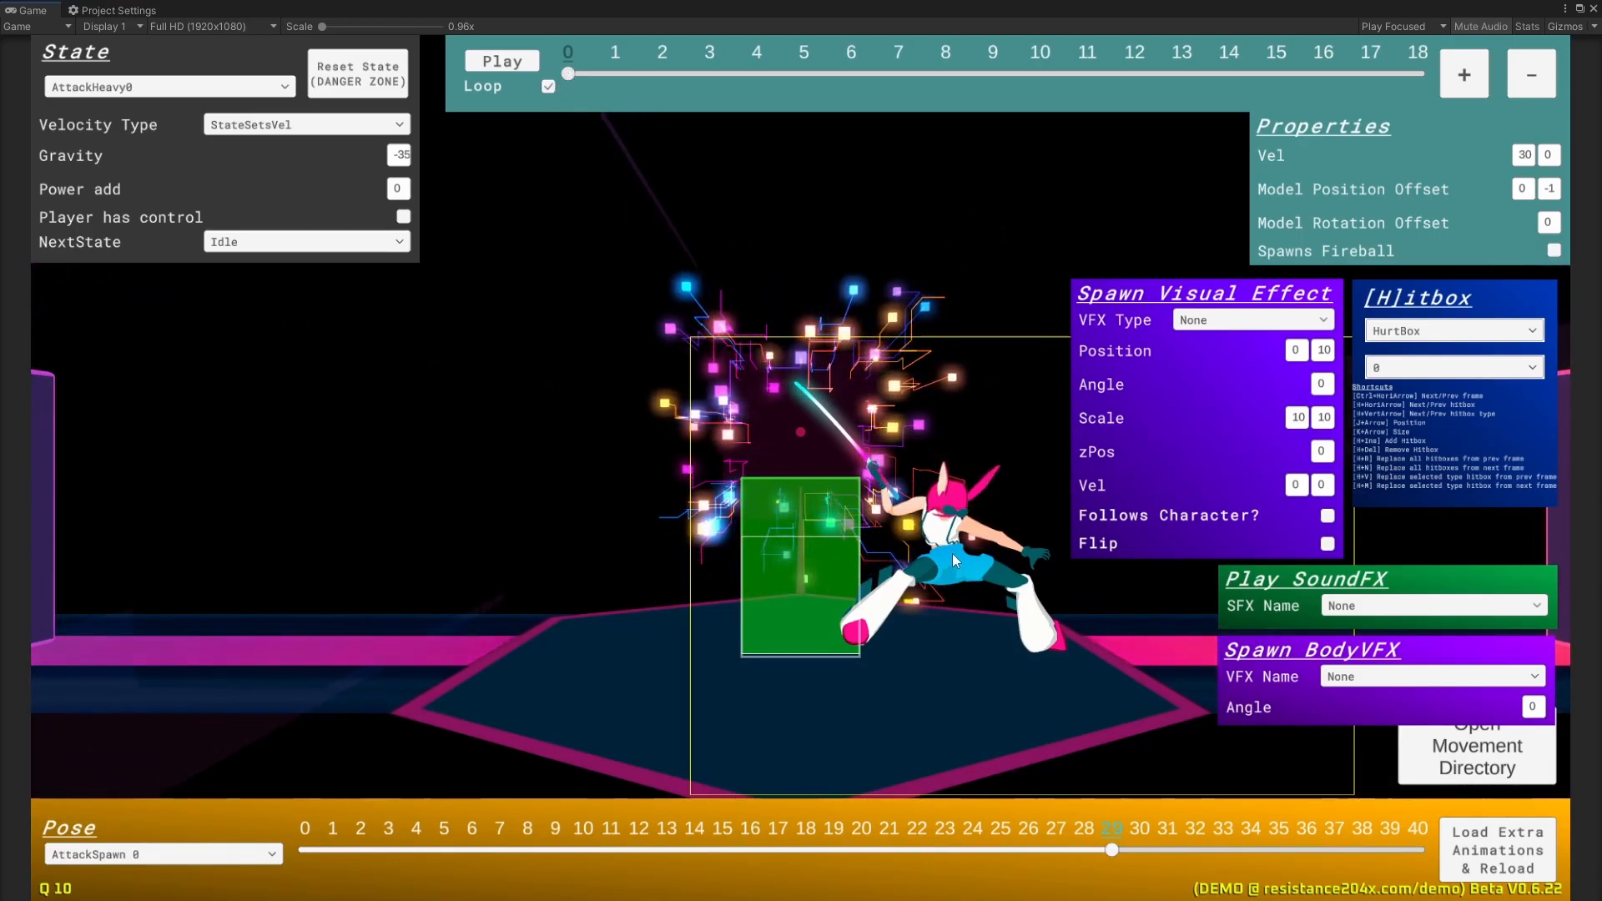
pyautogui.moveTo(568, 71)
pyautogui.mouseDown()
pyautogui.moveTo(618, 79)
pyautogui.moveTo(557, 101)
pyautogui.moveTo(604, 113)
pyautogui.moveTo(716, 102)
pyautogui.moveTo(559, 97)
pyautogui.mouseUp()
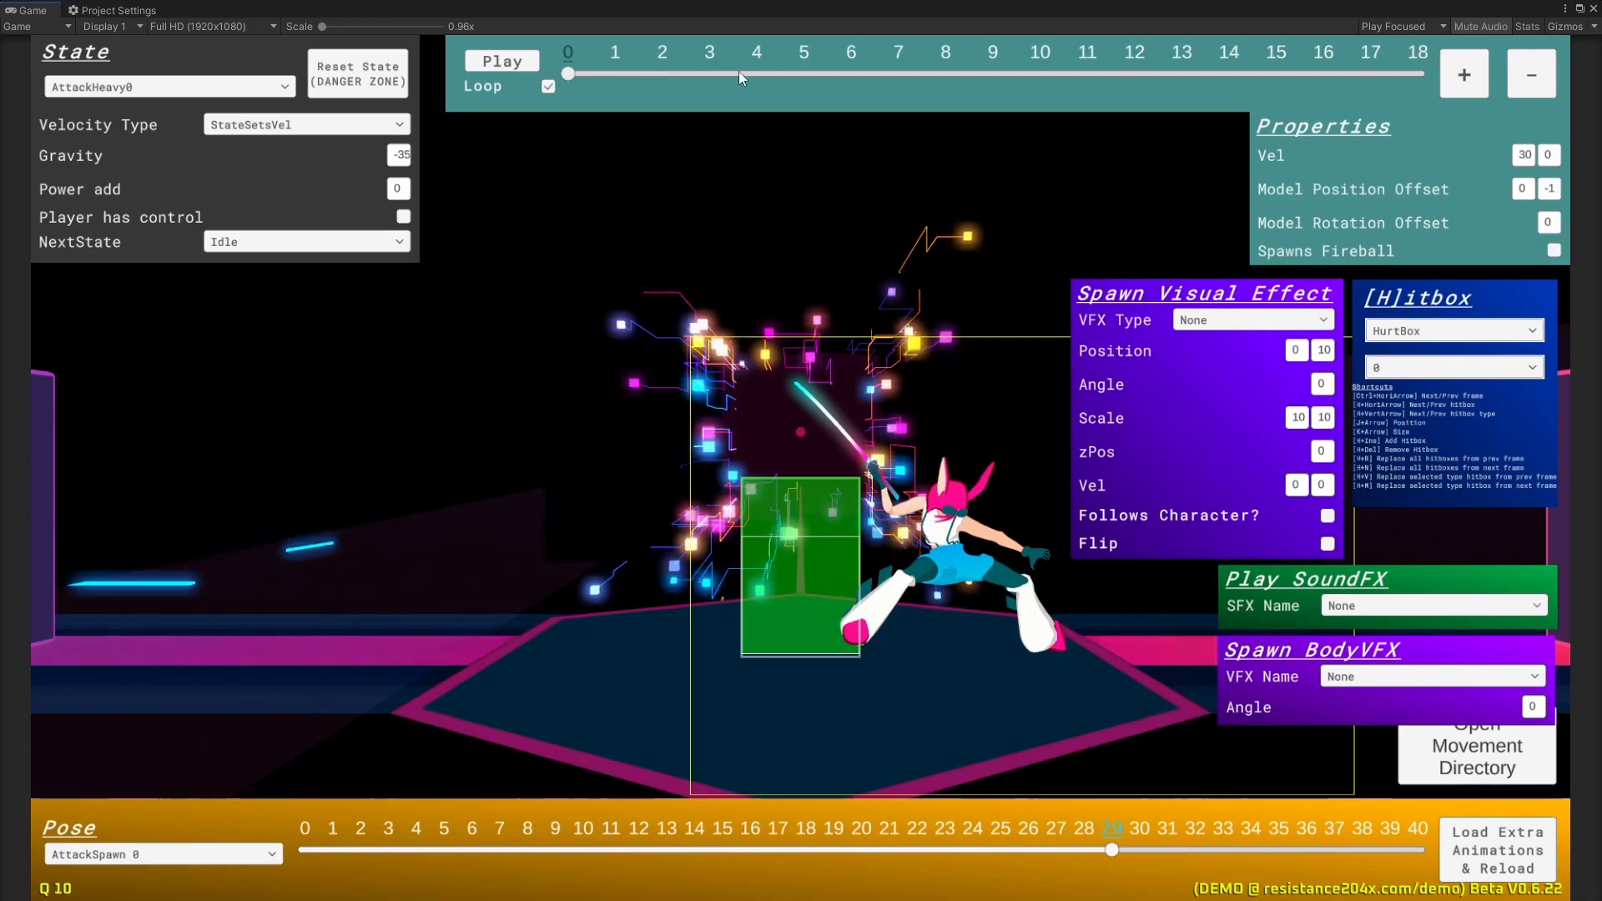
# Step: Add three frames after frame 0 of AttackHeavy0, with AttackSpawn 0 poses 30, 31 and 32, and scrub through the extended move
pyautogui.click(1465, 75)
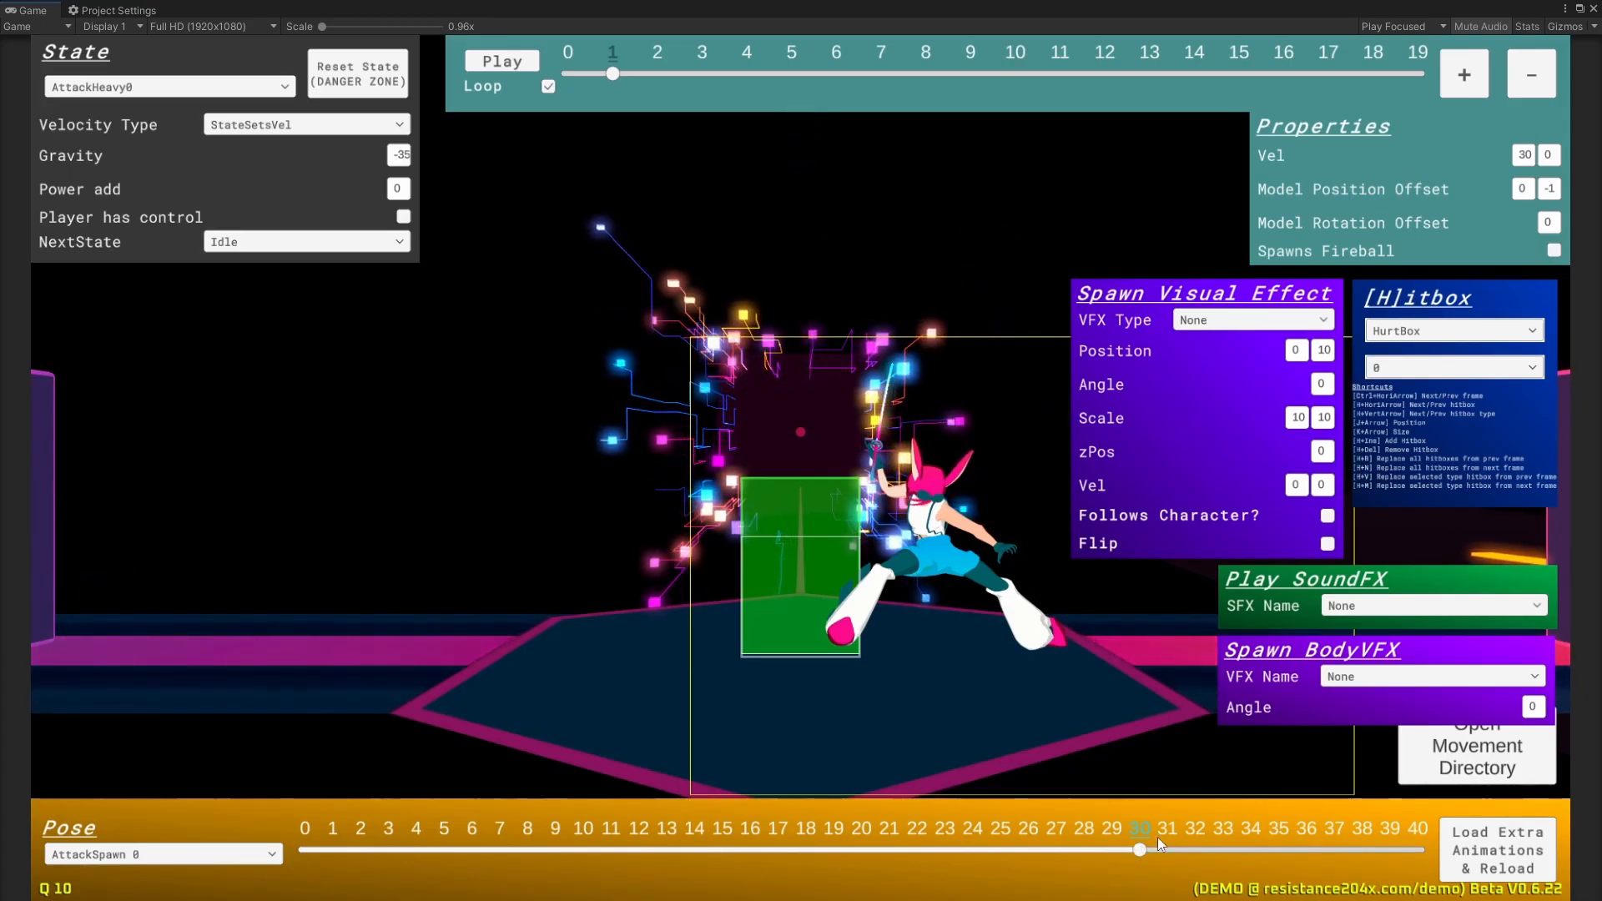
pyautogui.click(1461, 75)
pyautogui.click(1461, 75)
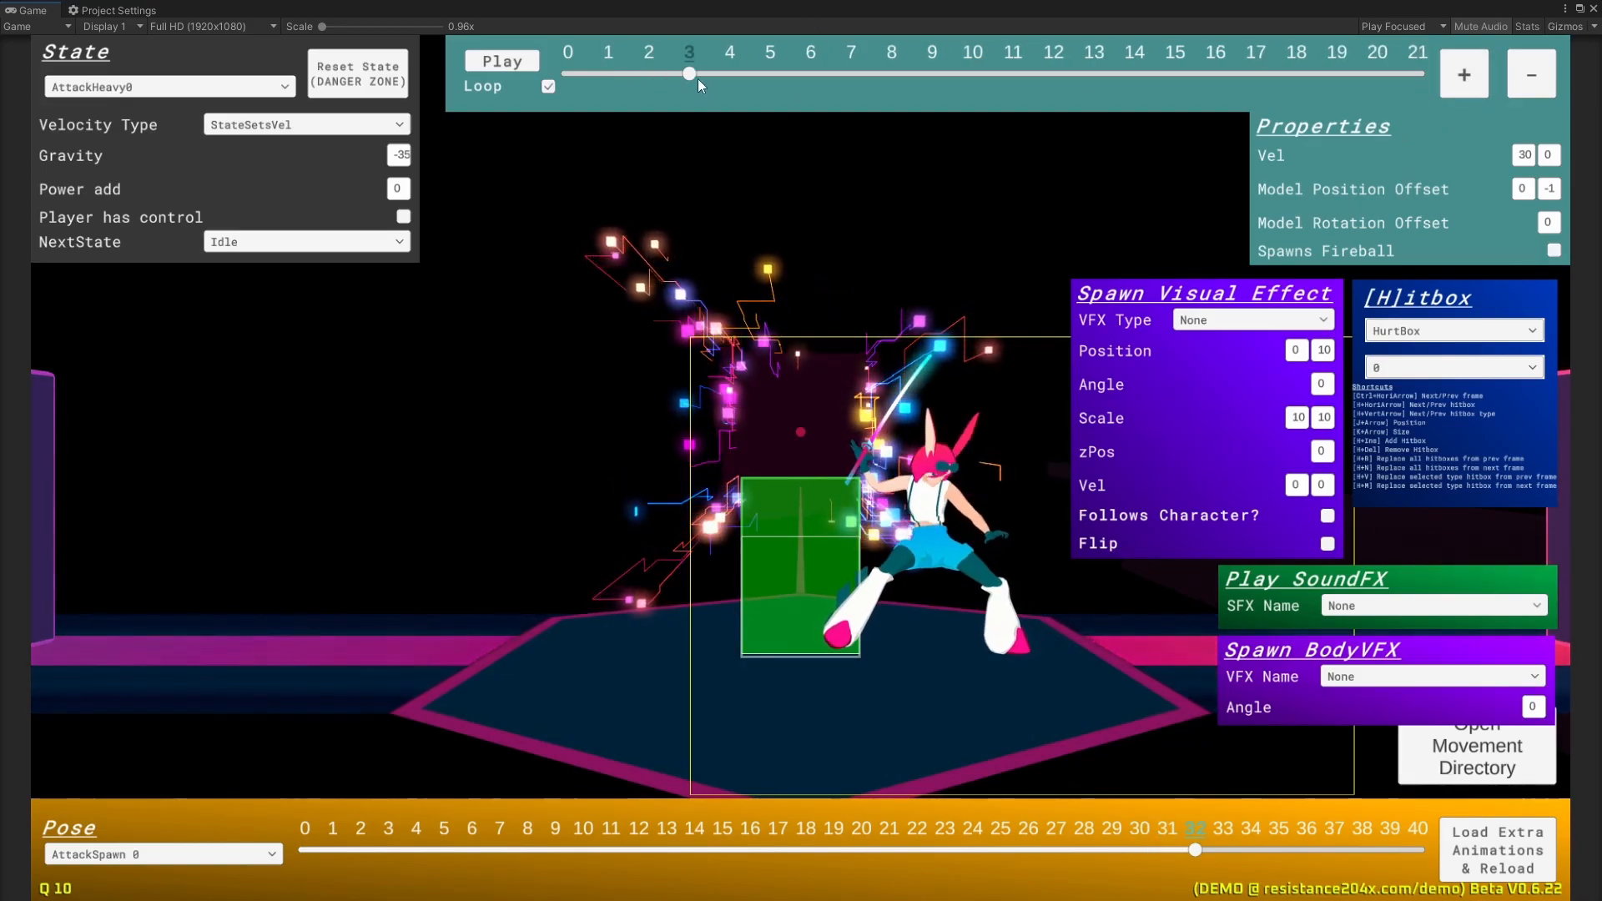
pyautogui.moveTo(671, 72); pyautogui.dragTo(953, 94)
pyautogui.moveTo(1275, 93); pyautogui.dragTo(819, 147)
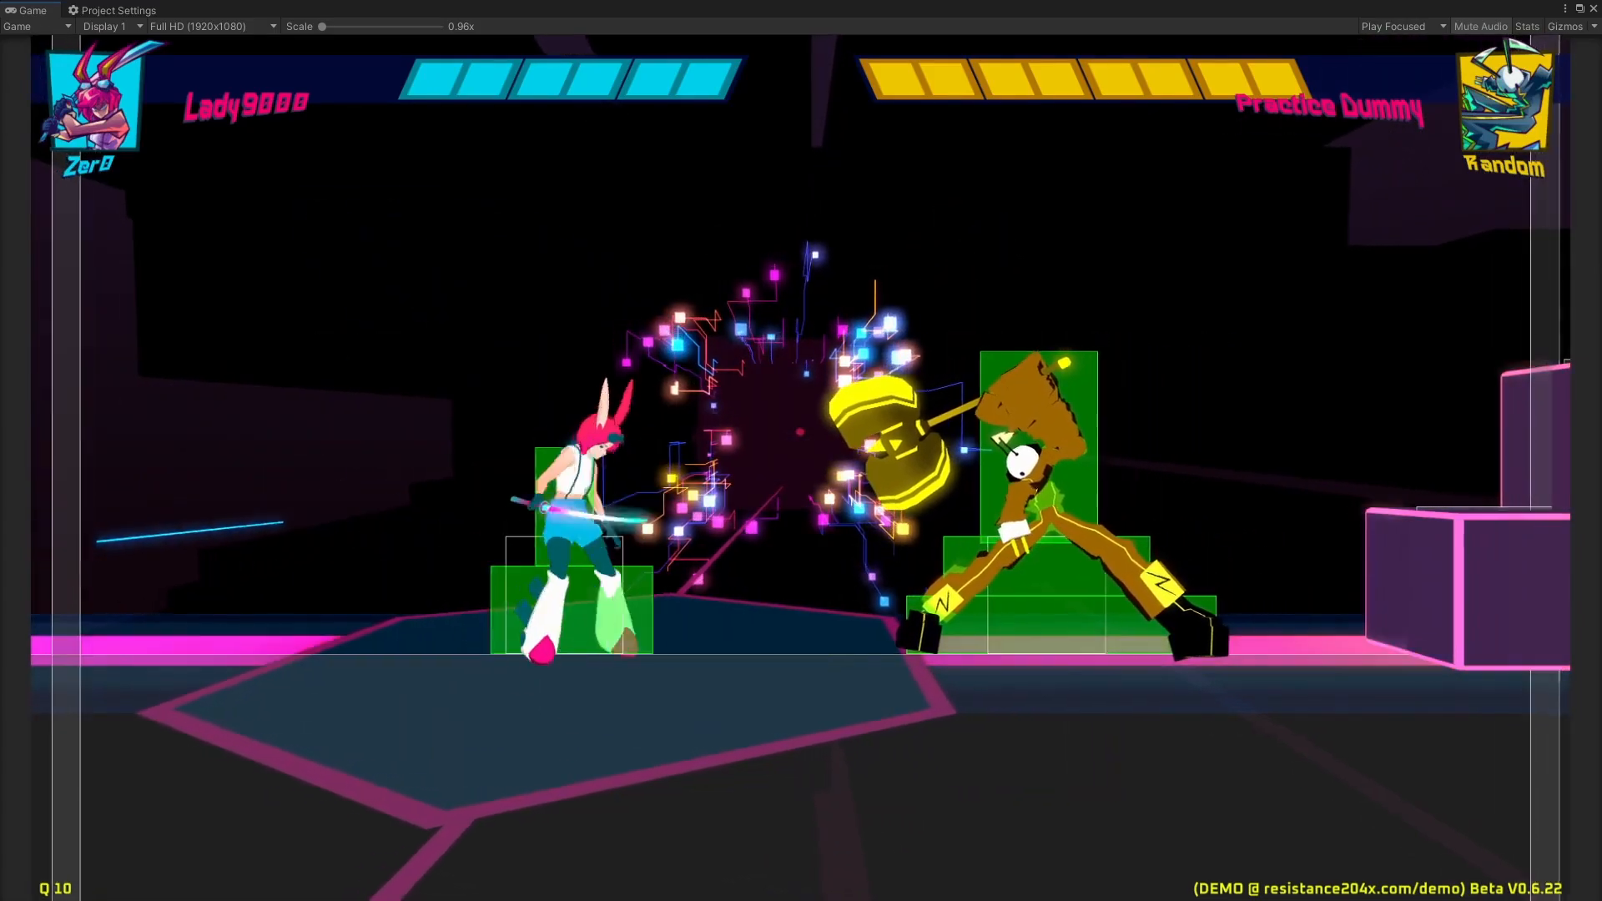
# Step: Reopen the state editor and set the horizontal Model Position Offset to -35 on frames 0, 1 and 2 of AttackHeavy0
pyautogui.press('F1')
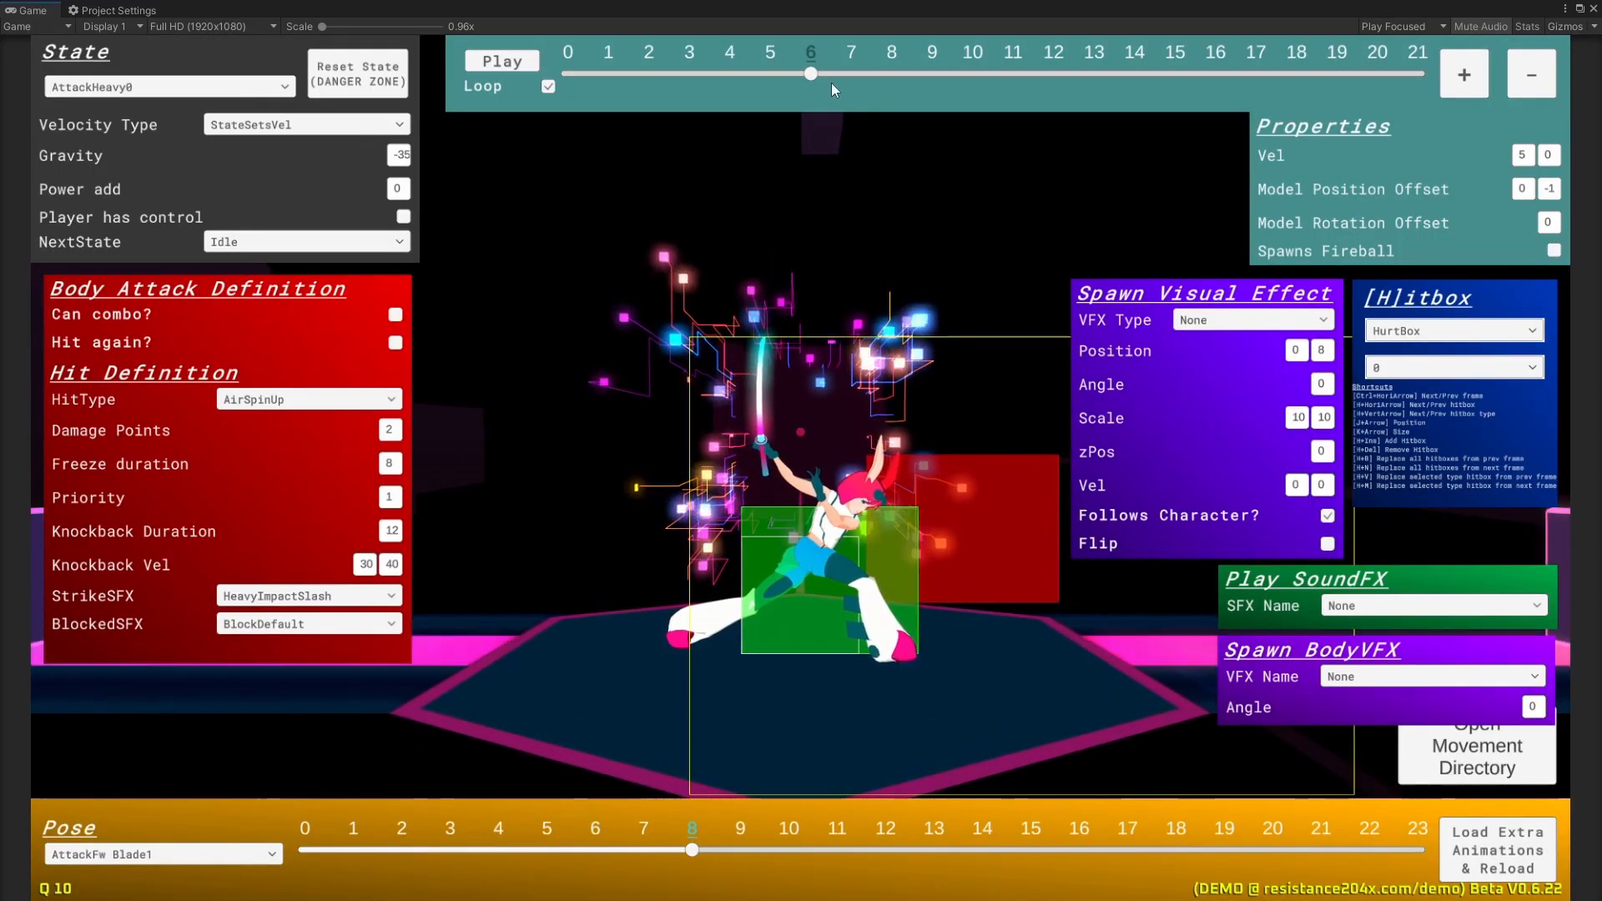
pyautogui.moveTo(796, 73); pyautogui.dragTo(567, 98)
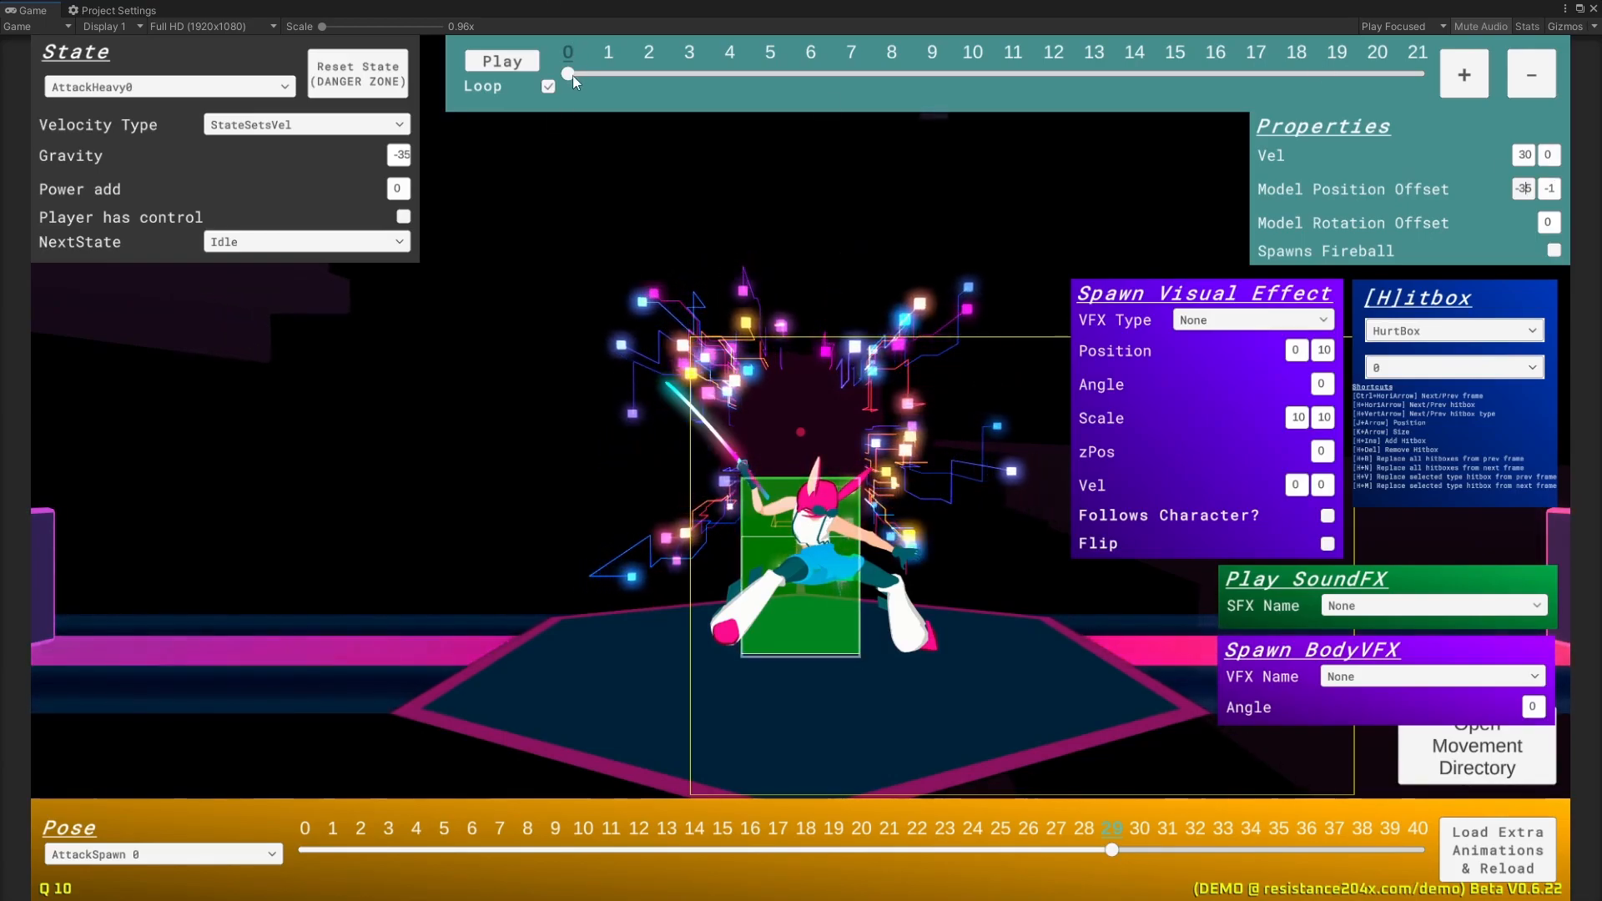
pyautogui.moveTo(568, 73); pyautogui.dragTo(607, 76)
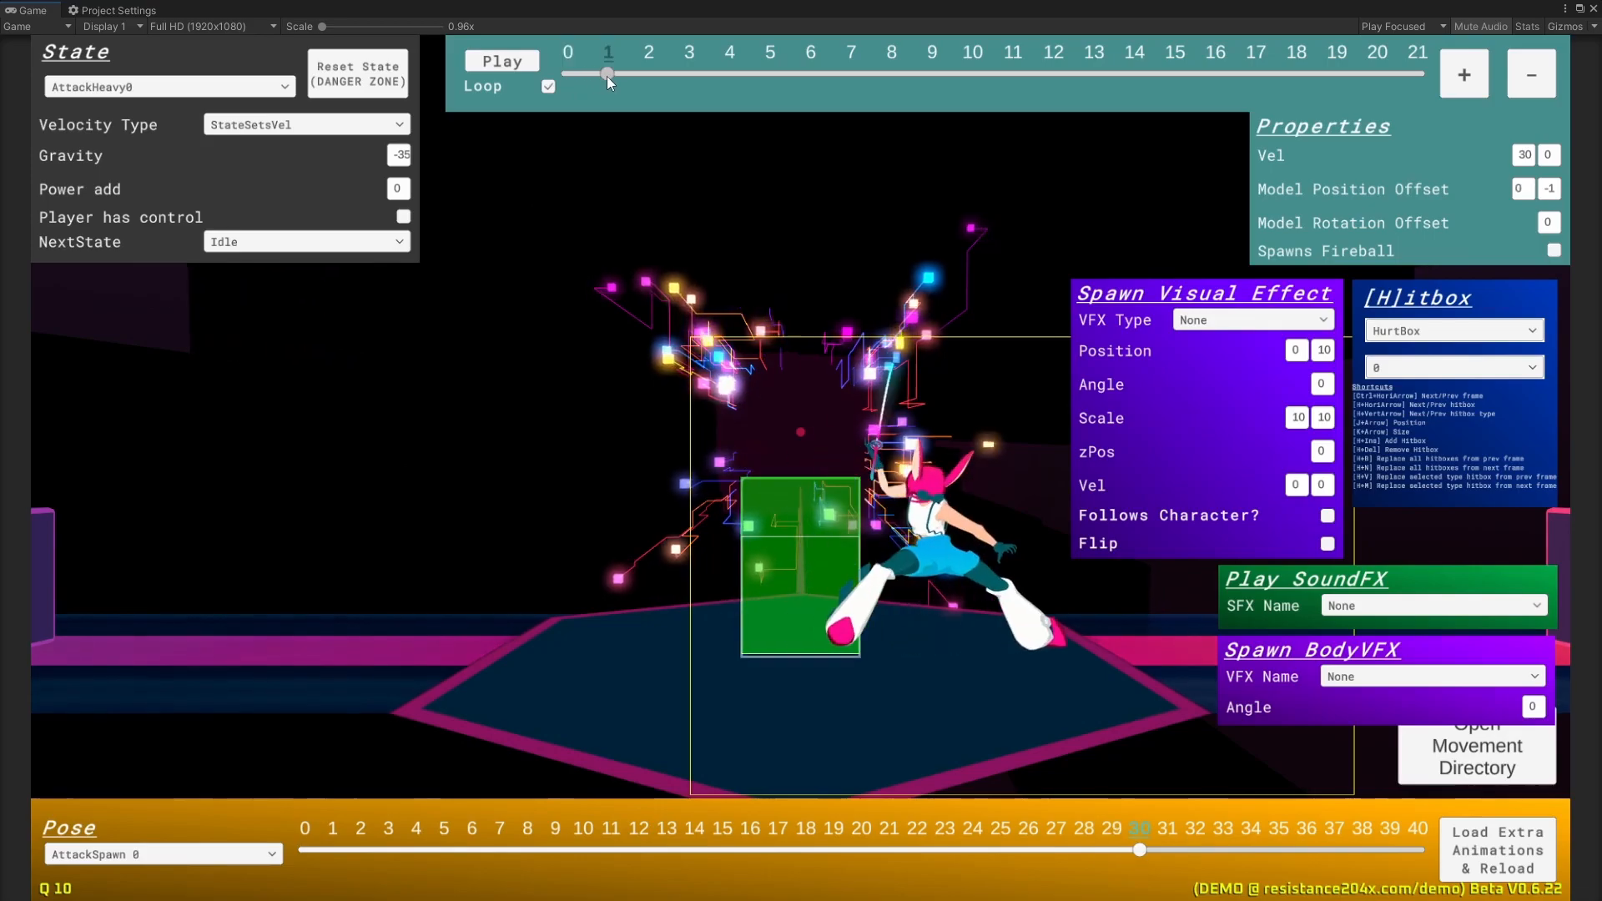
pyautogui.click(1521, 195)
pyautogui.write('-35')
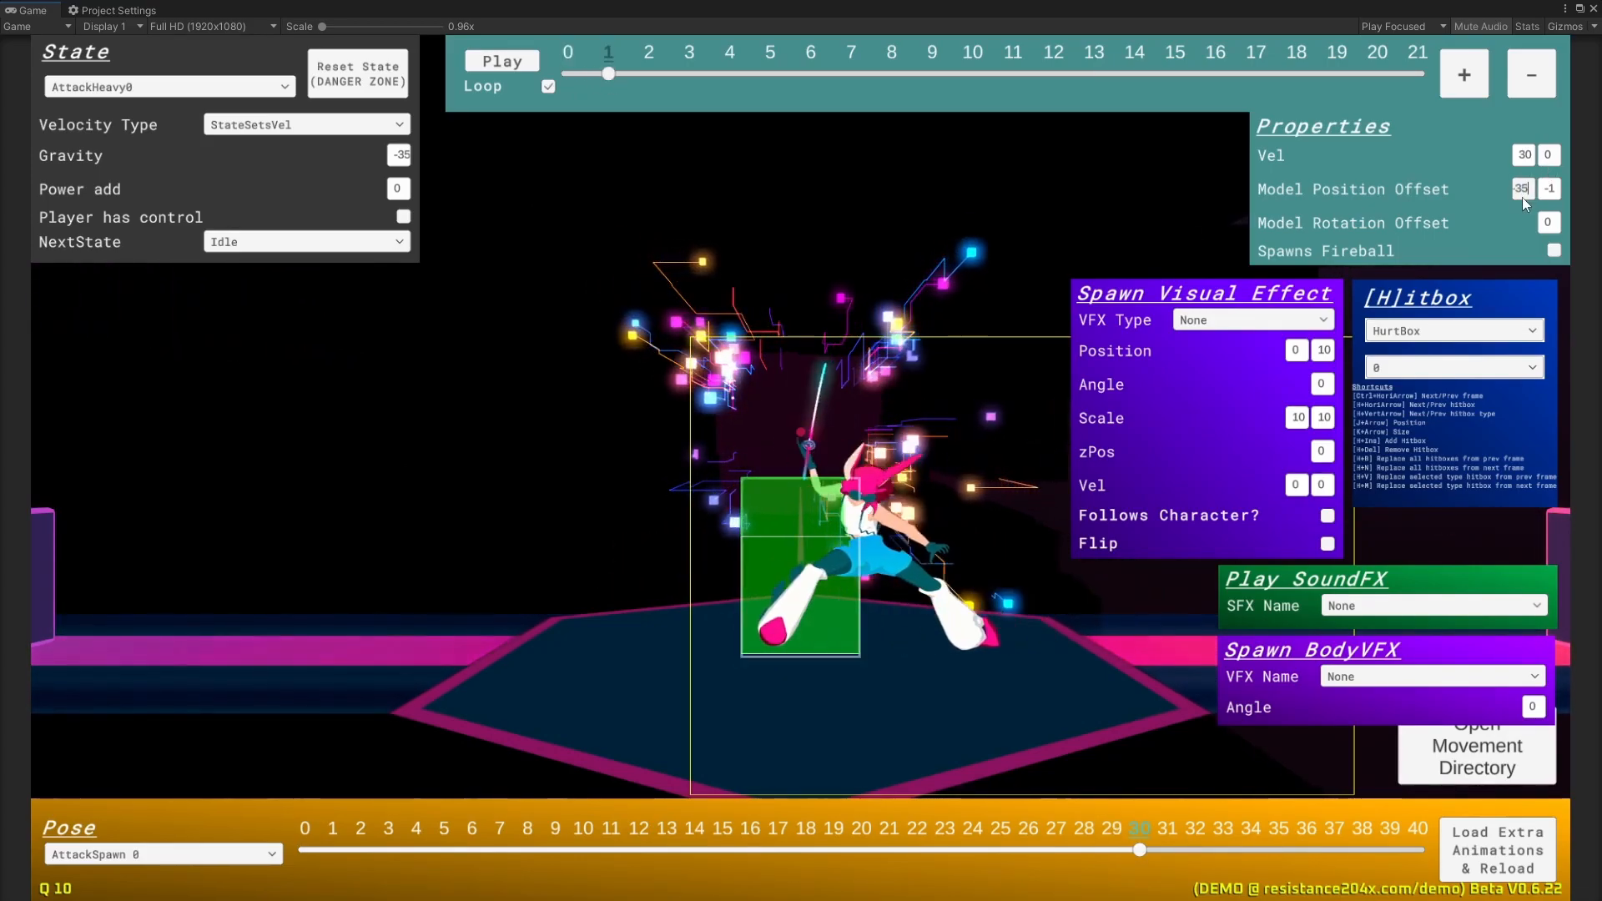
pyautogui.press('Return')
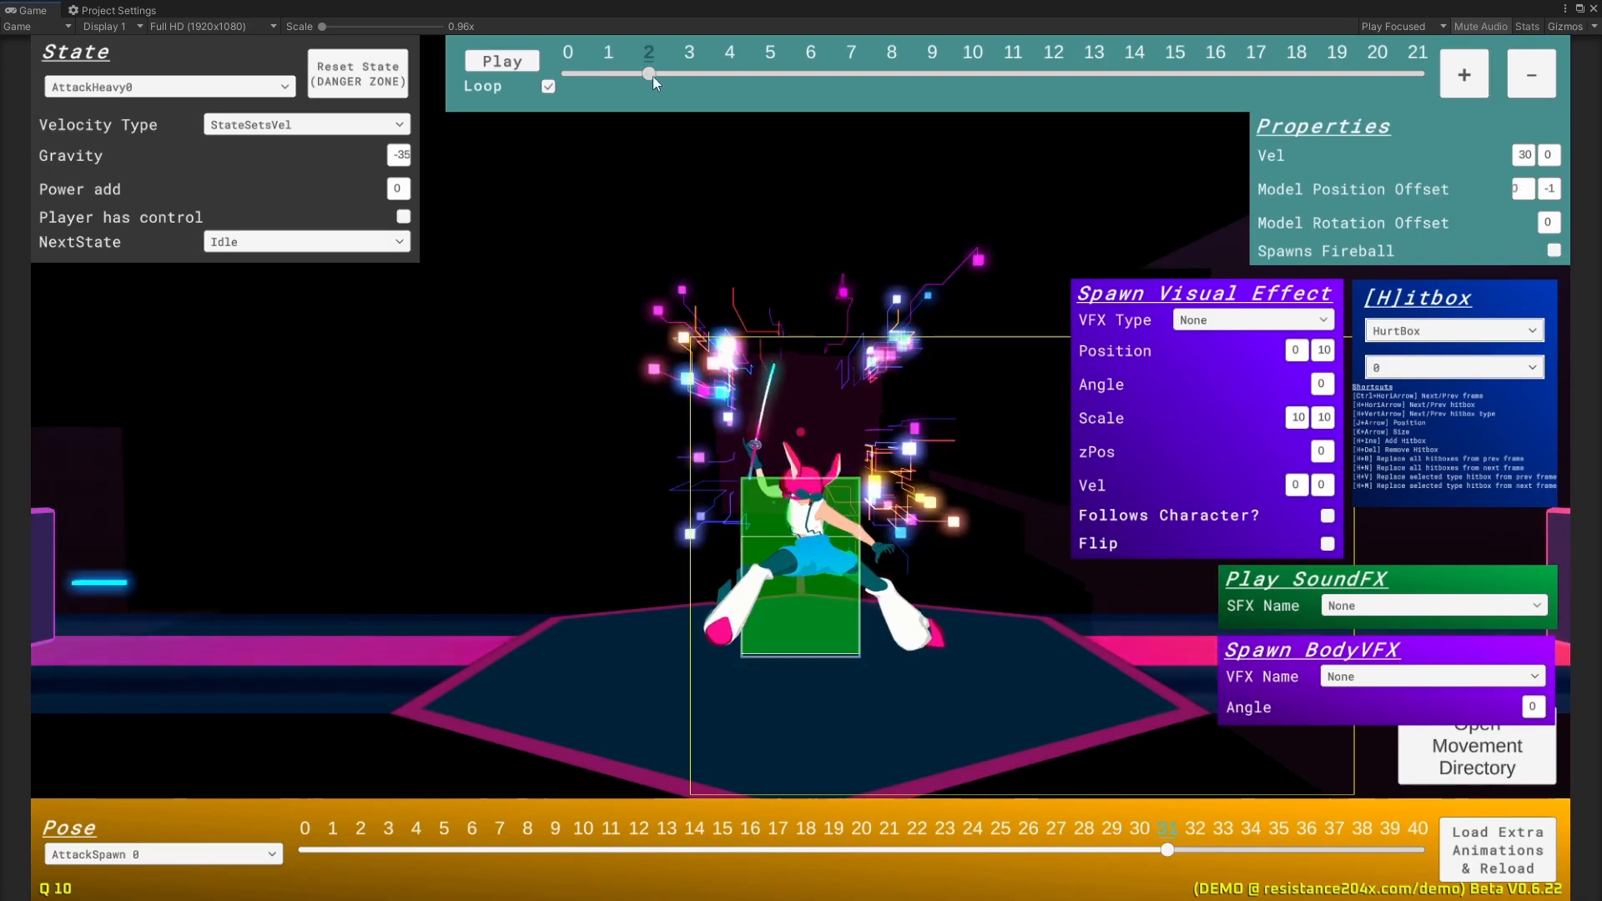
pyautogui.click(1517, 191)
pyautogui.write('-35')
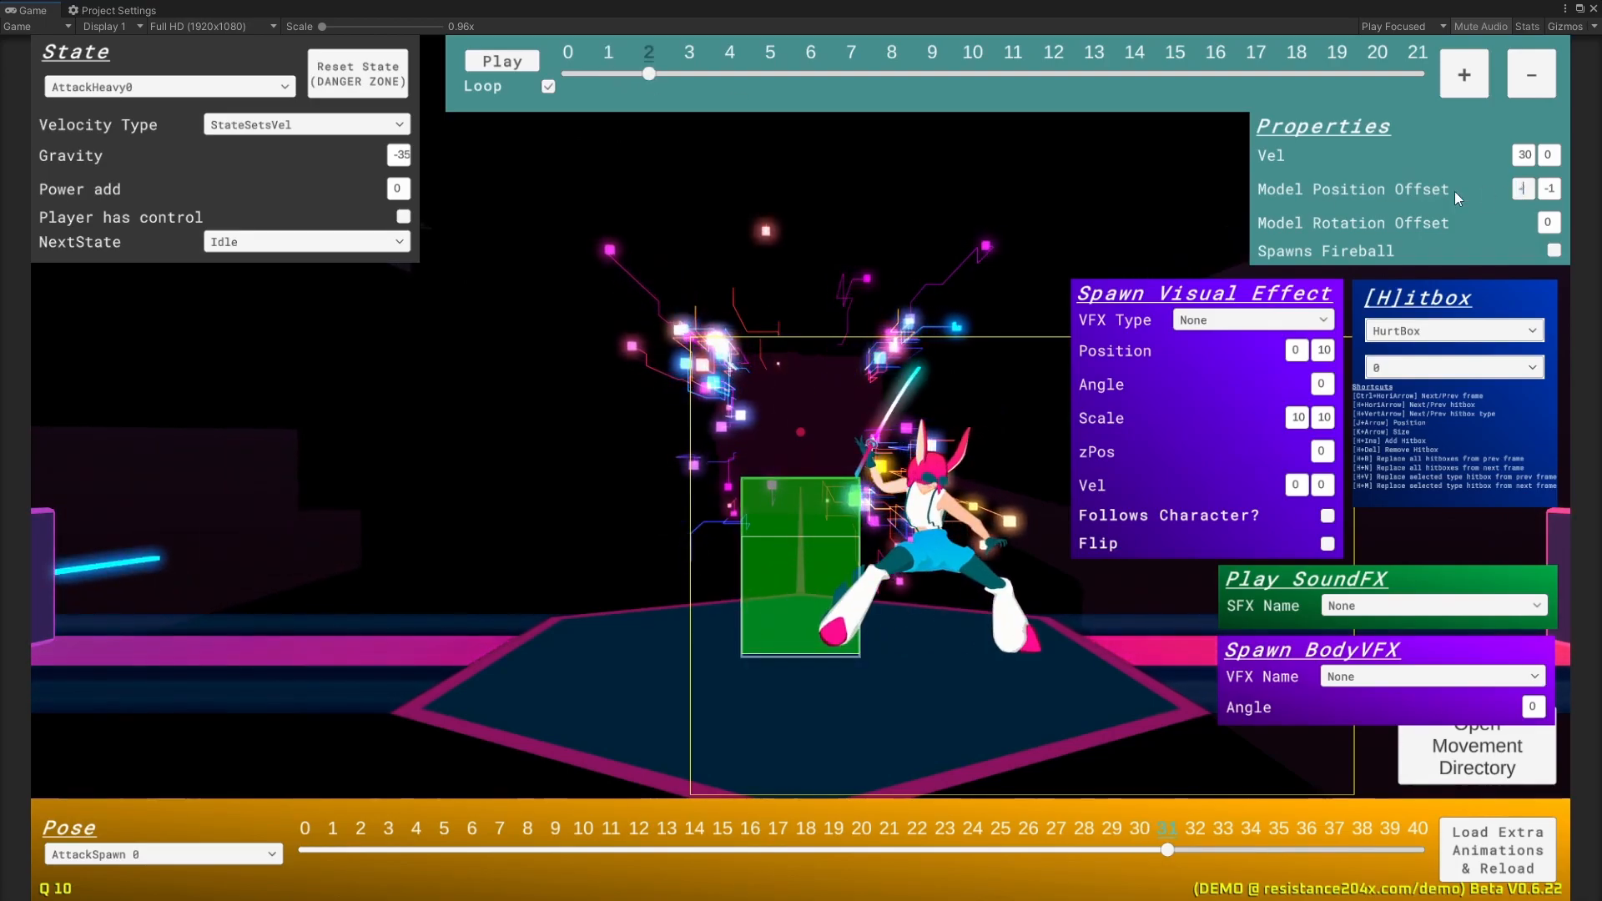
# Step: Delete frame 3 from the AttackHeavy0 timeline
pyautogui.click(691, 75)
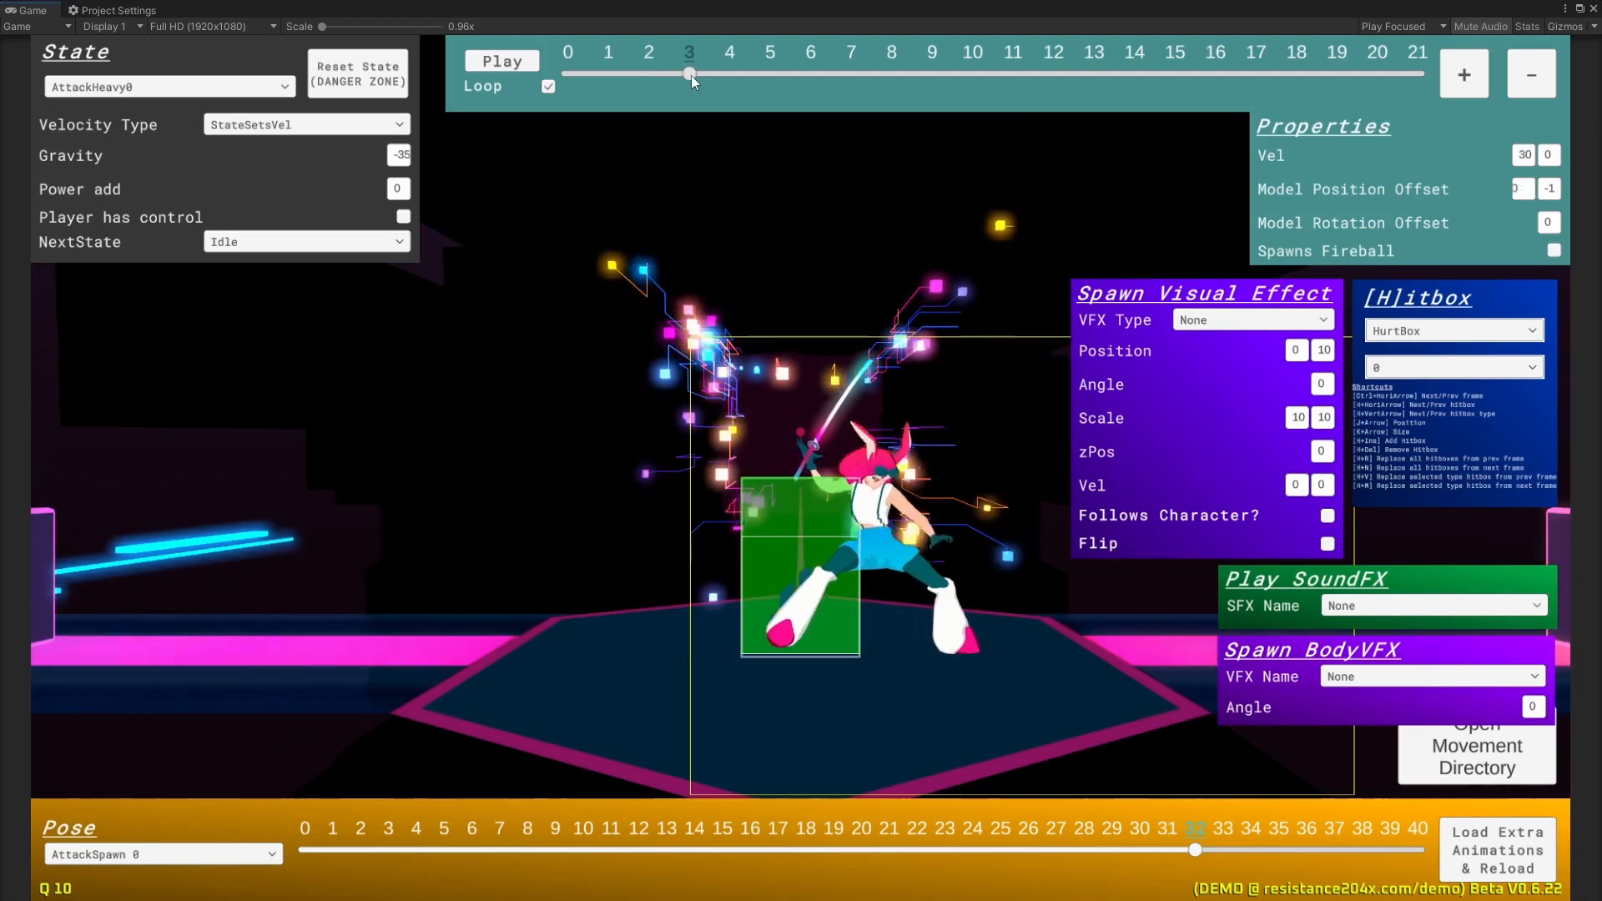
pyautogui.click(1512, 74)
pyautogui.moveTo(691, 73)
pyautogui.mouseDown()
pyautogui.moveTo(583, 72)
pyautogui.moveTo(700, 77)
pyautogui.moveTo(604, 83)
pyautogui.moveTo(683, 89)
pyautogui.mouseUp()
# Step: Leave the editor, perform the heavy attack several times in the match to test it, and return to the editor
pyautogui.press('Escape')
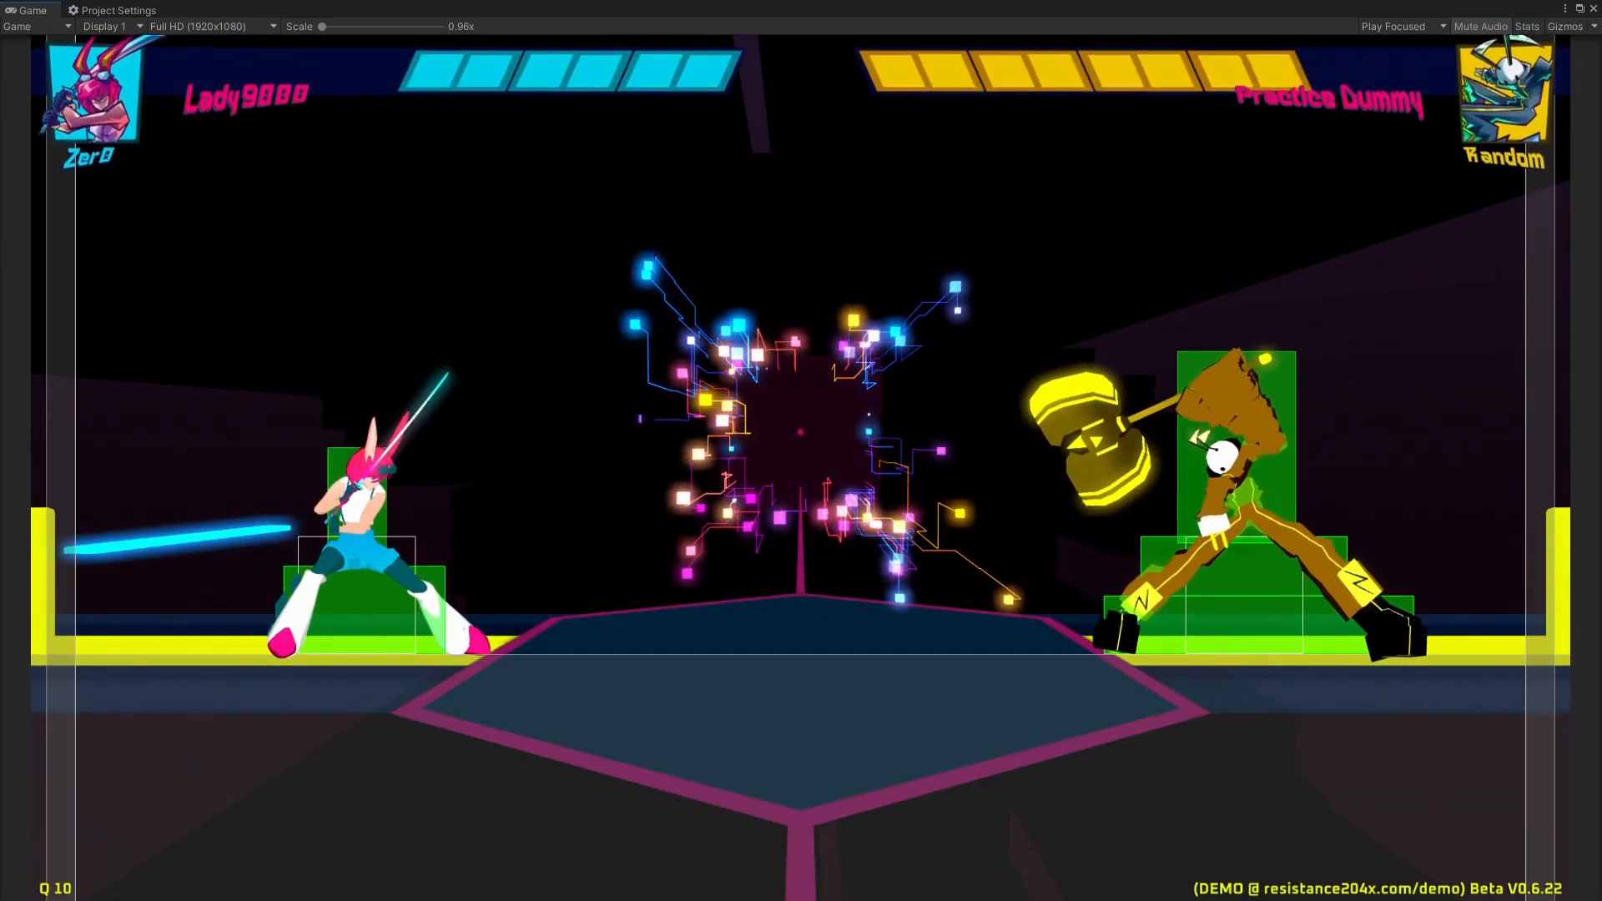
pyautogui.press('k')
pyautogui.press('k')
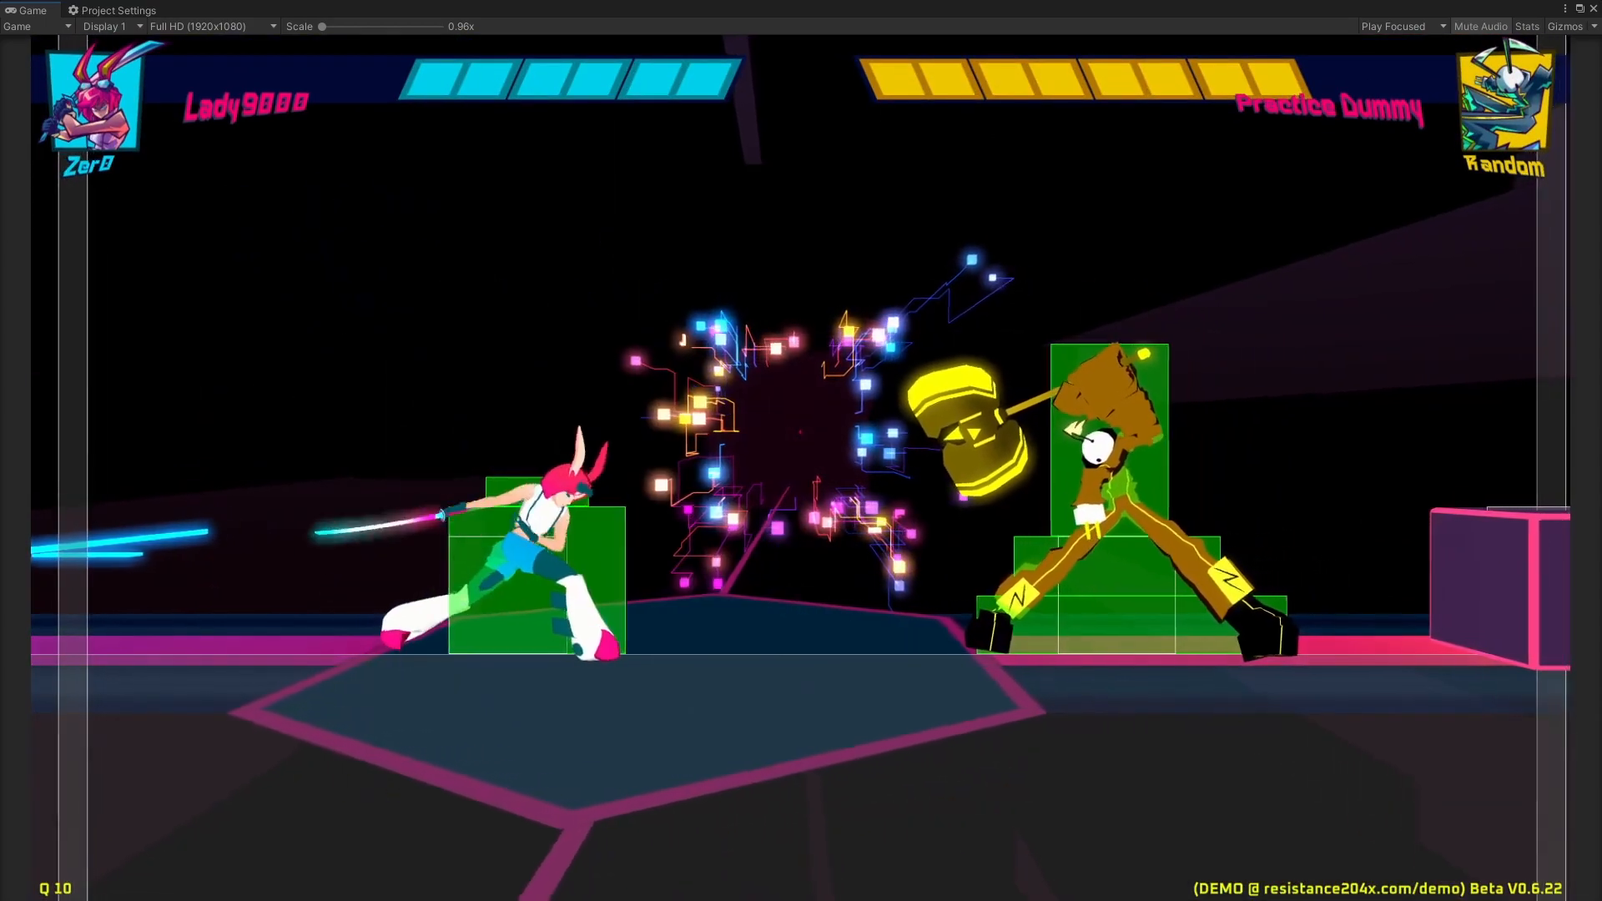
pyautogui.press('k')
pyautogui.press('Escape')
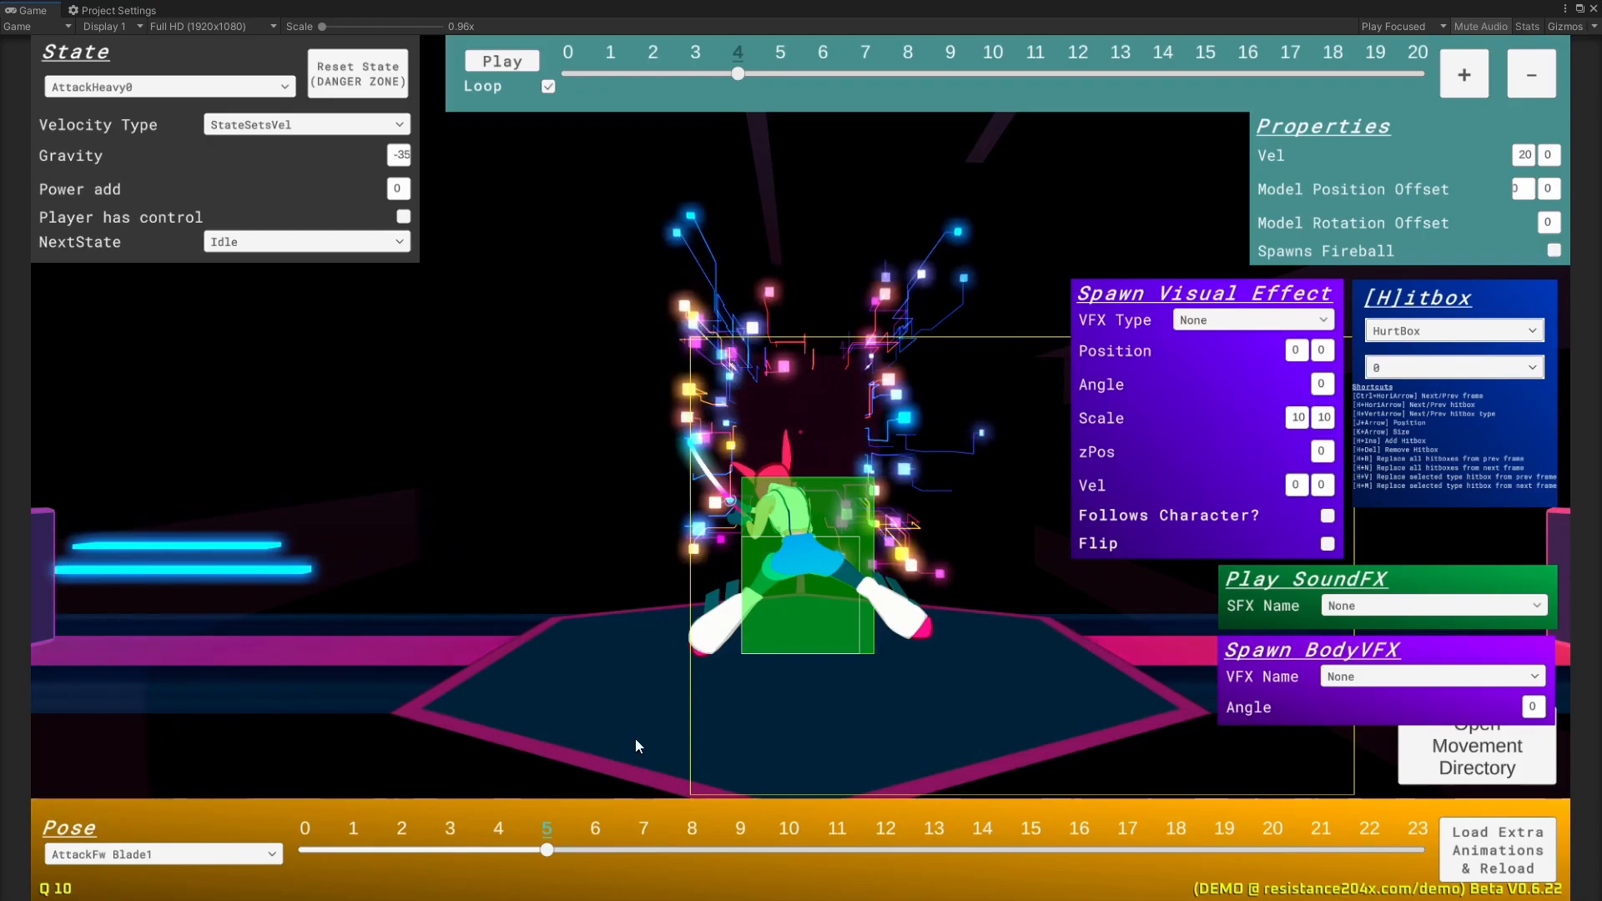
# Step: Scrub AttackHeavy0 back from frame 4 to frame 0 and look through the available poses without changing the current one
pyautogui.moveTo(768, 80); pyautogui.dragTo(732, 82)
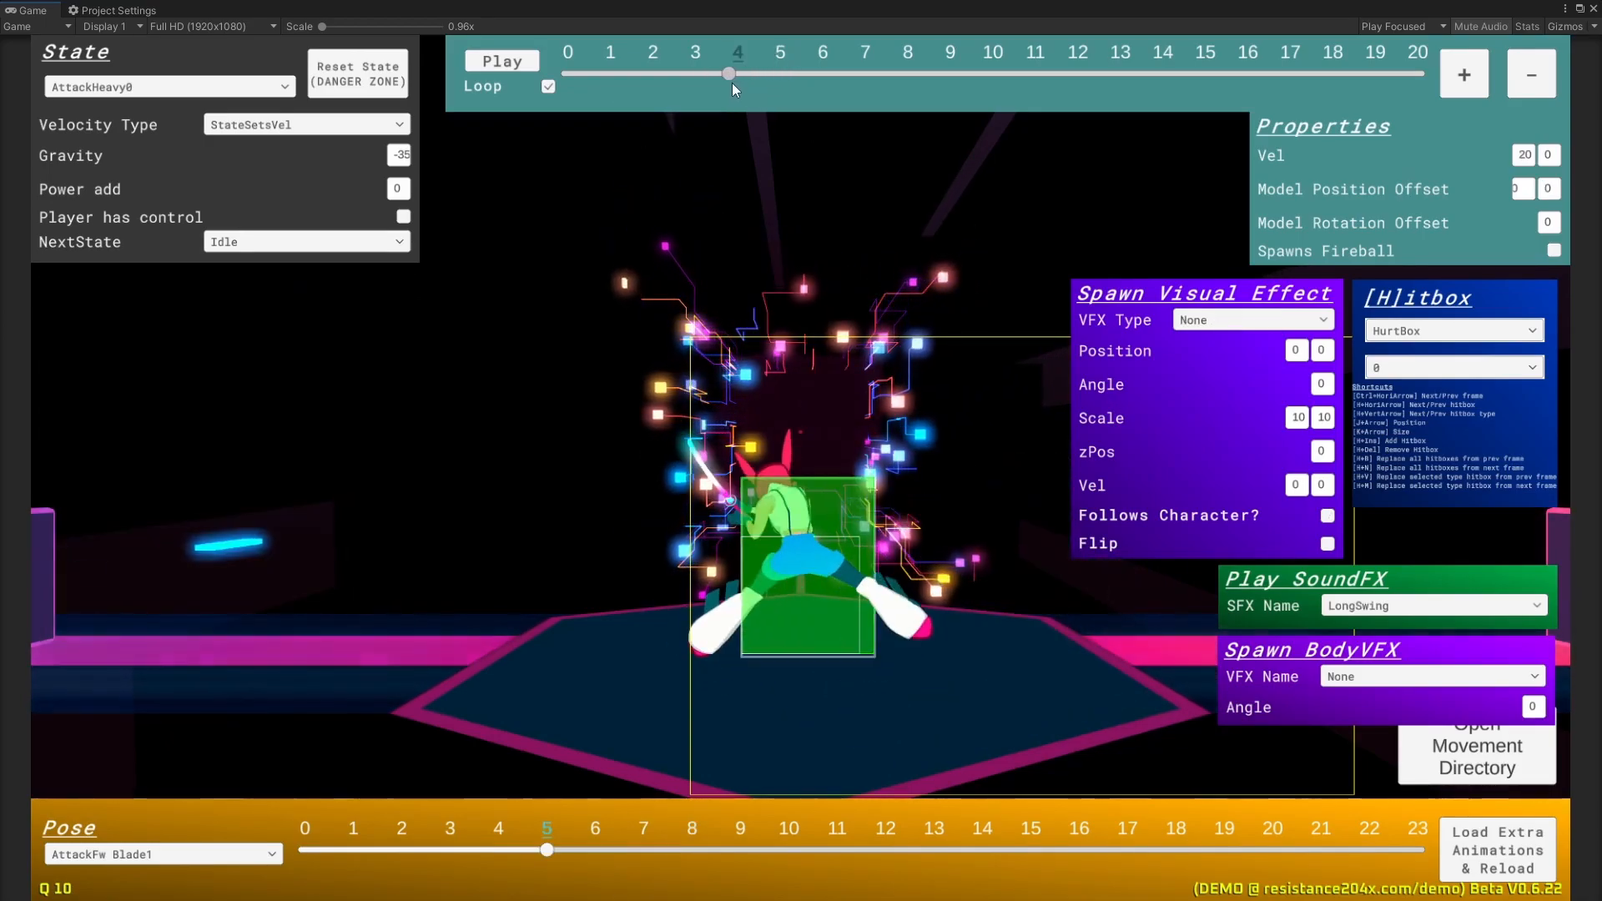
pyautogui.click(238, 859)
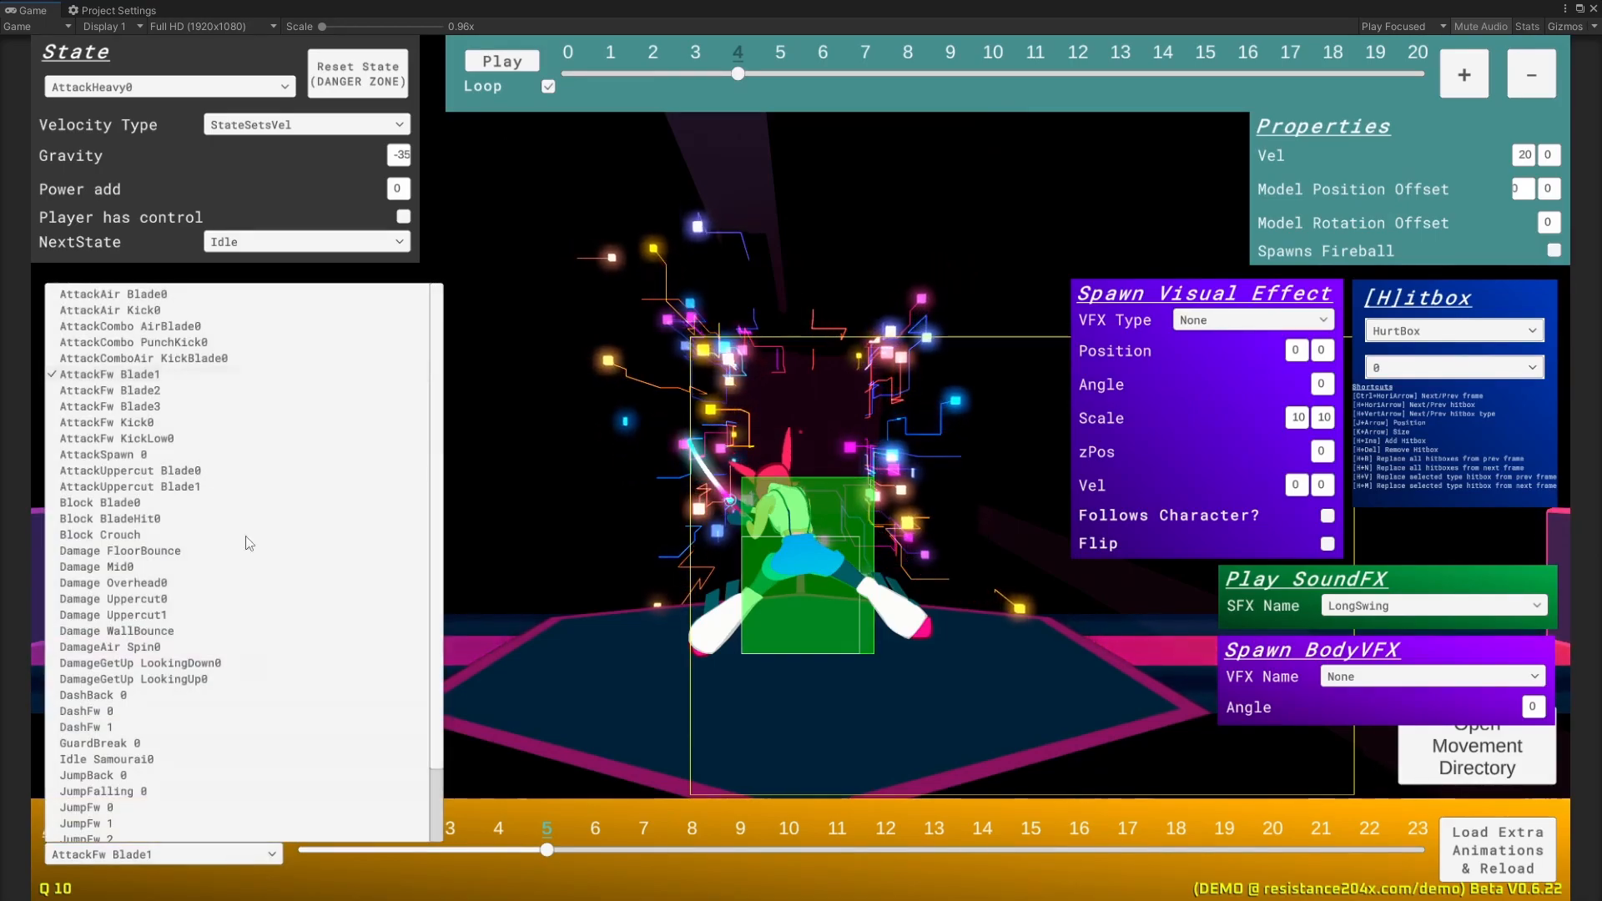
pyautogui.click(718, 80)
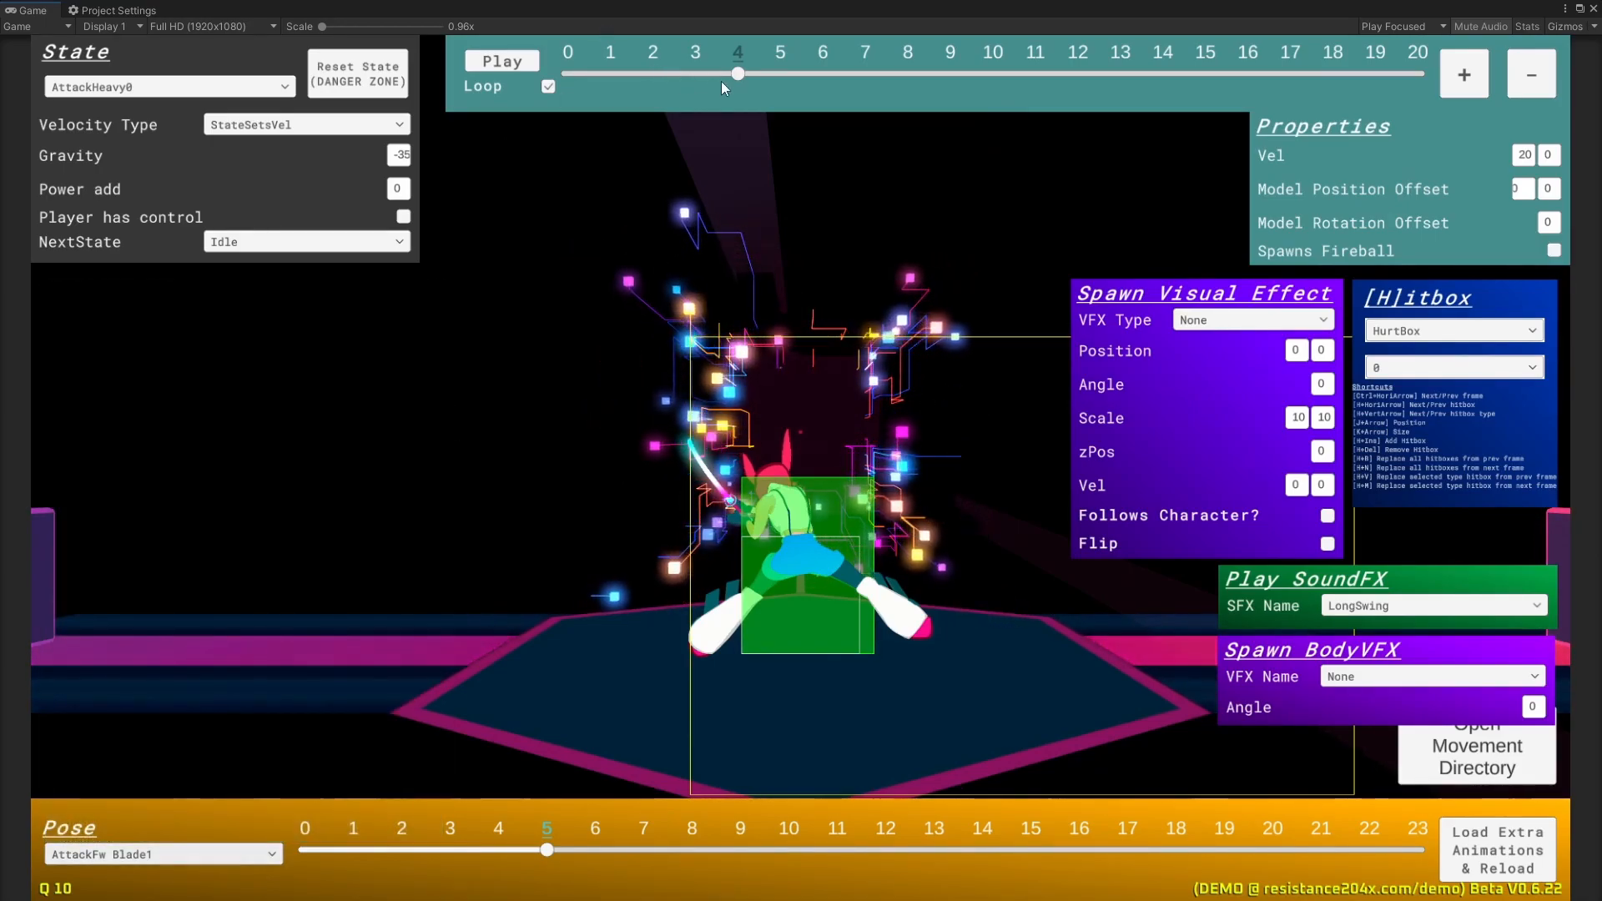
pyautogui.moveTo(742, 72); pyautogui.dragTo(649, 430)
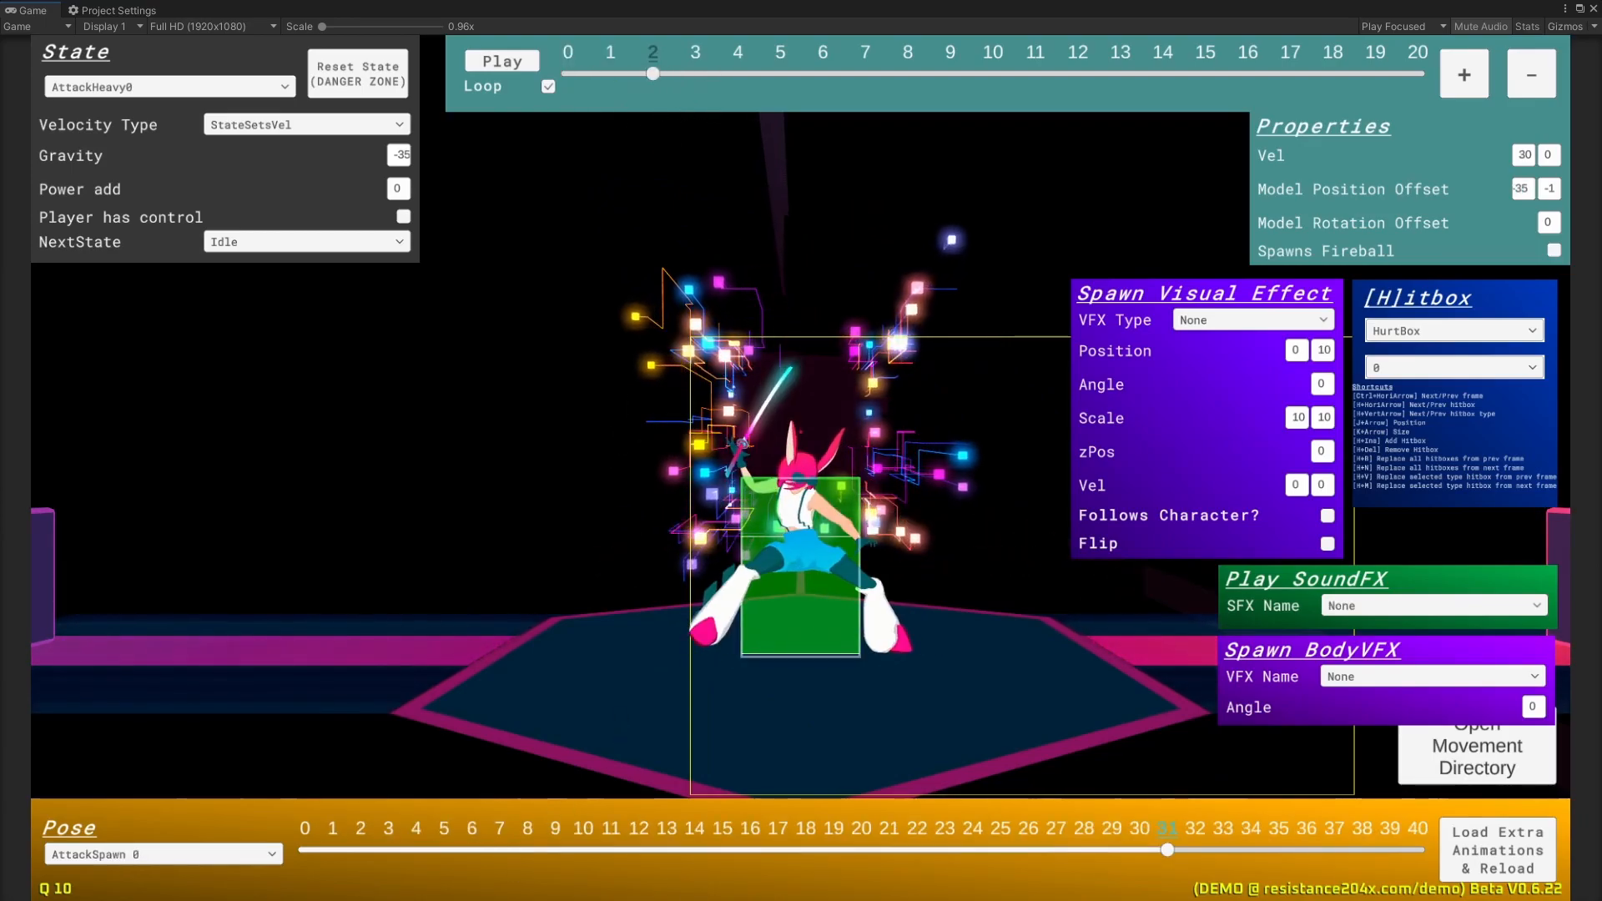
pyautogui.moveTo(652, 74); pyautogui.dragTo(551, 113)
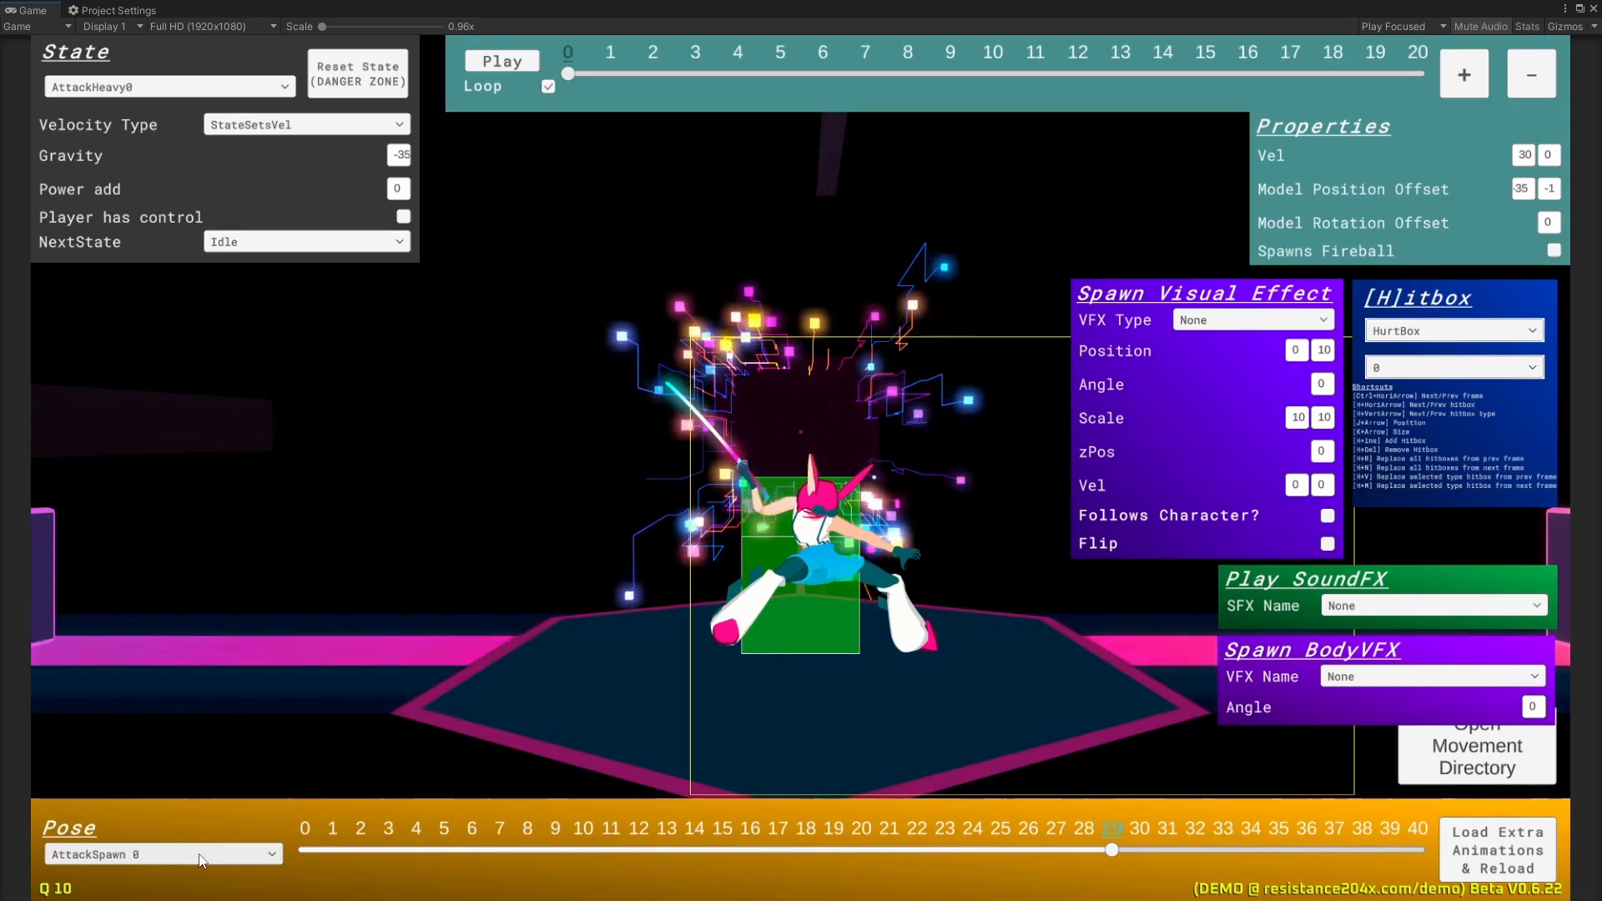
pyautogui.click(205, 855)
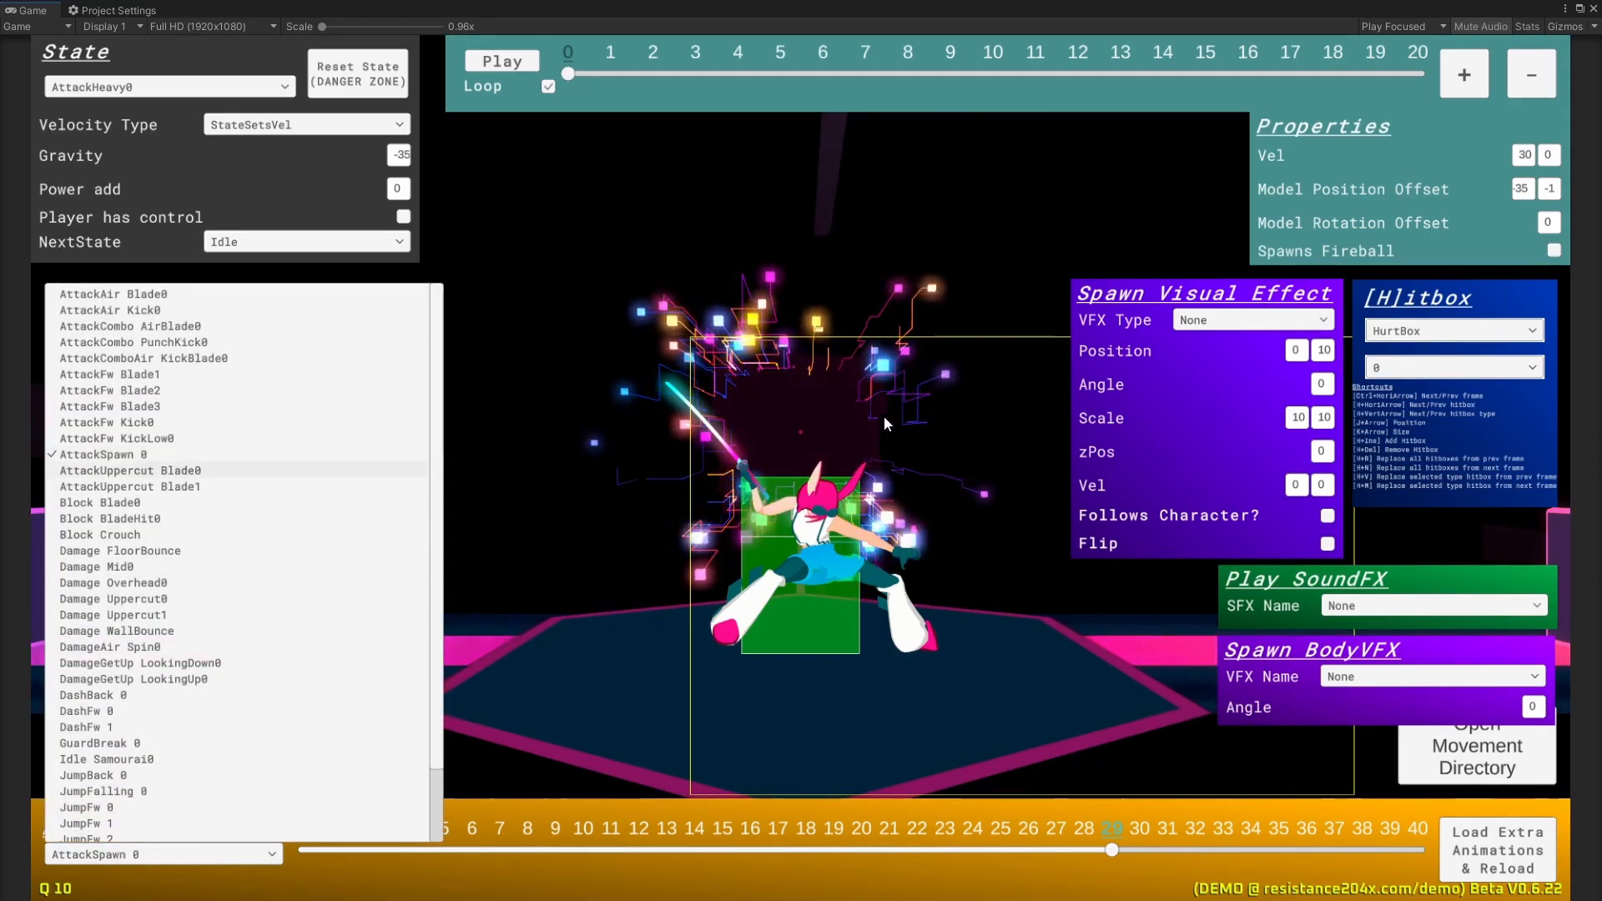
pyautogui.moveTo(430, 753); pyautogui.dragTo(467, 517)
pyautogui.click(623, 437)
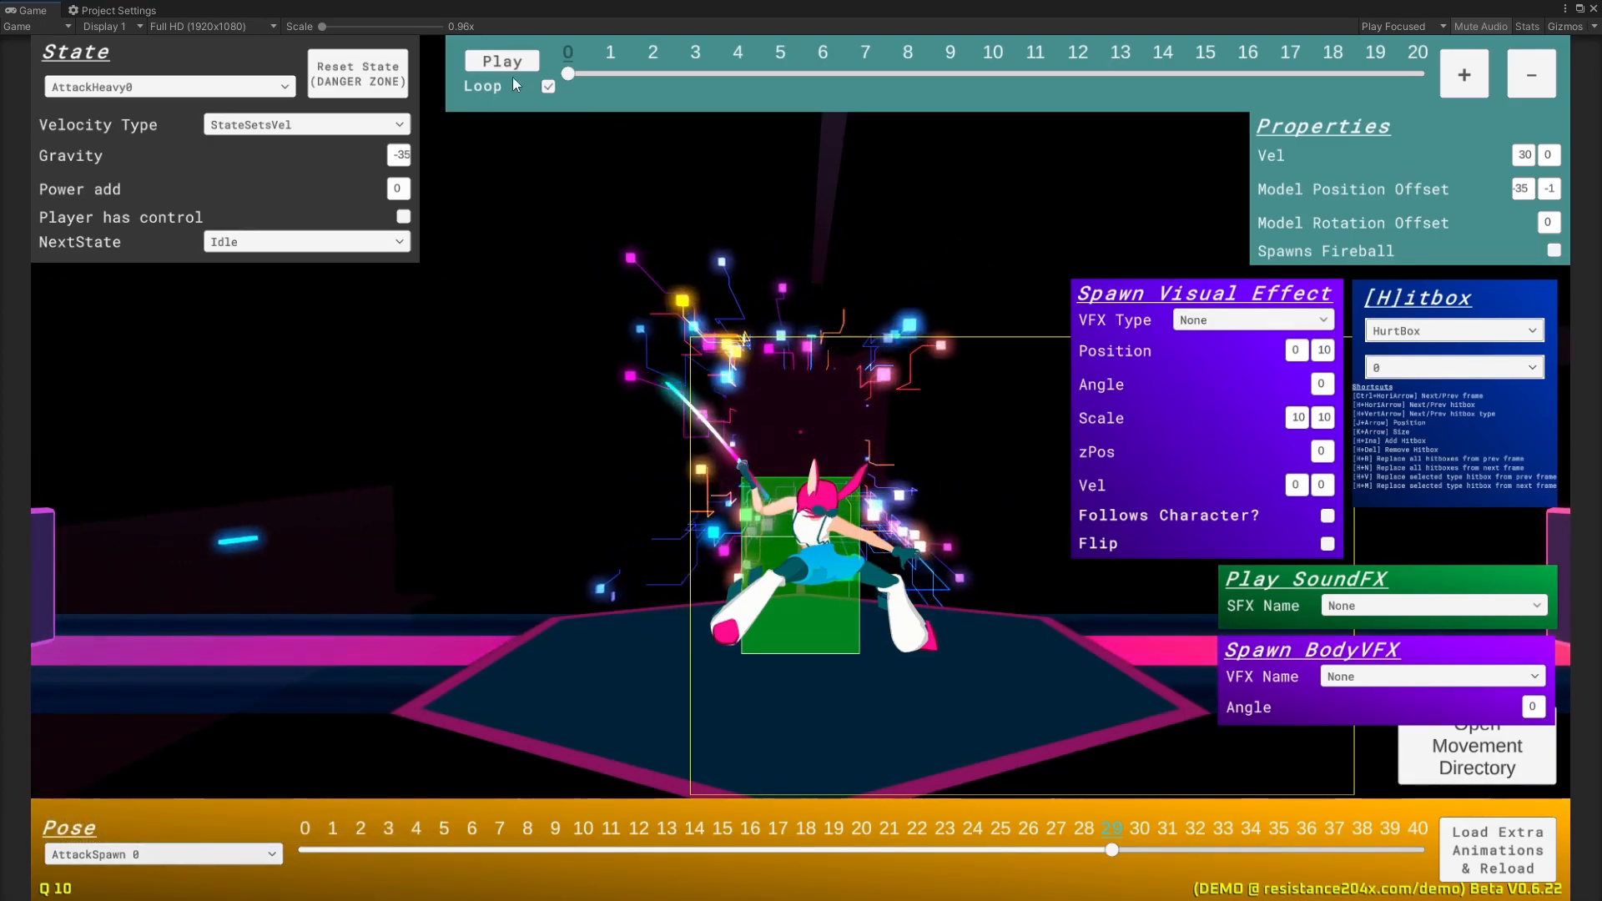
pyautogui.moveTo(569, 73)
pyautogui.mouseDown()
pyautogui.moveTo(901, 83)
pyautogui.moveTo(576, 84)
pyautogui.mouseUp()
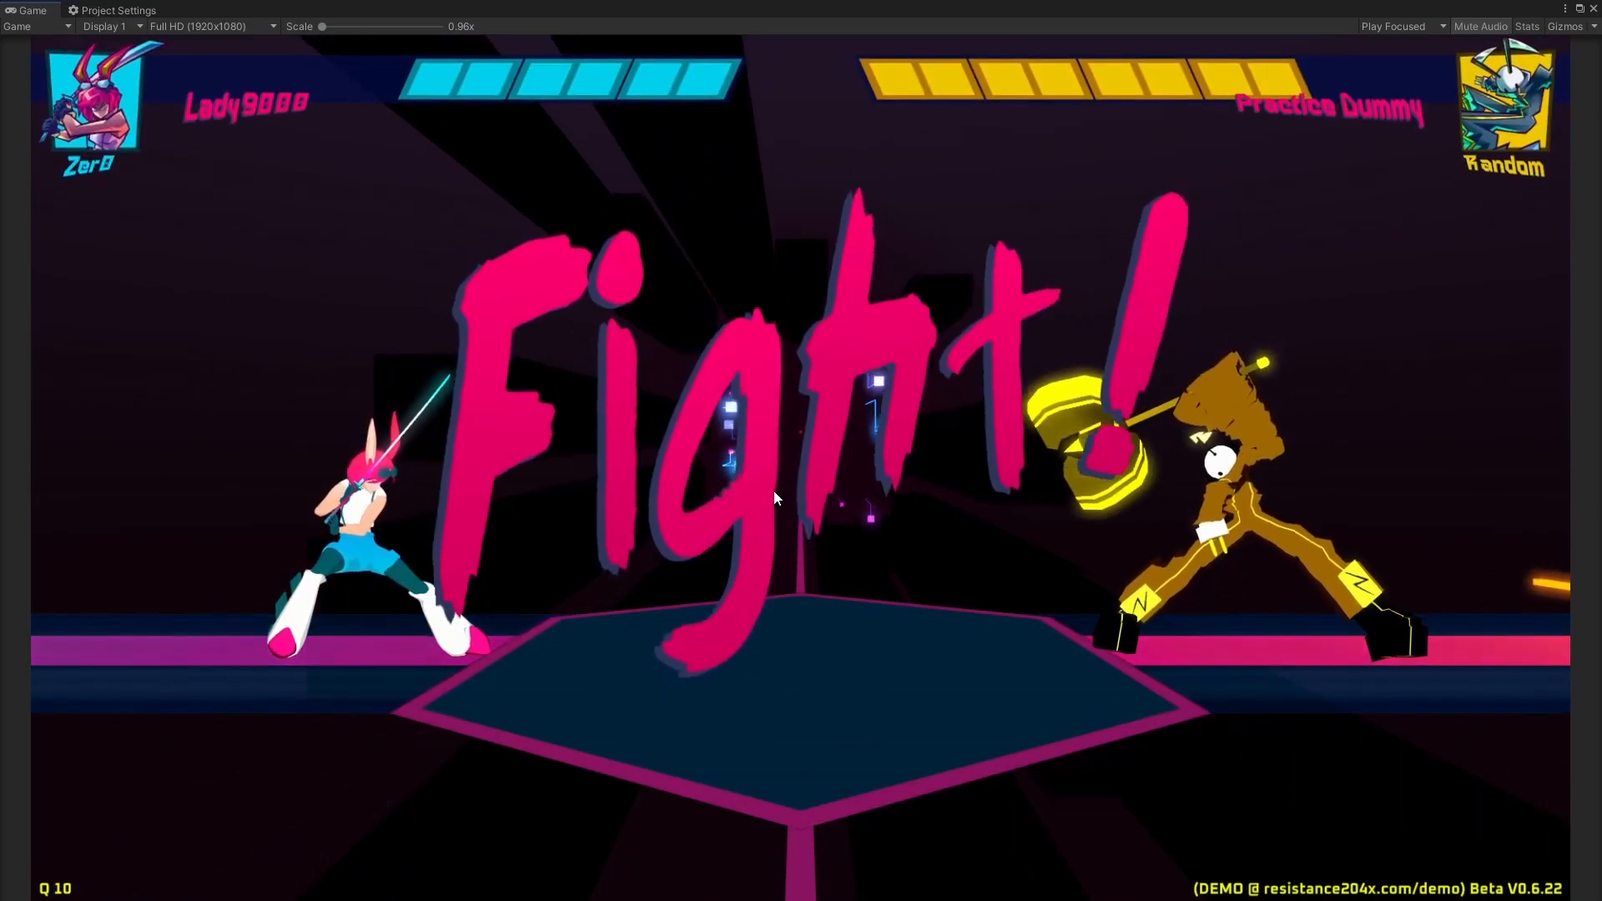
# Step: Open the state editor in the restarted match and load the AttackHeavy0 state
pyautogui.press('F1')
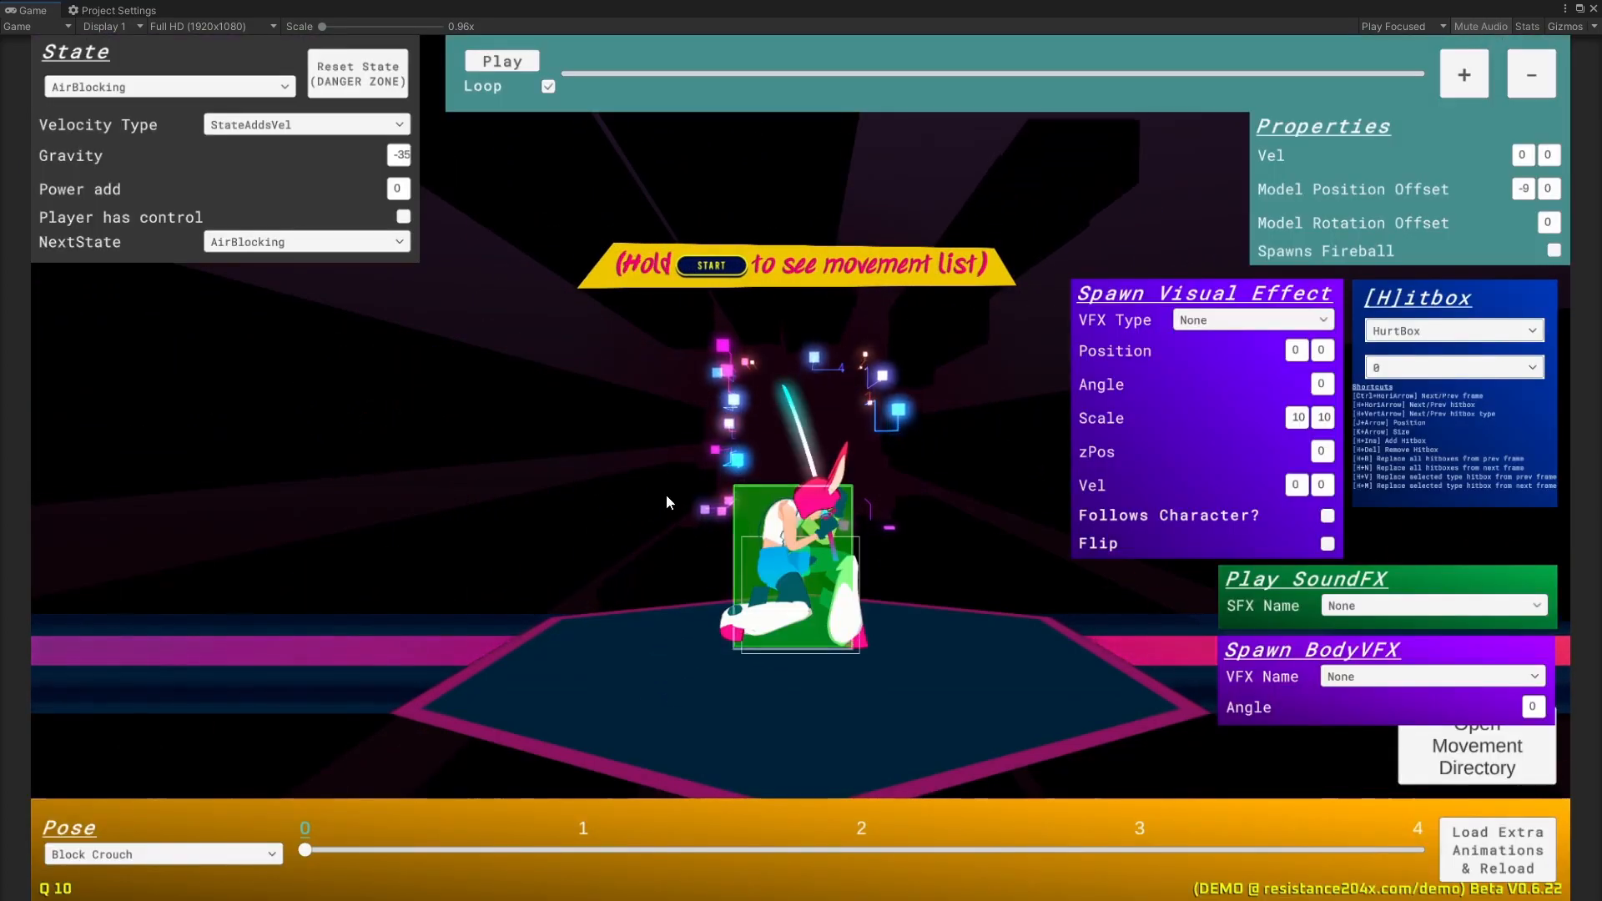
pyautogui.click(263, 92)
pyautogui.moveTo(285, 118); pyautogui.dragTo(298, 158)
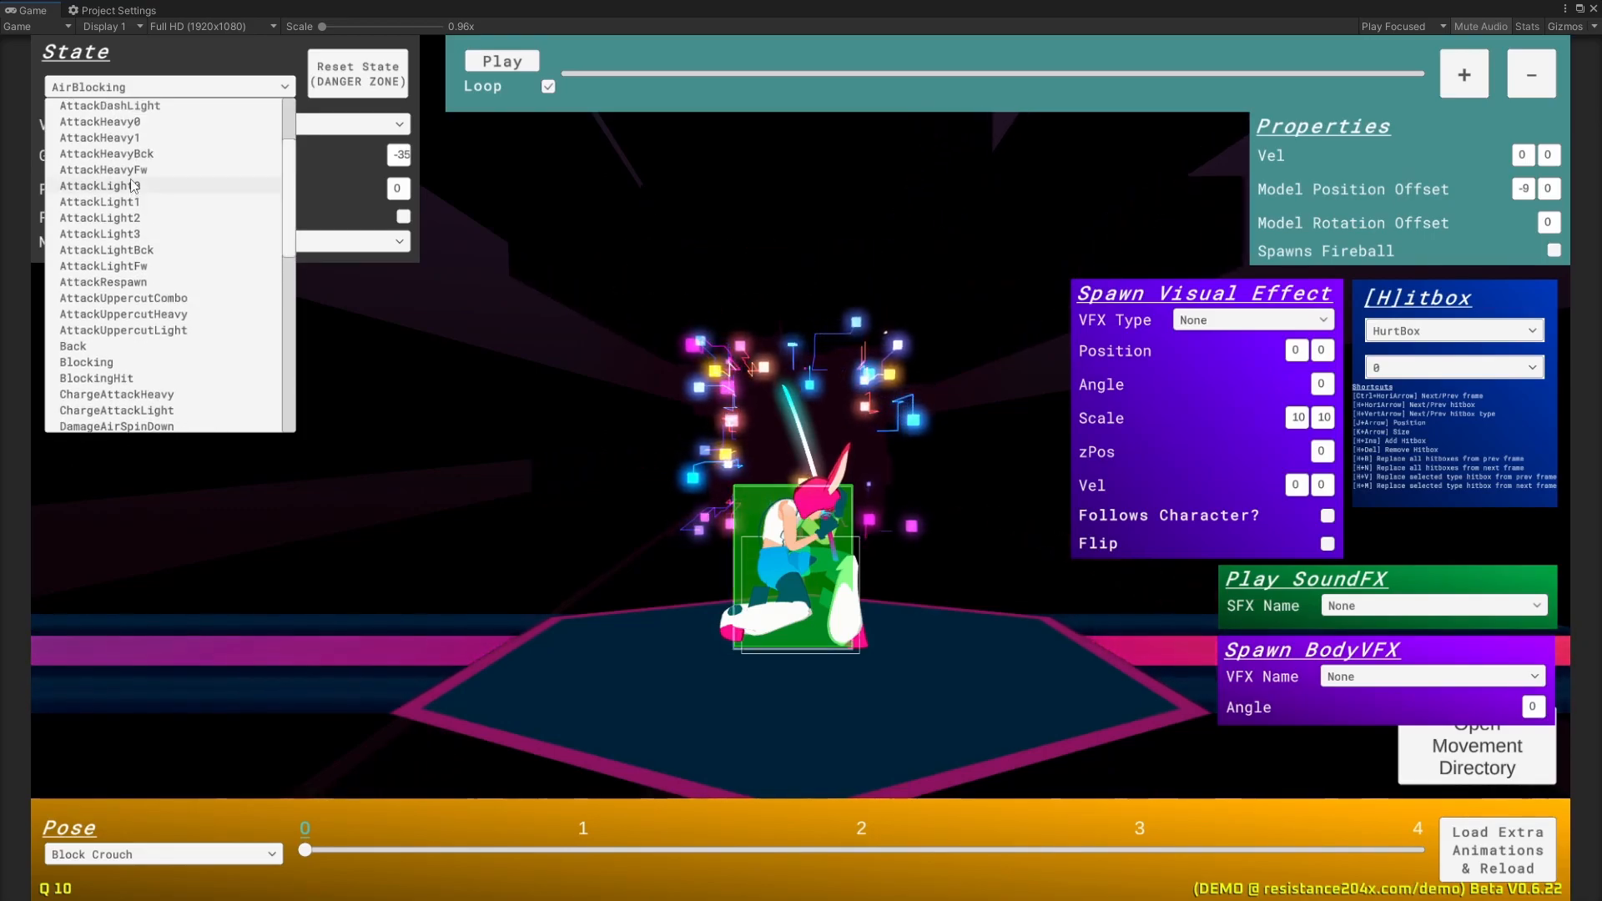
pyautogui.click(147, 123)
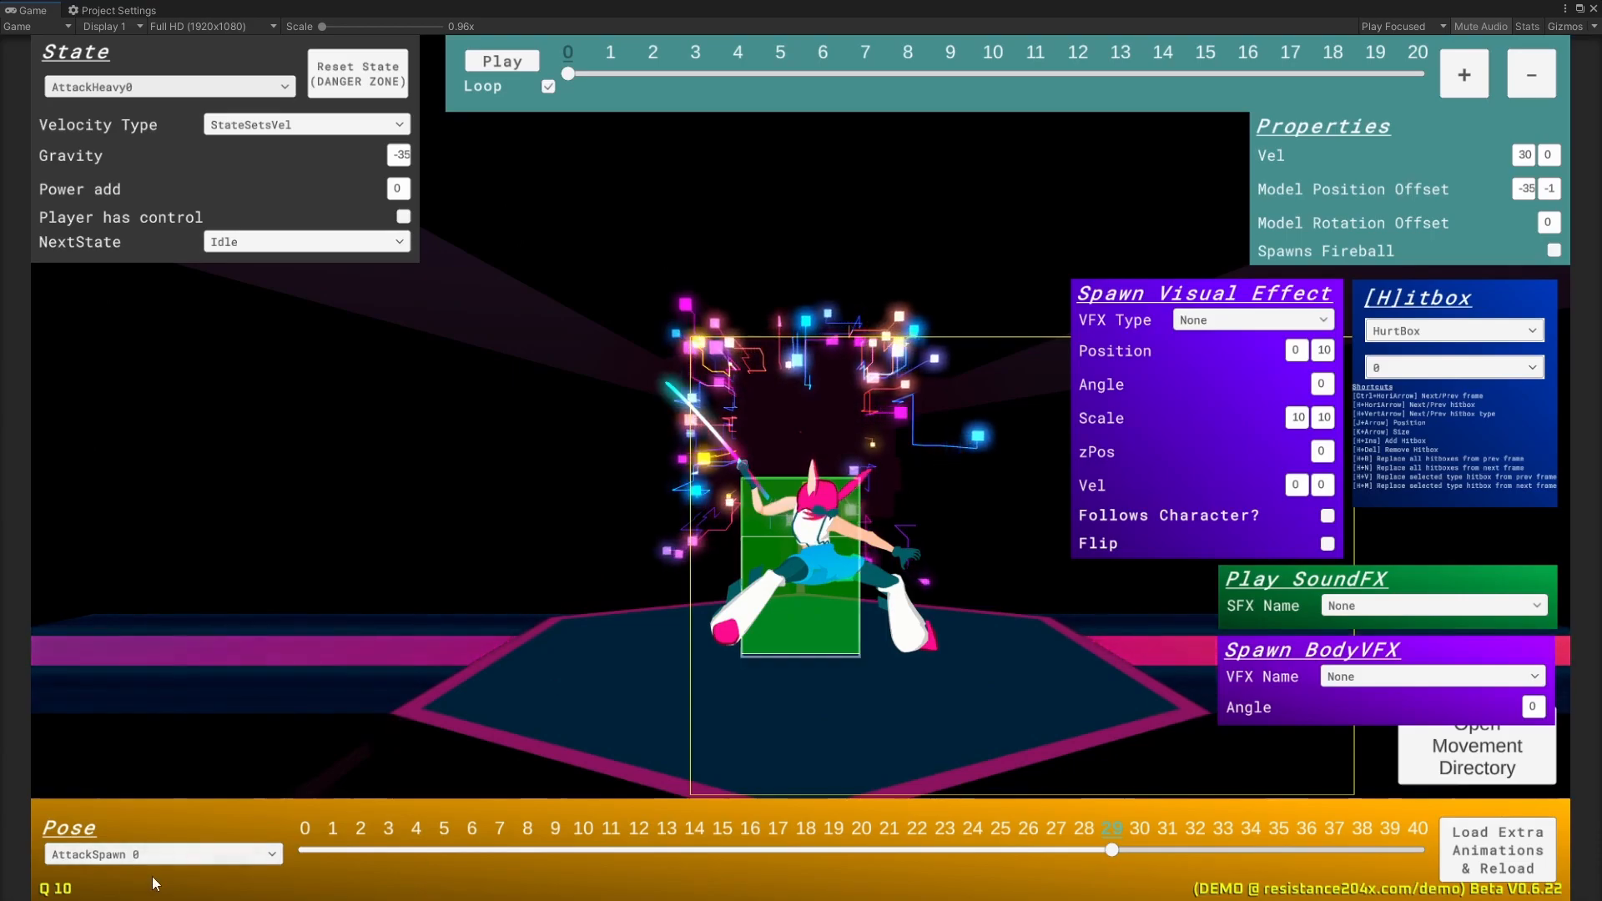
# Step: Change the pose on frame 0 of AttackHeavy0 to AttackCombo HeavyWeapon0 at animation frame 23
pyautogui.click(161, 853)
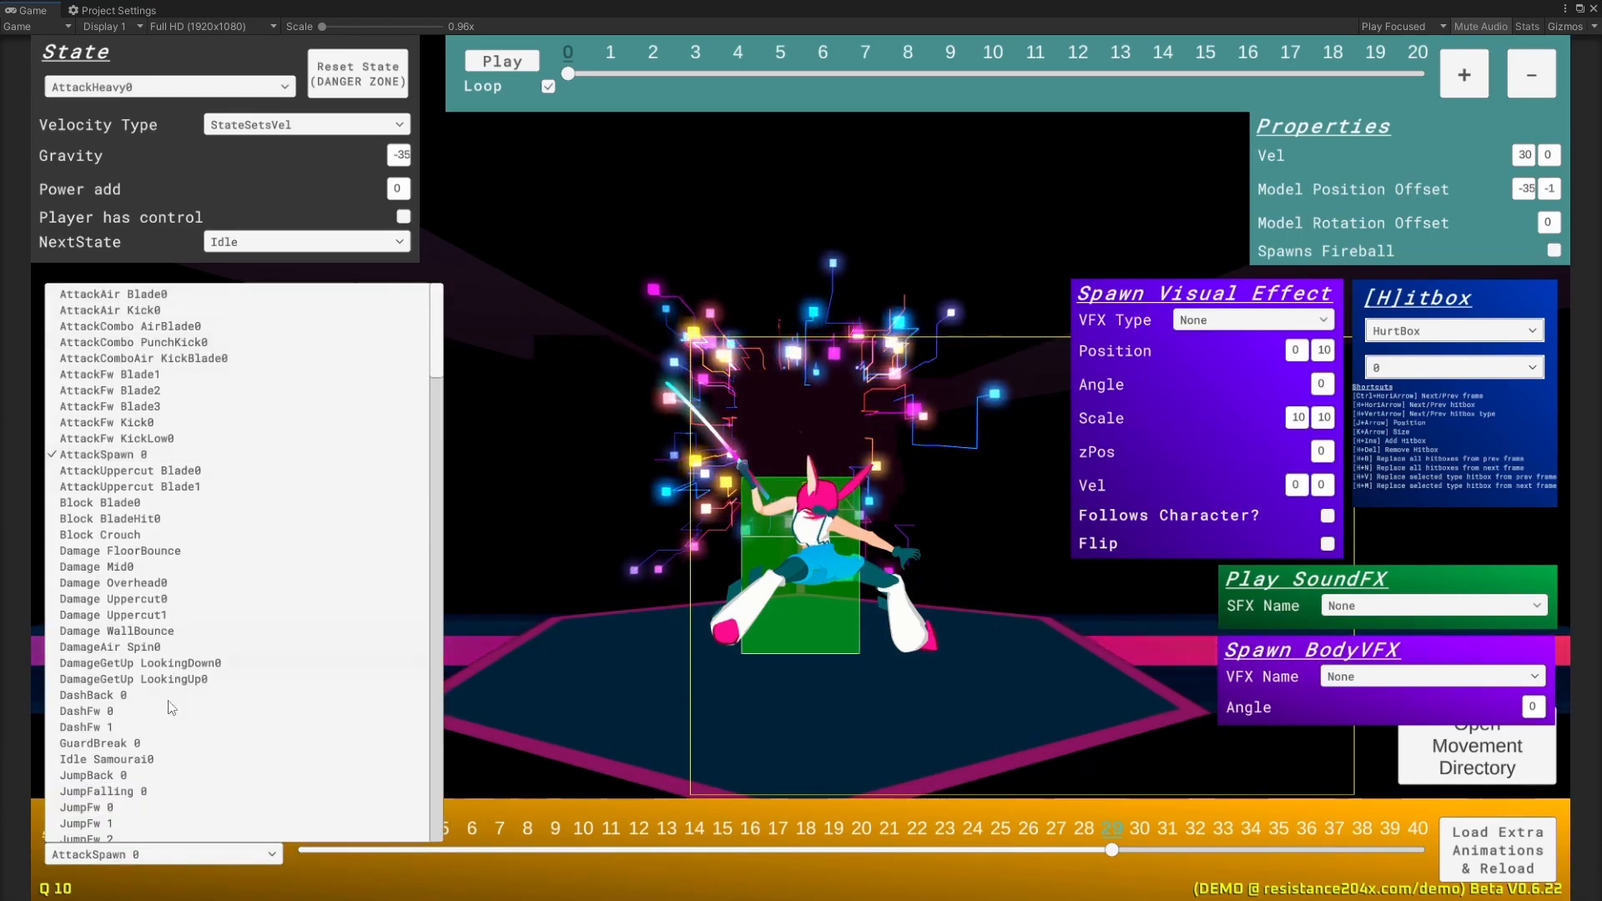
pyautogui.moveTo(435, 325); pyautogui.dragTo(423, 294)
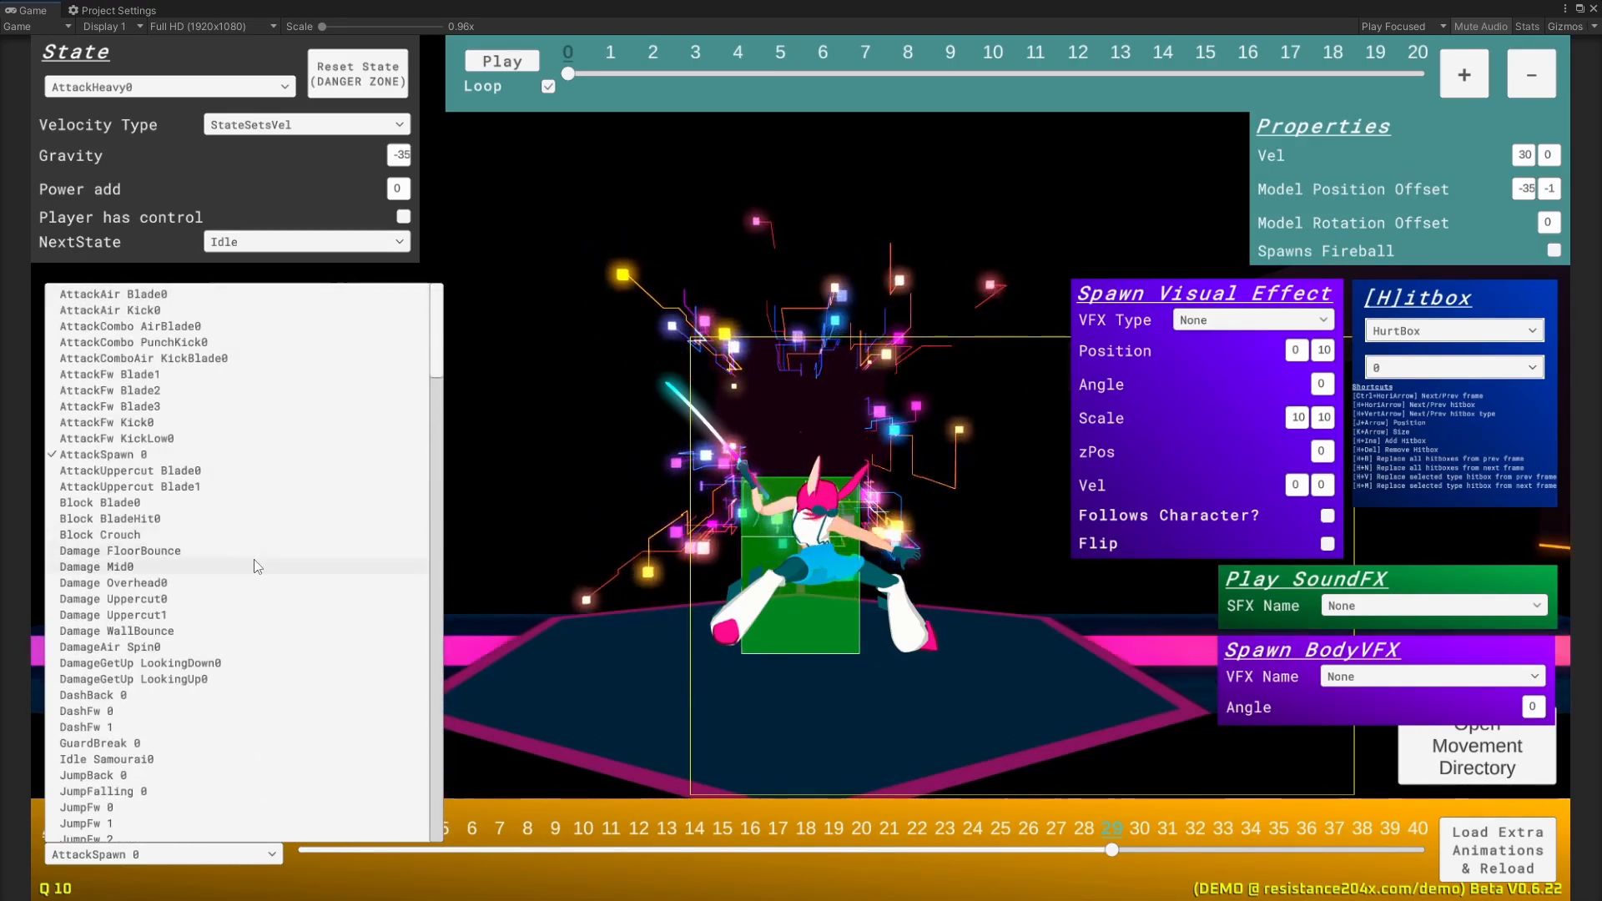
pyautogui.moveTo(434, 348); pyautogui.dragTo(448, 436)
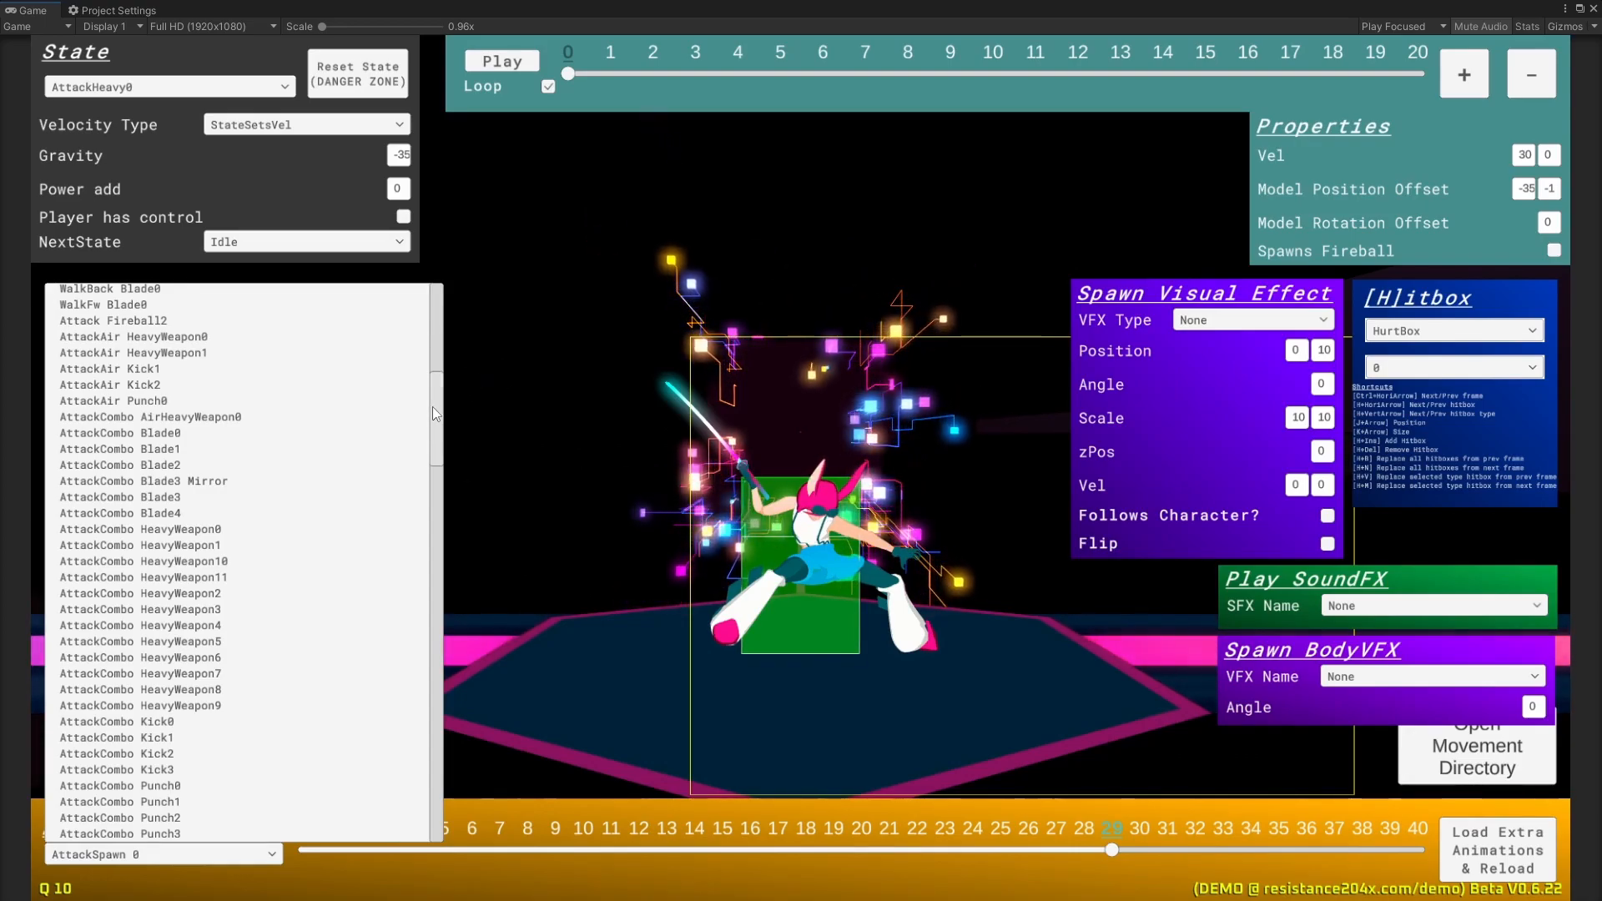
pyautogui.scroll(-1, 432, 407)
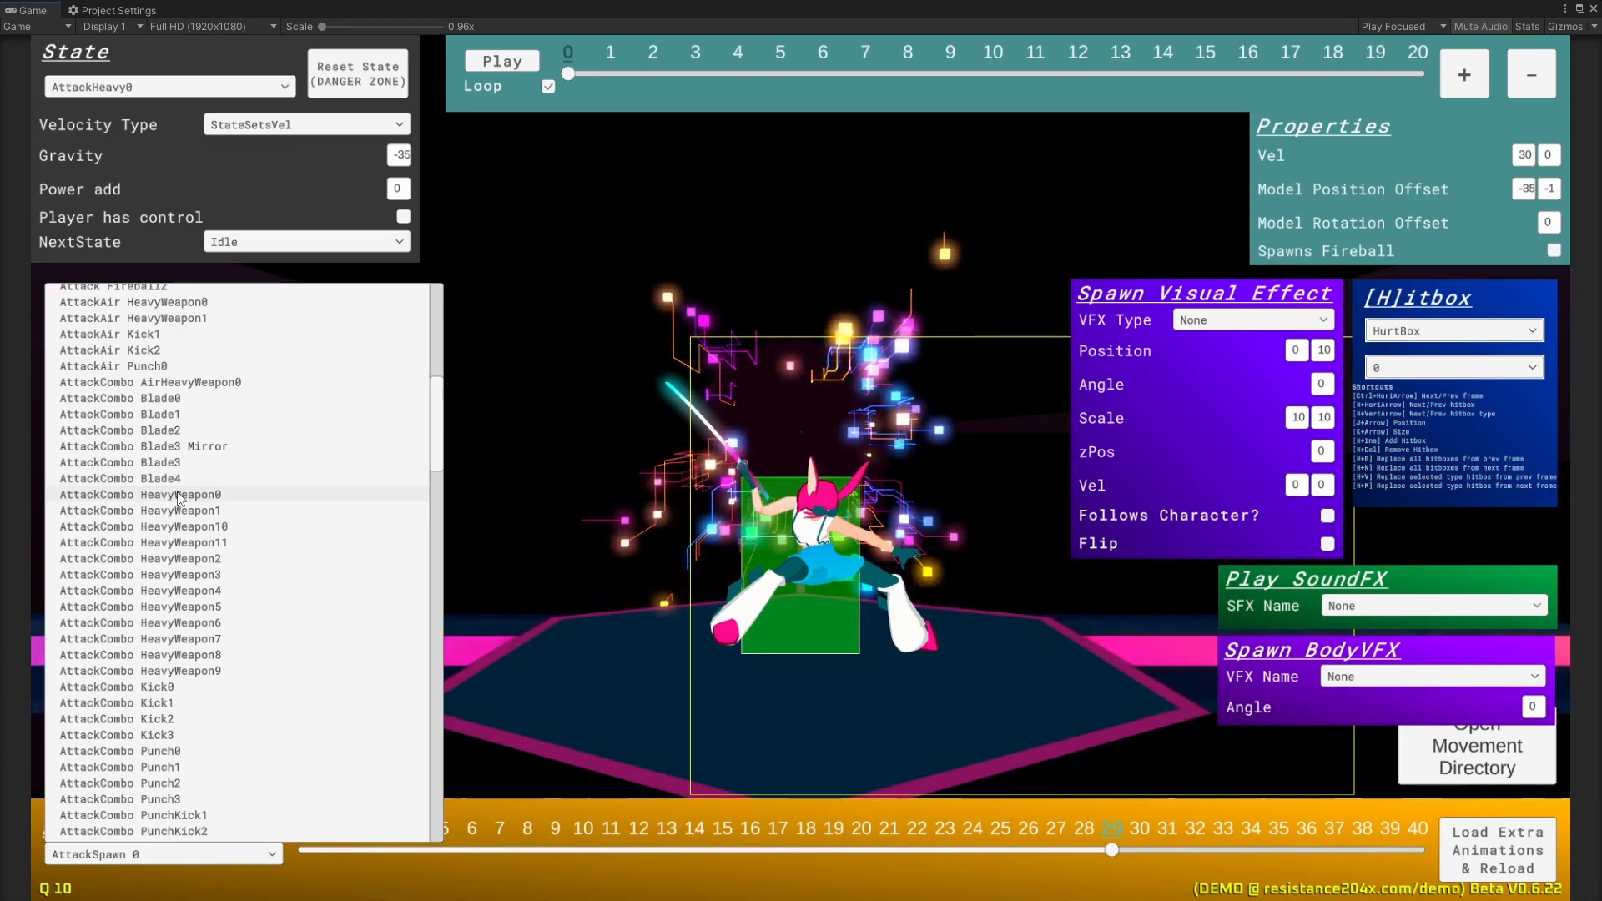
pyautogui.click(290, 497)
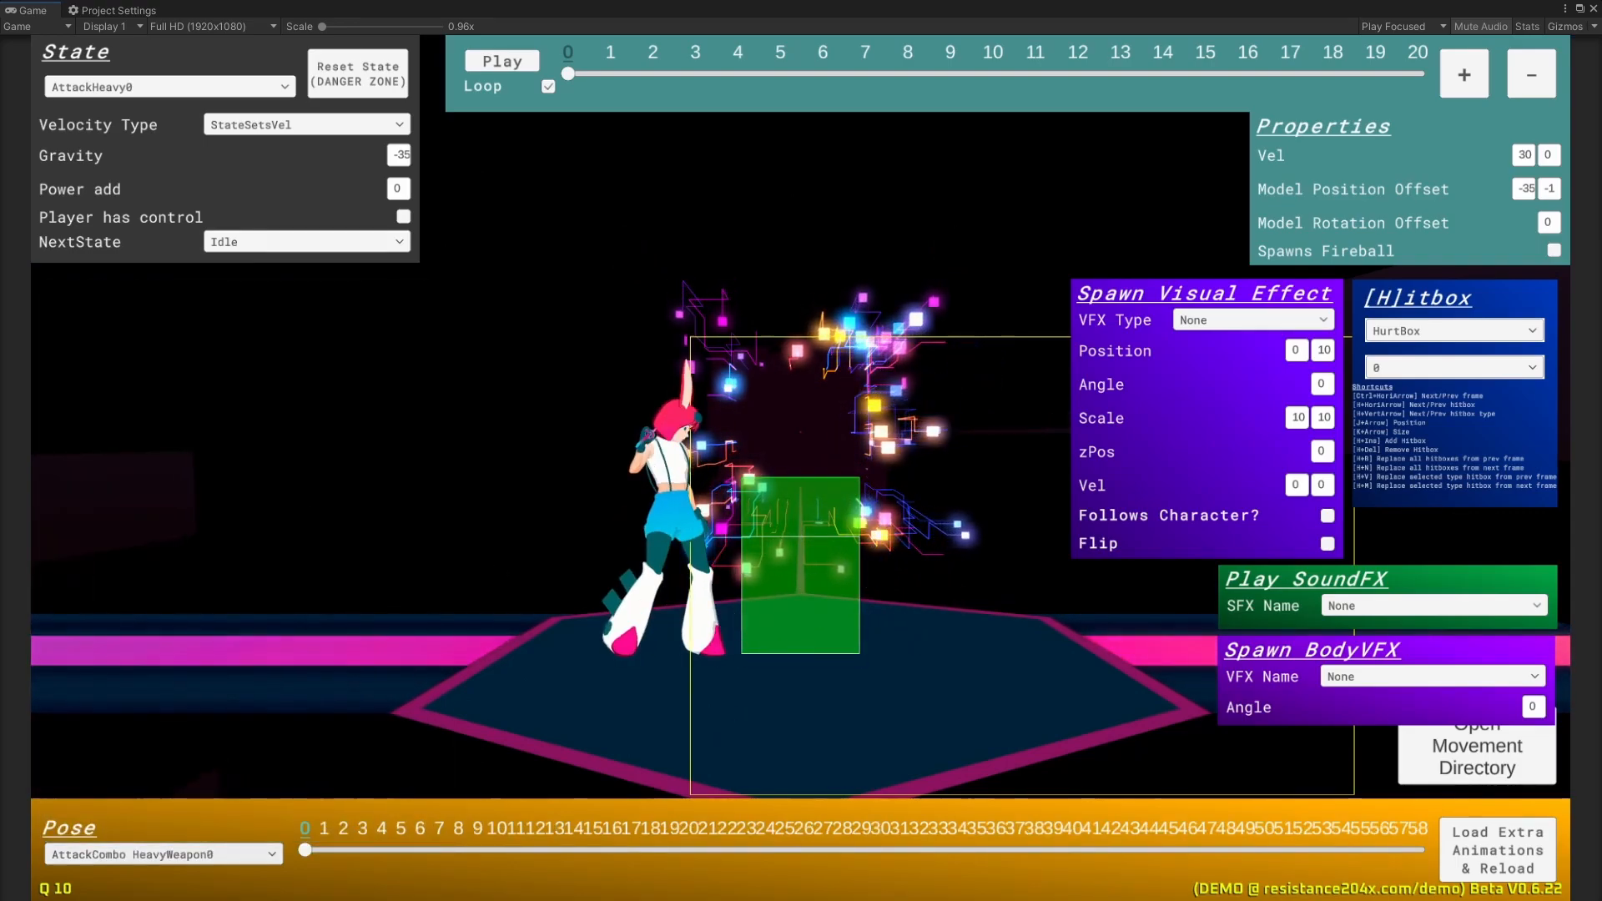
pyautogui.moveTo(309, 850); pyautogui.dragTo(747, 852)
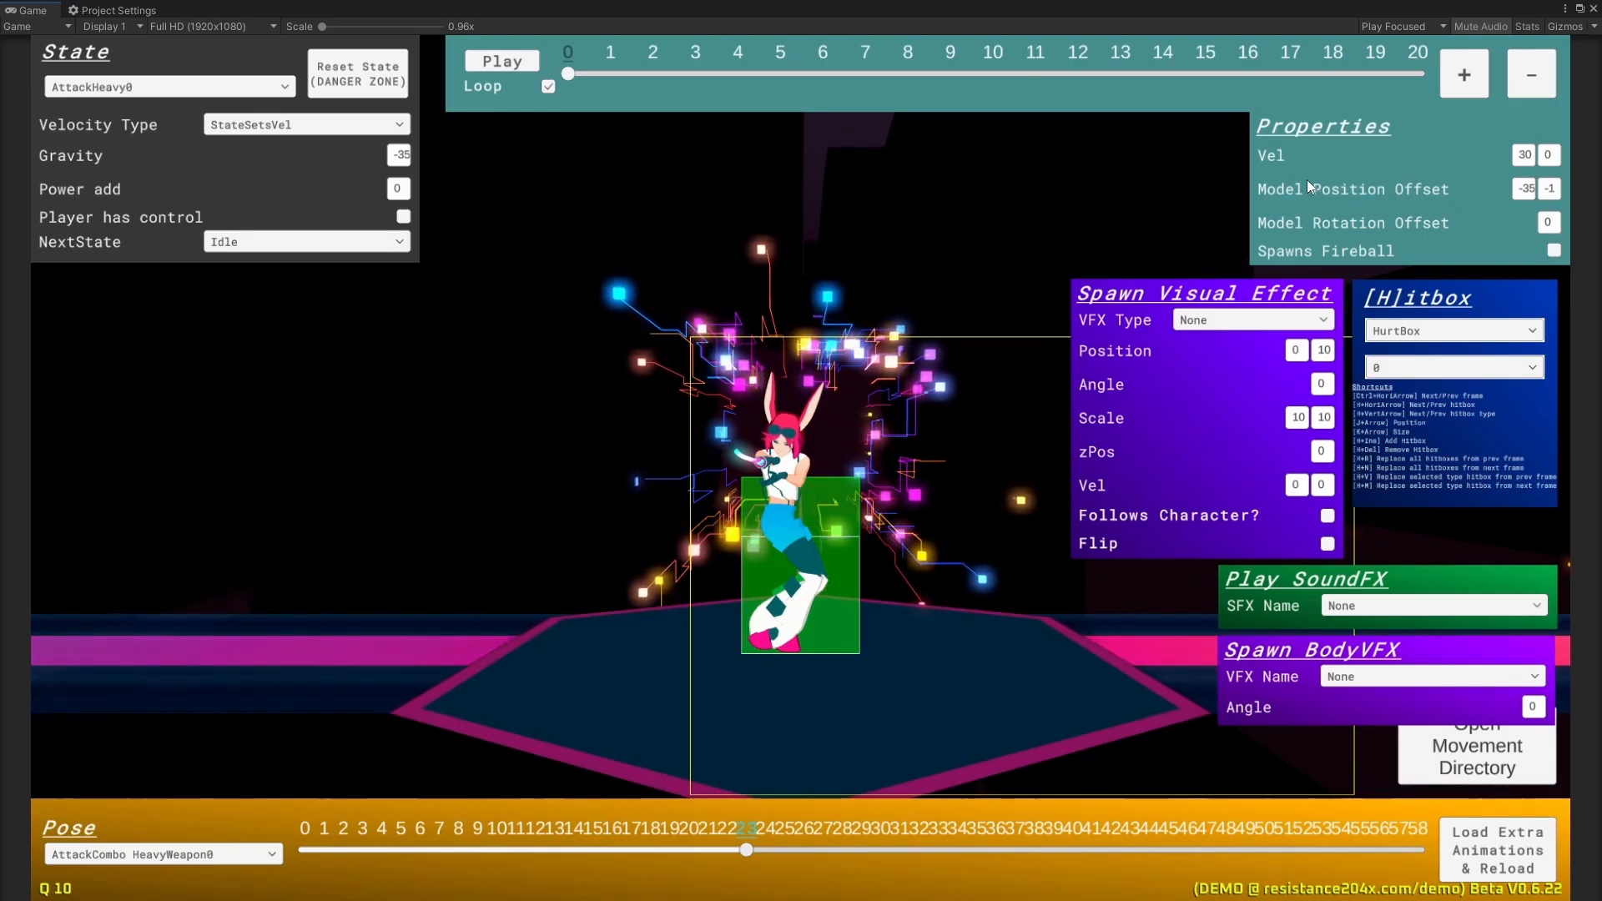
# Step: Set the Model Rotation Offset of frame 0 to 90 and compare the pose with frame 1
pyautogui.click(1548, 222)
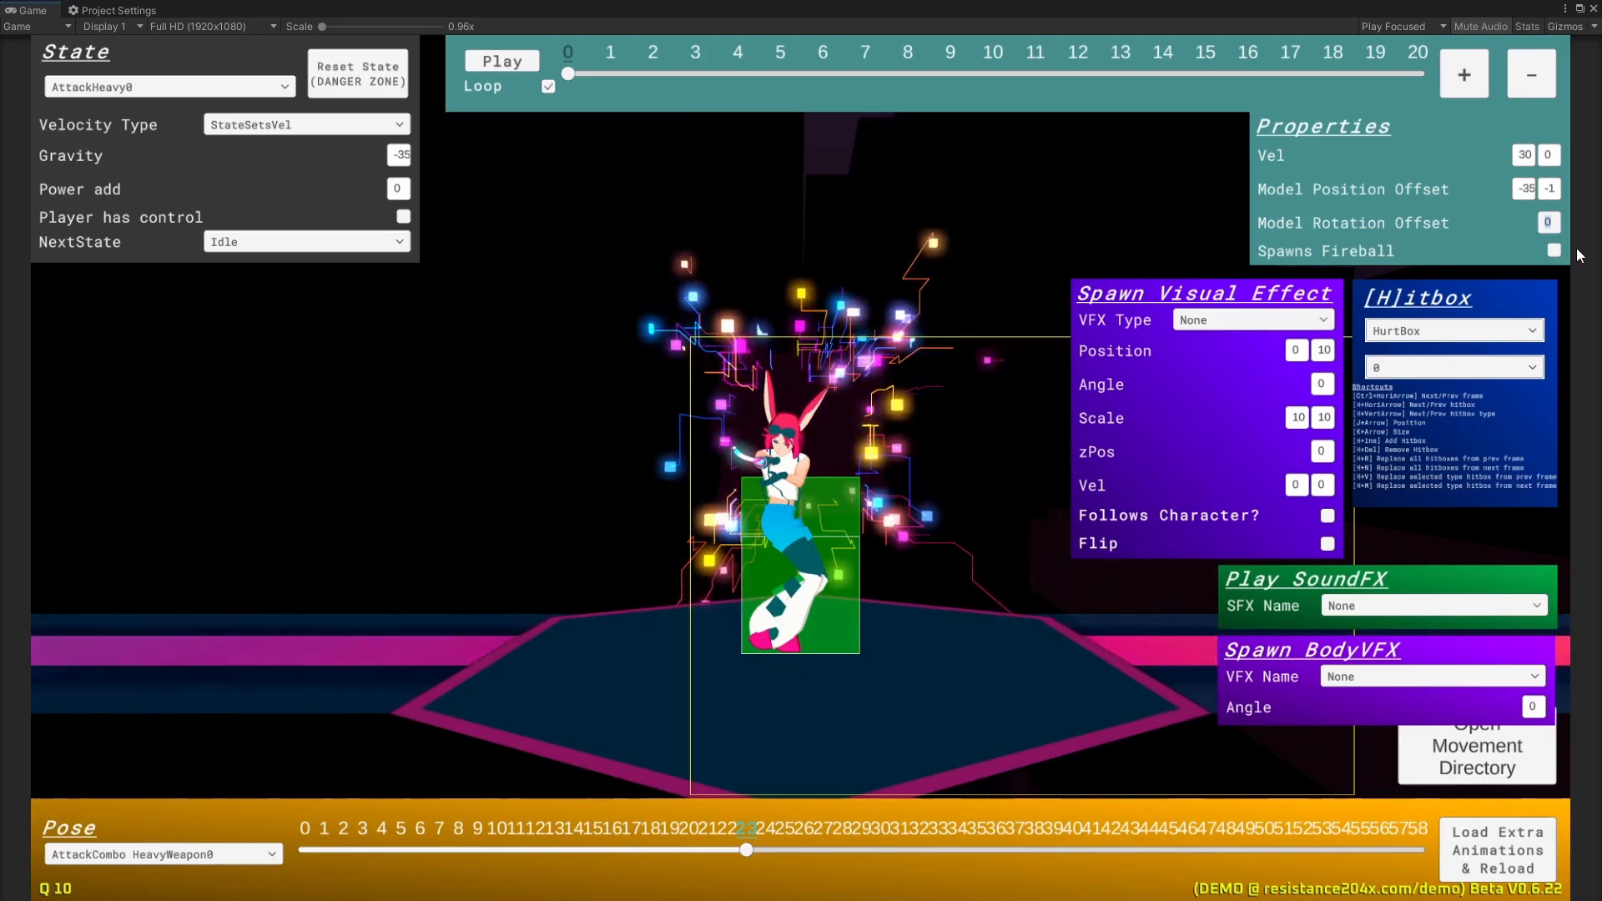
pyautogui.write('90')
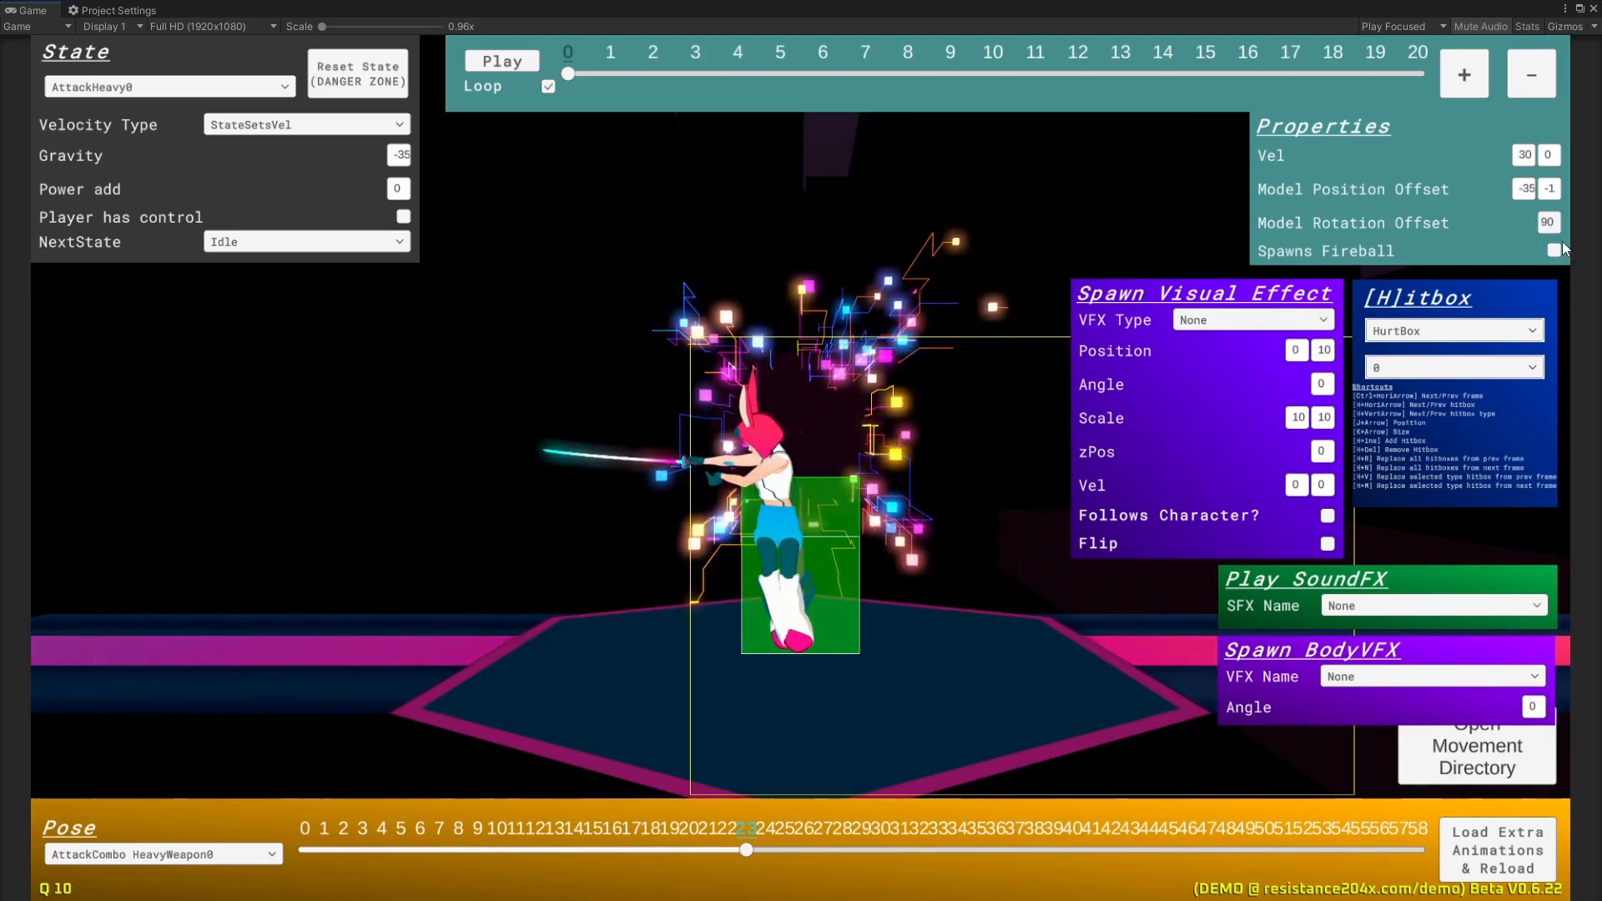
pyautogui.moveTo(1554, 220); pyautogui.dragTo(1502, 235)
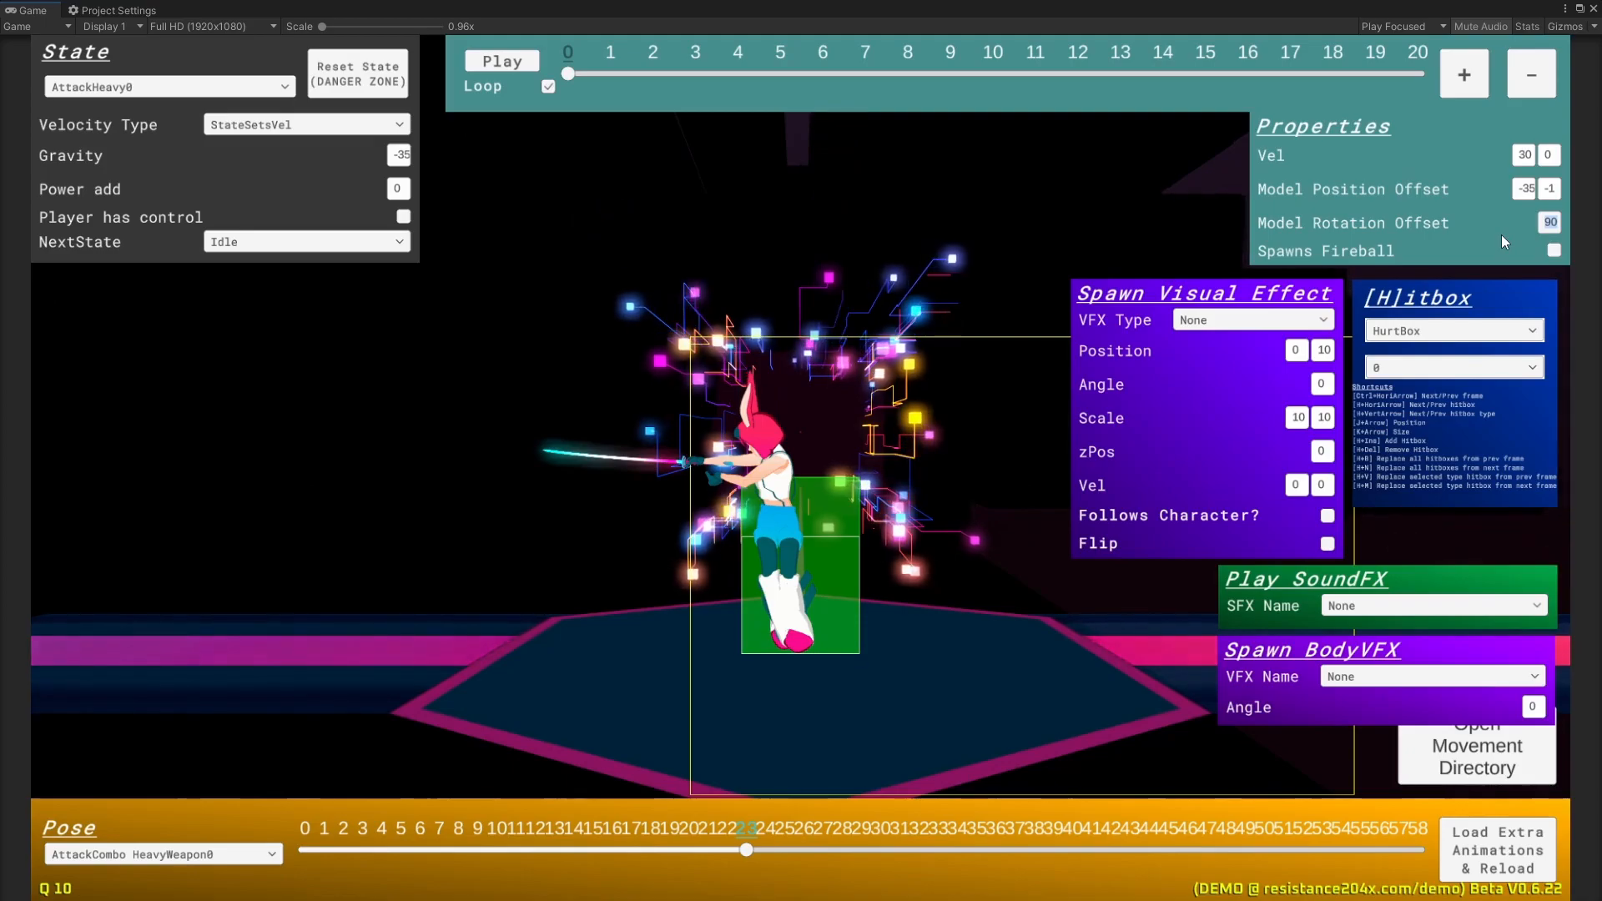
pyautogui.moveTo(578, 71); pyautogui.dragTo(549, 98)
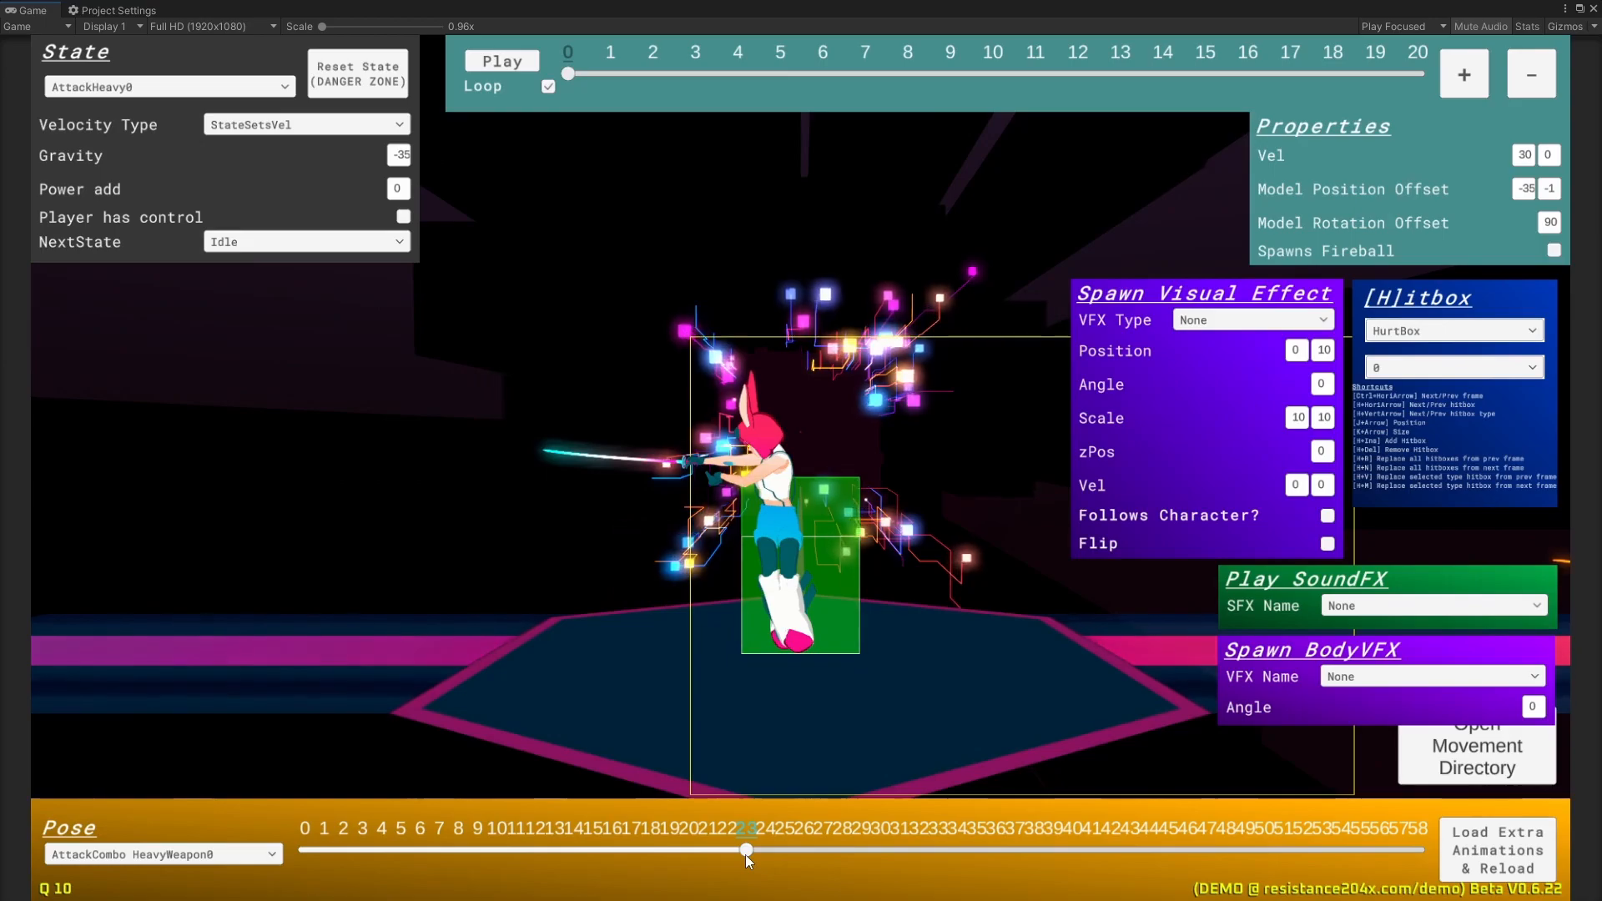
pyautogui.moveTo(569, 74); pyautogui.dragTo(612, 73)
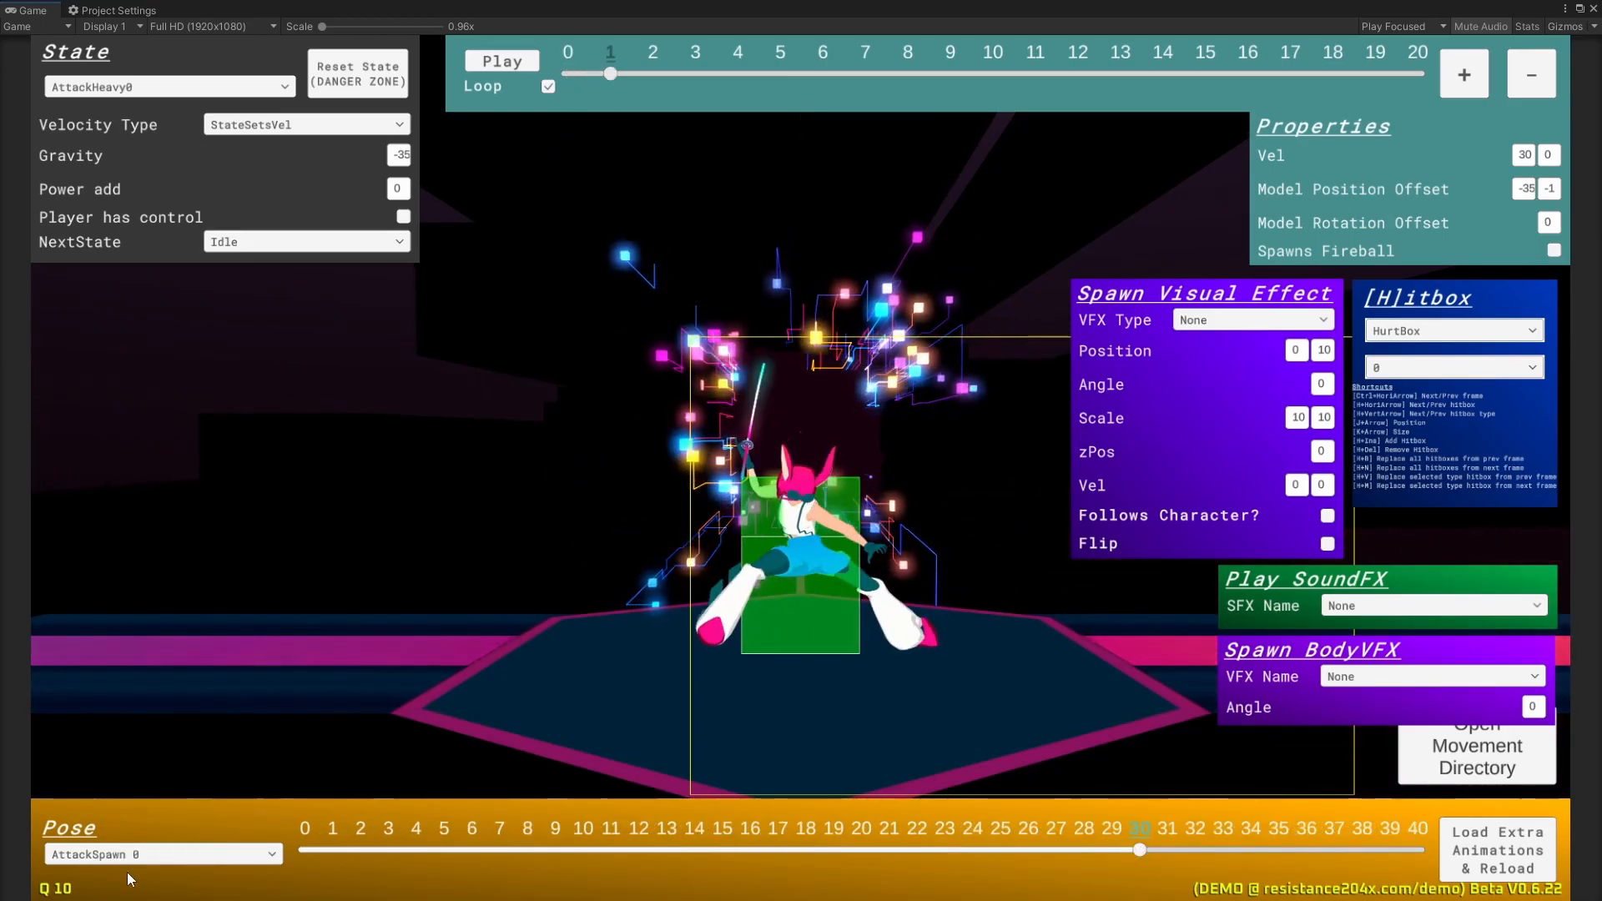
# Step: Scrub through the early frames of AttackHeavy0, return to frame 0, and stop on frame 5 to examine its hitboxes
pyautogui.moveTo(606, 74); pyautogui.dragTo(700, 75)
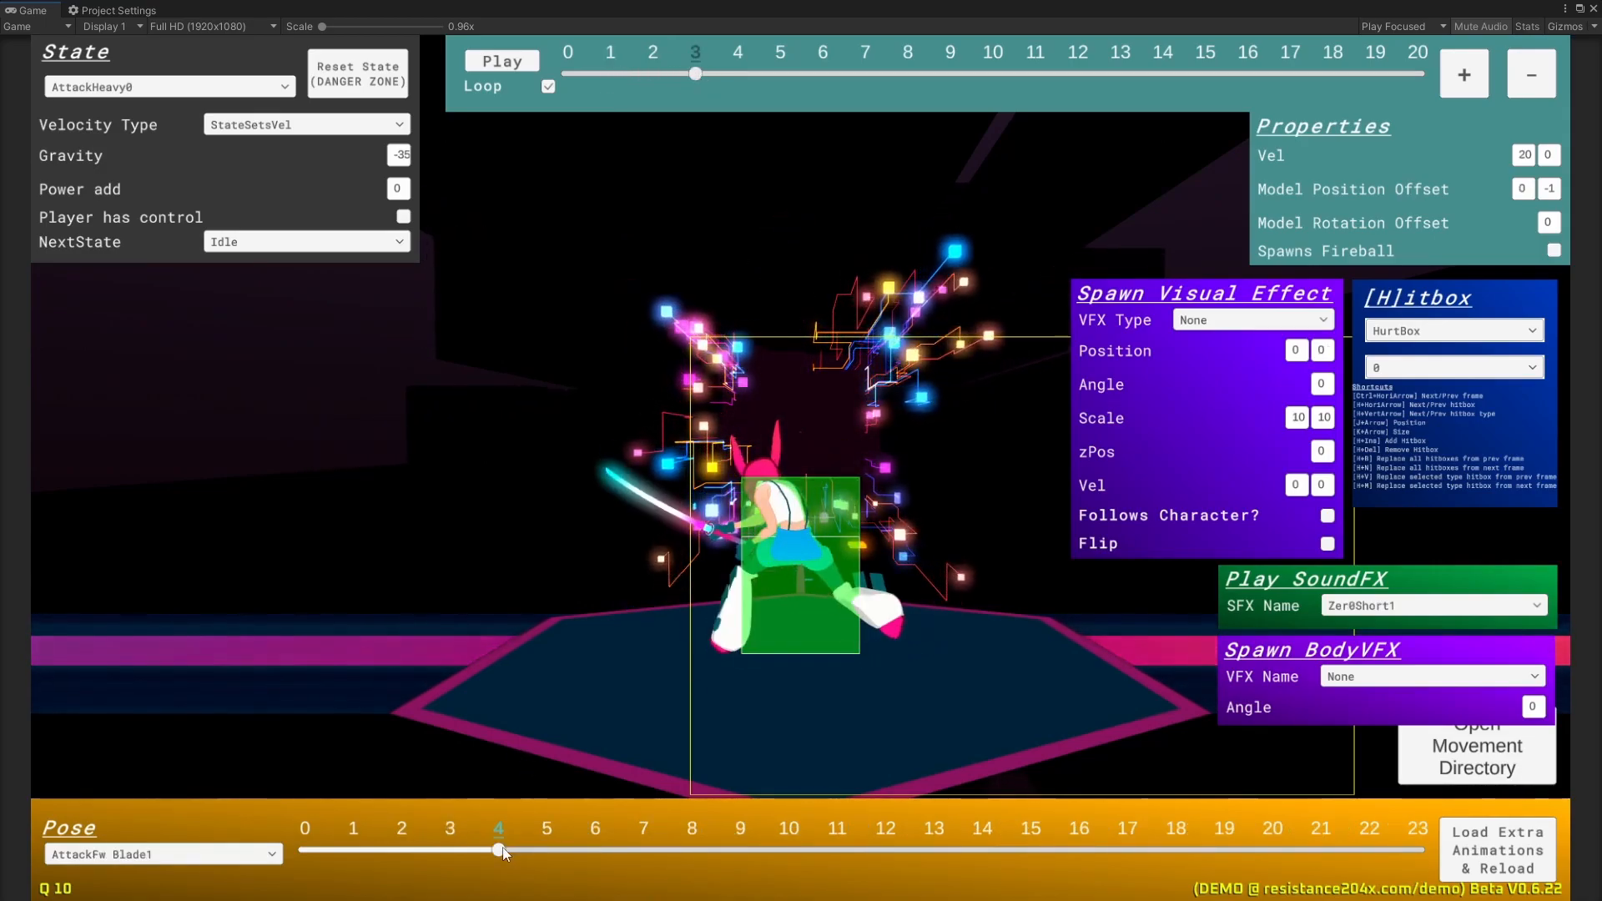
pyautogui.moveTo(700, 75); pyautogui.dragTo(564, 125)
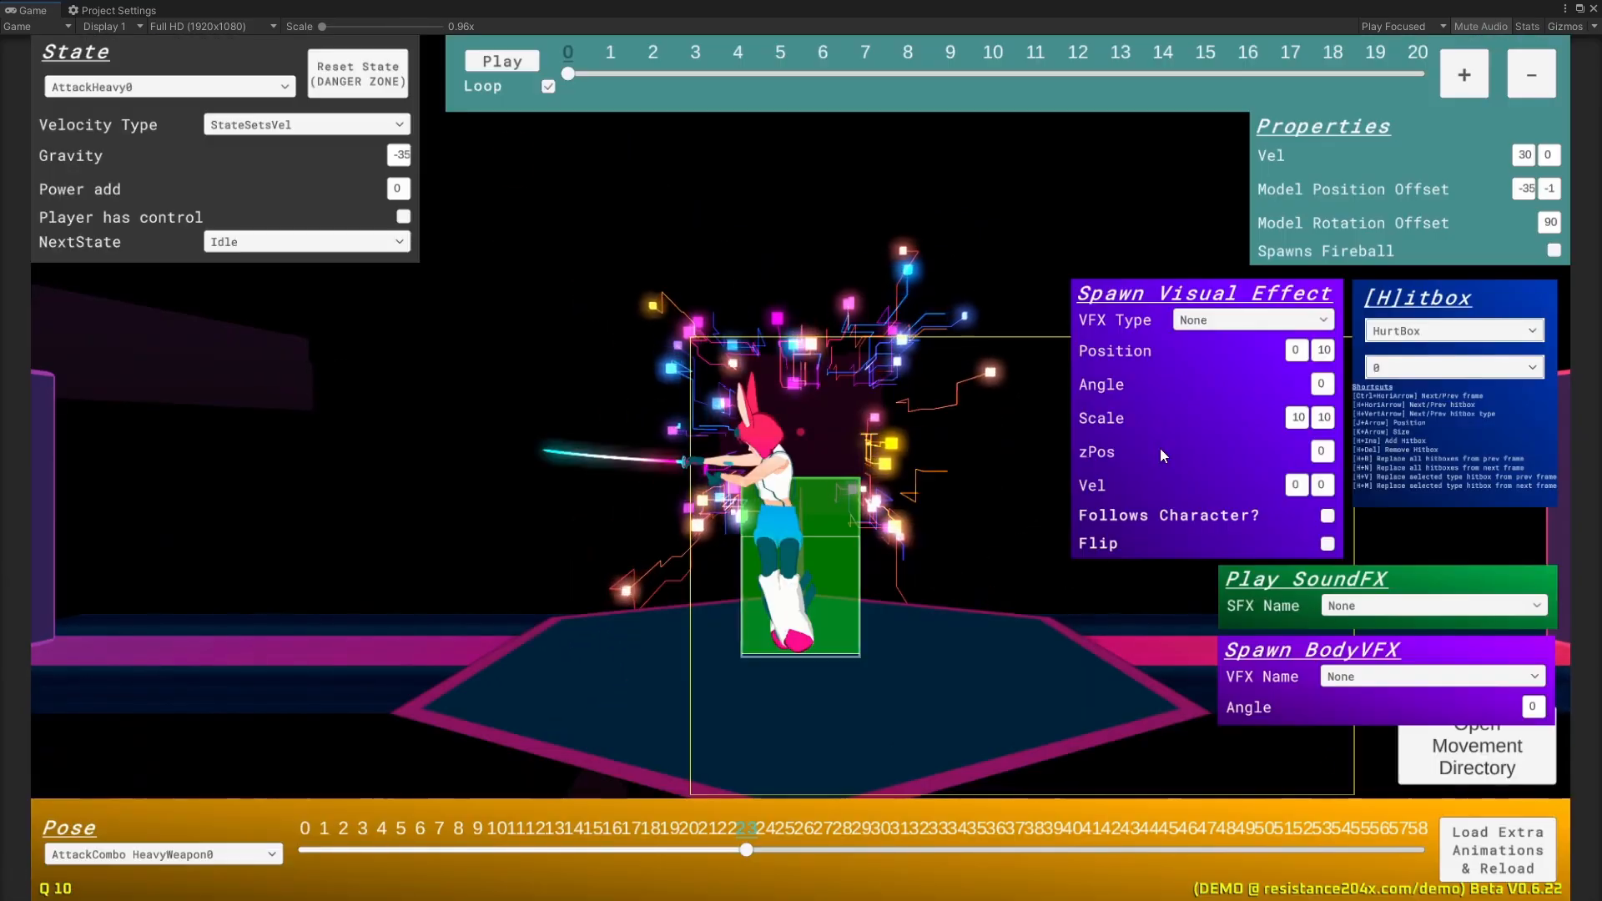
pyautogui.moveTo(569, 86); pyautogui.dragTo(774, 114)
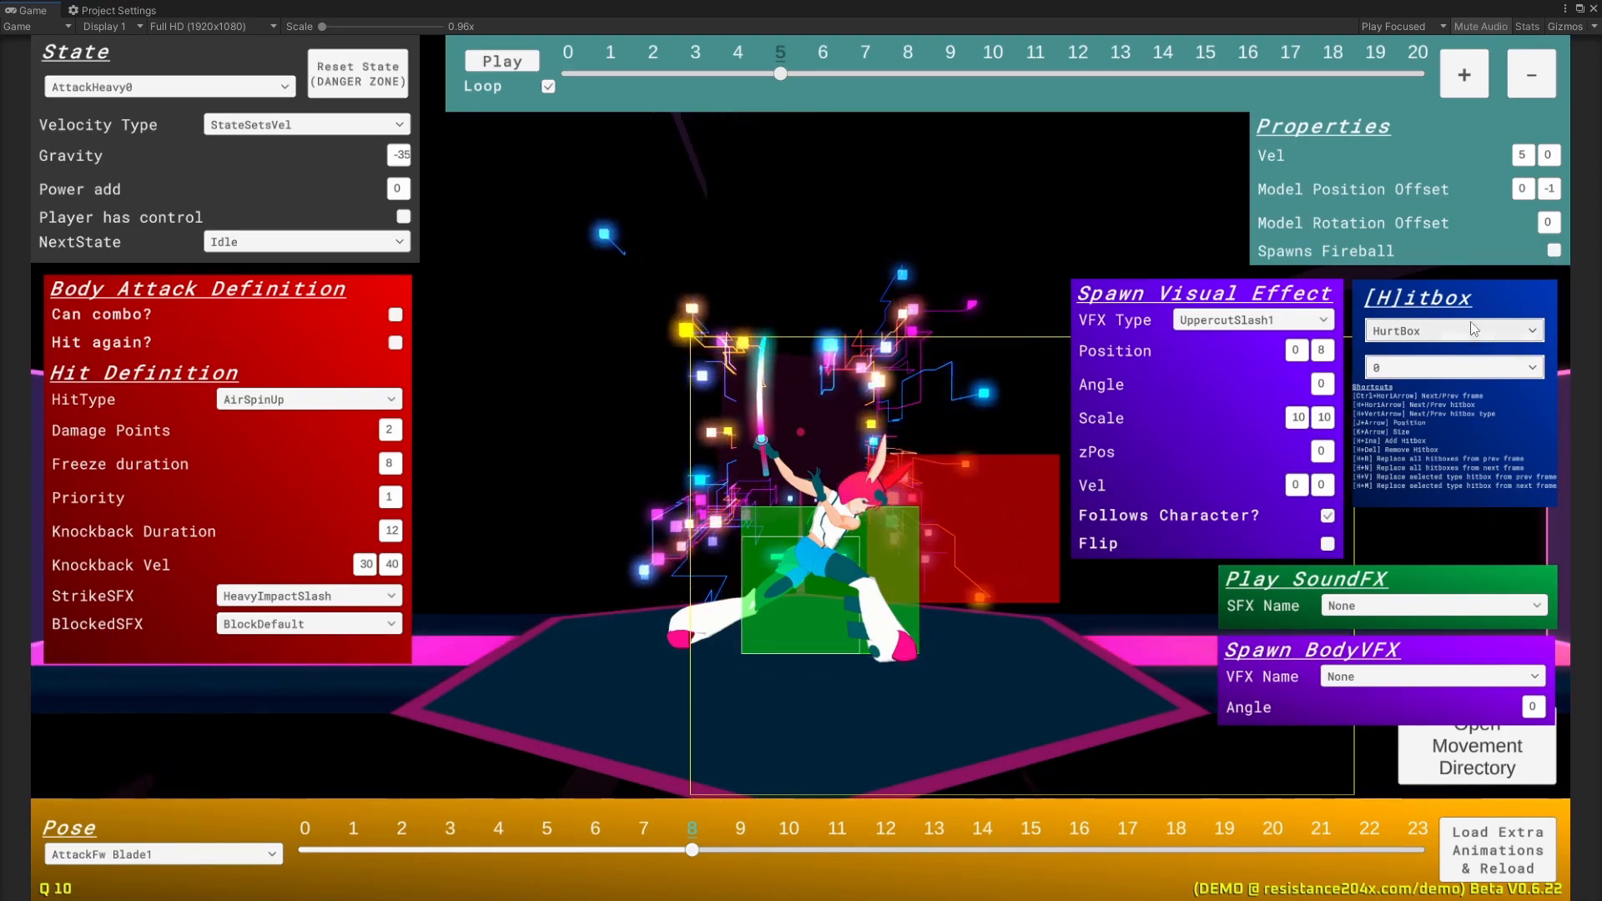
# Step: Look through the hitbox types on frame 5, switching from HurtBox to StrikeBox and ending on ProximityBox
pyautogui.click(1427, 336)
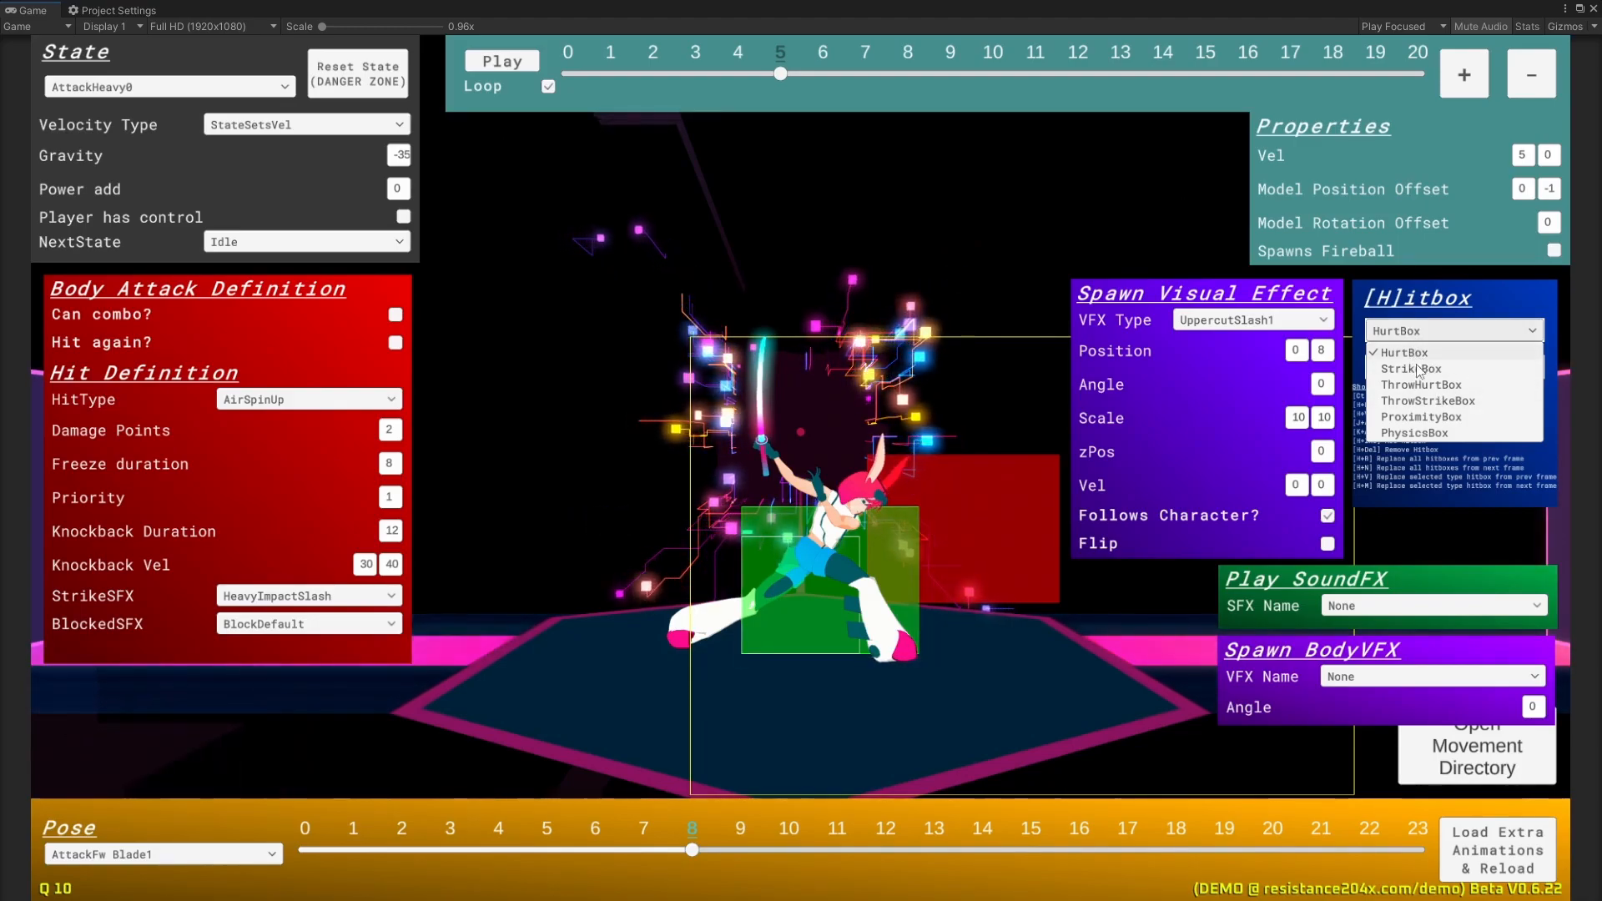
pyautogui.click(1408, 337)
pyautogui.click(1409, 335)
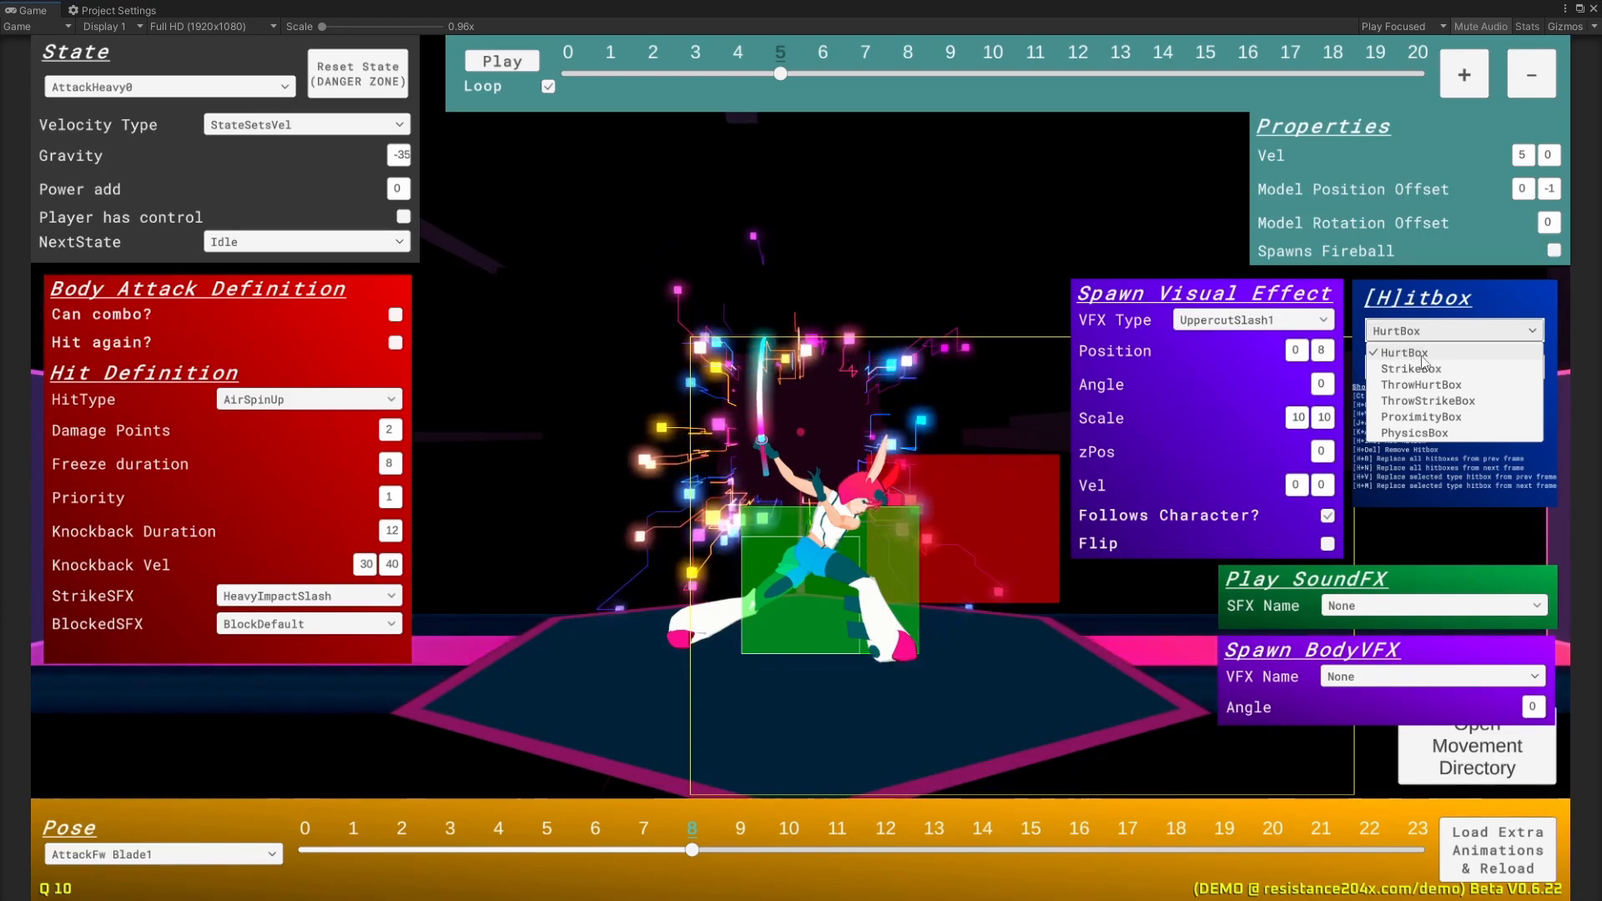
pyautogui.click(1422, 360)
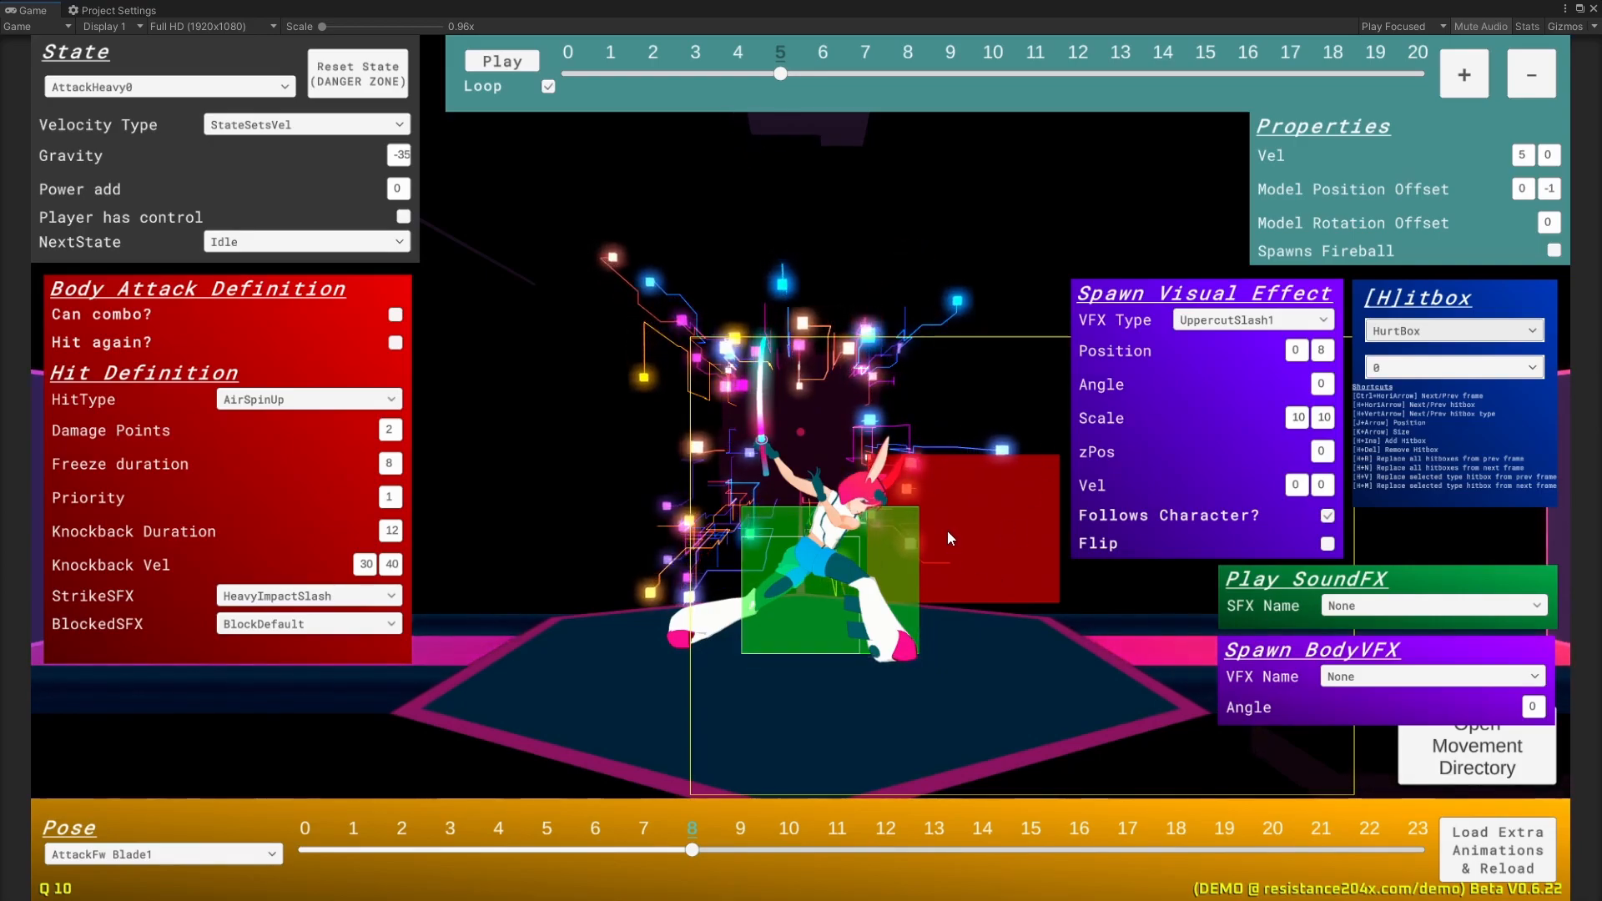
pyautogui.click(1408, 337)
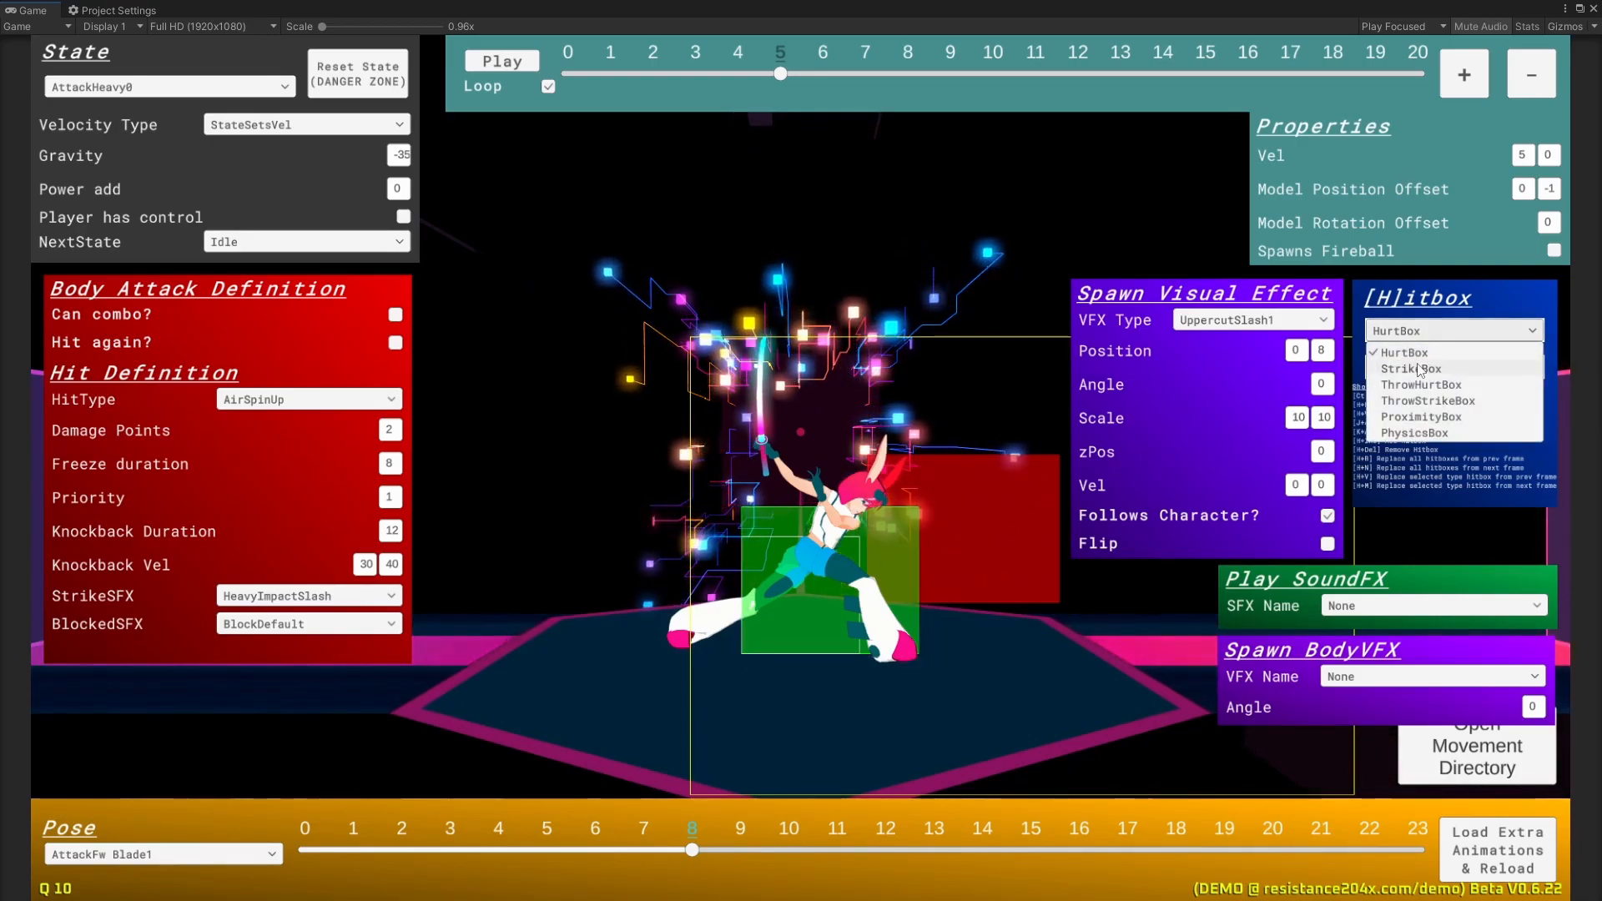
pyautogui.click(1419, 368)
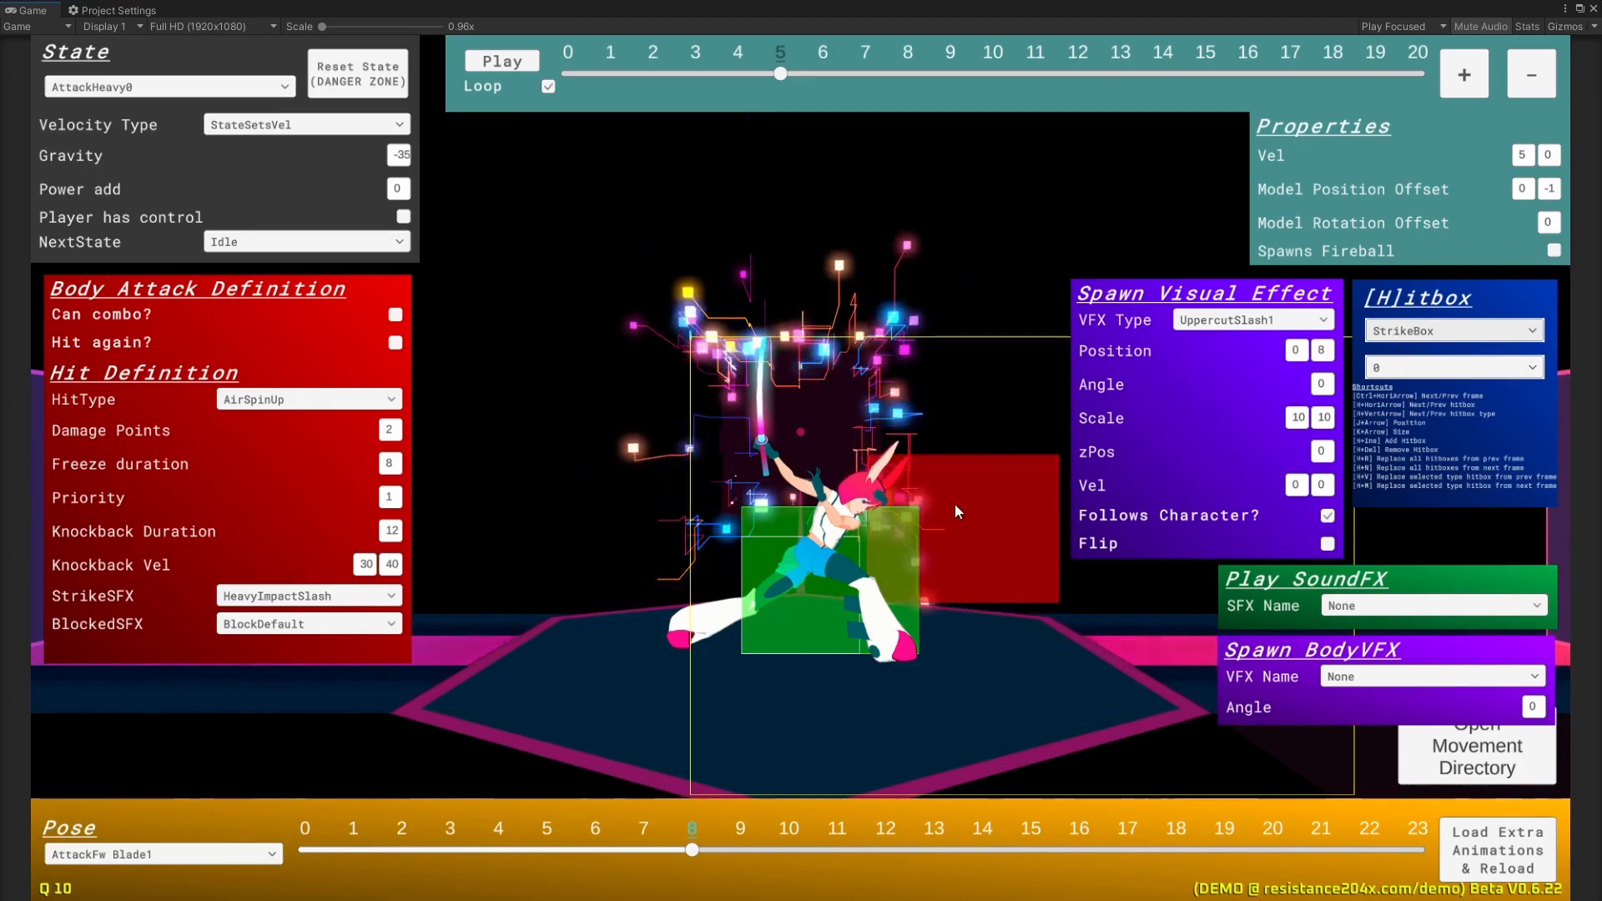
pyautogui.click(1481, 334)
pyautogui.click(1408, 425)
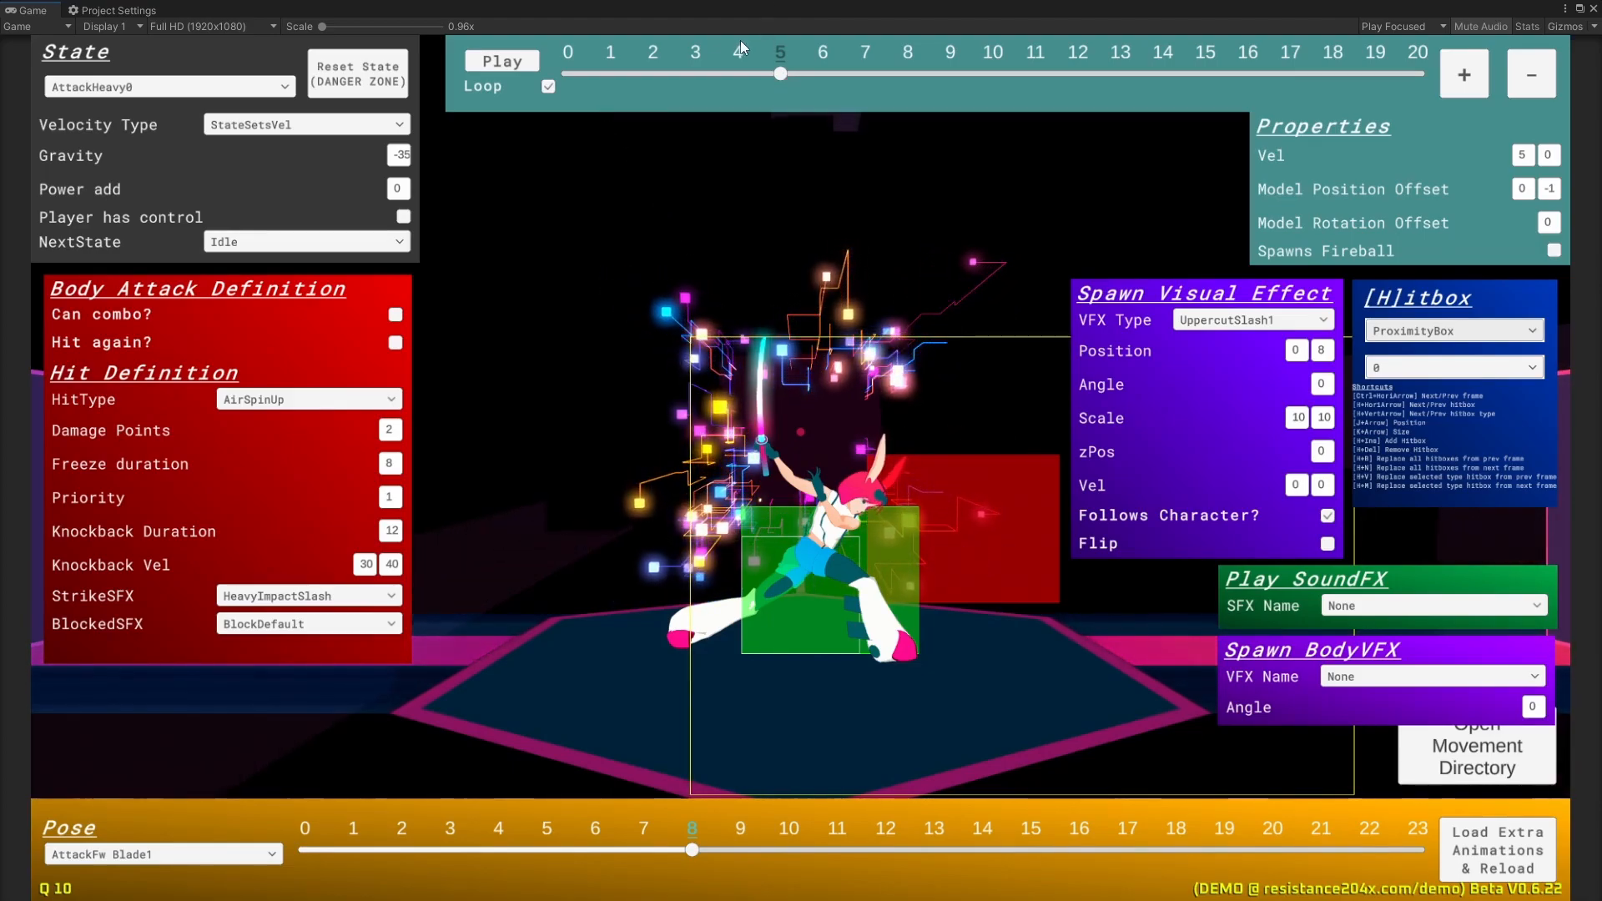
# Step: Go to frame 7 of AttackHeavy0 and select StrikeBox as the hitbox type
pyautogui.moveTo(782, 72); pyautogui.dragTo(874, 112)
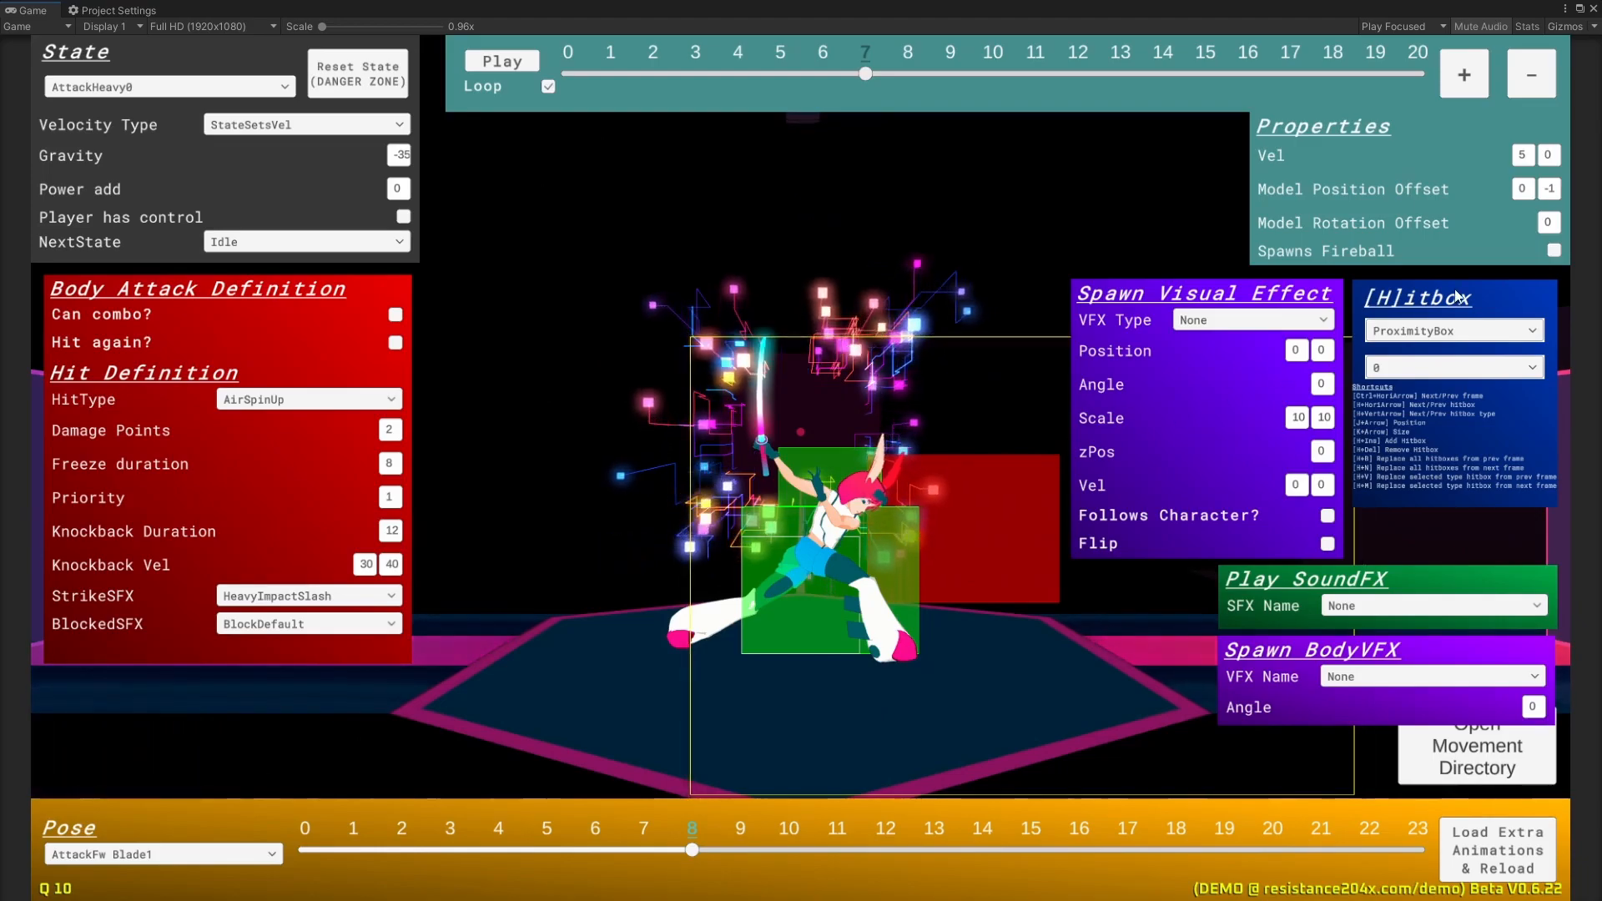
pyautogui.click(1410, 334)
pyautogui.click(1422, 372)
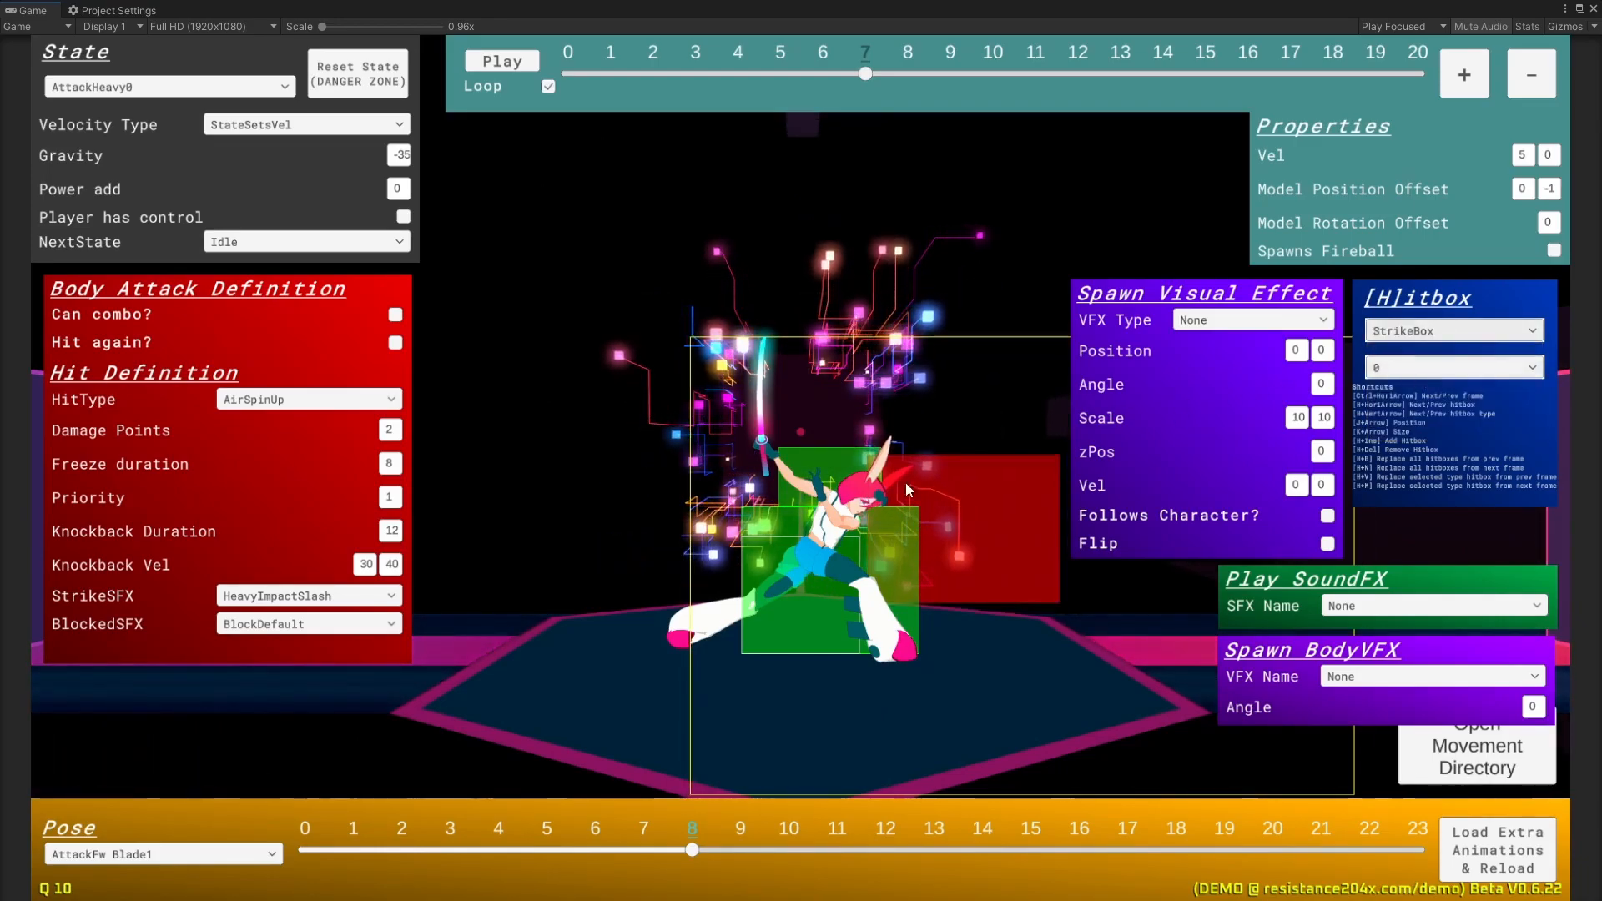
# Step: Scrub the AttackHeavy0 timeline past frame 8, back to frame 0 and on to frame 5 to examine which frames have a StrikeBox
pyautogui.moveTo(865, 74); pyautogui.dragTo(904, 78)
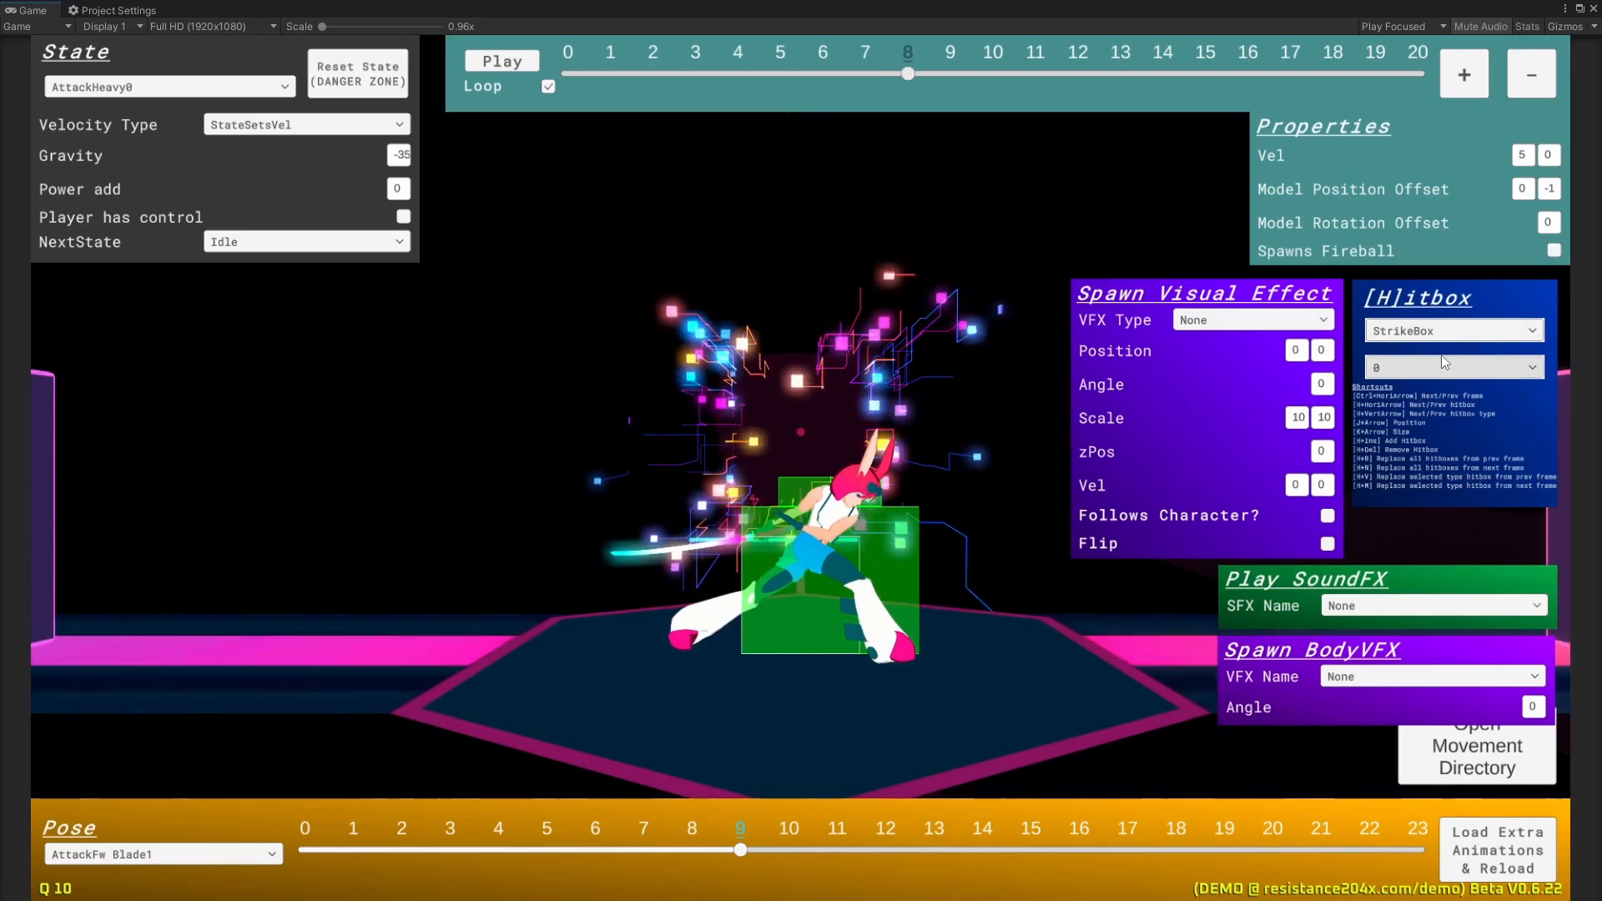
pyautogui.moveTo(903, 77); pyautogui.dragTo(1061, 76)
pyautogui.moveTo(1374, 78); pyautogui.dragTo(873, 117)
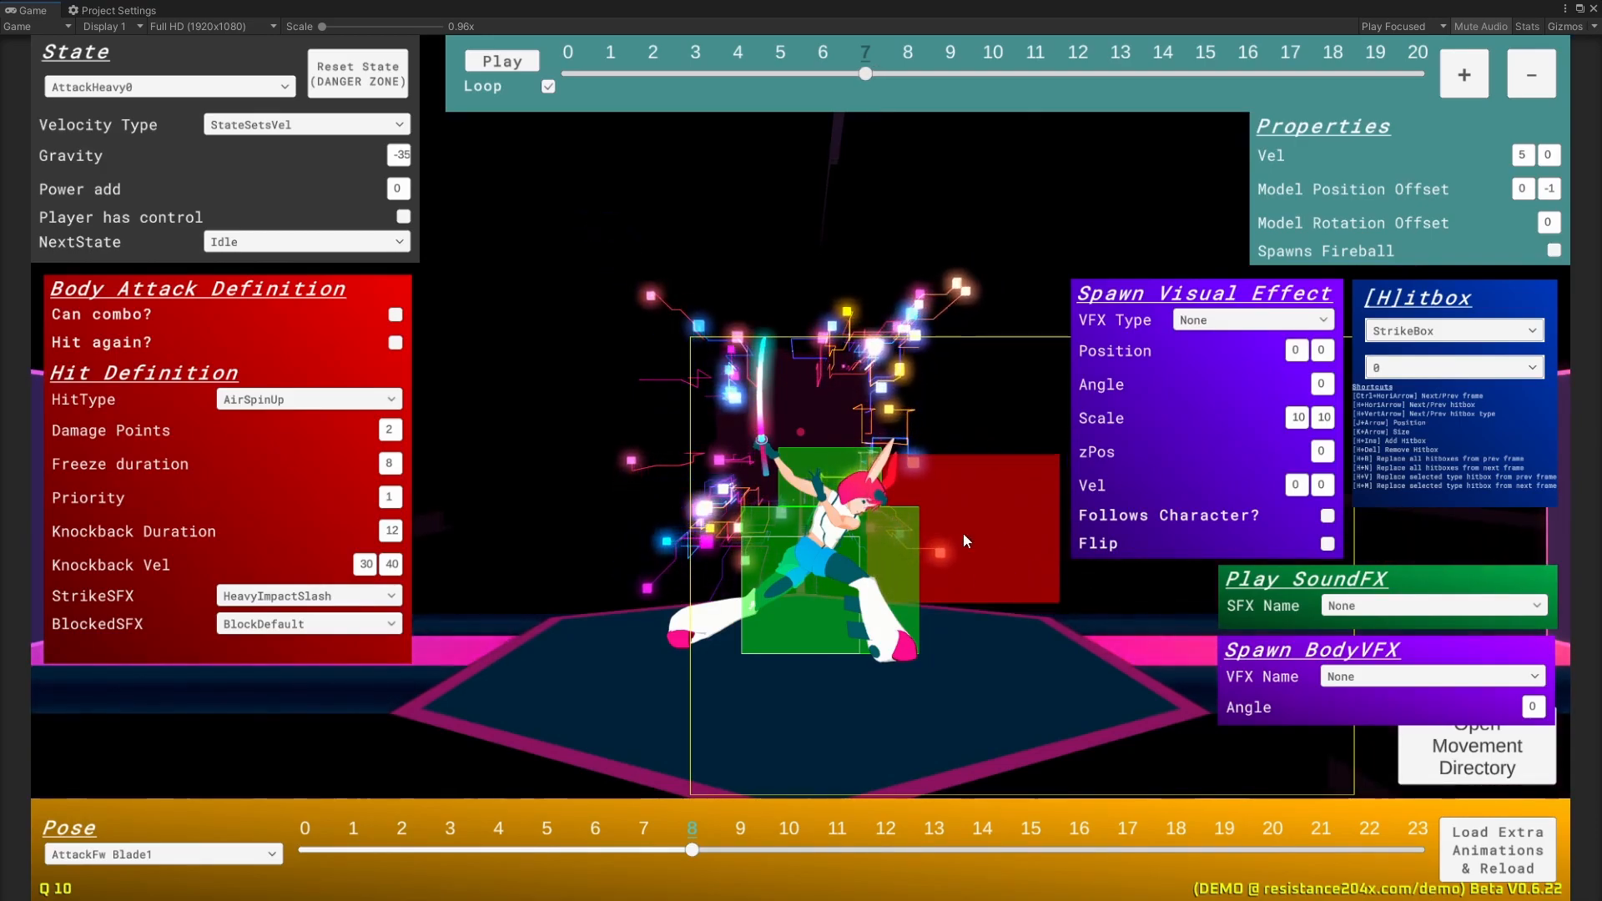
pyautogui.moveTo(863, 74); pyautogui.dragTo(584, 87)
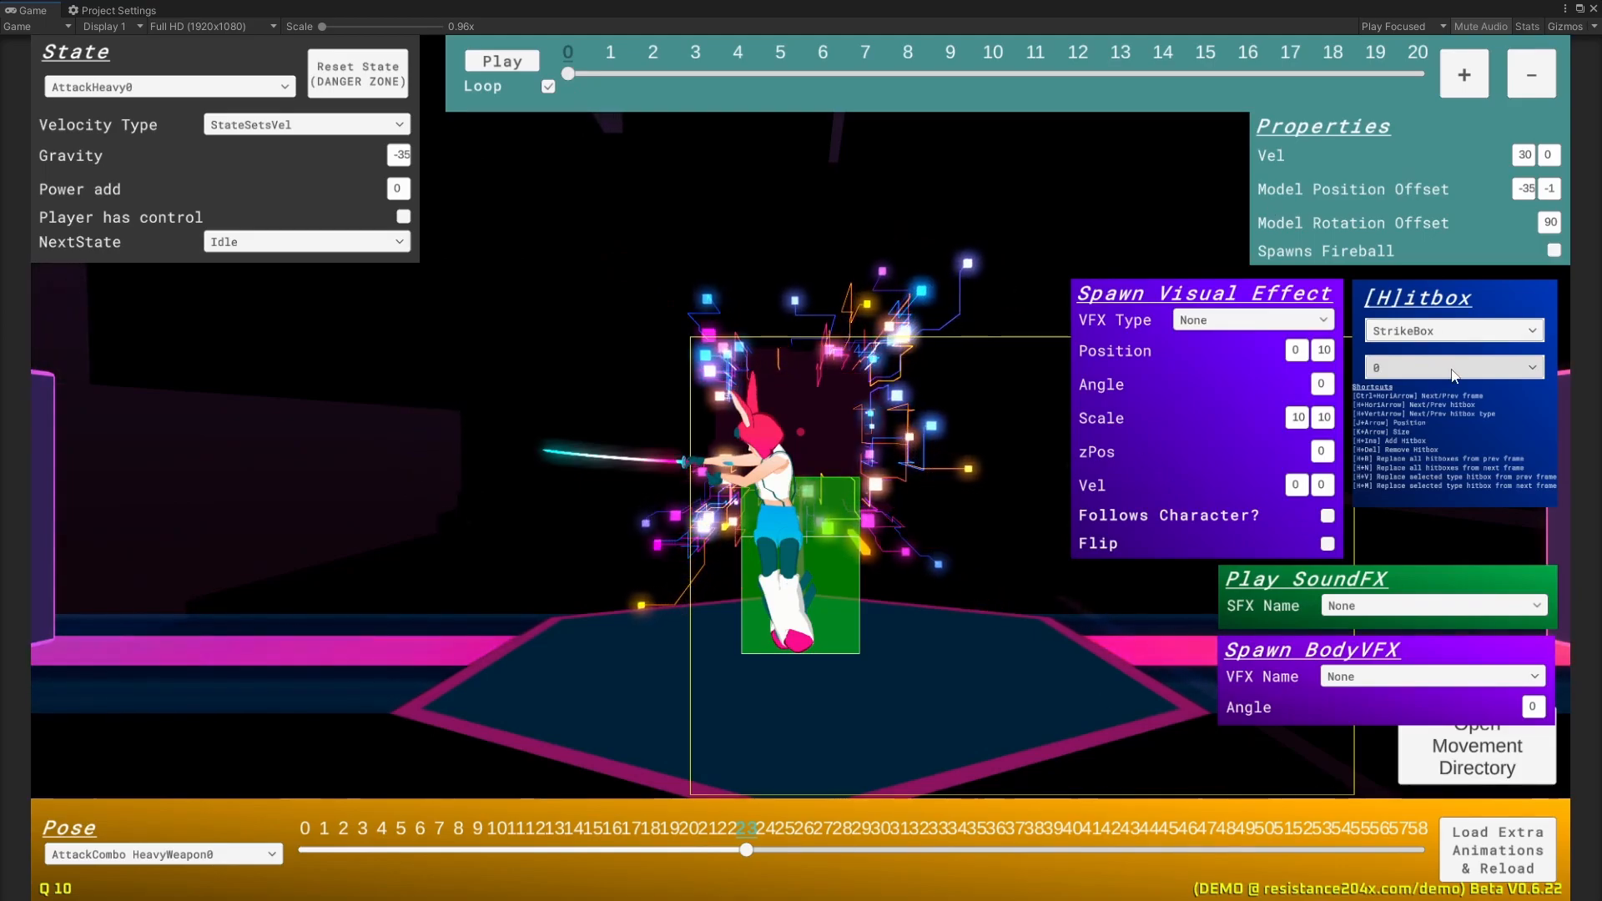
pyautogui.click(1466, 329)
pyautogui.click(573, 75)
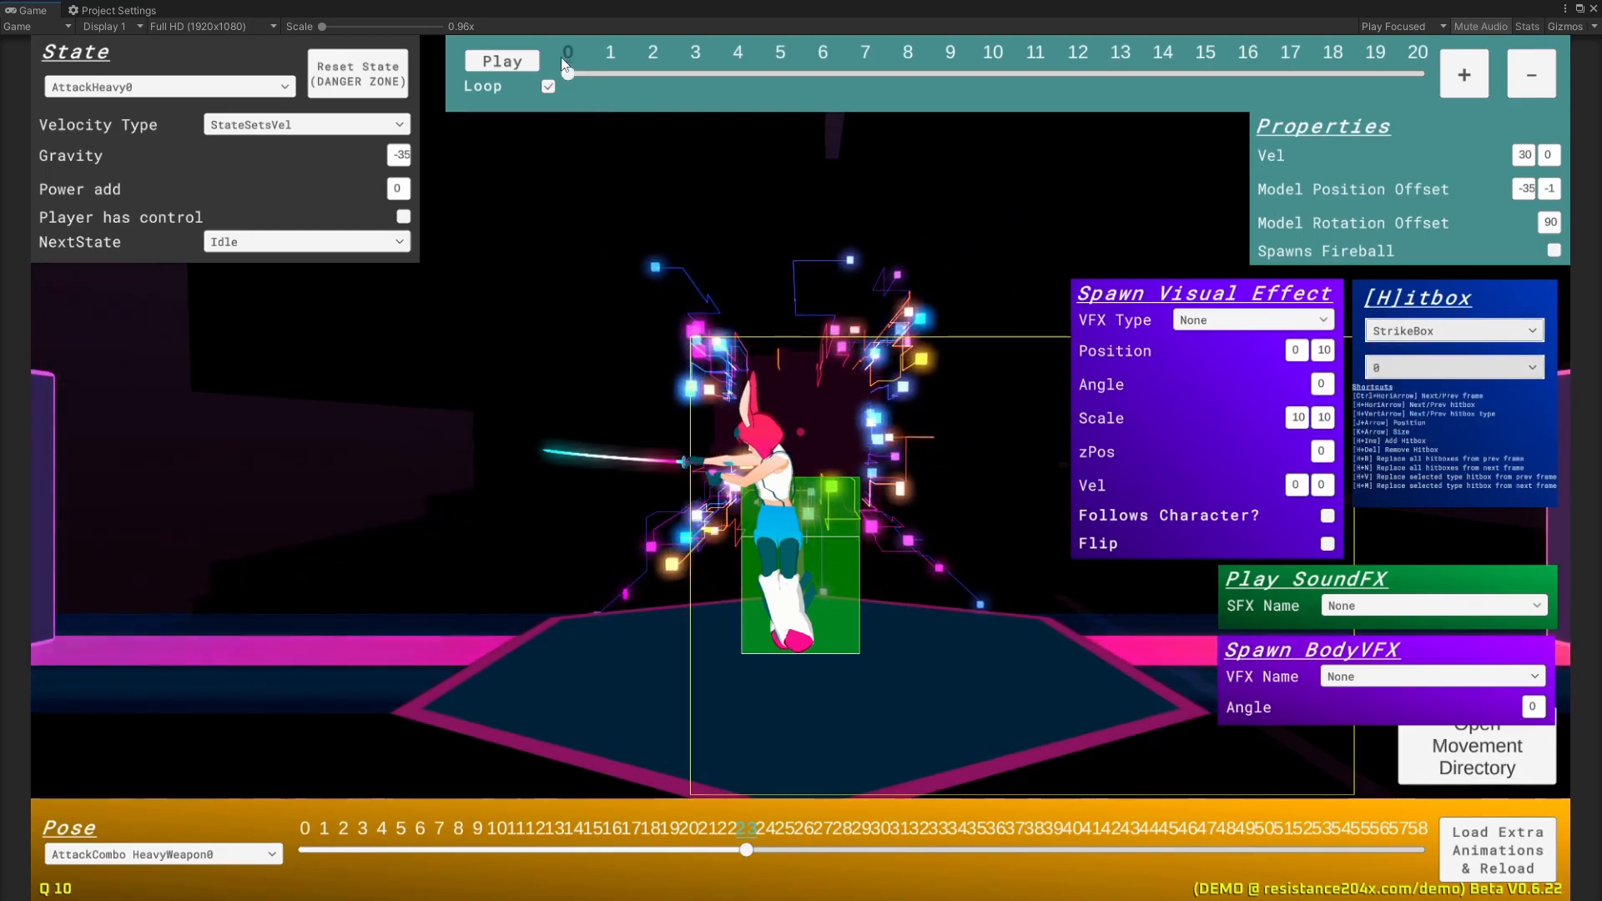
pyautogui.moveTo(573, 77); pyautogui.dragTo(840, 128)
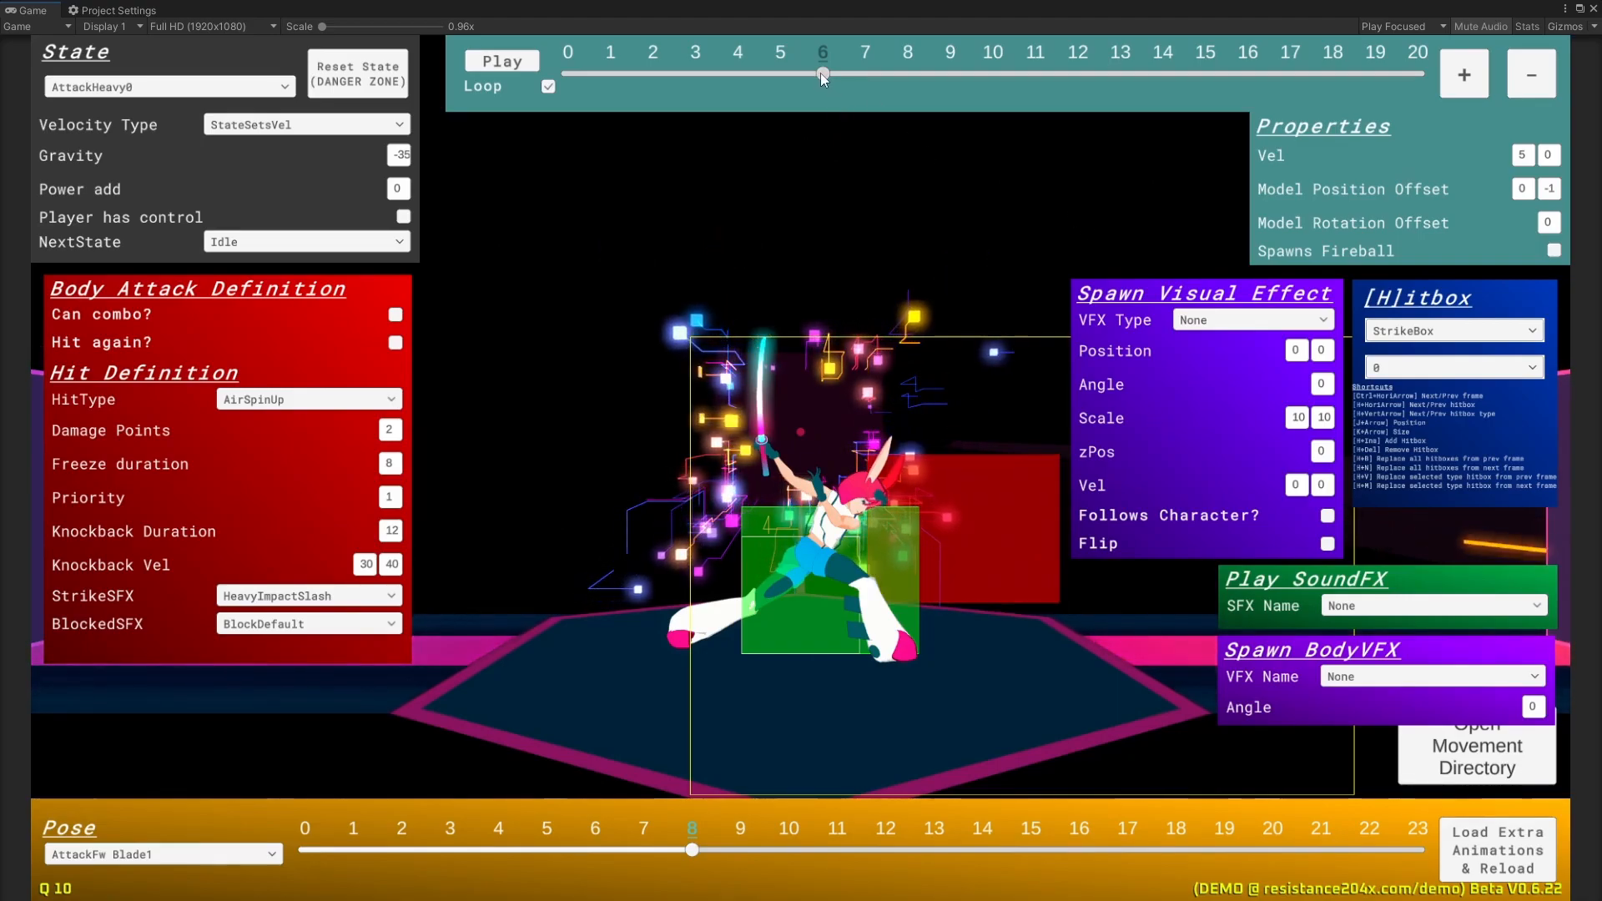
pyautogui.moveTo(848, 75); pyautogui.dragTo(772, 111)
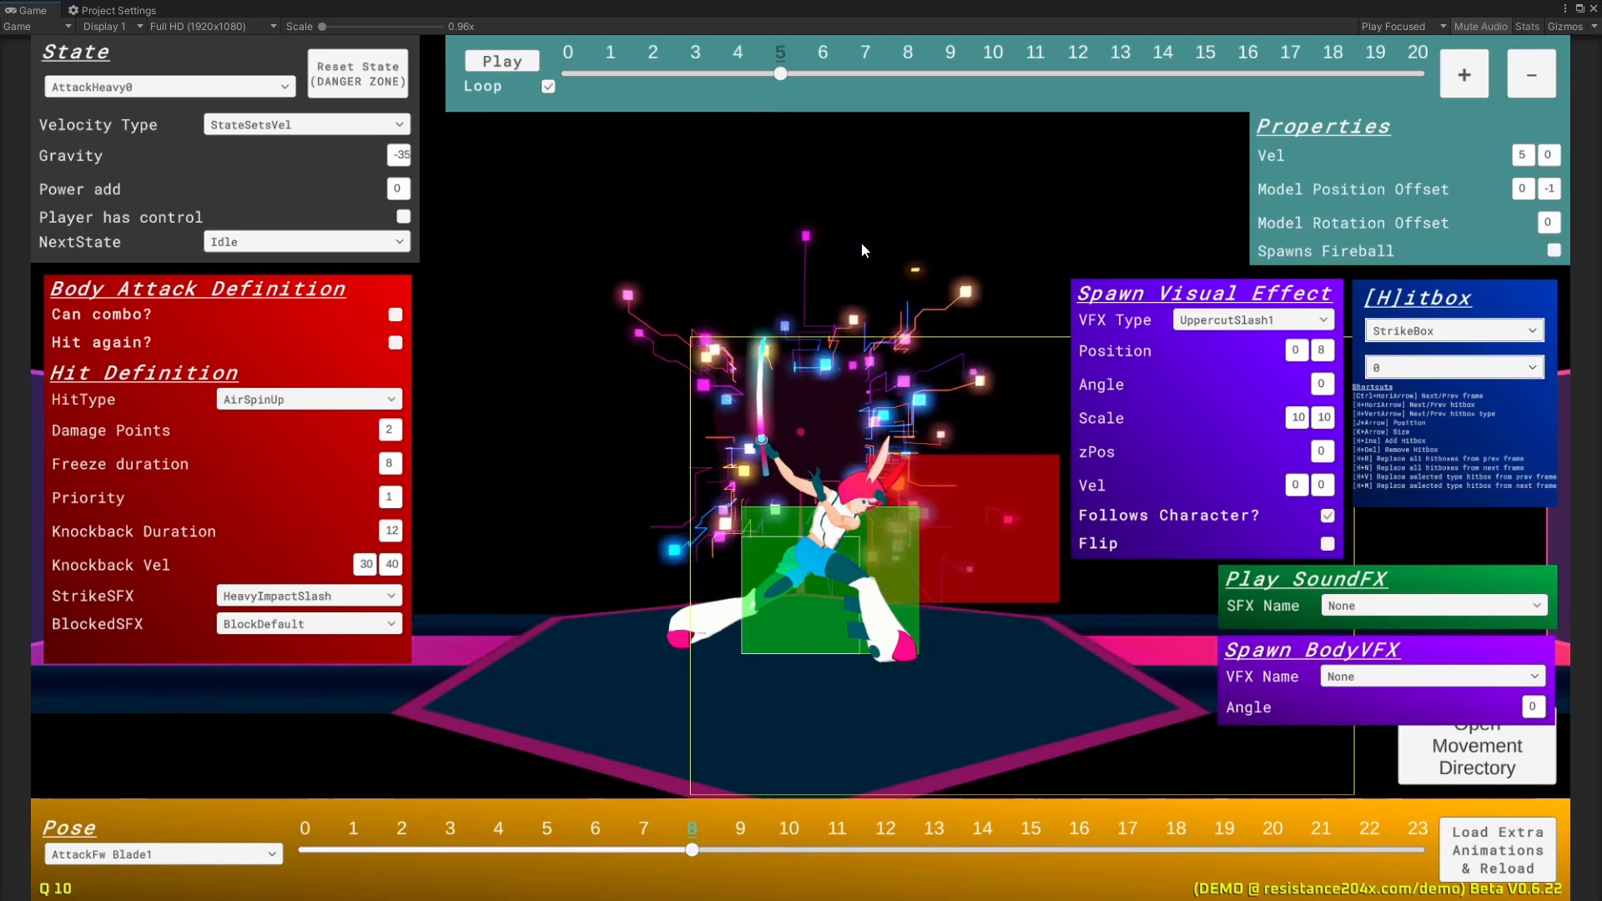
# Step: Step backward and forward frame by frame around frame 5 to compare its pose, slash effect and hitboxes
pyautogui.hotkey('ctrl', 'Left')
pyautogui.hotkey('ctrl', 'Right')
pyautogui.hotkey('ctrl', 'Right')
pyautogui.hotkey('ctrl', 'Right')
pyautogui.hotkey('ctrl', 'Right')
pyautogui.hotkey('ctrl', 'Right')
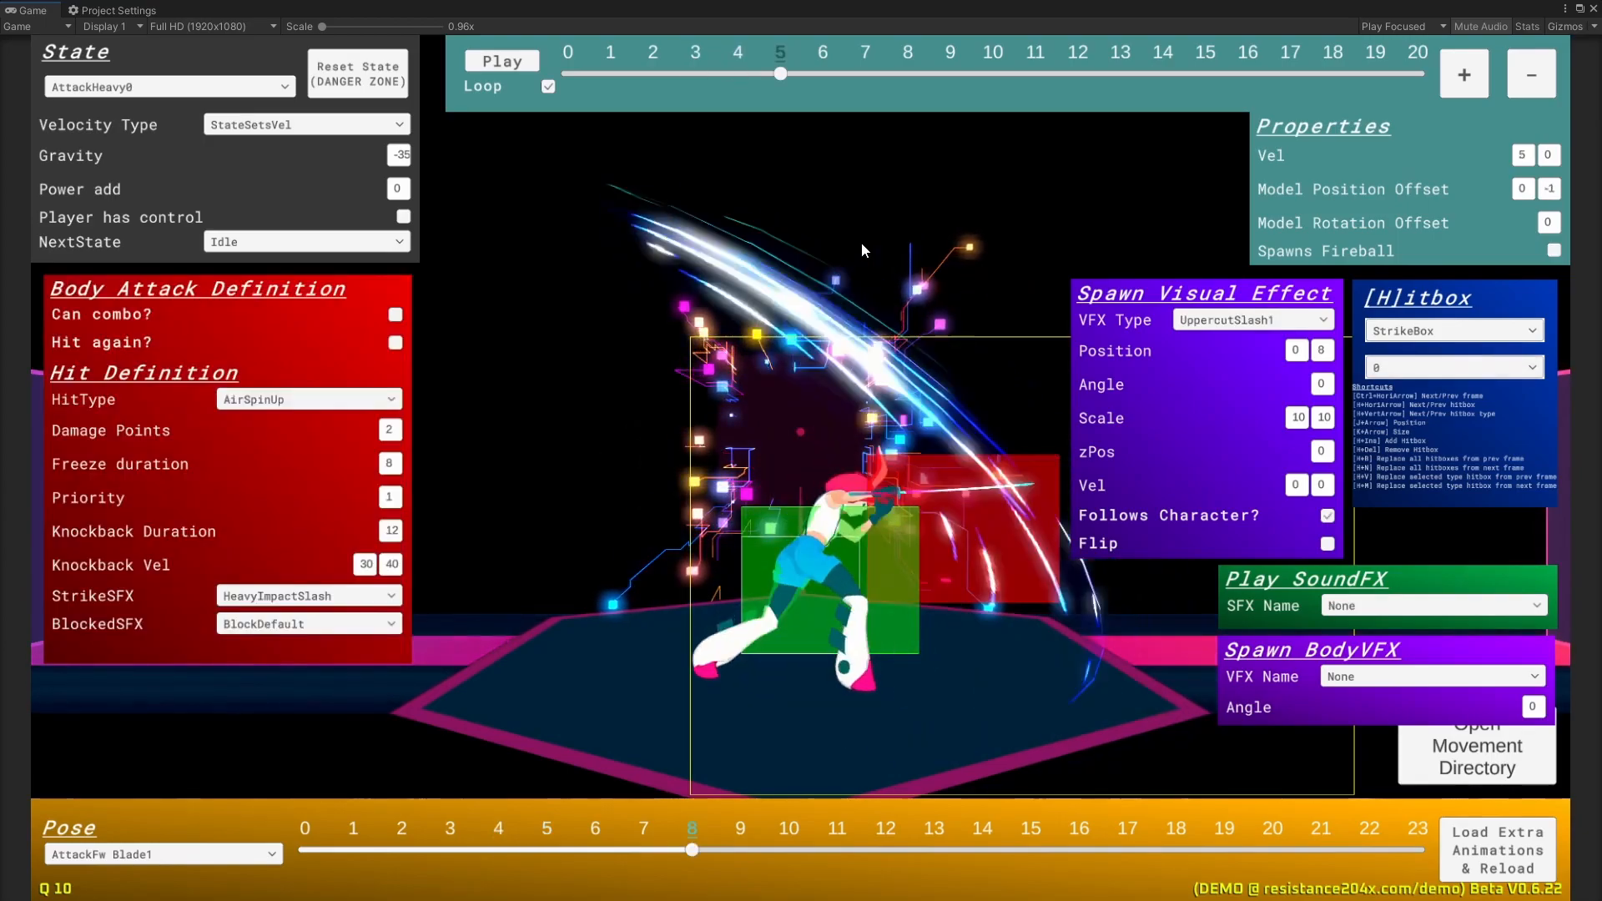
pyautogui.hotkey('ctrl', 'Left')
pyautogui.hotkey('ctrl', 'Left')
pyautogui.hotkey('ctrl', 'Left')
pyautogui.hotkey('ctrl', 'Left')
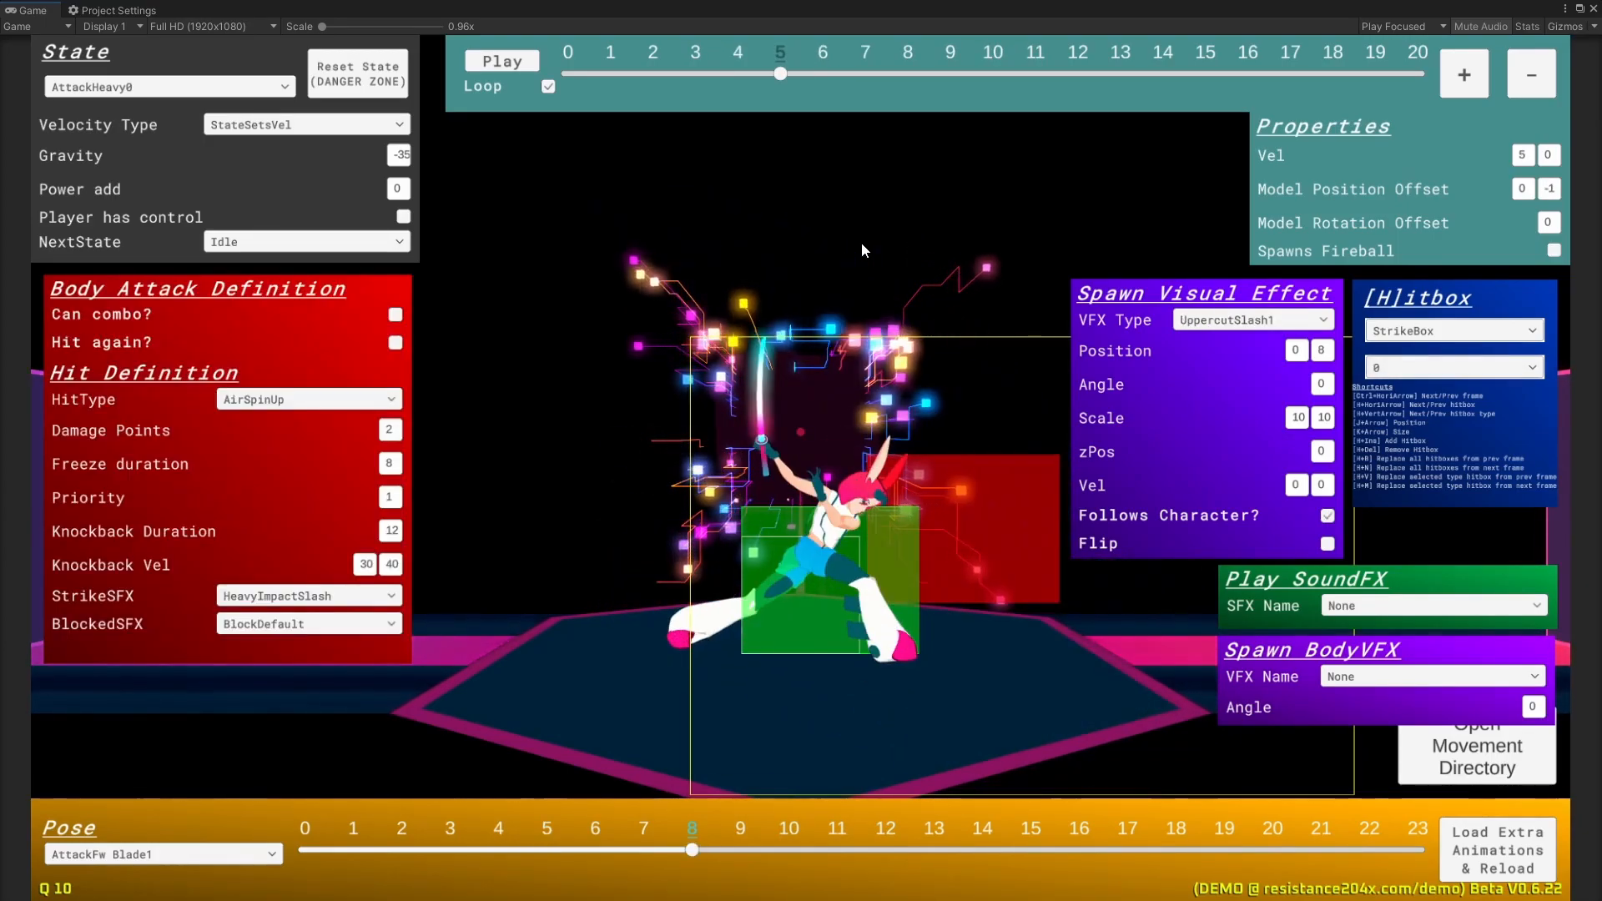
# Step: Add two more StrikeBoxes to frame 5, stacked above the existing one
pyautogui.press('h')
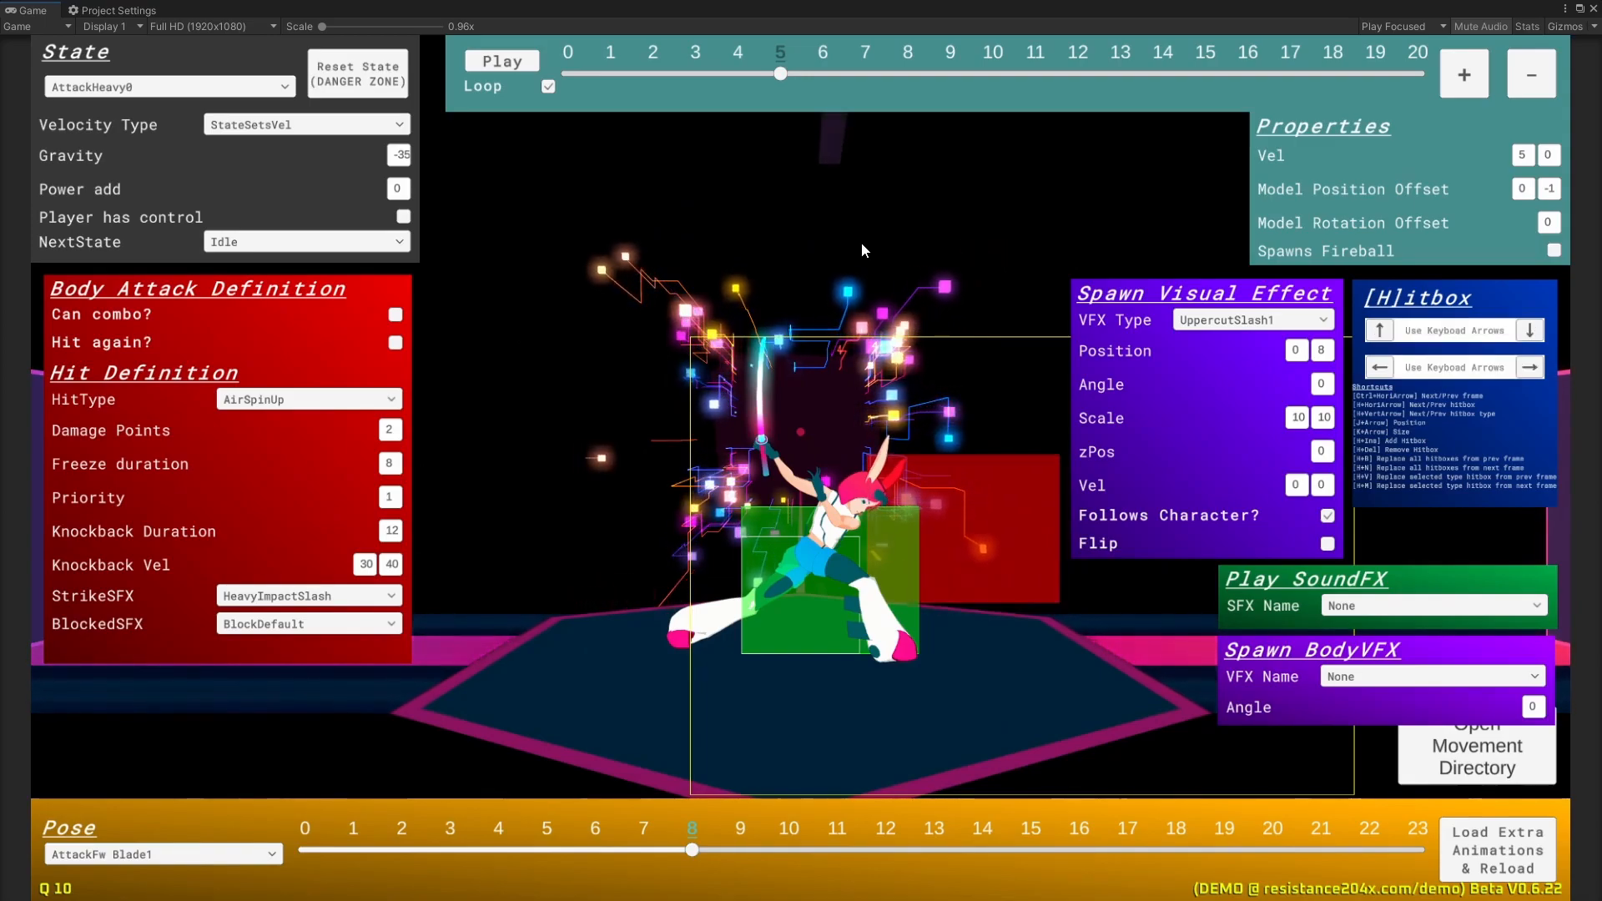
pyautogui.press('Right')
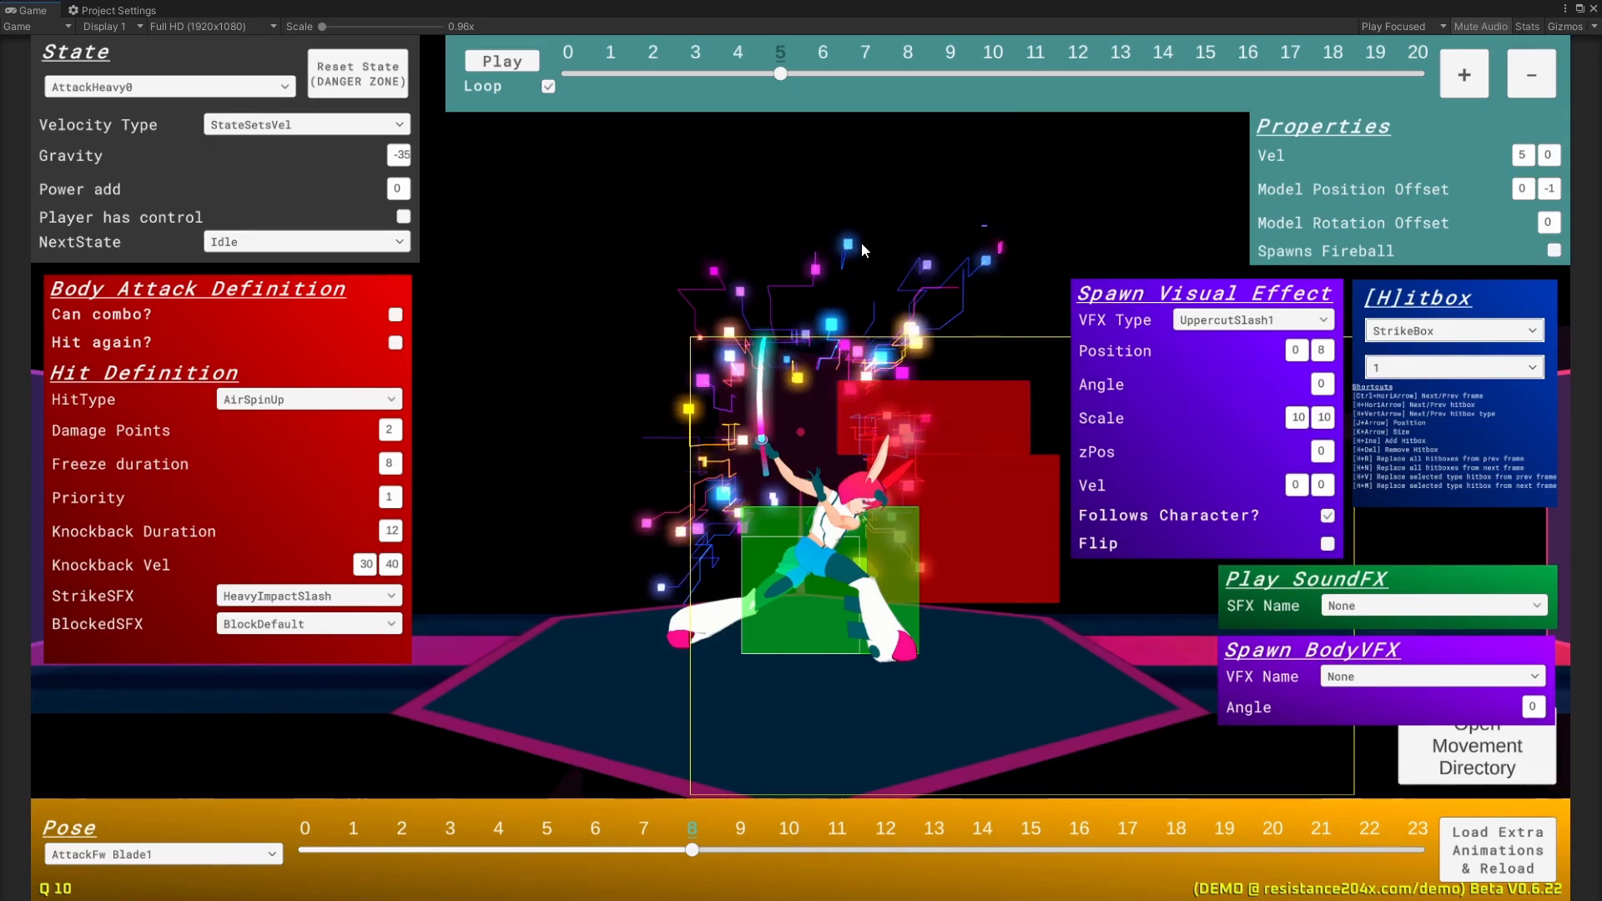
pyautogui.press('h+Insert')
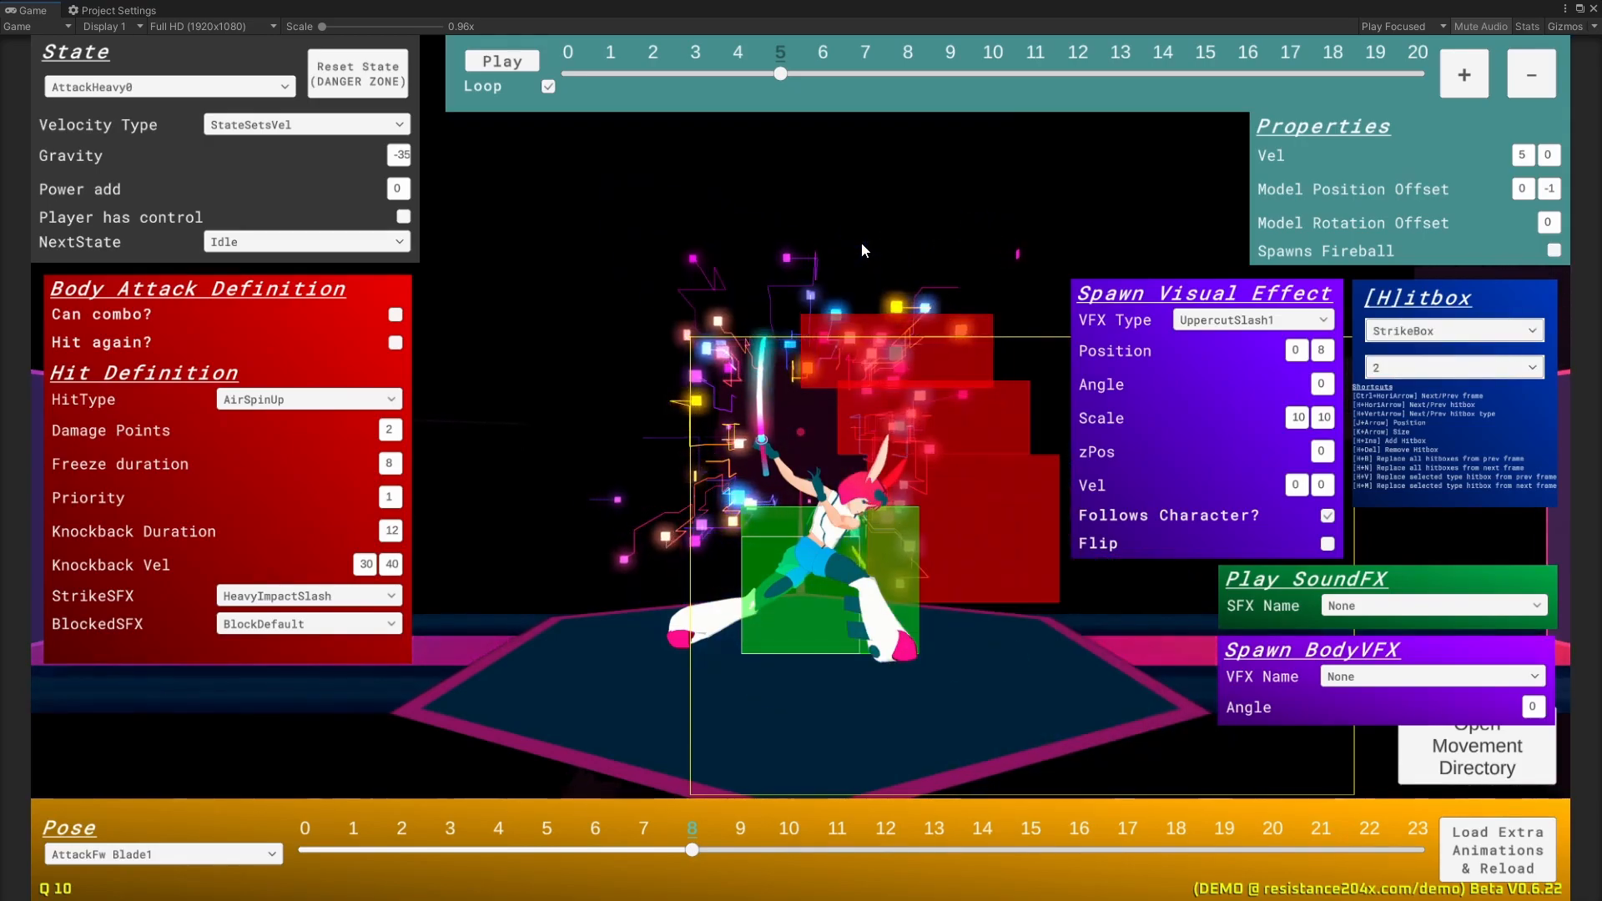
# Step: Make StrikeBox 2 on frame 5 narrower and shorter, and shift it down and slightly forward onto StrikeBox 1
pyautogui.hotkey('k', 'Left')
pyautogui.hotkey('k', 'Left')
pyautogui.hotkey('k', 'Left')
pyautogui.hotkey('k', 'Left')
pyautogui.hotkey('k', 'Left')
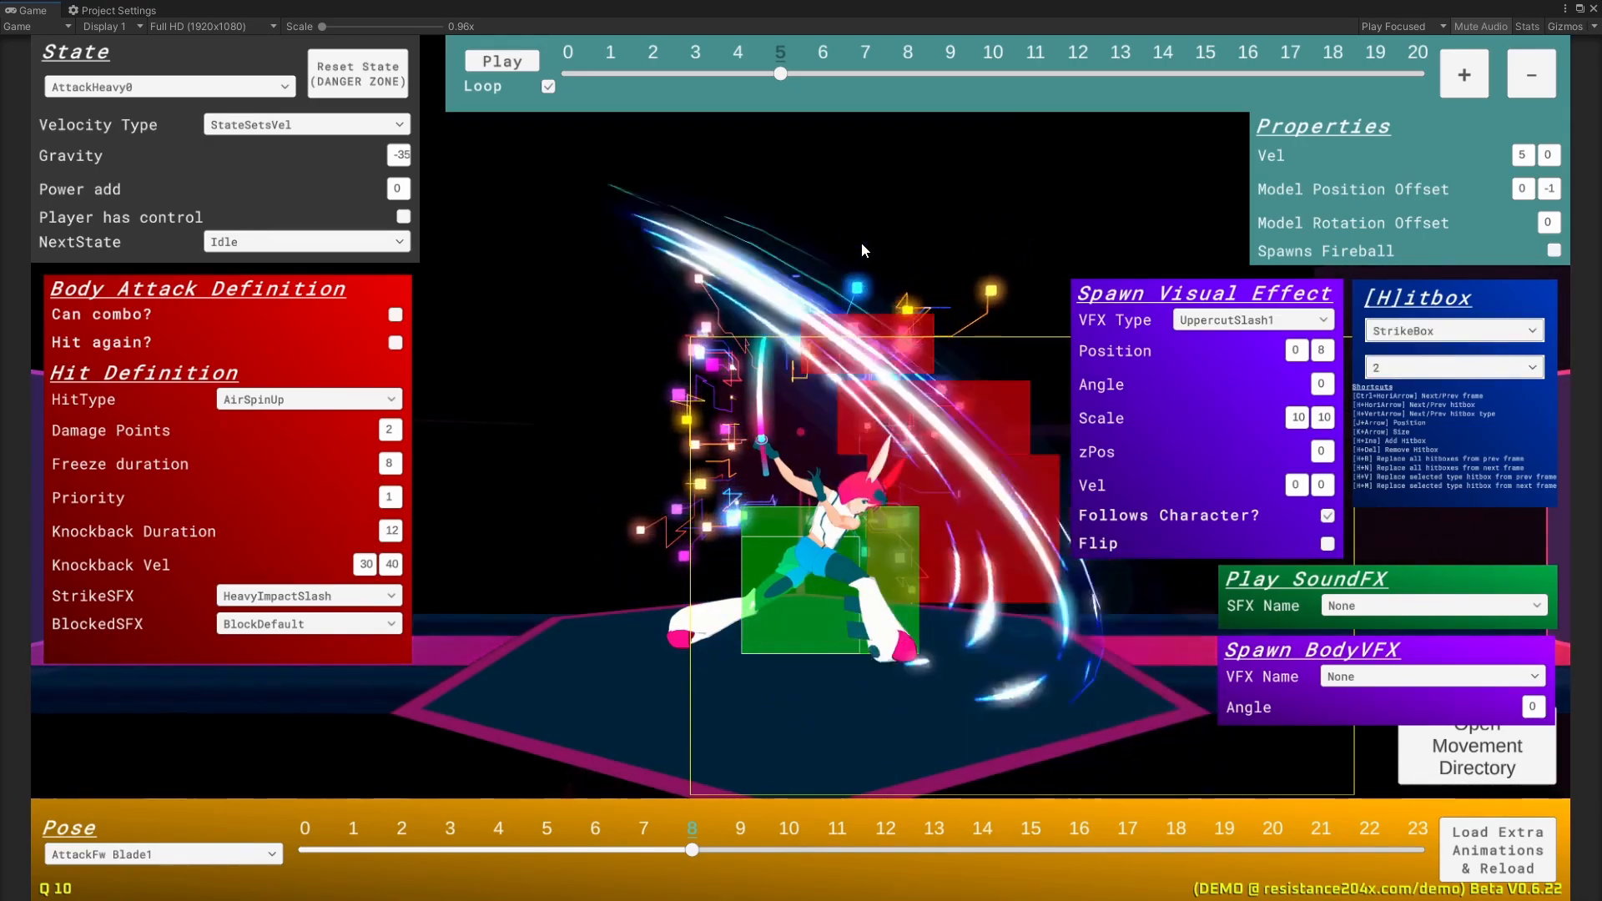
pyautogui.hotkey('k', 'Down')
pyautogui.hotkey('k', 'Down')
pyautogui.hotkey('j', 'Down')
pyautogui.hotkey('j', 'Down')
pyautogui.hotkey('j', 'Right')
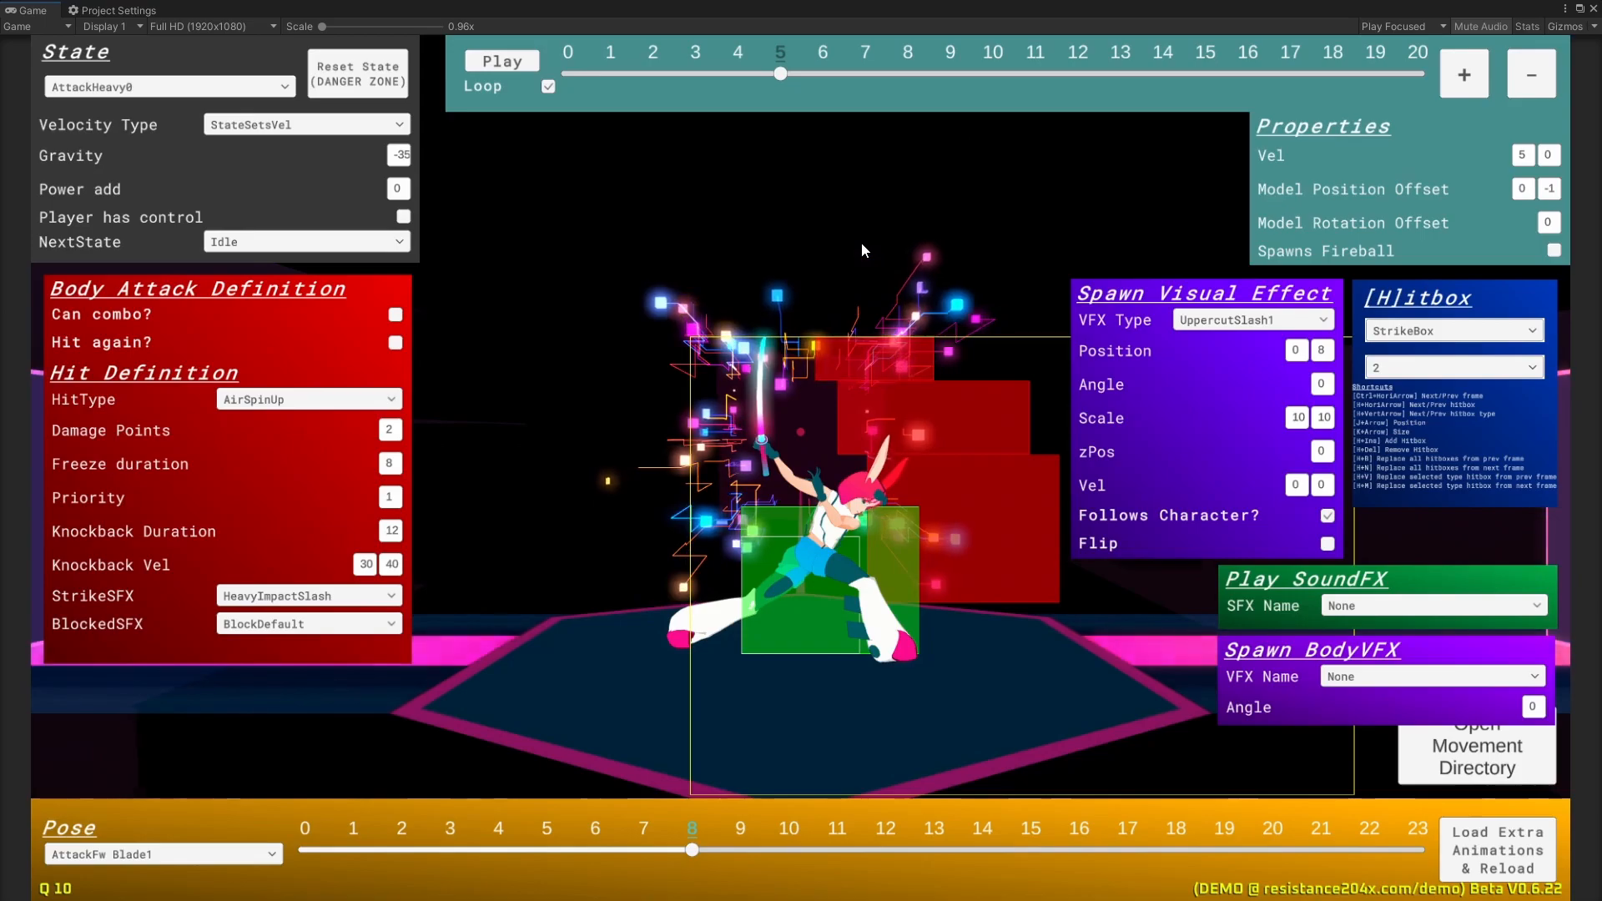
# Step: Compare frame 6 with its neighbouring frames and replace all hitboxes on frame 6 with those from the previous frame
pyautogui.hotkey('ctrl', 'Right')
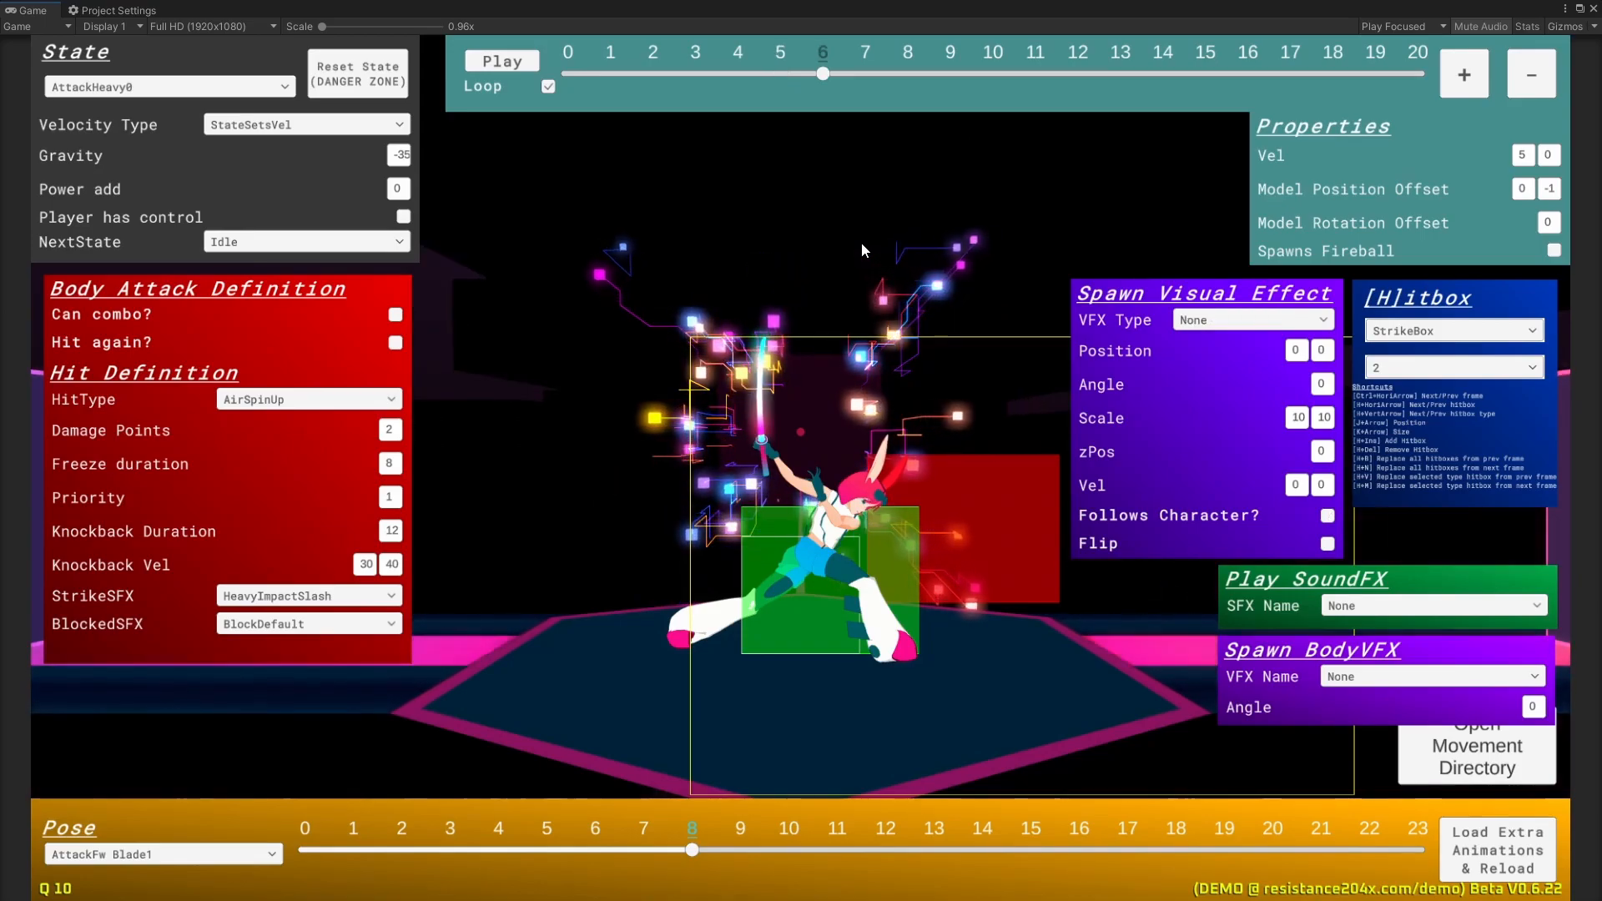
pyautogui.hotkey('ctrl', 'Left')
pyautogui.hotkey('ctrl', 'Left')
pyautogui.hotkey('ctrl', 'Right')
pyautogui.hotkey('ctrl', 'Right')
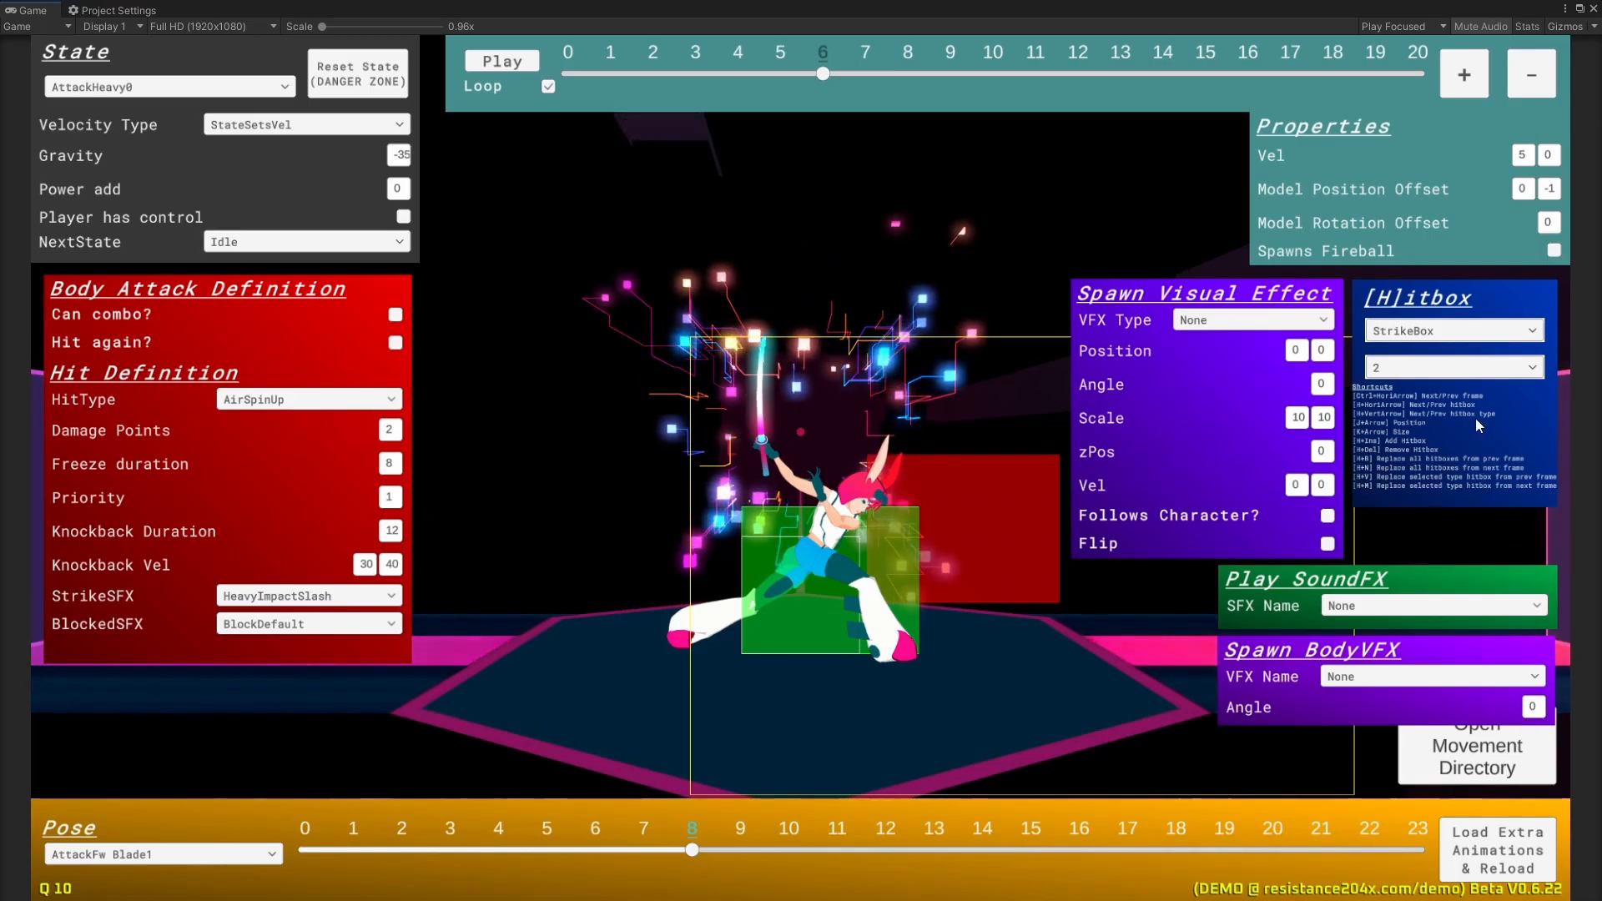
pyautogui.press('h')
# Step: Switch back and forth between frames 5 and 6 to compare their StrikeBoxes, ending on frame 5
pyautogui.hotkey('ctrl', 'Left')
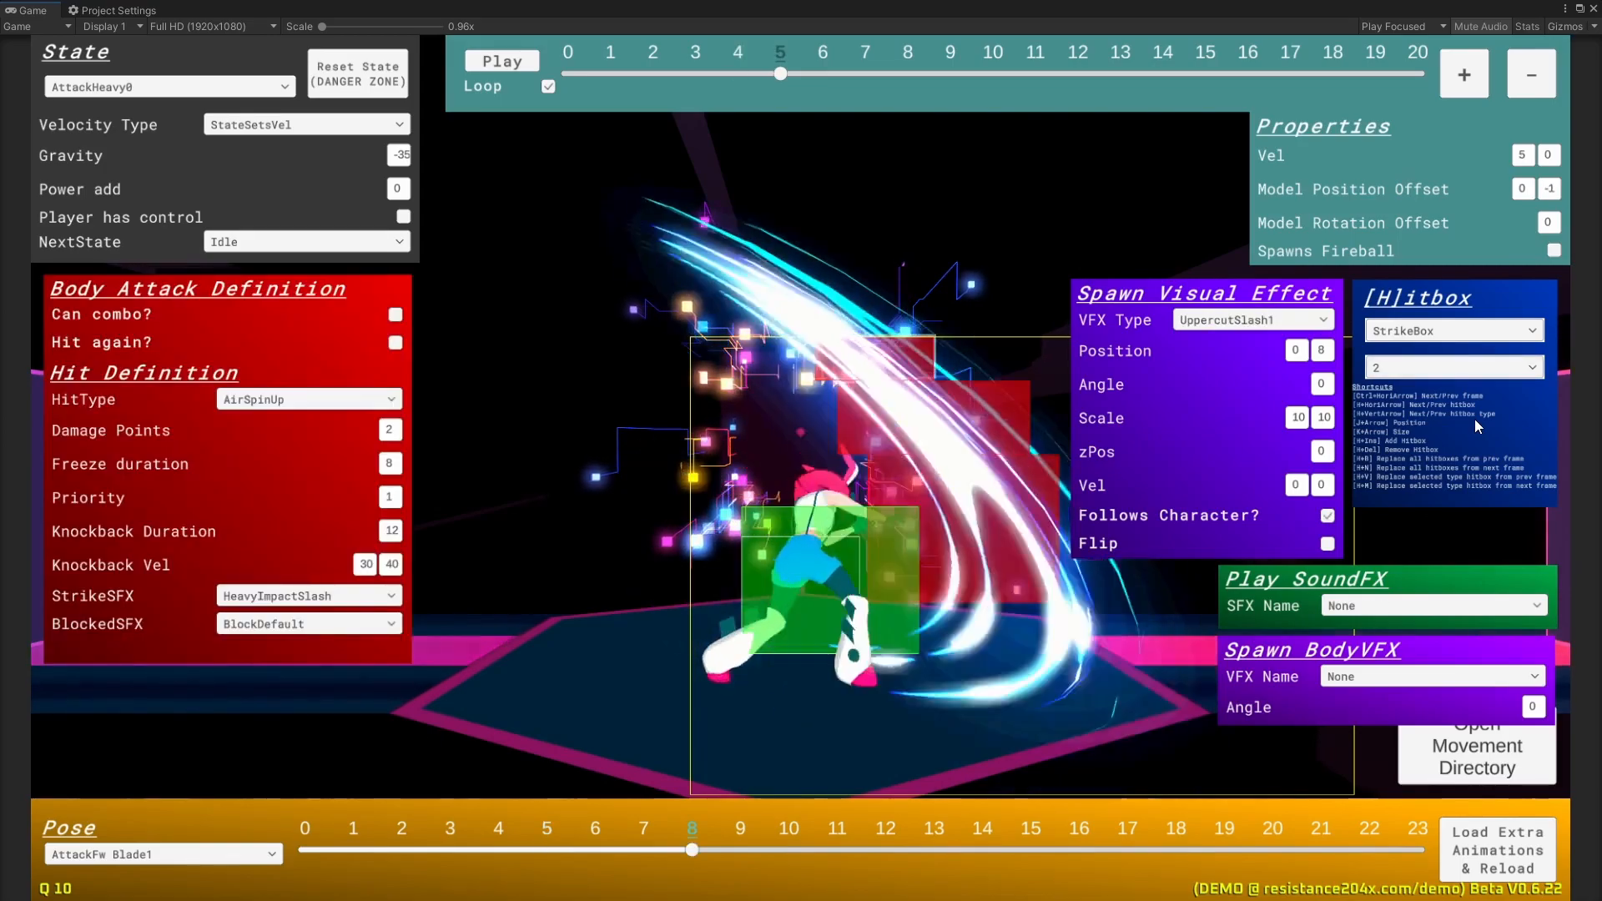
pyautogui.hotkey('ctrl', 'Right')
pyautogui.hotkey('ctrl', 'Left')
pyautogui.hotkey('ctrl', 'Right')
pyautogui.hotkey('ctrl', 'Left')
pyautogui.hotkey('ctrl', 'Right')
pyautogui.hotkey('ctrl', 'Left')
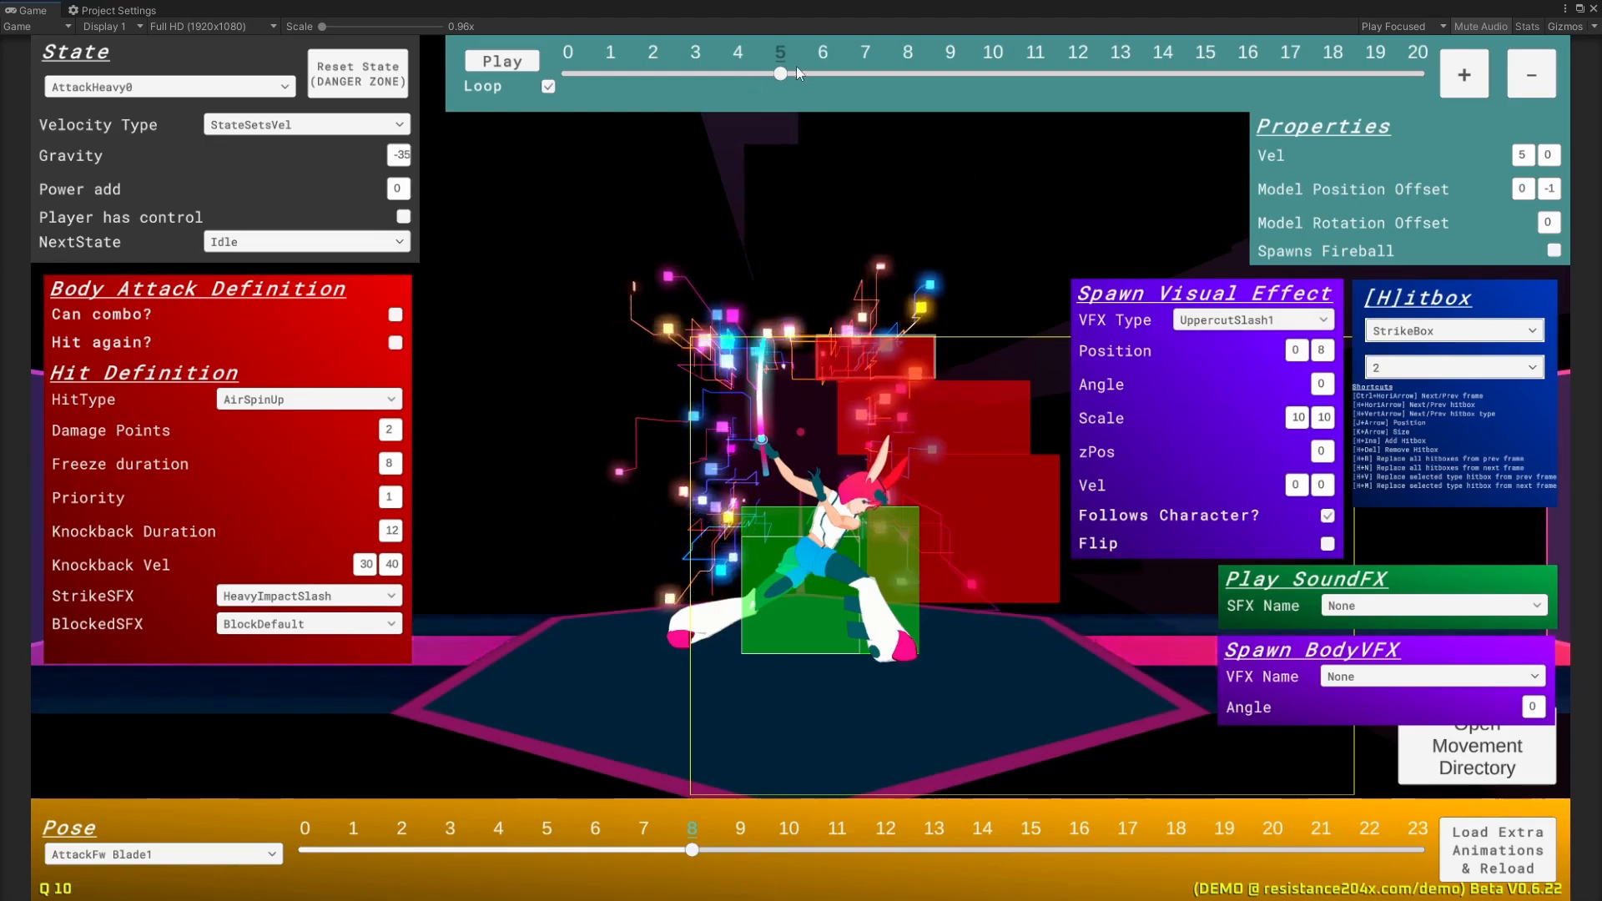
pyautogui.click(816, 83)
pyautogui.moveTo(814, 83); pyautogui.dragTo(808, 87)
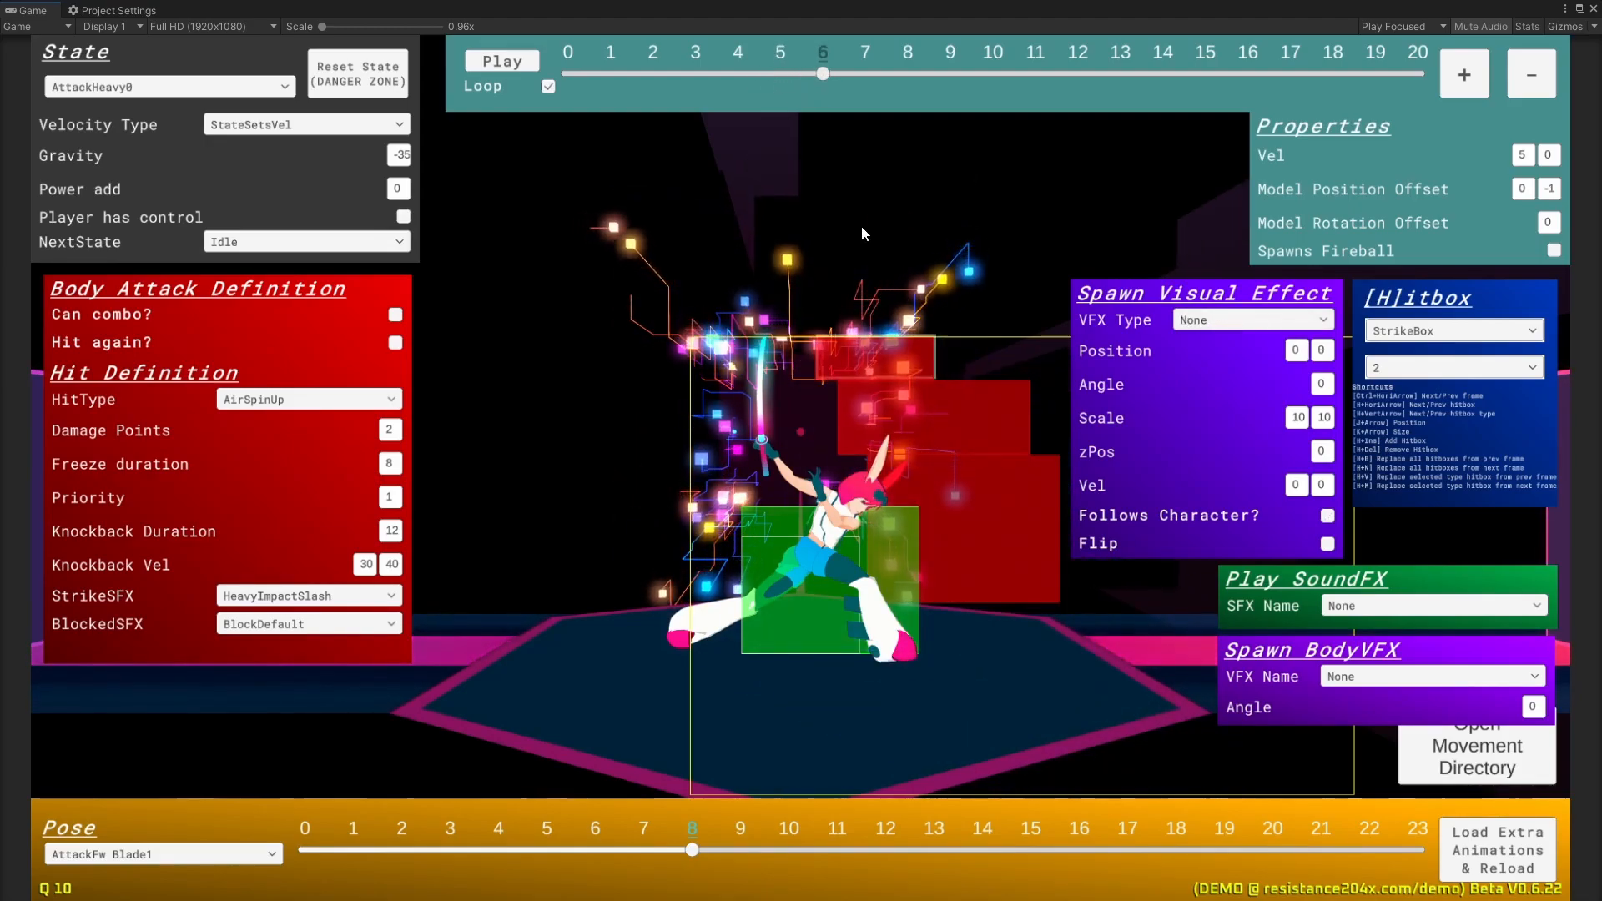
pyautogui.hotkey('ctrl', 'Left')
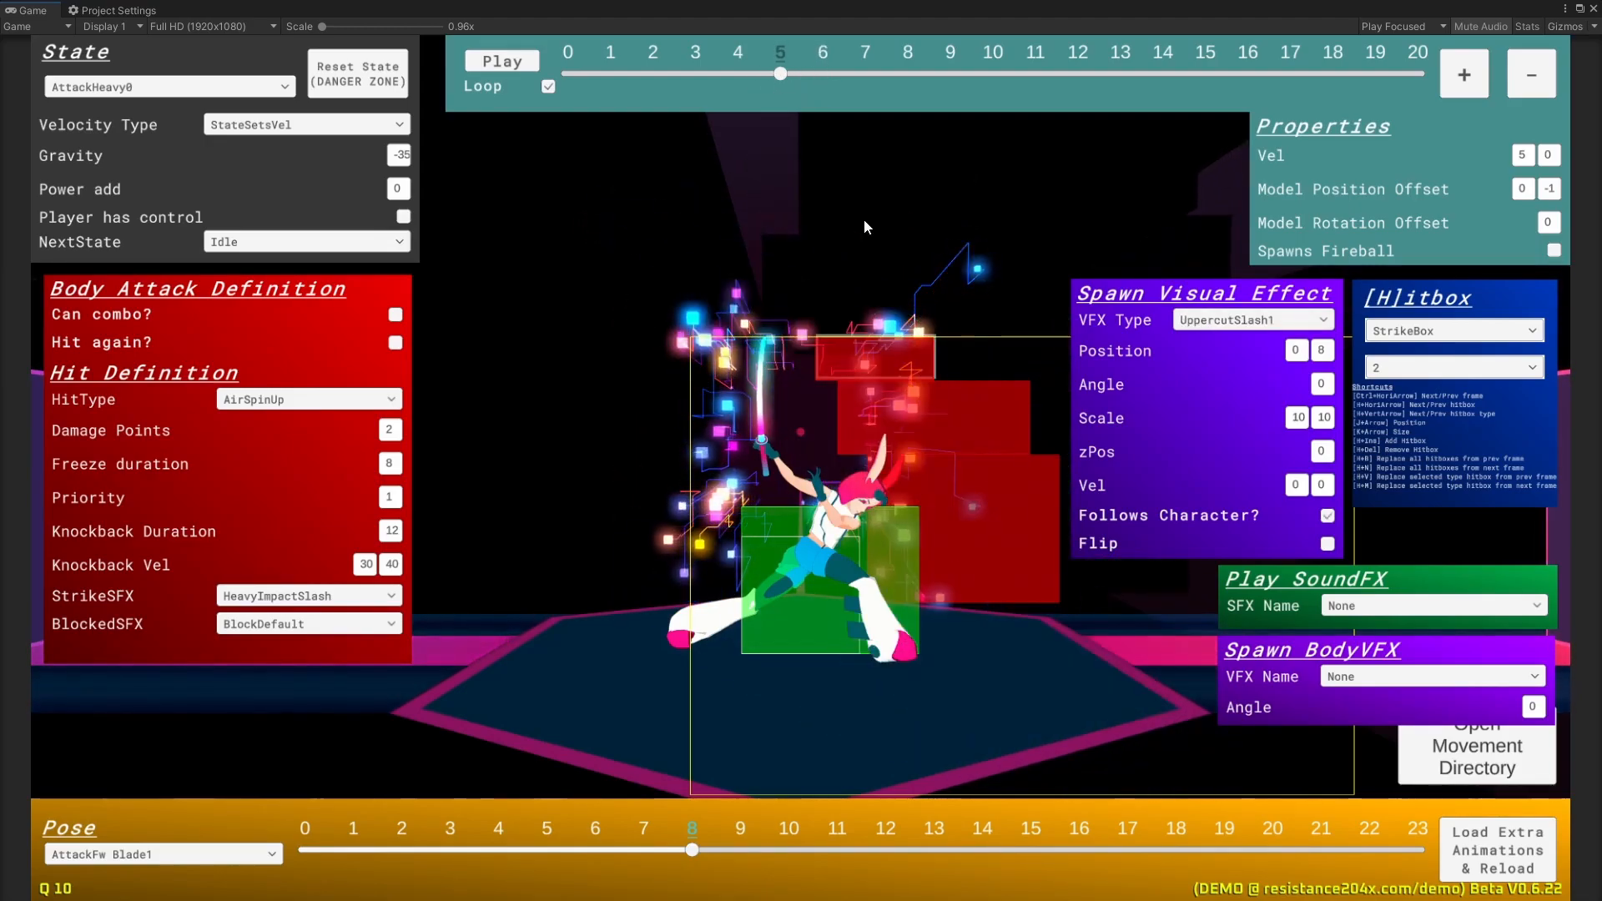
pyautogui.hotkey('ctrl', 'Right')
pyautogui.hotkey('ctrl', 'Left')
pyautogui.hotkey('ctrl', 'Right')
pyautogui.hotkey('ctrl', 'Left')
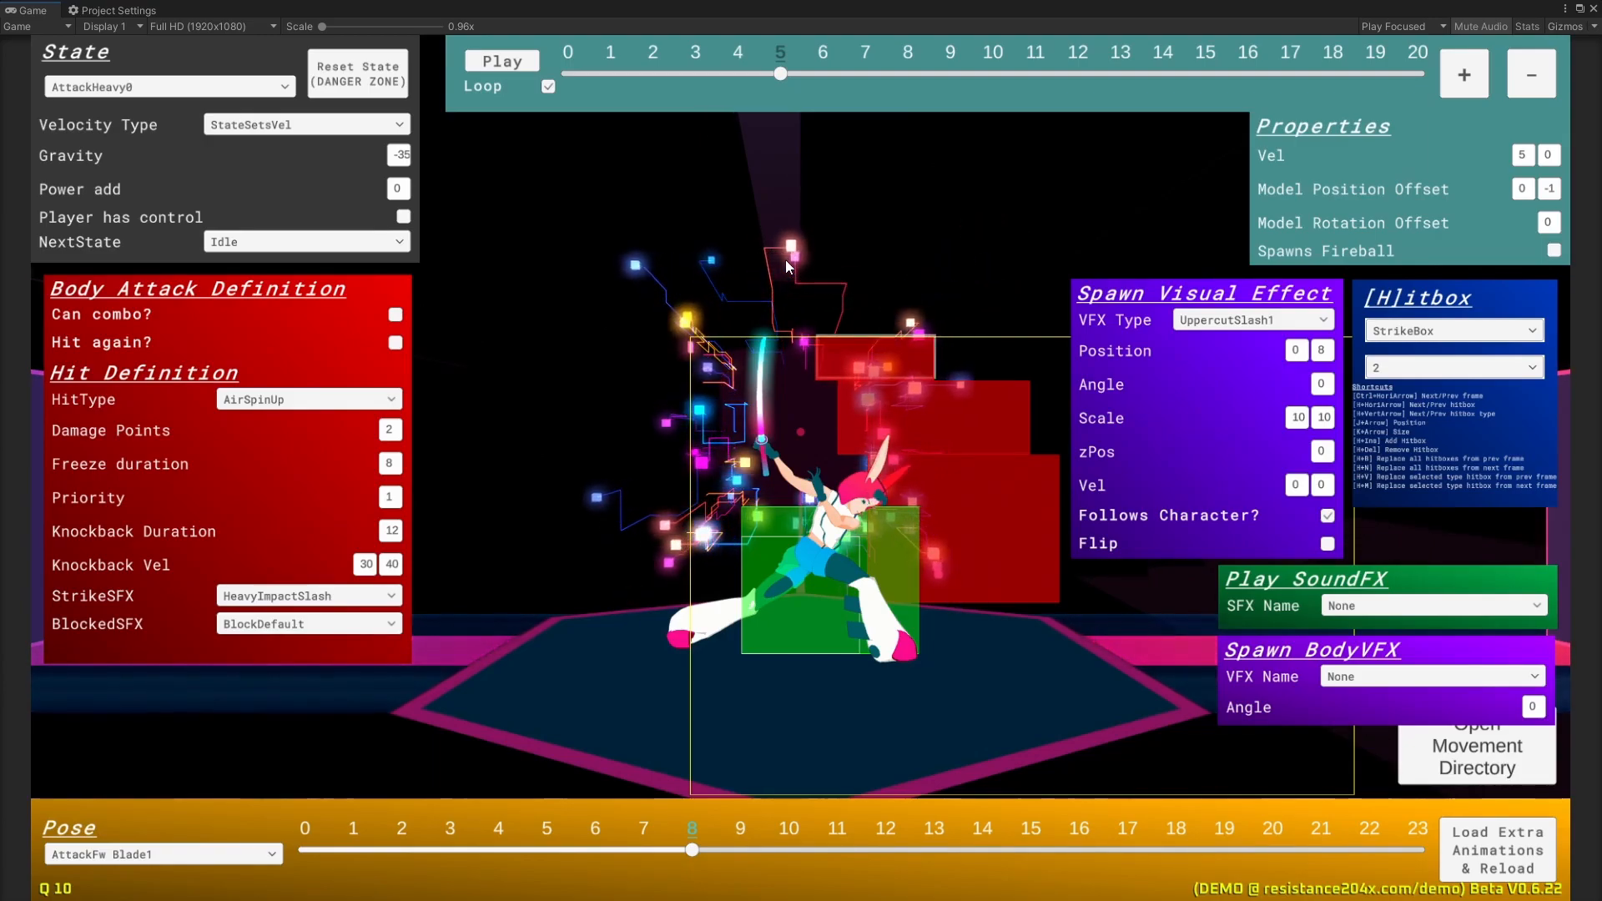
# Step: Remove StrikeBoxes 2 and 1 from frame 5, keeping only StrikeBox 0
pyautogui.hotkey('h', 'Delete')
pyautogui.hotkey('h', 'Delete')
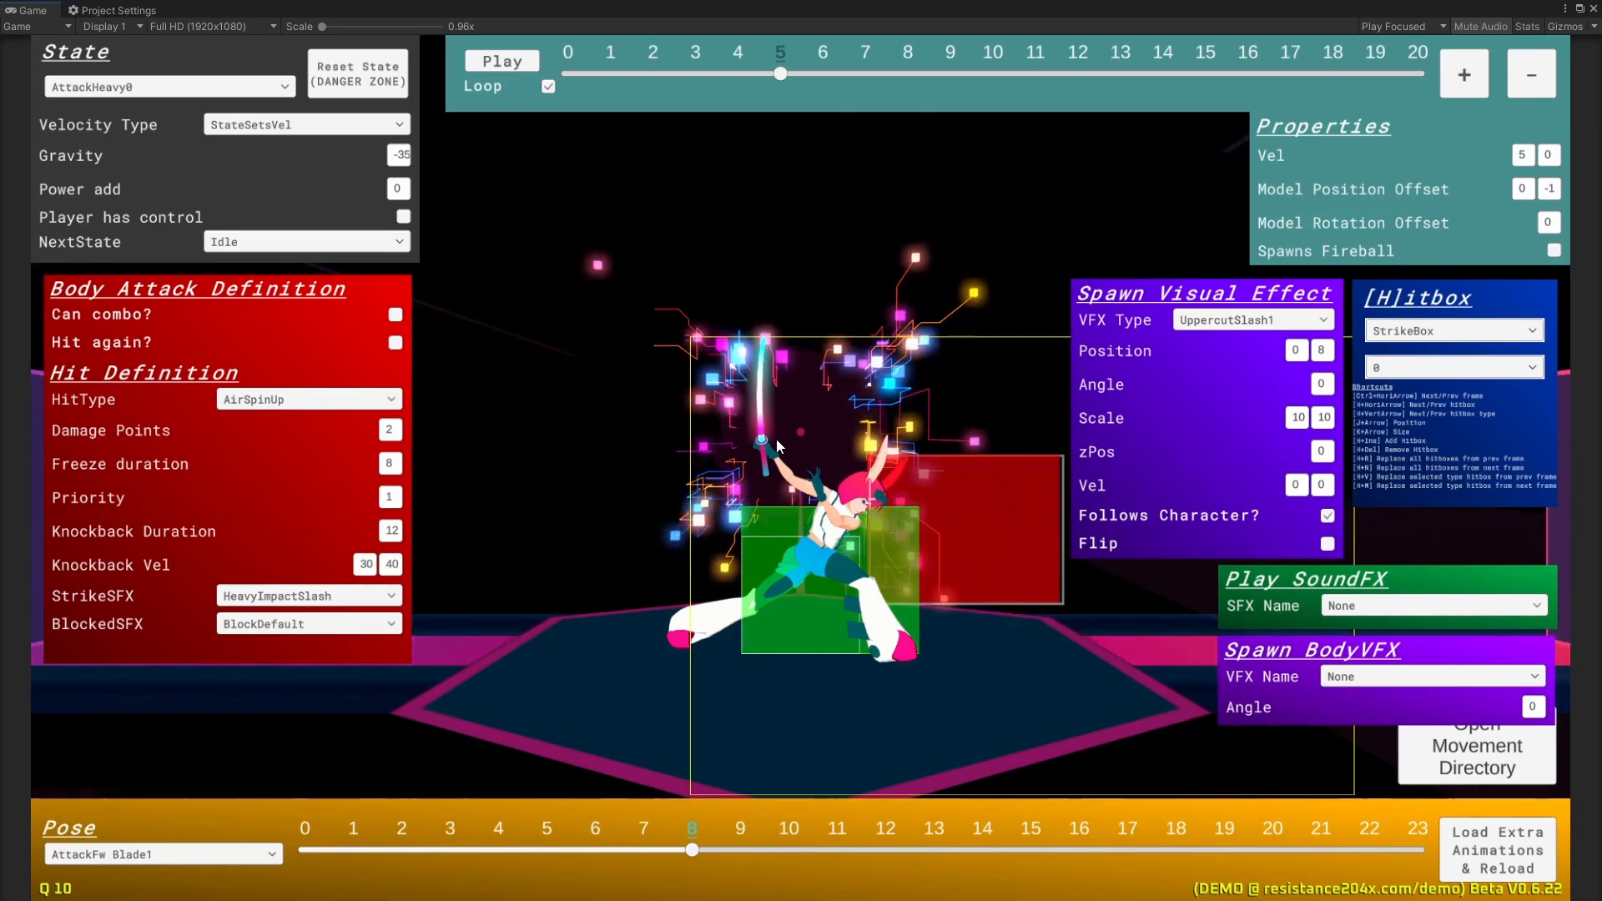
# Step: Try adding extra StrikeBoxes to frame 5, and remove them again so only StrikeBox 0 is left
pyautogui.press('h')
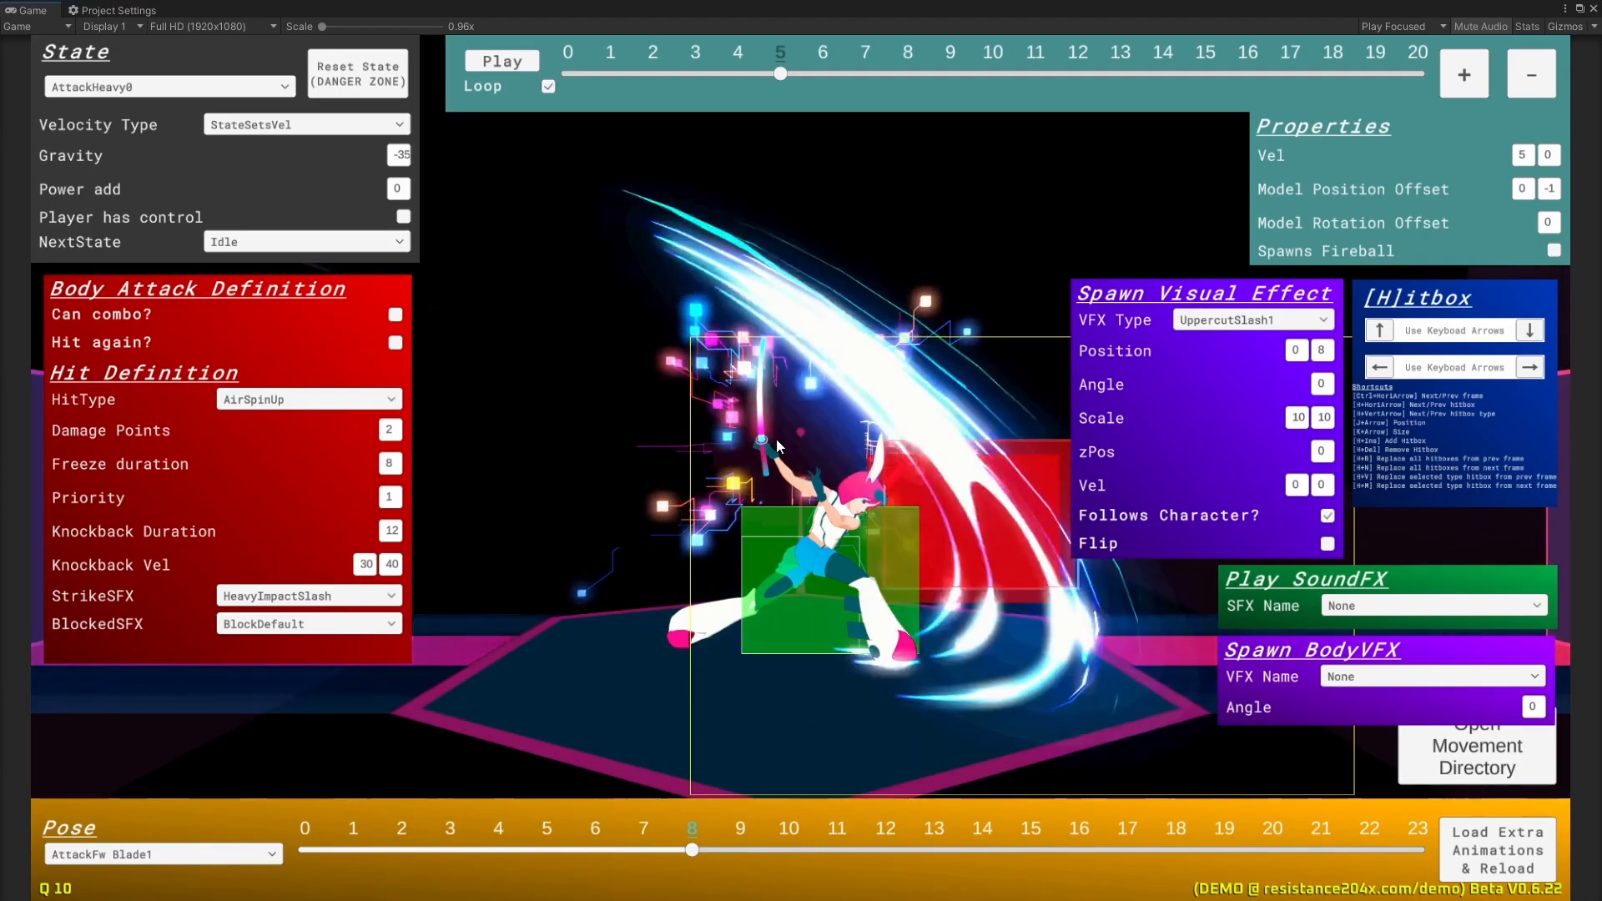
pyautogui.press('h')
pyautogui.press('h')
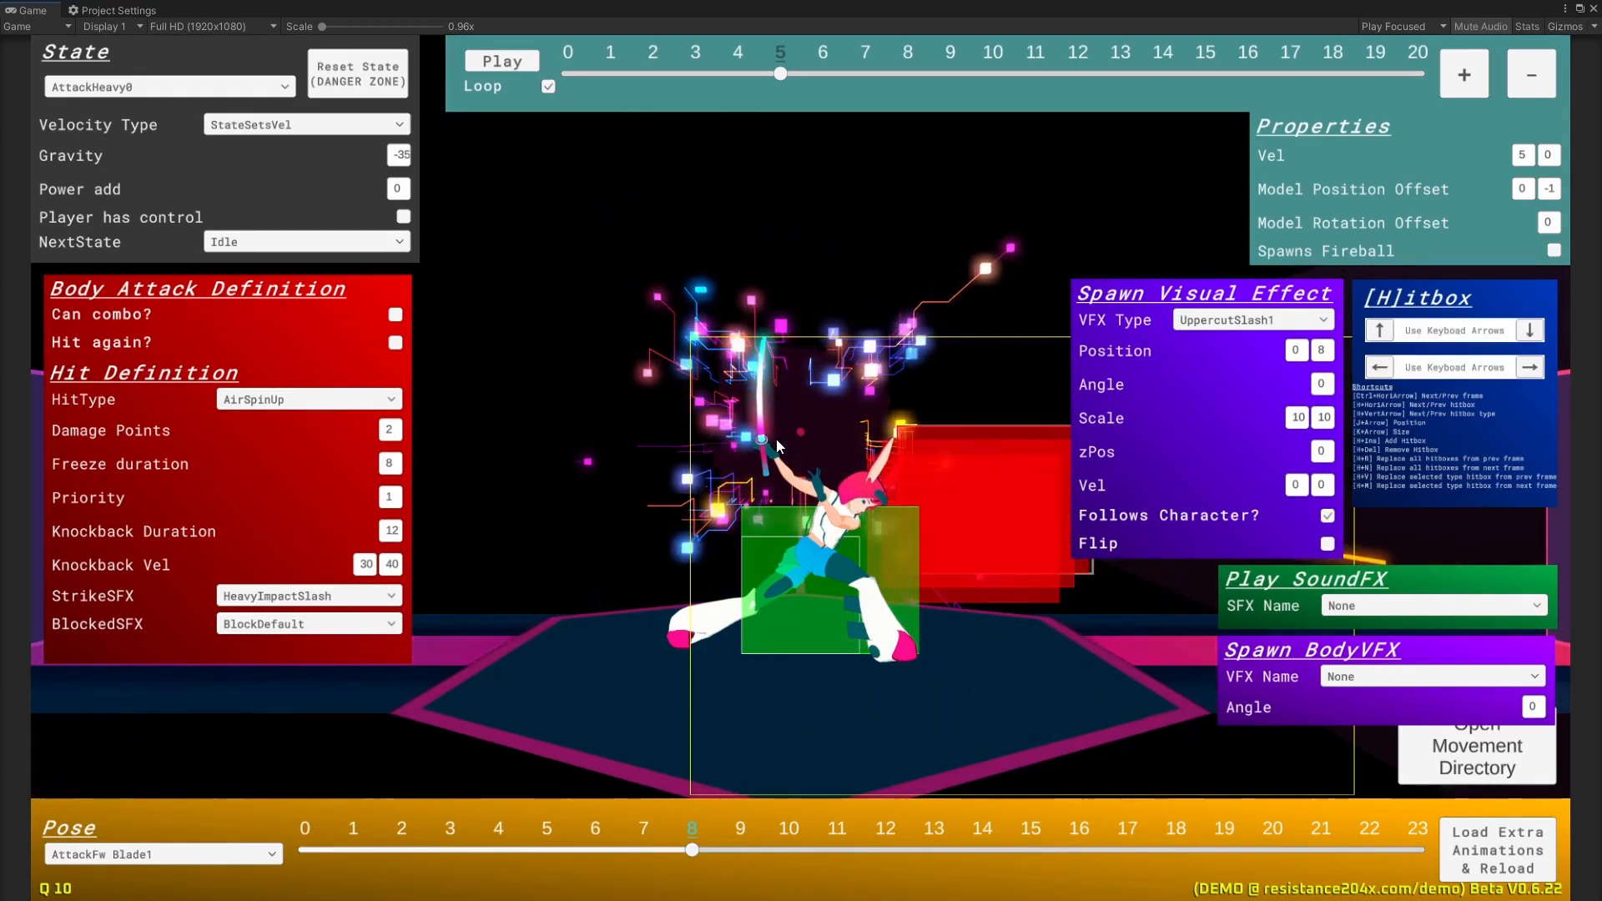
pyautogui.press('h')
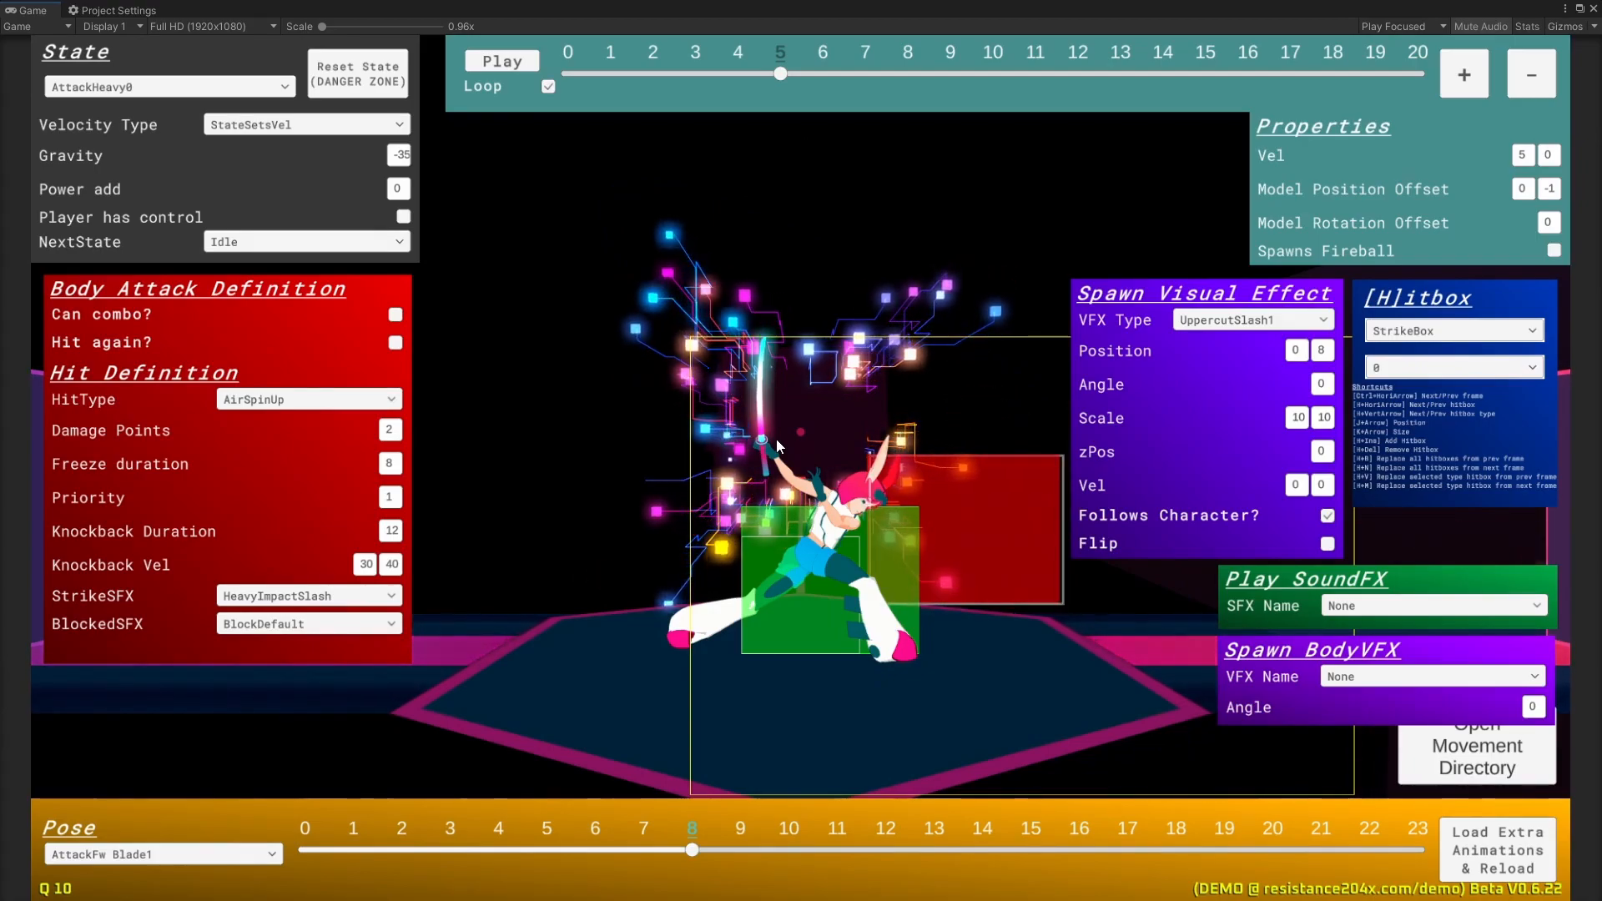
# Step: Compare frames 5 and 6 and replace only the StrikeBoxes on frame 5 with those from frame 6
pyautogui.press('h')
pyautogui.press('h')
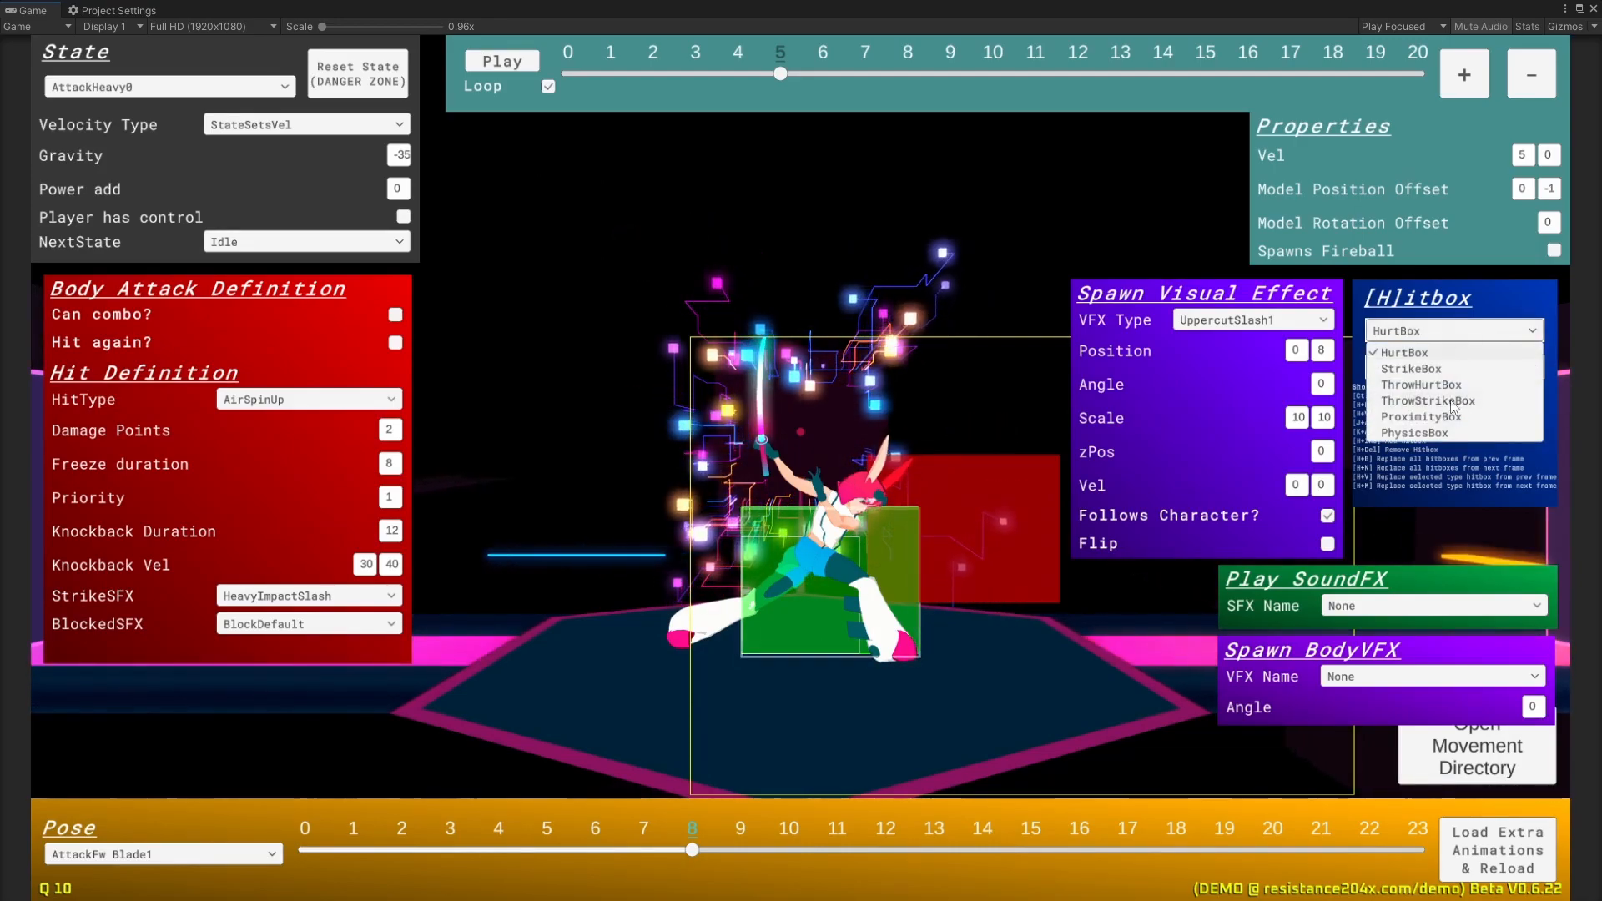
pyautogui.click(1435, 370)
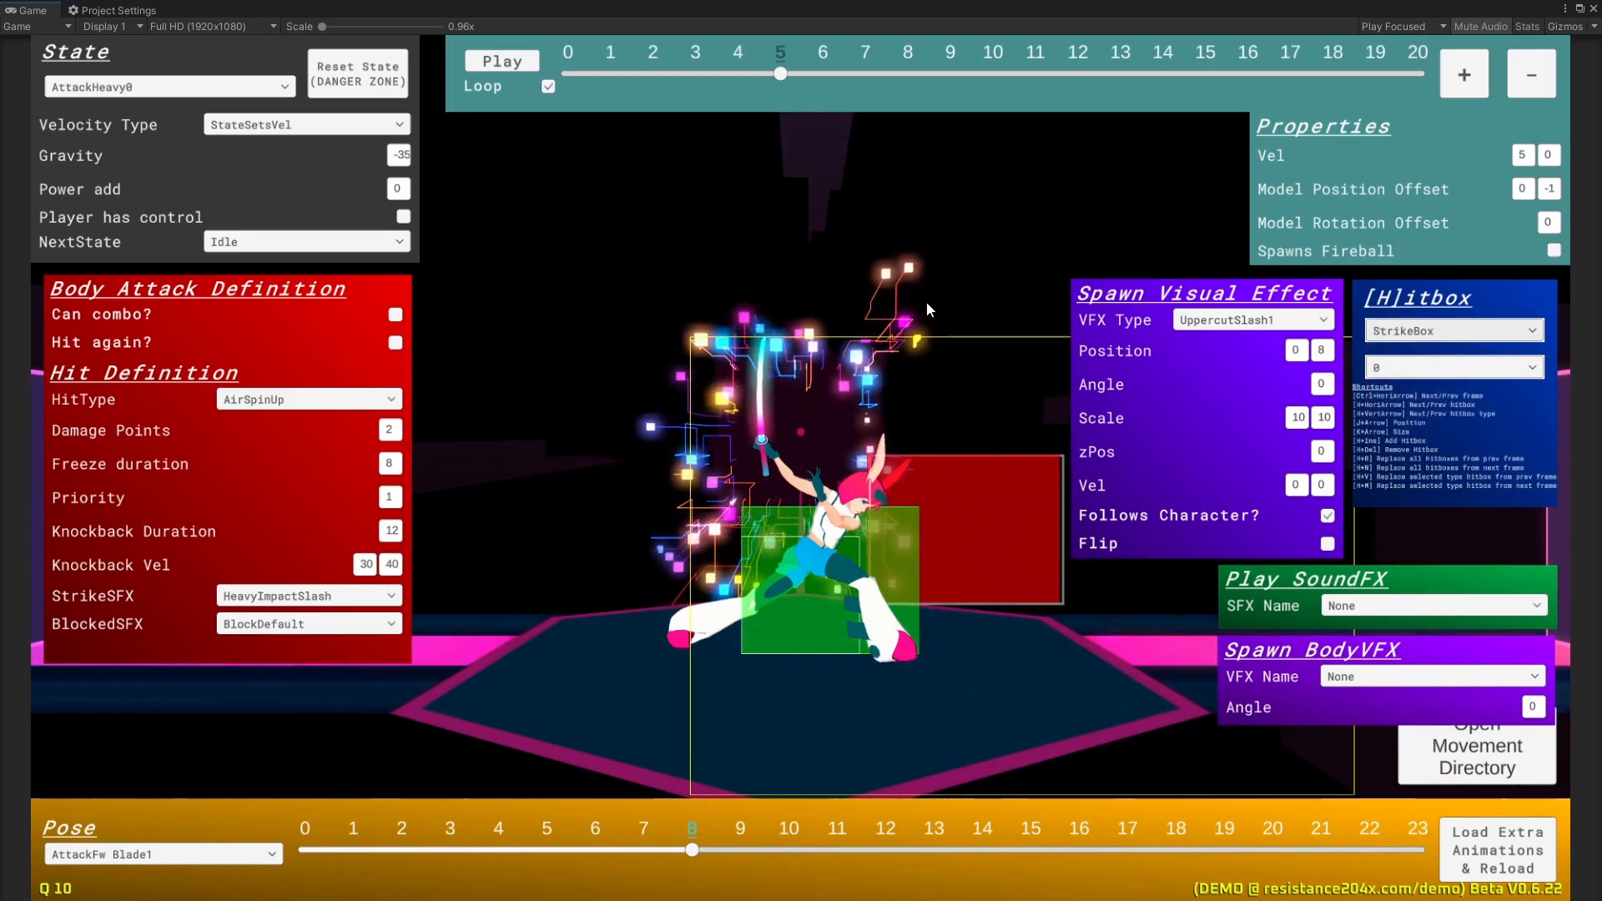
pyautogui.hotkey('ctrl', 'Right')
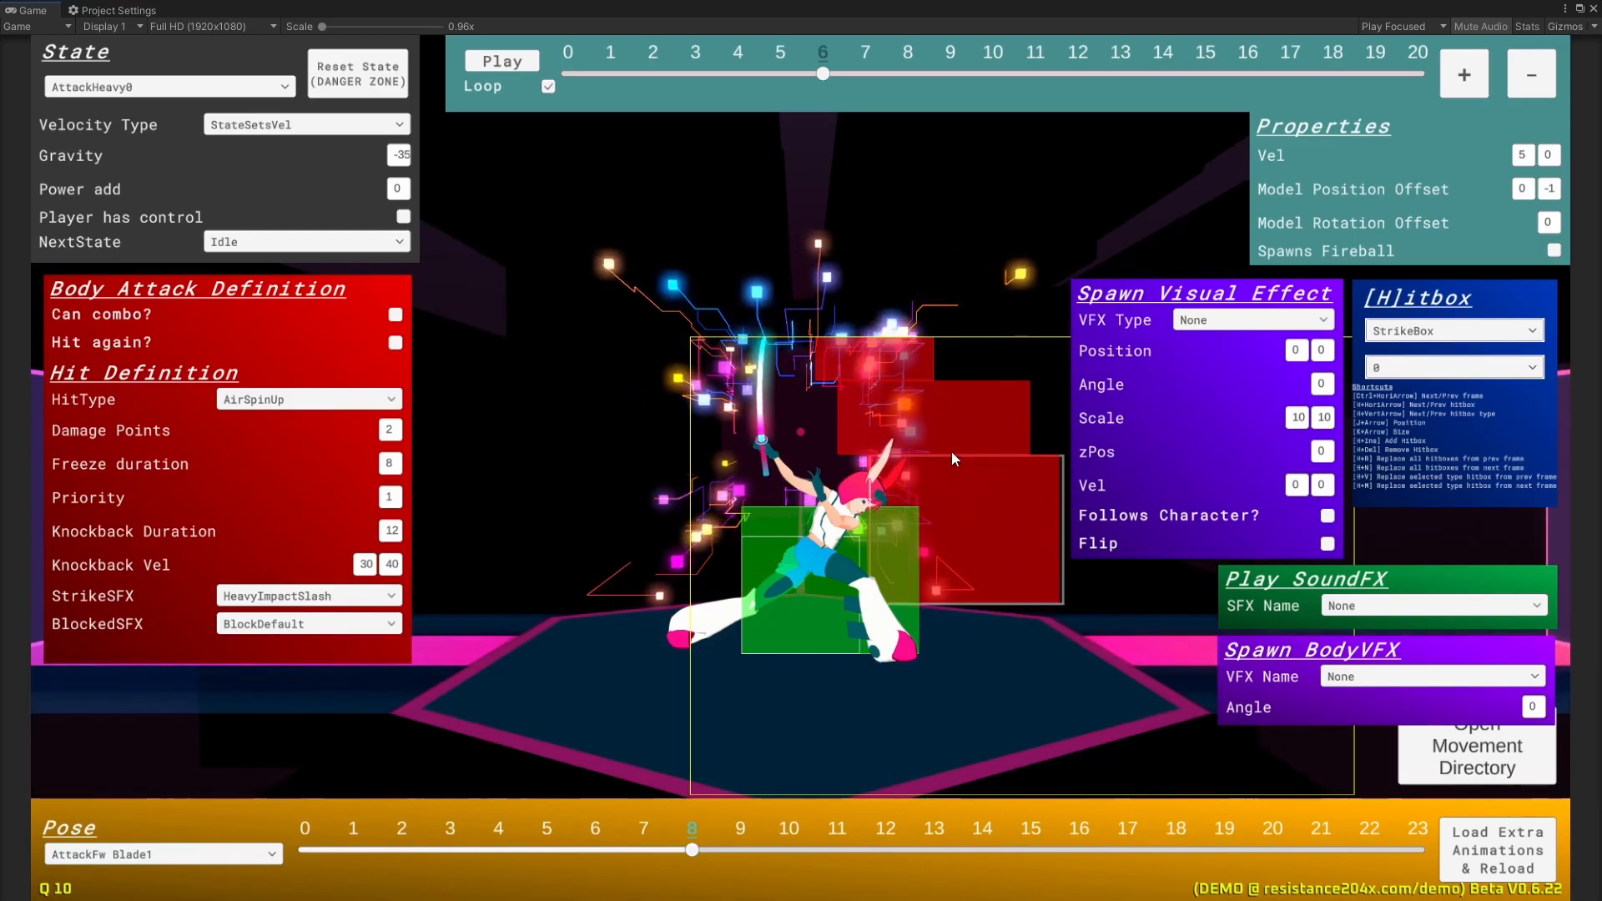
pyautogui.moveTo(780, 73); pyautogui.dragTo(818, 75)
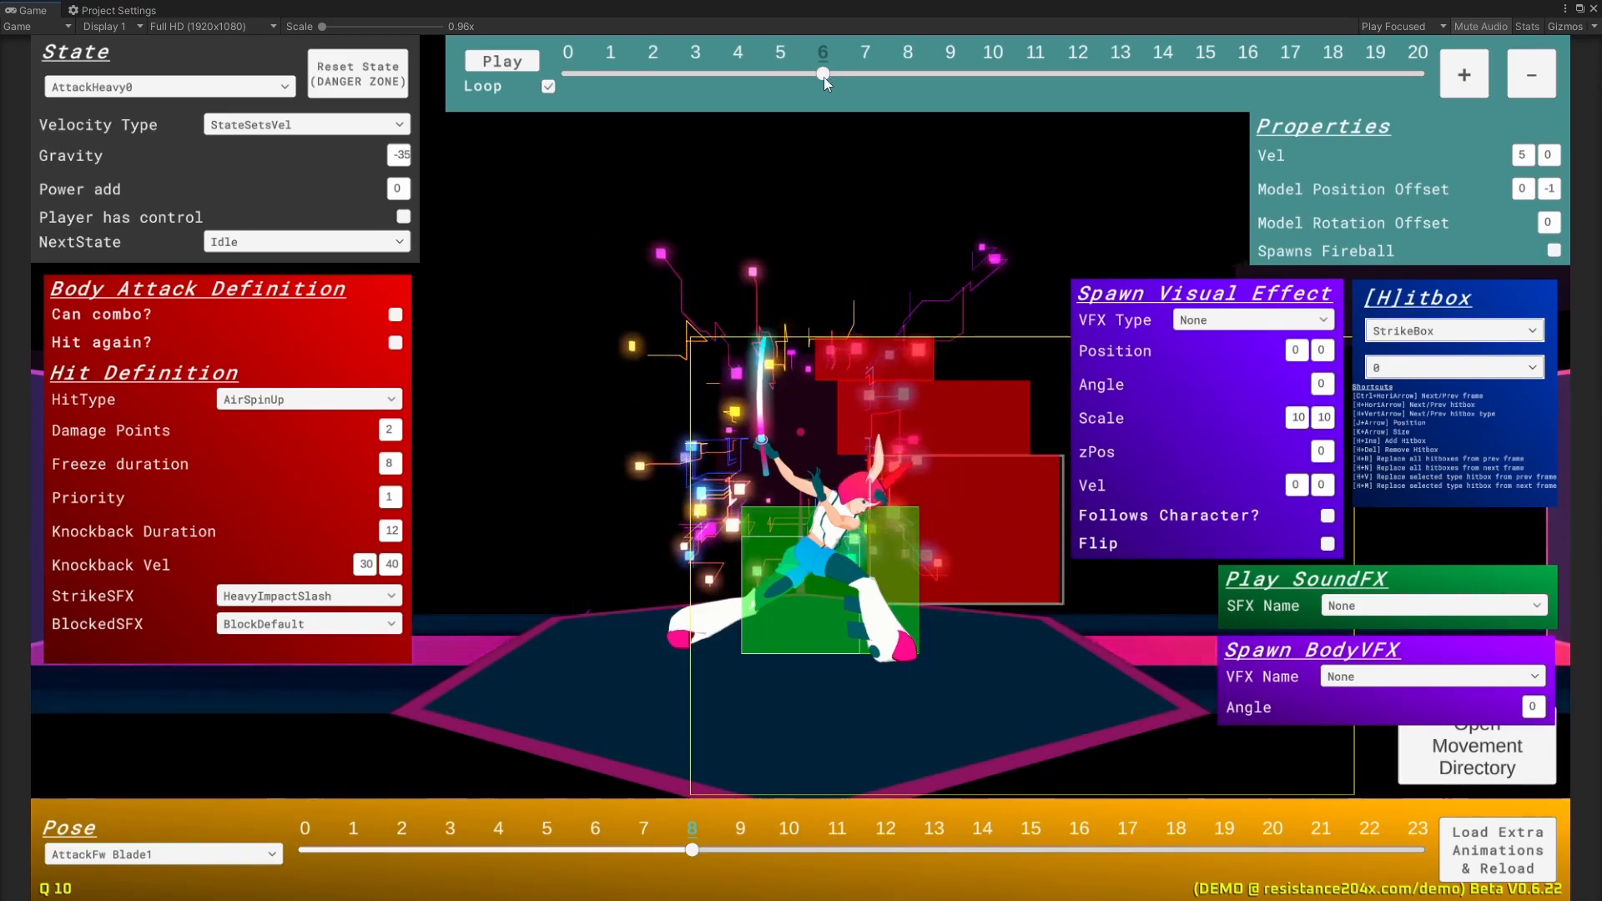
pyautogui.moveTo(822, 79); pyautogui.dragTo(782, 74)
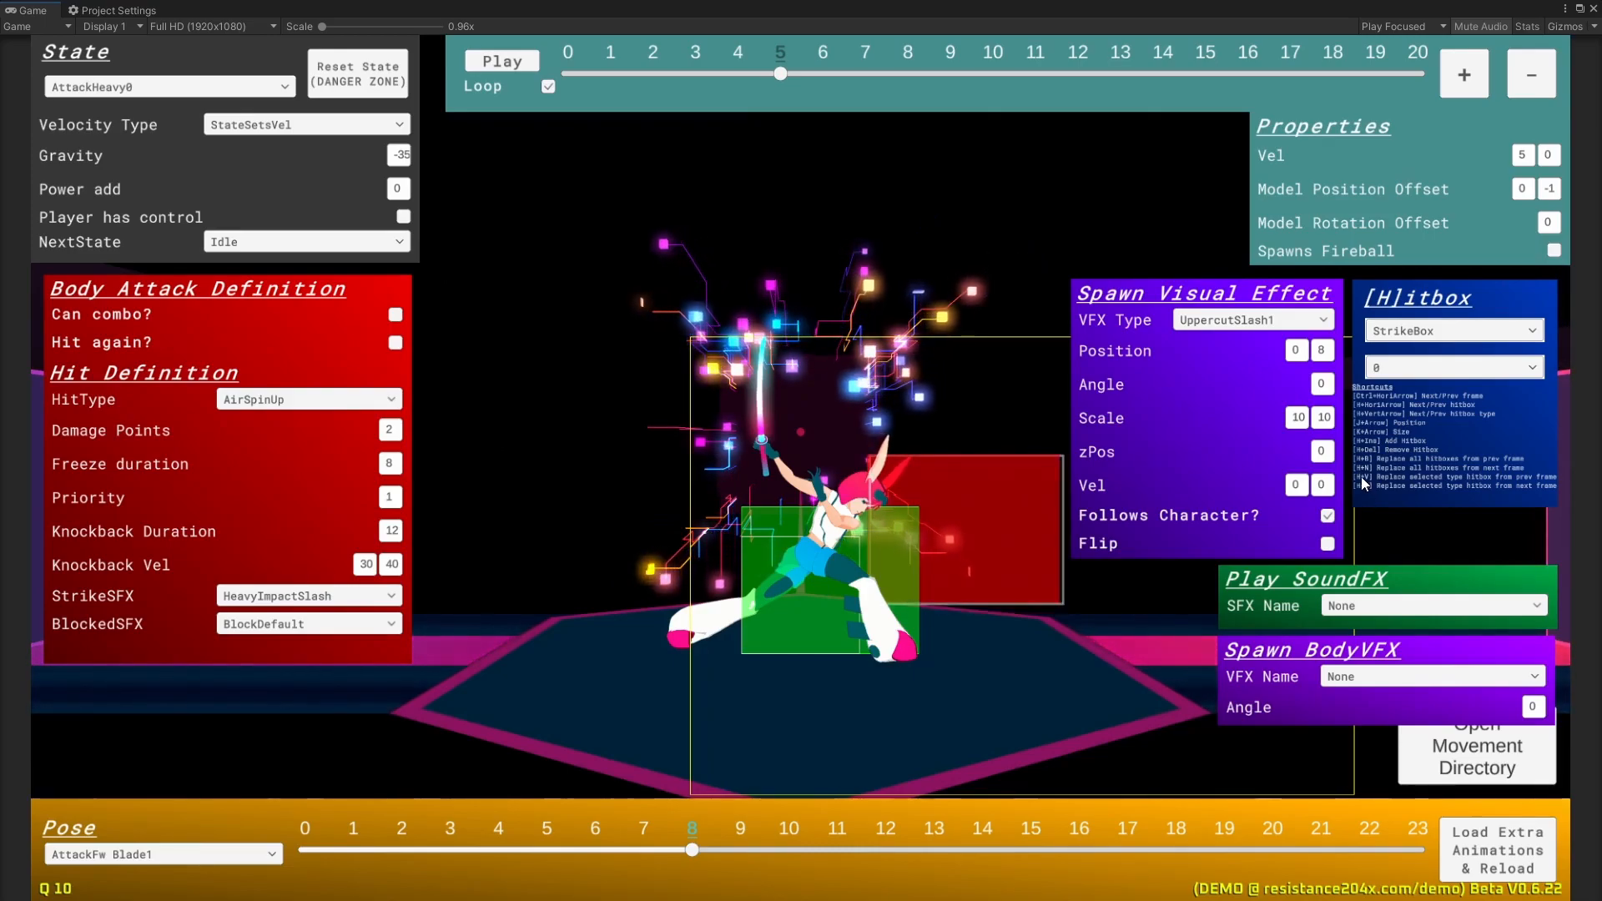
pyautogui.press('h')
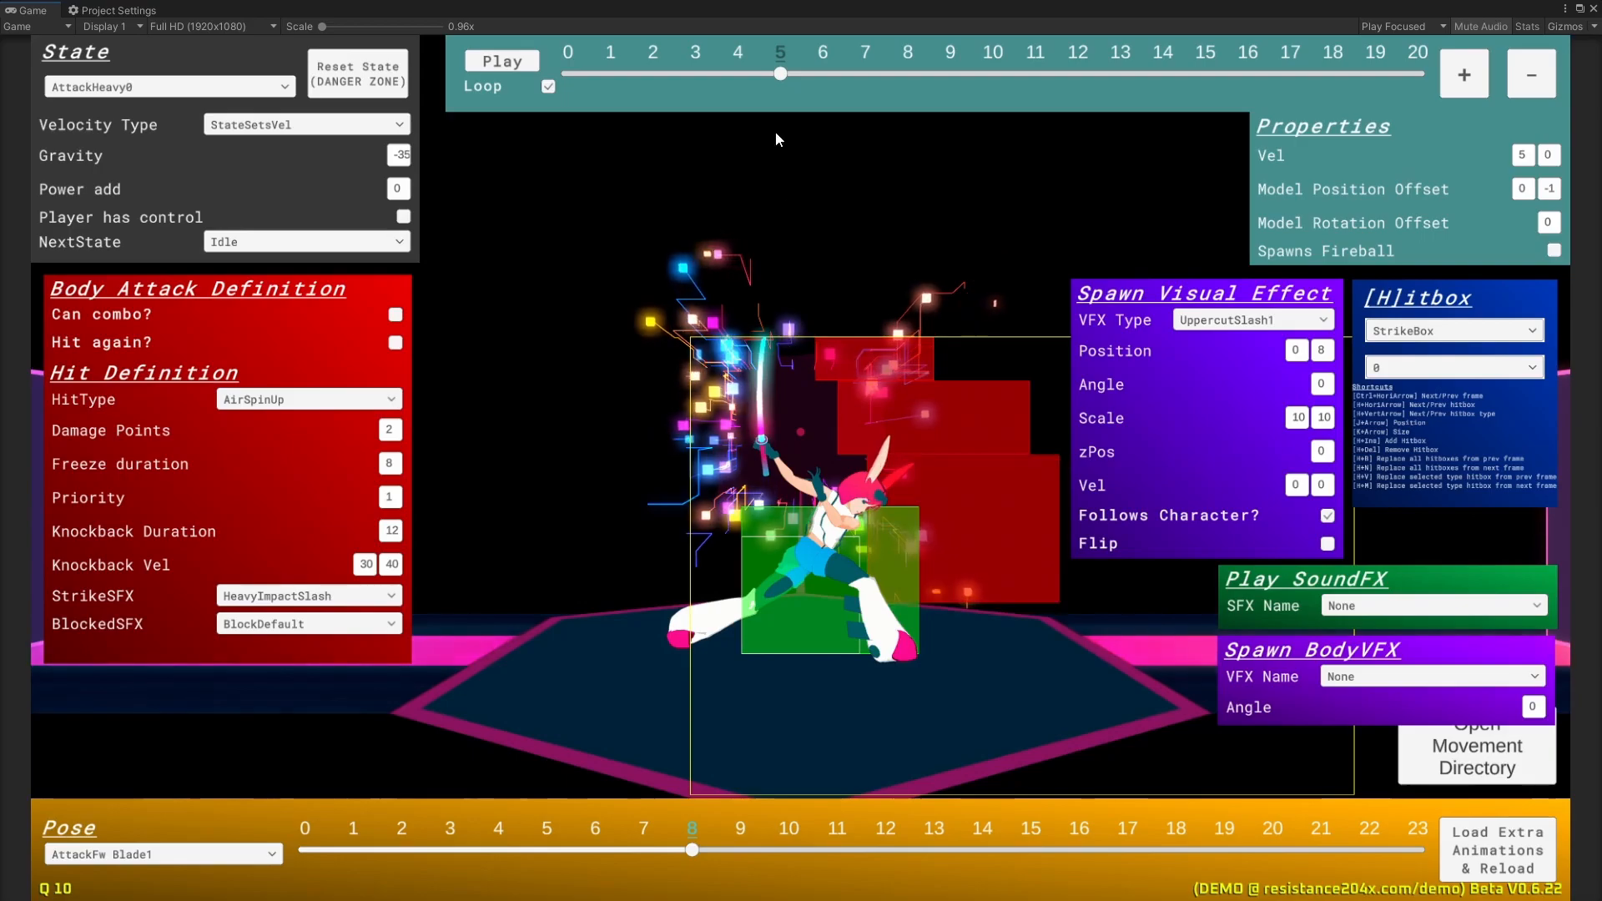
# Step: Review frame 5's StrikeBoxes and its visual effect settings, and move on to frame 6
pyautogui.moveTo(783, 71)
pyautogui.mouseDown()
pyautogui.moveTo(822, 75)
pyautogui.moveTo(728, 75)
pyautogui.moveTo(788, 80)
pyautogui.mouseUp()
pyautogui.click(782, 73)
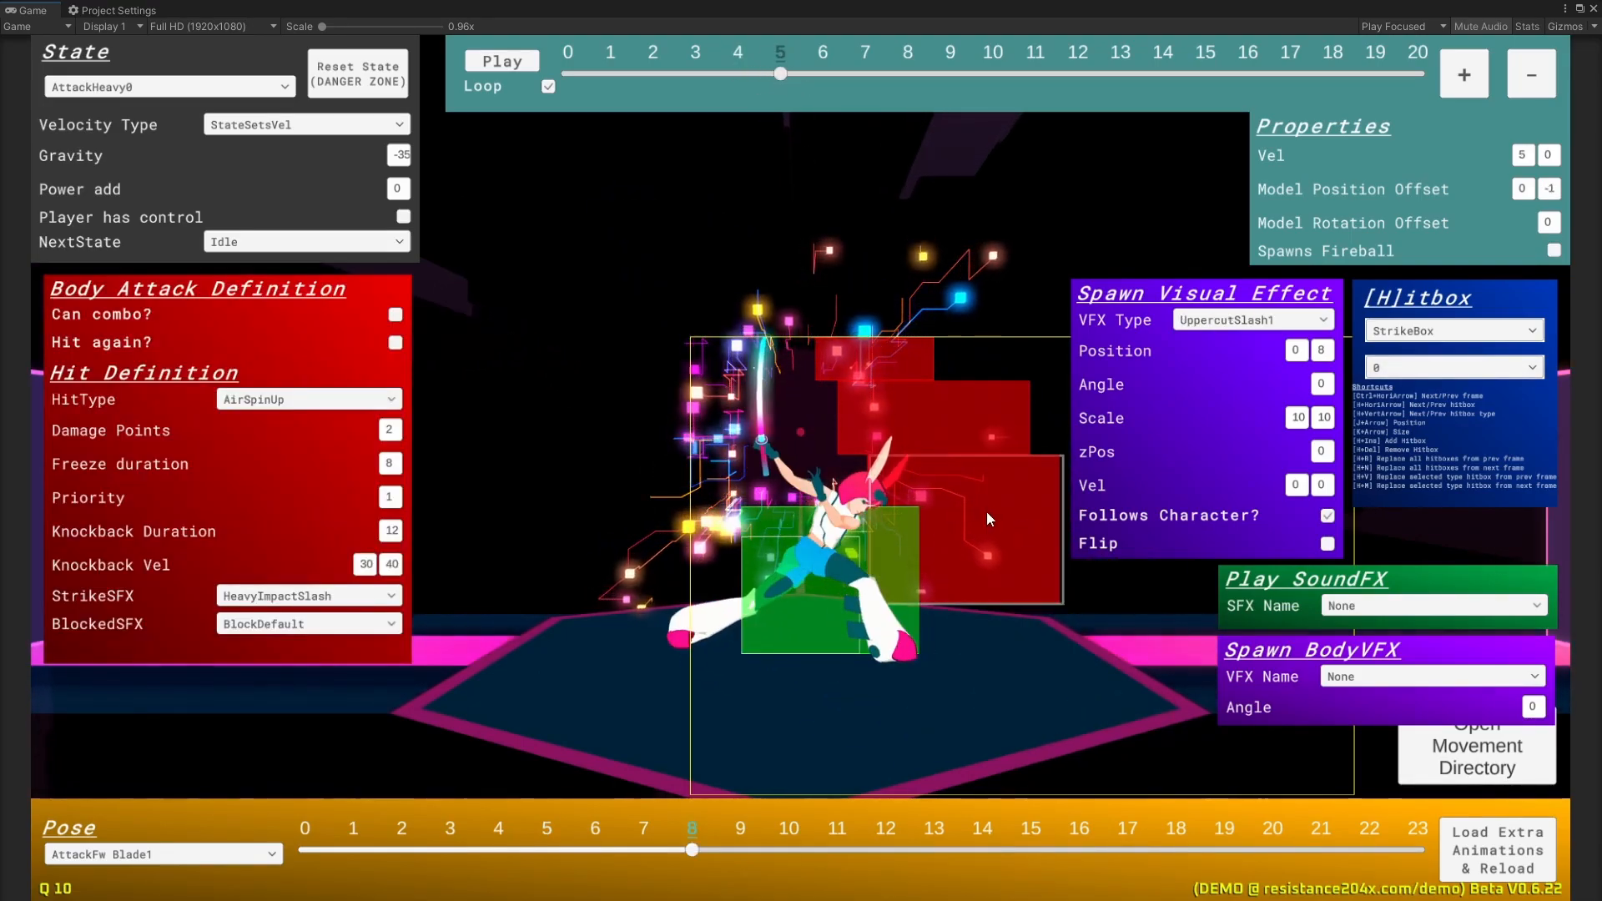
pyautogui.moveTo(777, 72)
pyautogui.mouseDown()
pyautogui.moveTo(732, 73)
pyautogui.moveTo(781, 74)
pyautogui.mouseUp()
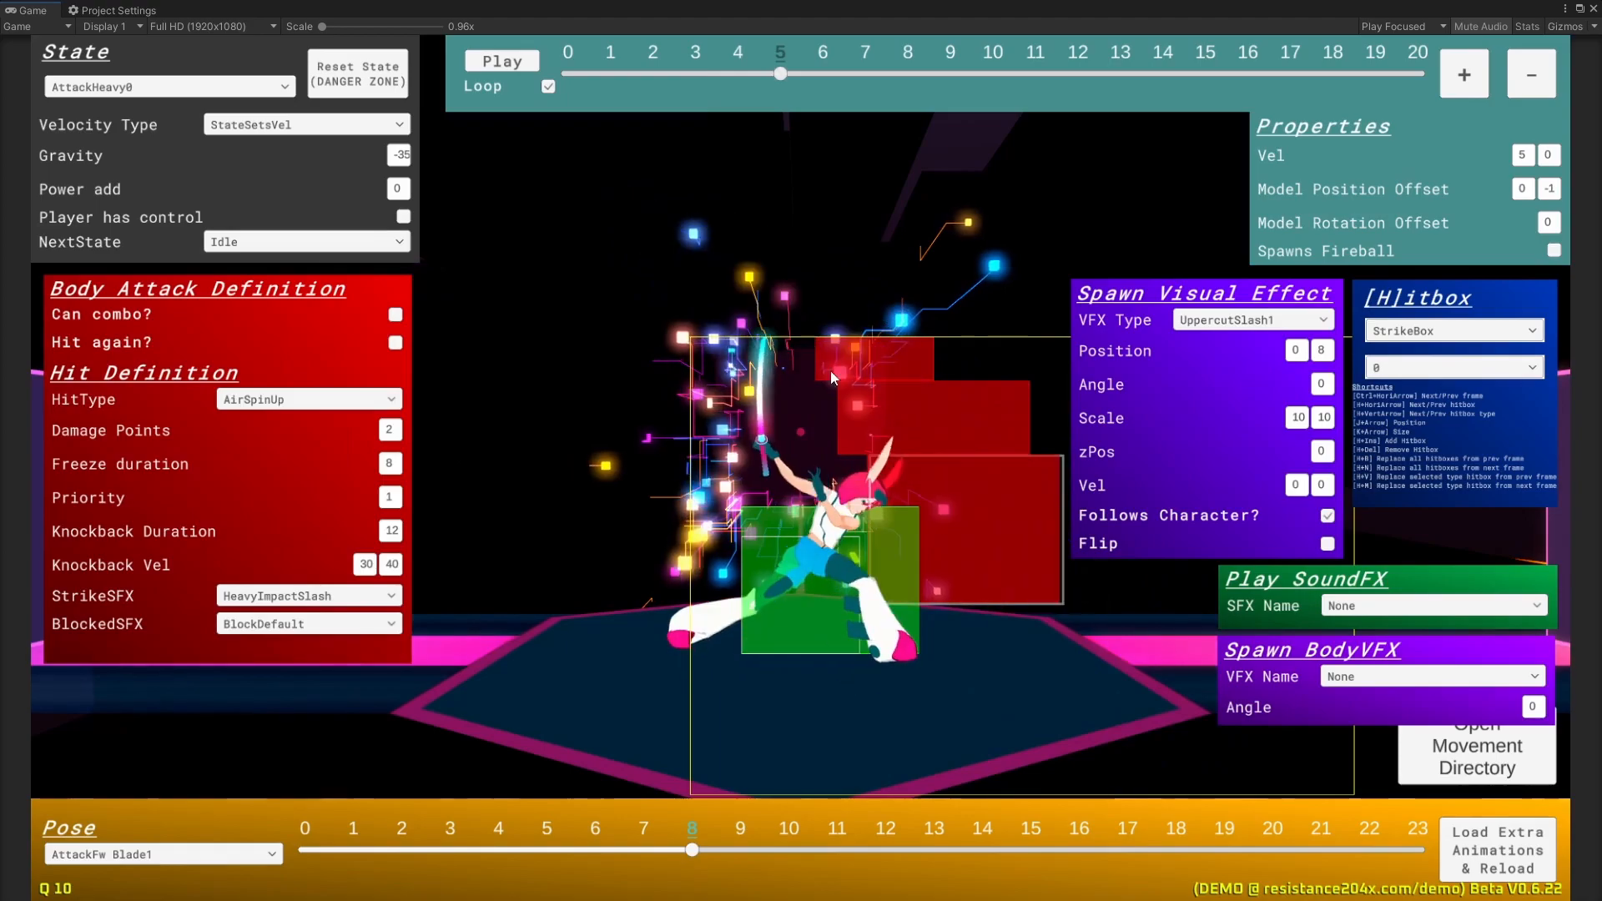
pyautogui.click(1327, 516)
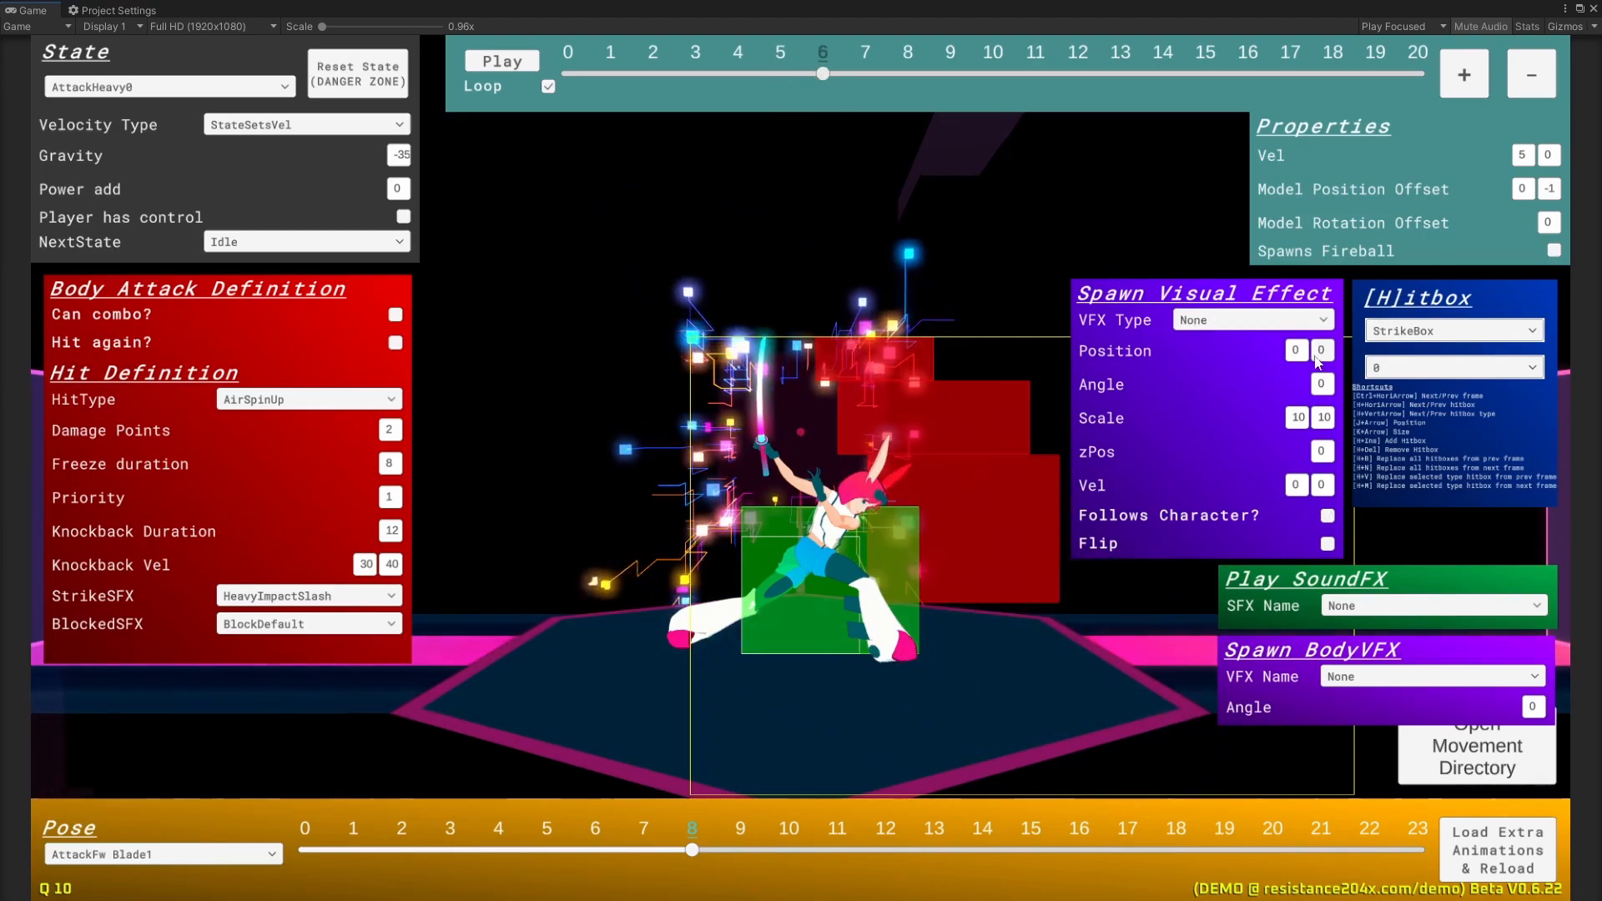
# Step: Give frame 6 the ElectricMuzzle01 visual effect with a scale of 20 by 20 and an angle of 90
pyautogui.click(1228, 322)
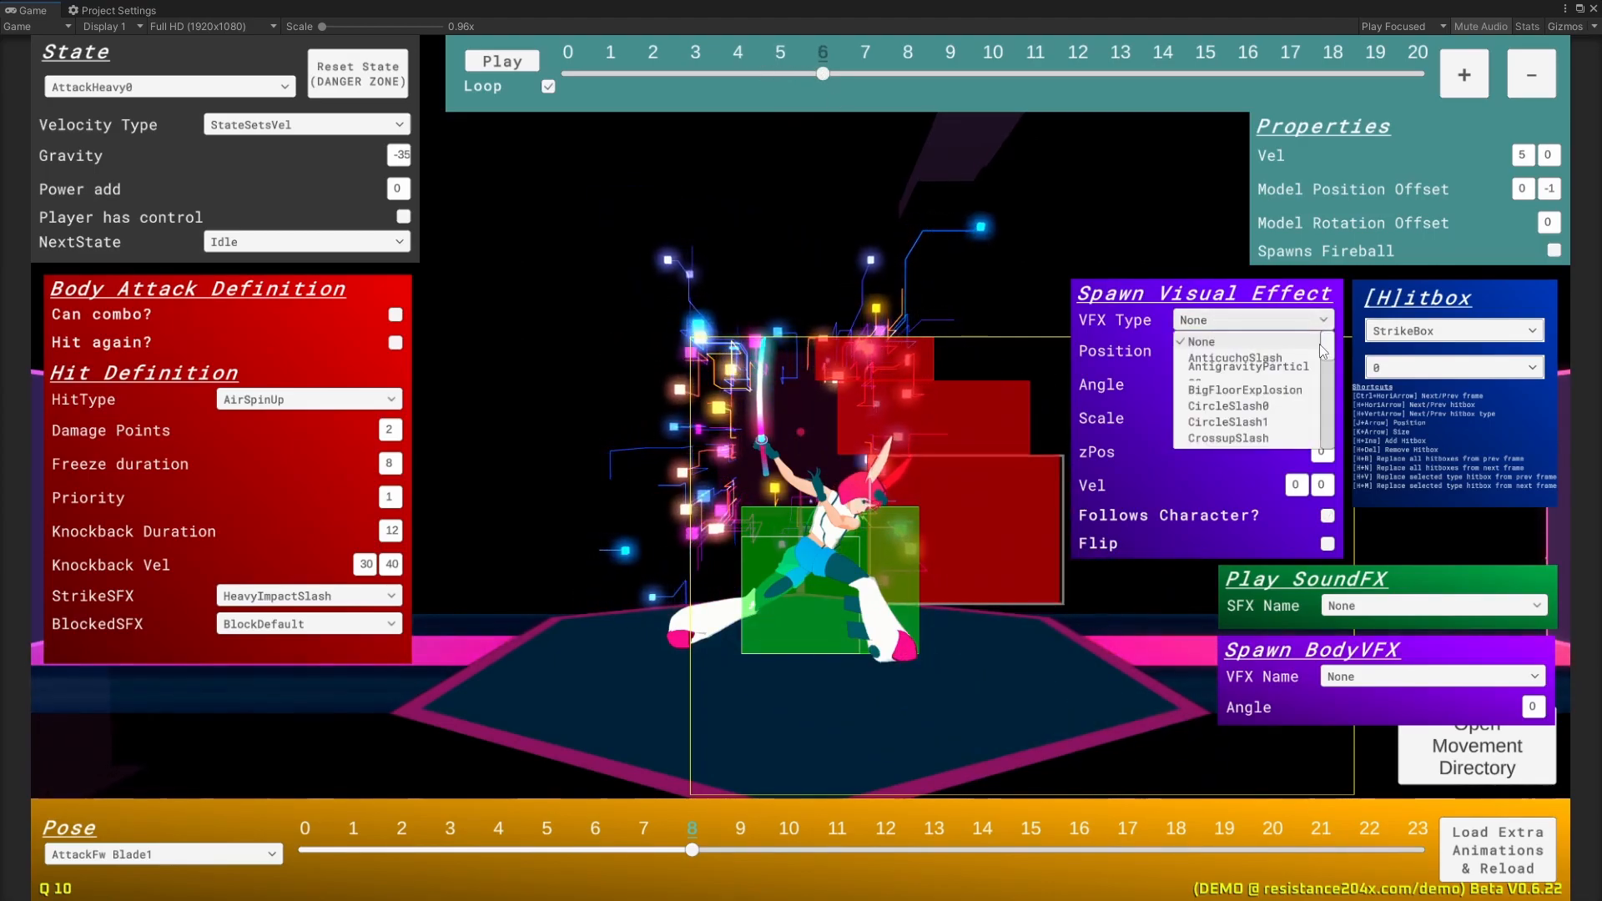
pyautogui.moveTo(1332, 357); pyautogui.dragTo(1334, 380)
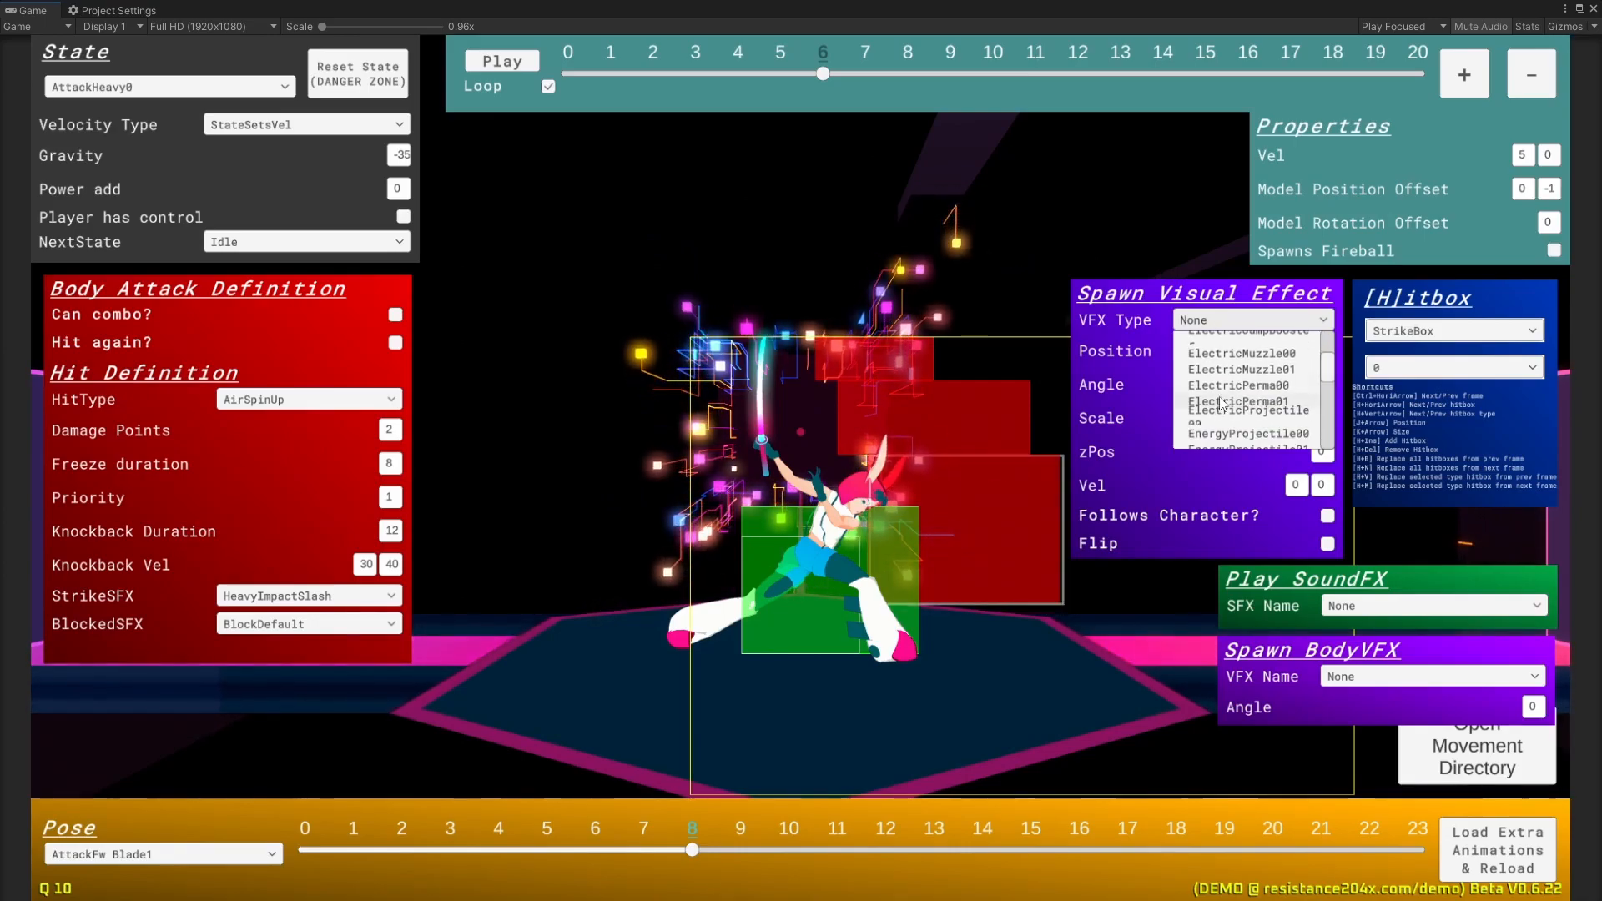
pyautogui.click(1269, 369)
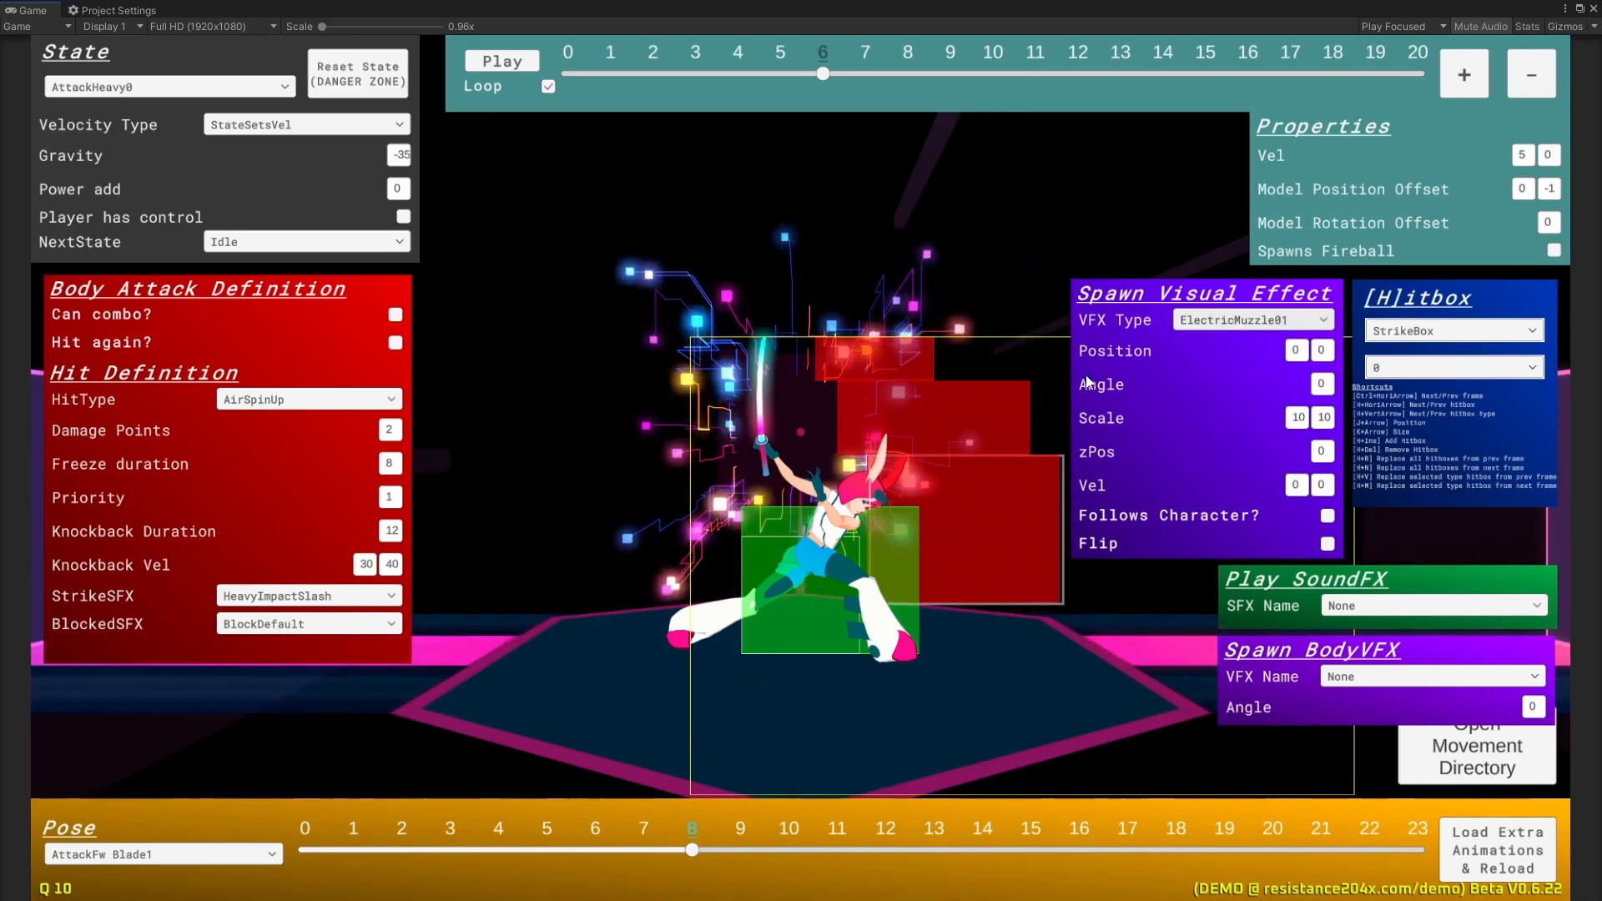
pyautogui.click(1297, 417)
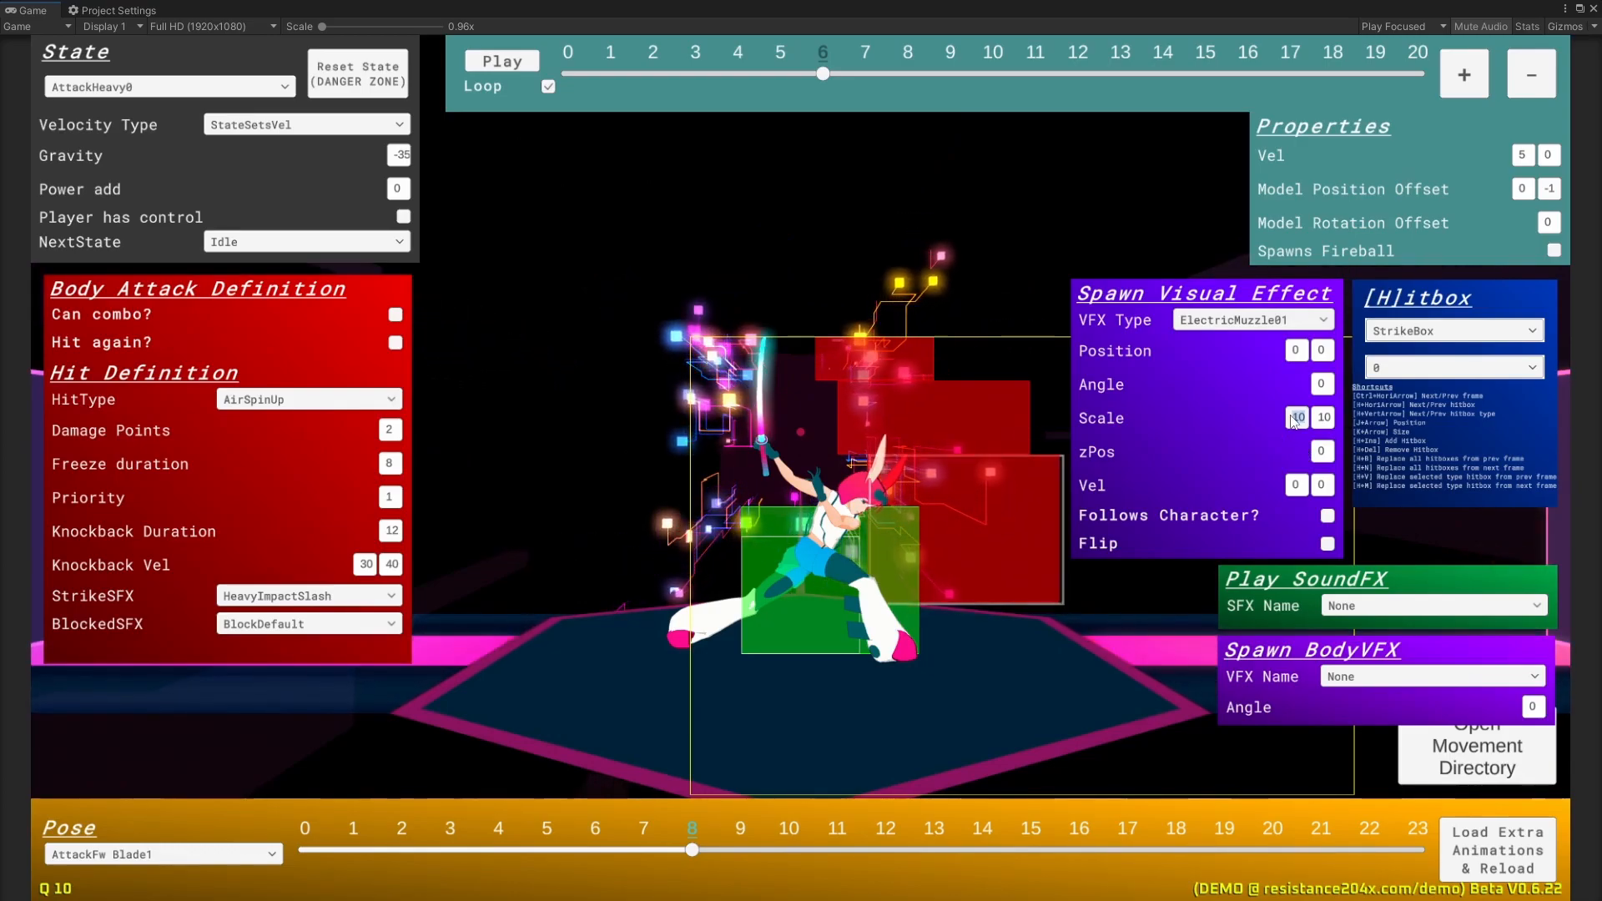
pyautogui.write('20')
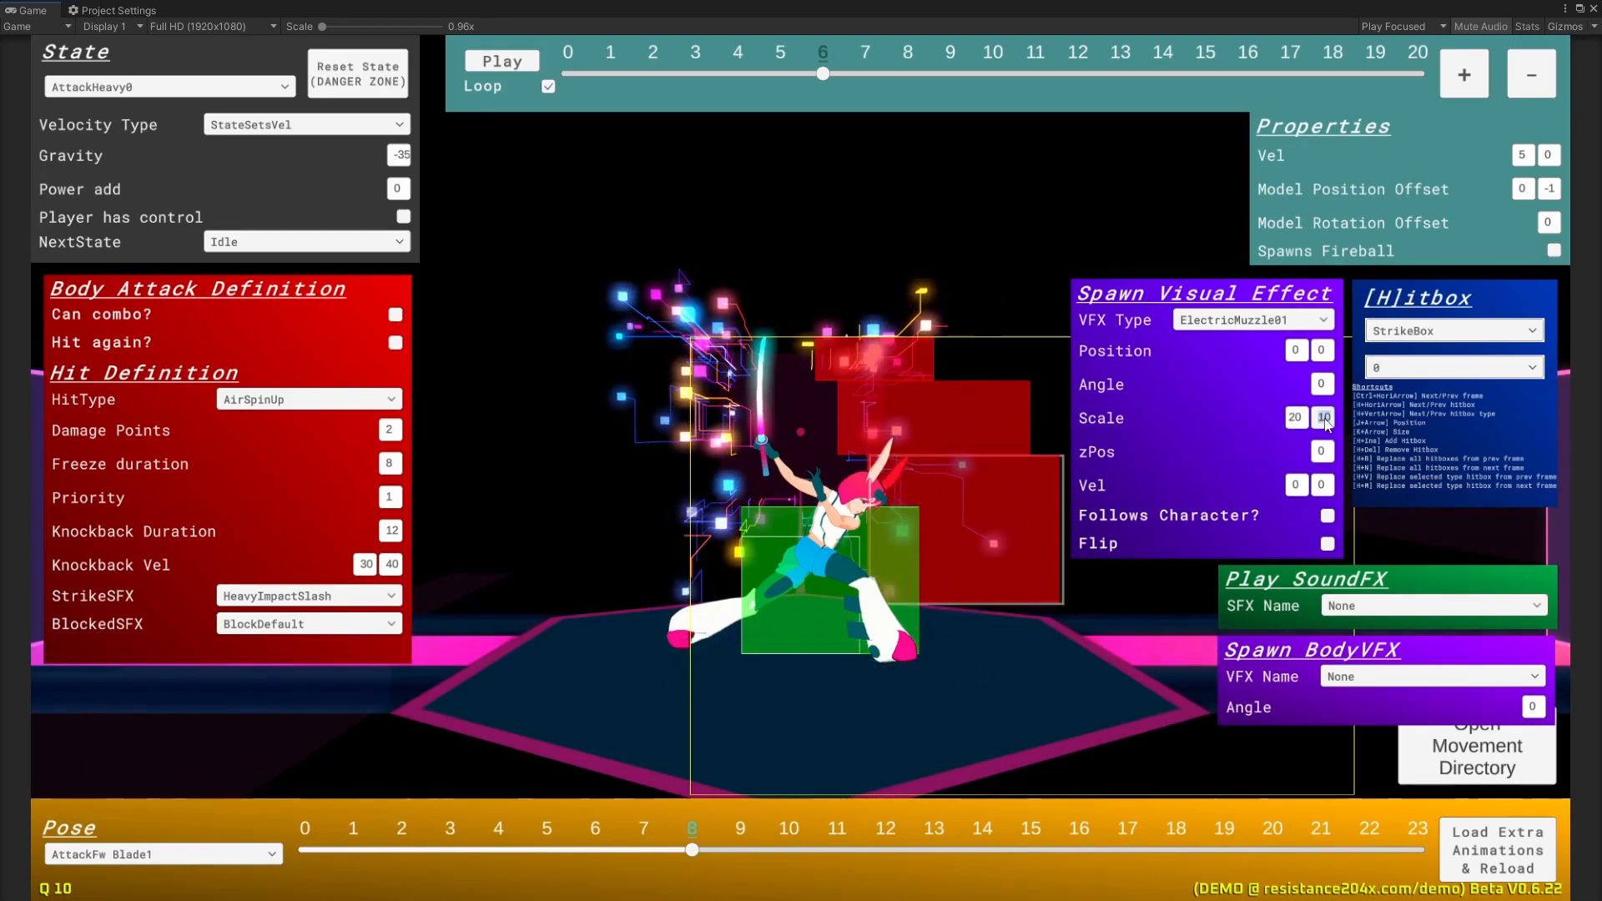
pyautogui.write('20')
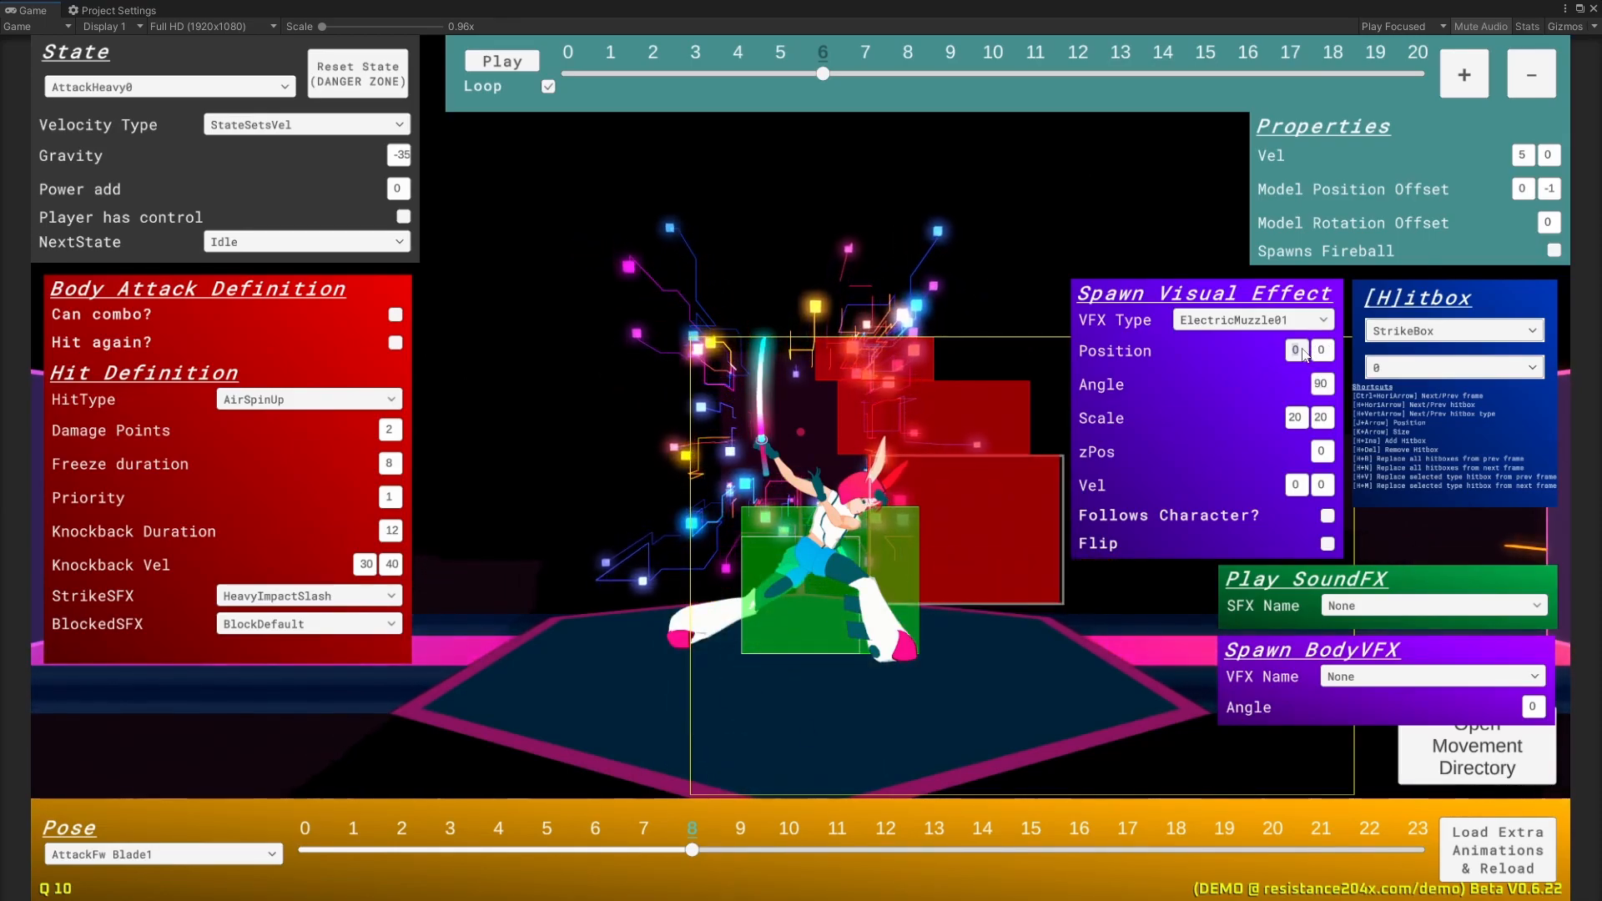
# Step: Set the position of frame 6's visual effect to 0 and 15
pyautogui.write('10')
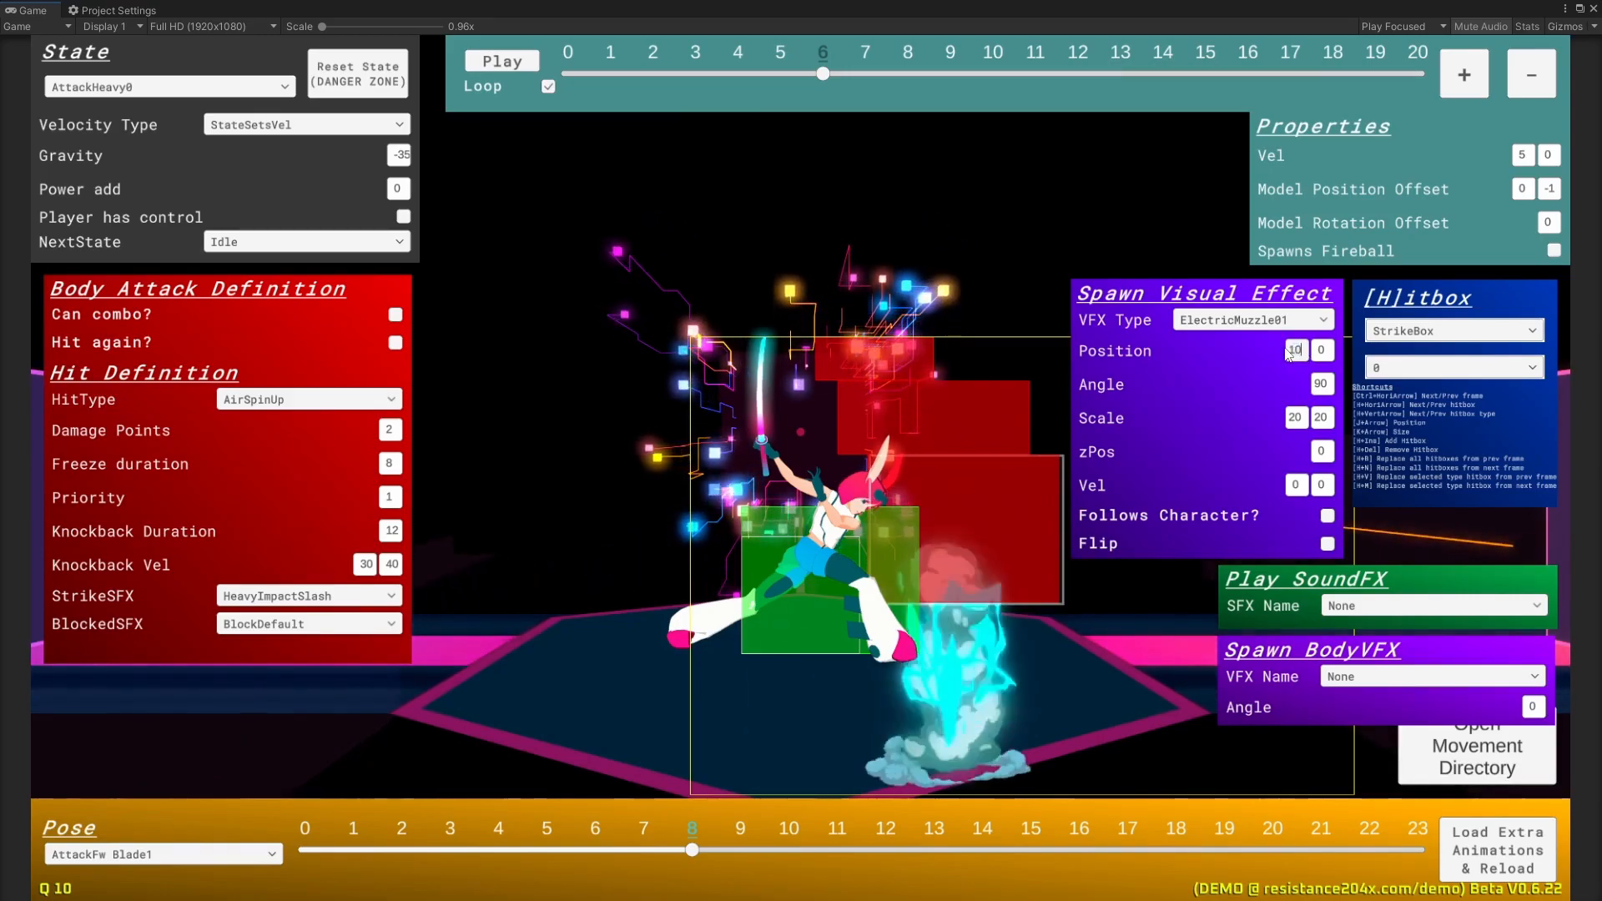
pyautogui.click(1327, 351)
pyautogui.write('30')
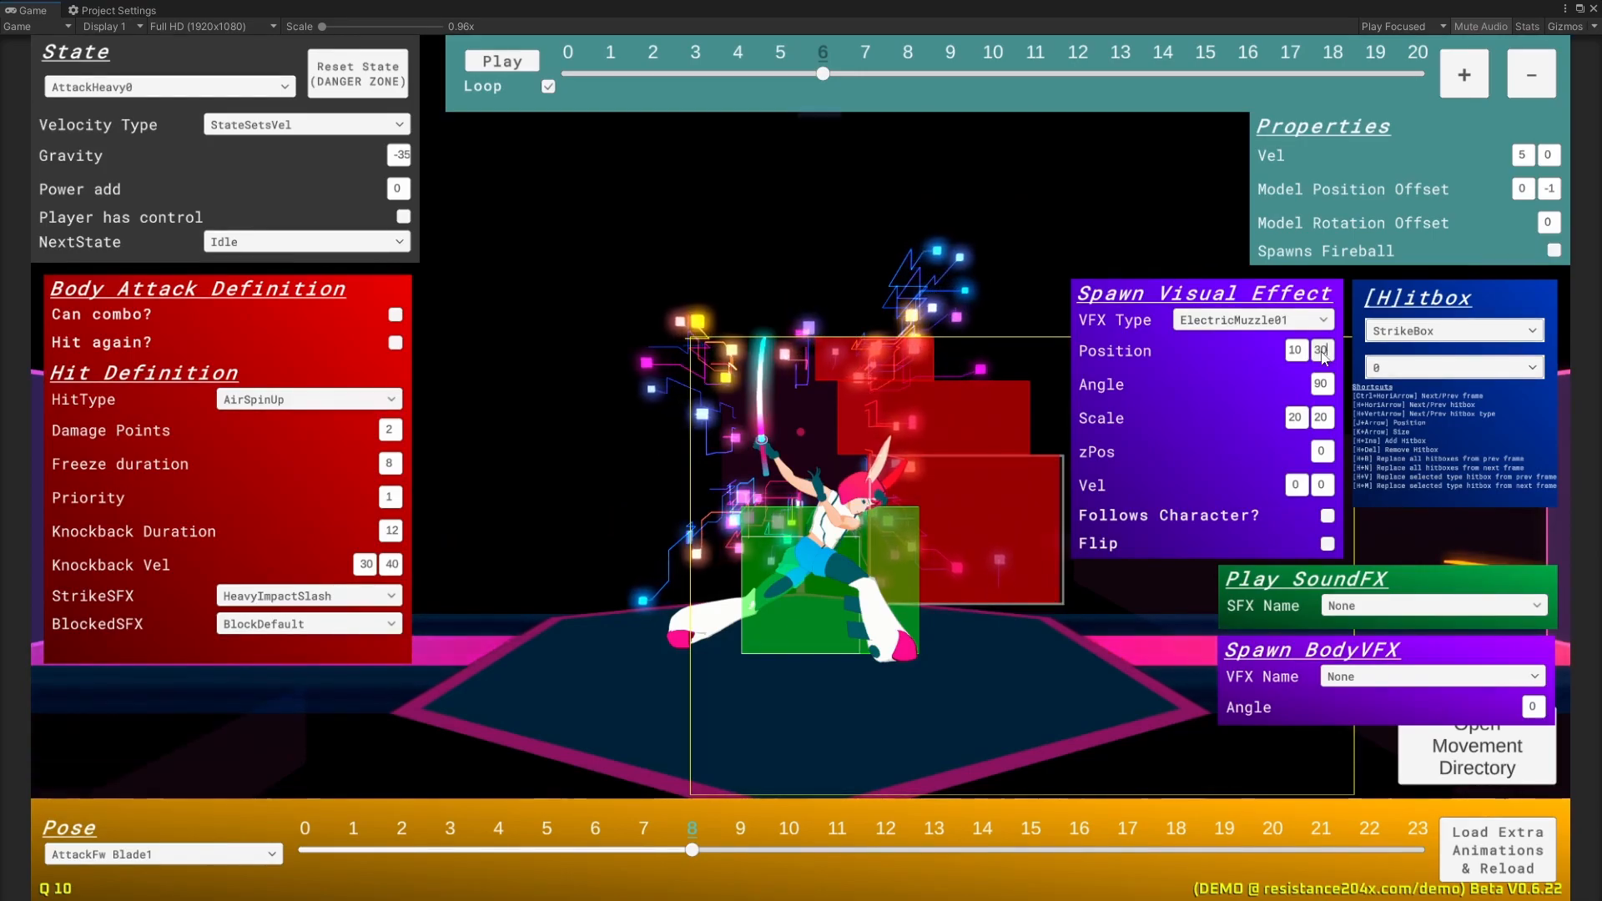
pyautogui.moveTo(1326, 350); pyautogui.dragTo(1307, 356)
pyautogui.write('10')
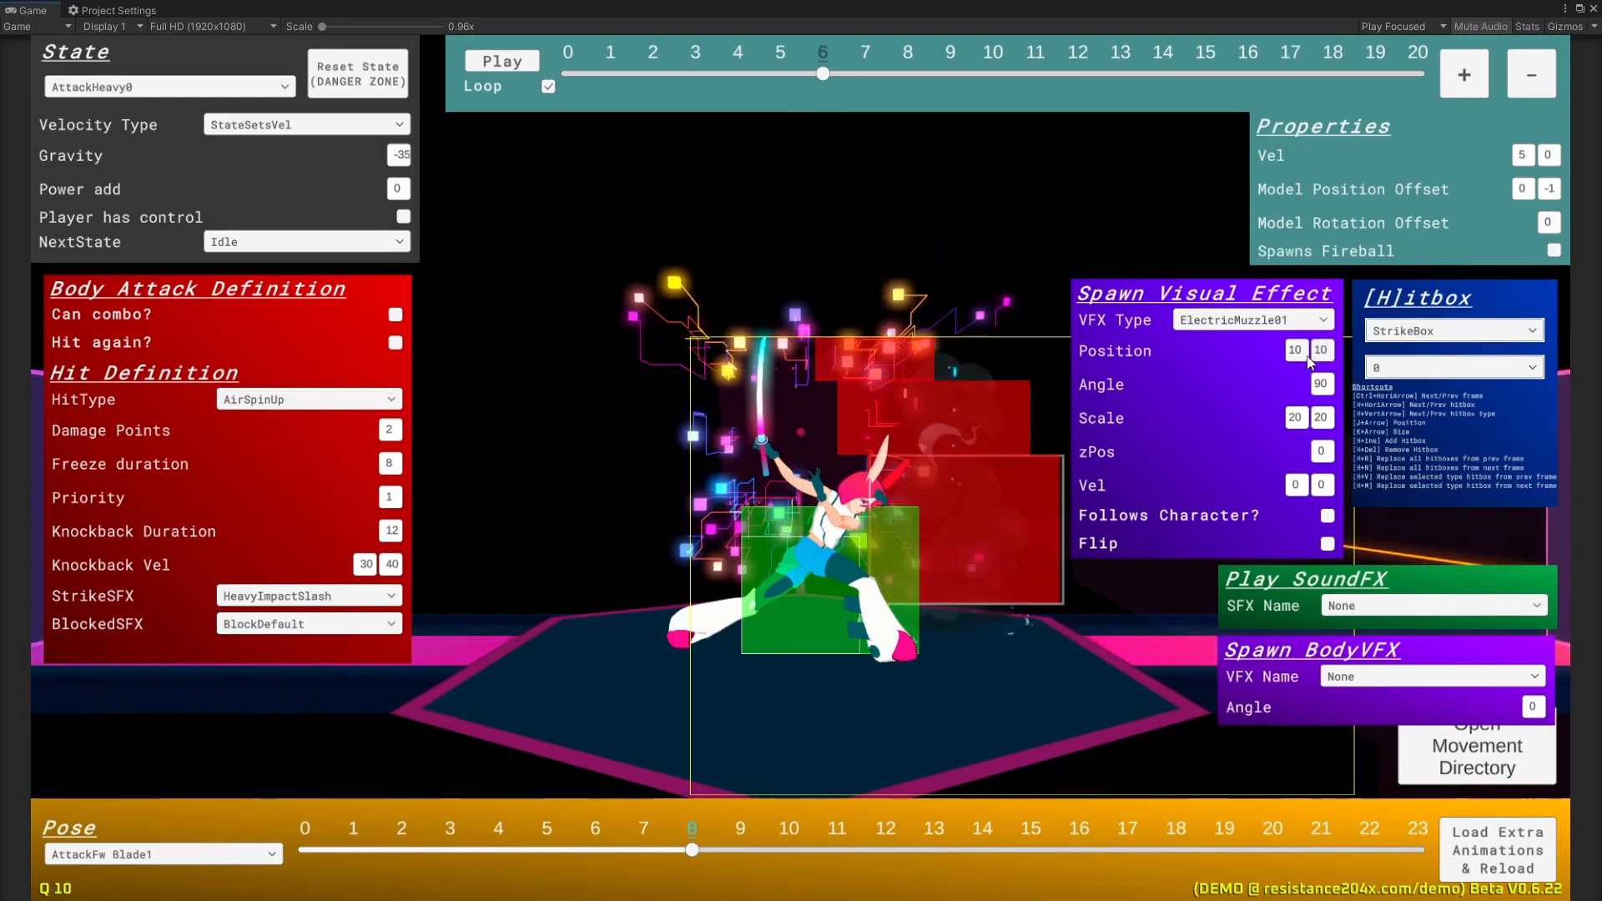
pyautogui.press('BackSpace')
pyautogui.write('5')
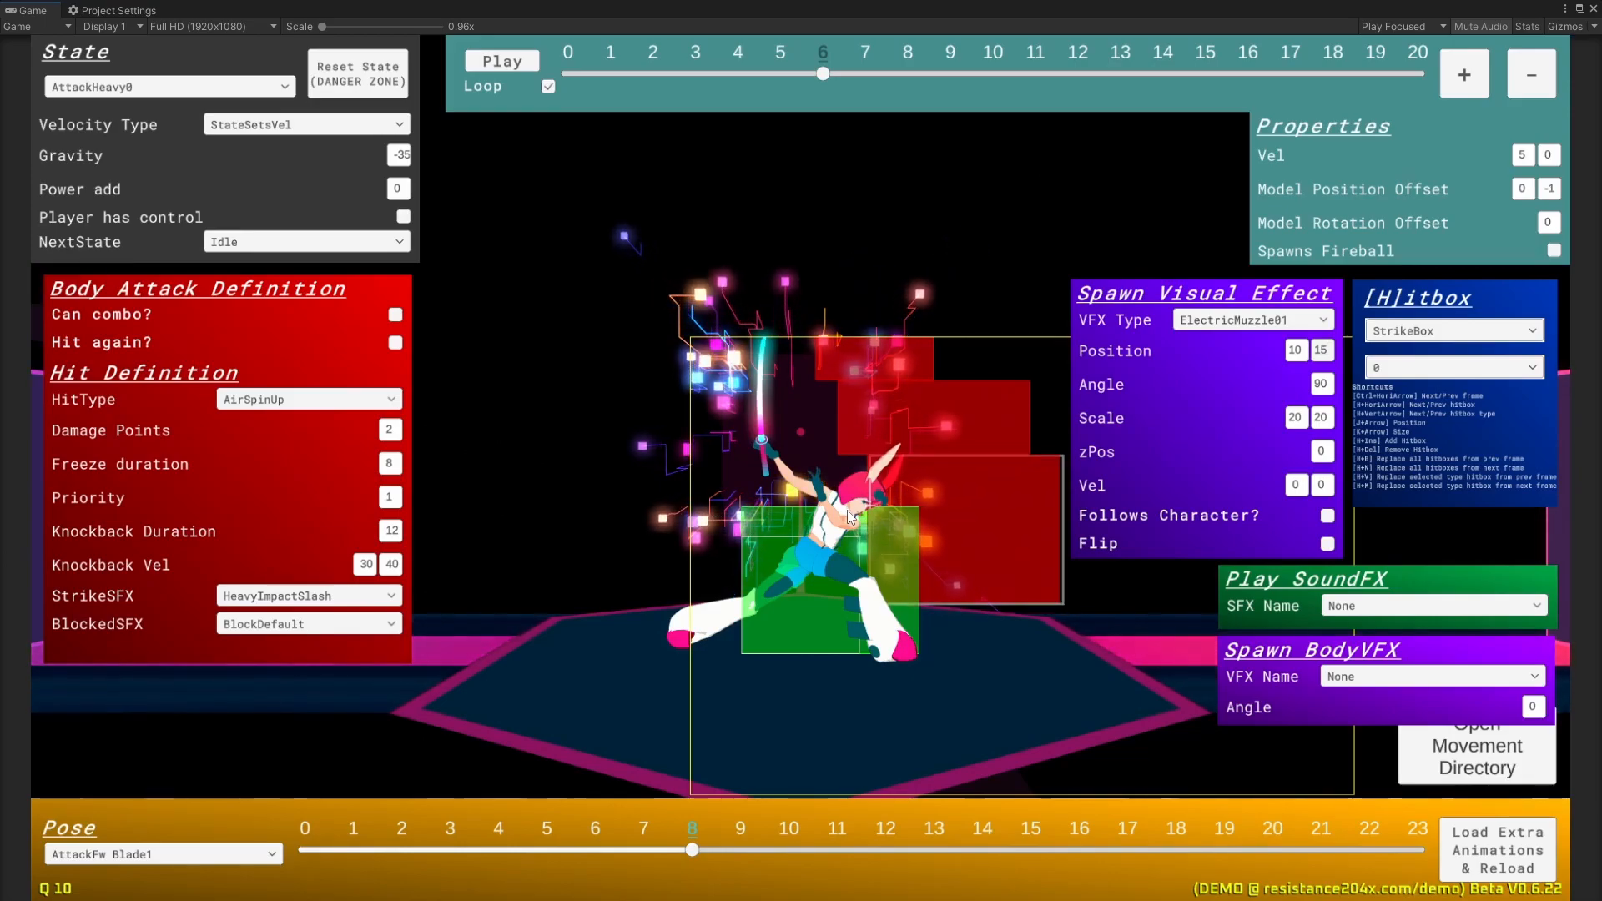
pyautogui.click(1295, 350)
pyautogui.write('0')
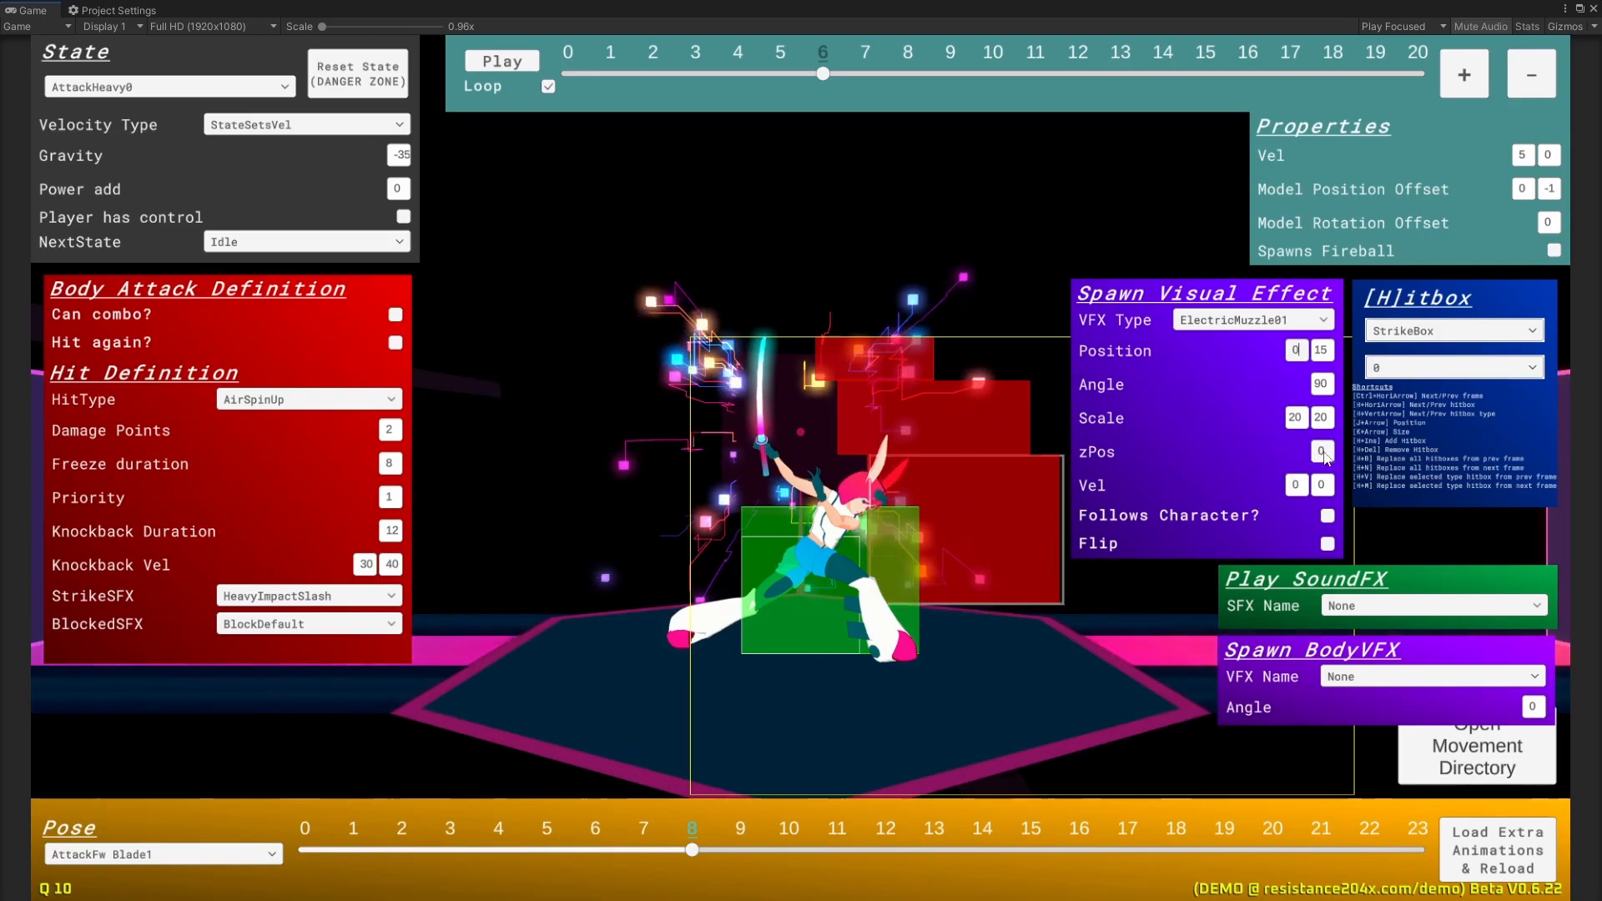
# Step: Set the zPos of frame 6's visual effect to 10 and make the effect follow the character
pyautogui.write('10')
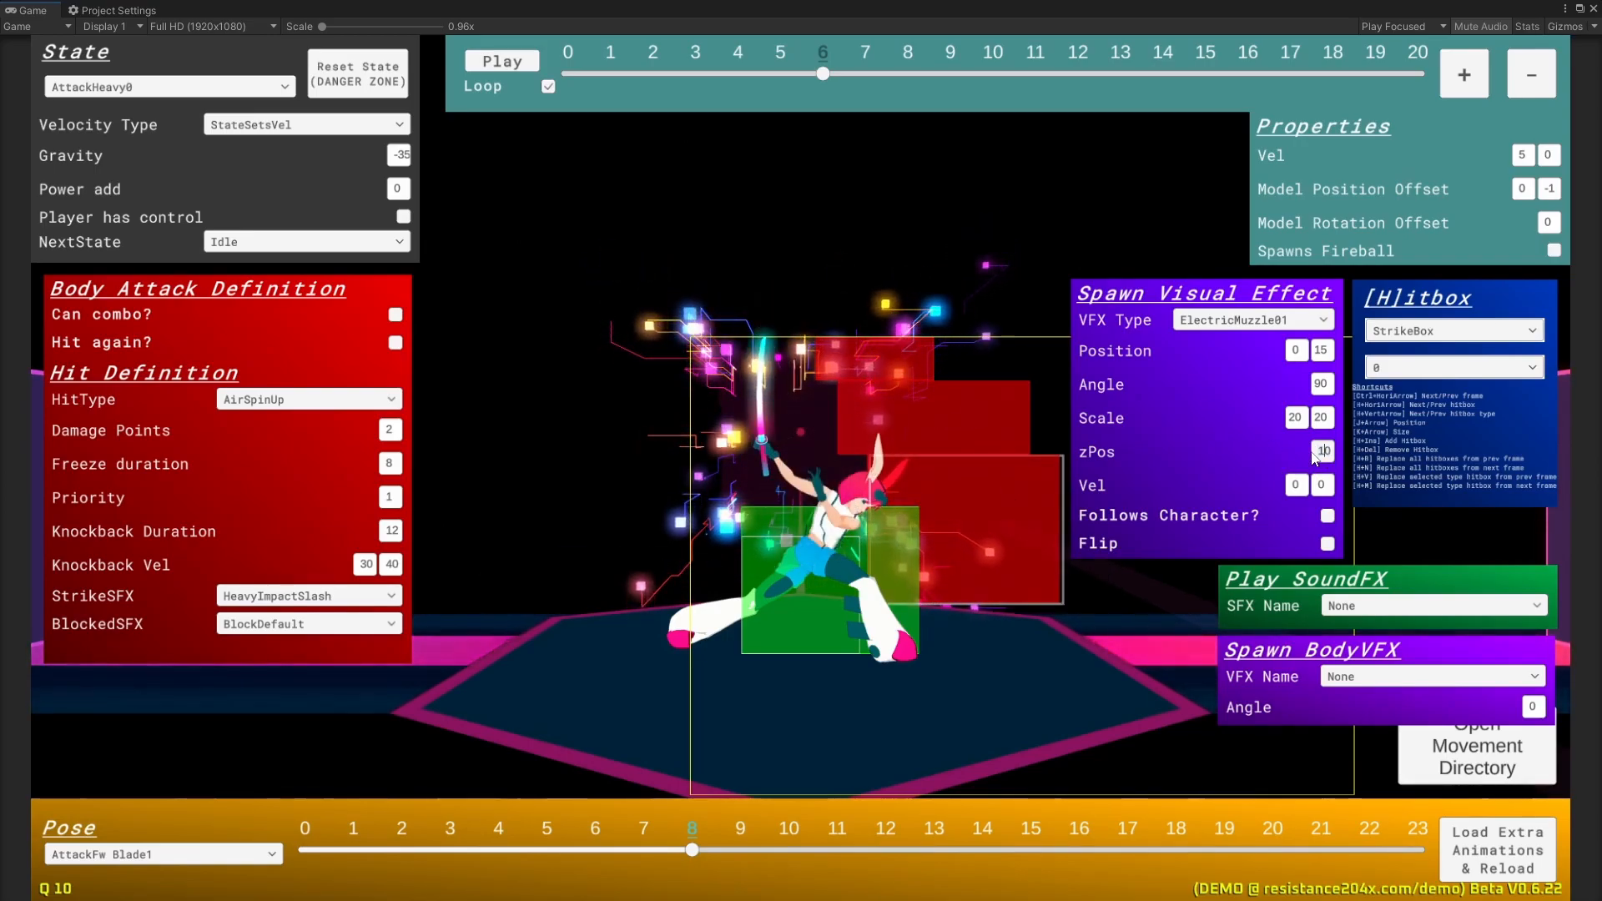
pyautogui.press('BackSpace')
pyautogui.press('BackSpace')
pyautogui.write('-1')
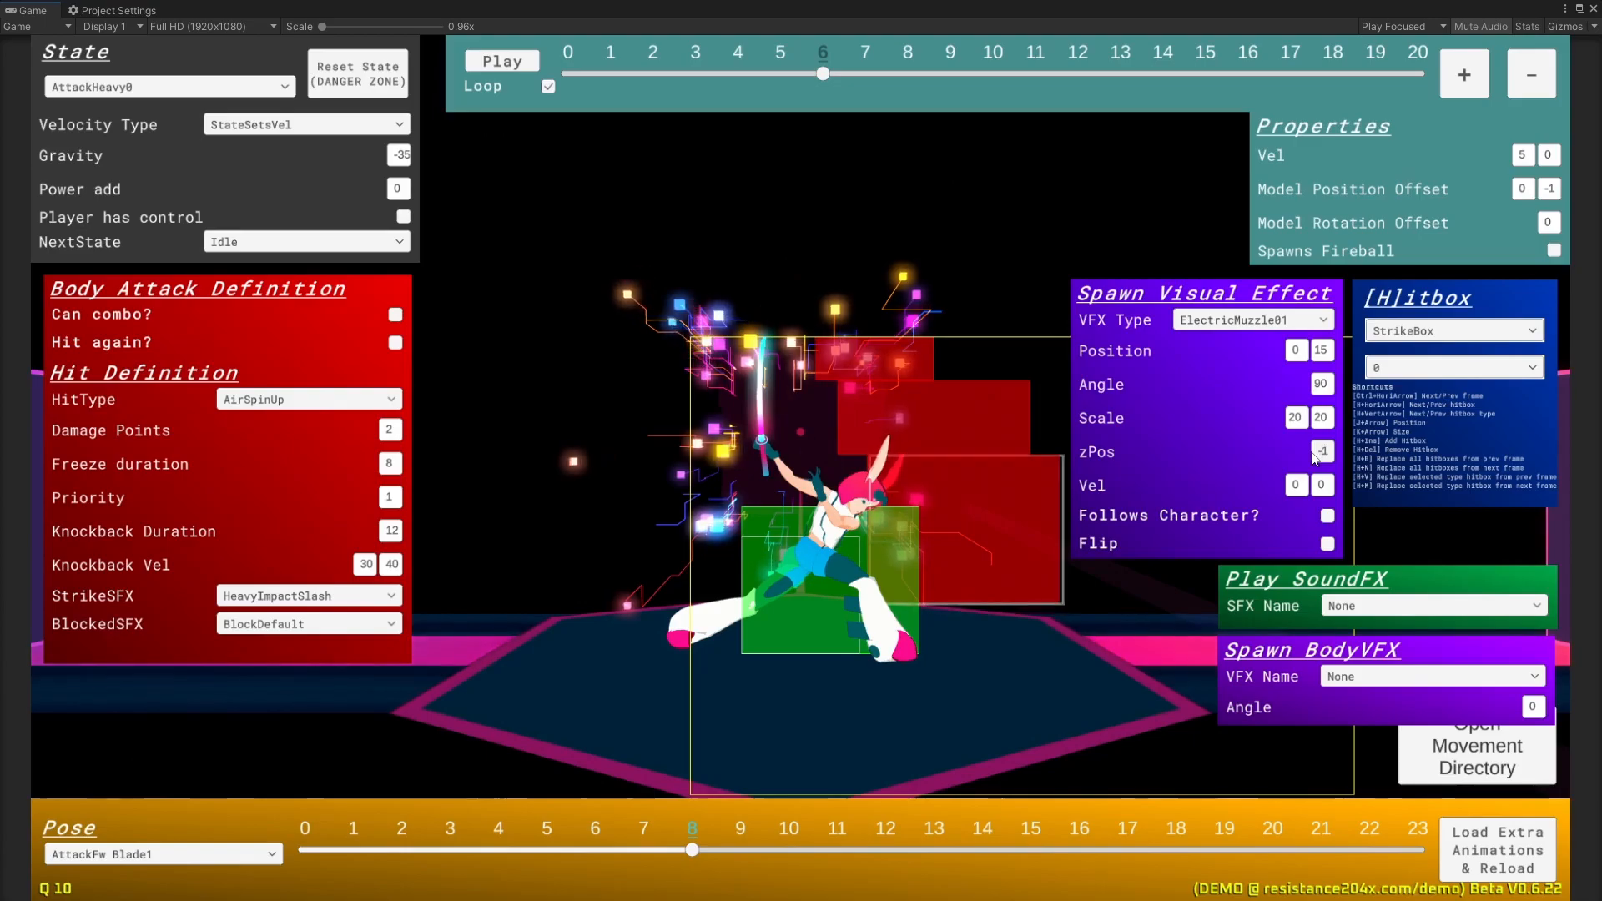
pyautogui.click(1328, 517)
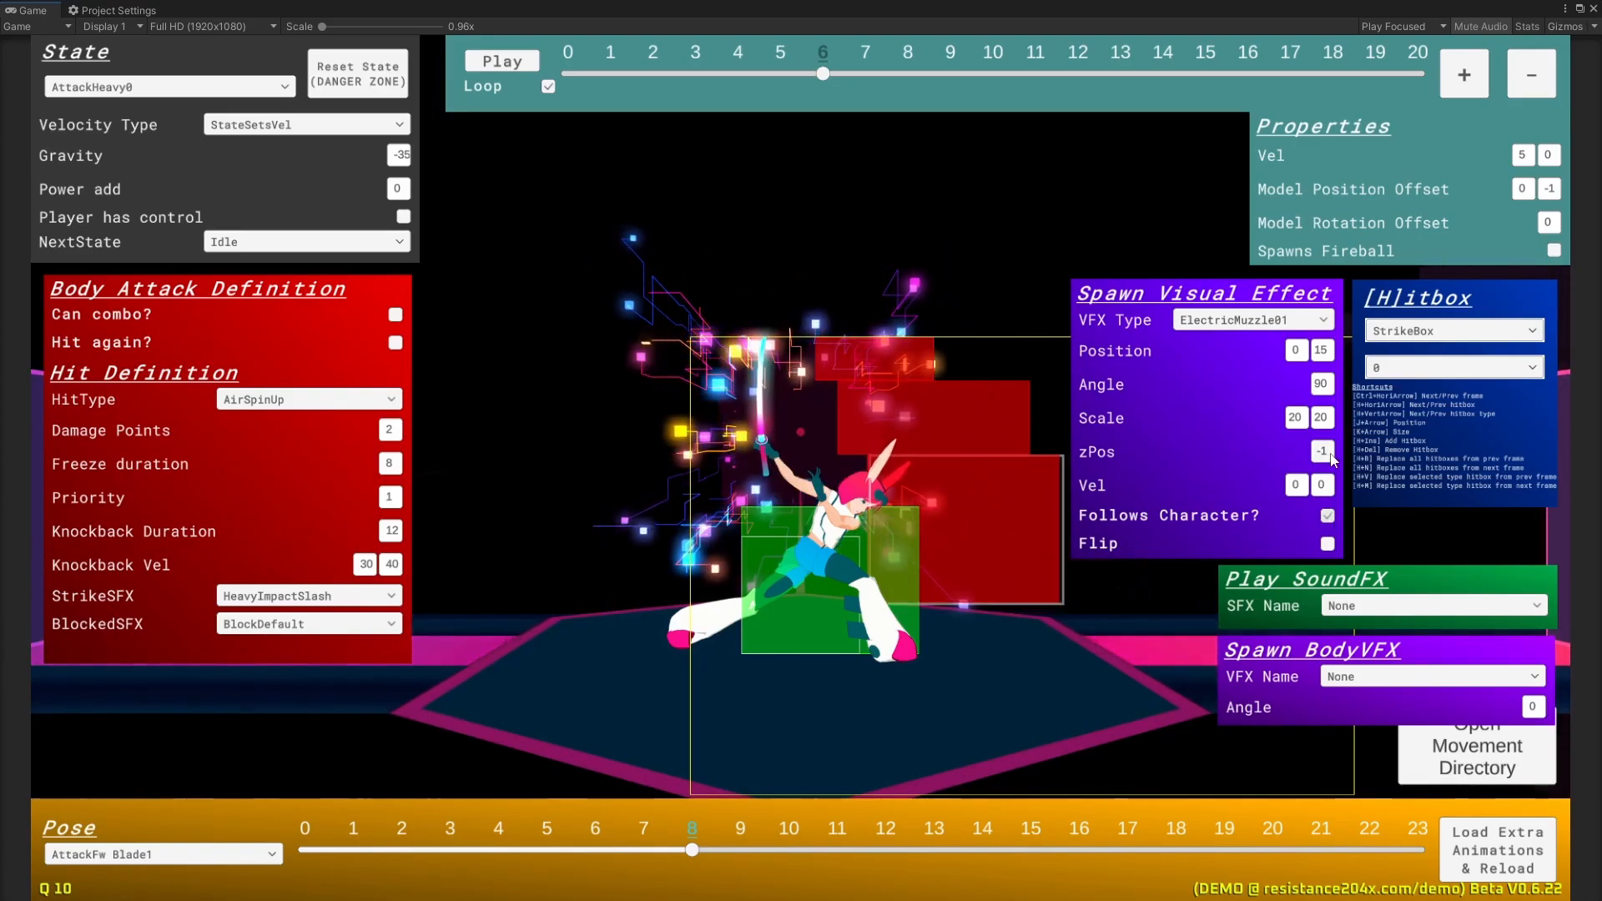
pyautogui.write('5')
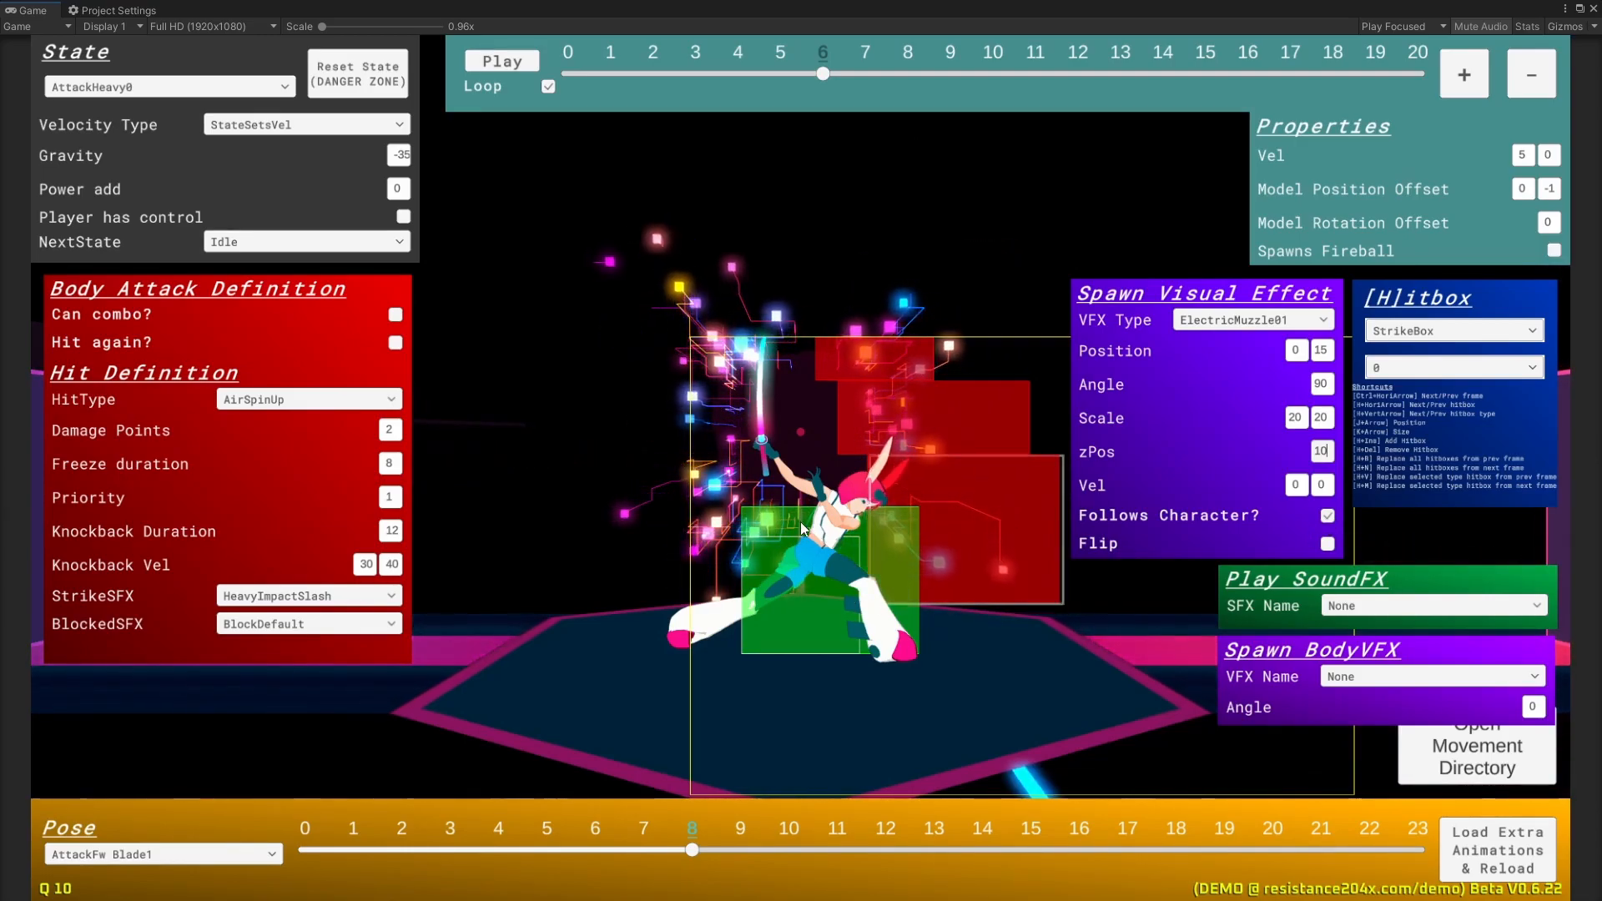
# Step: Turn on Flip for frame 6's visual effect, and preview it across frames 5 and 6 and in the match
pyautogui.click(789, 72)
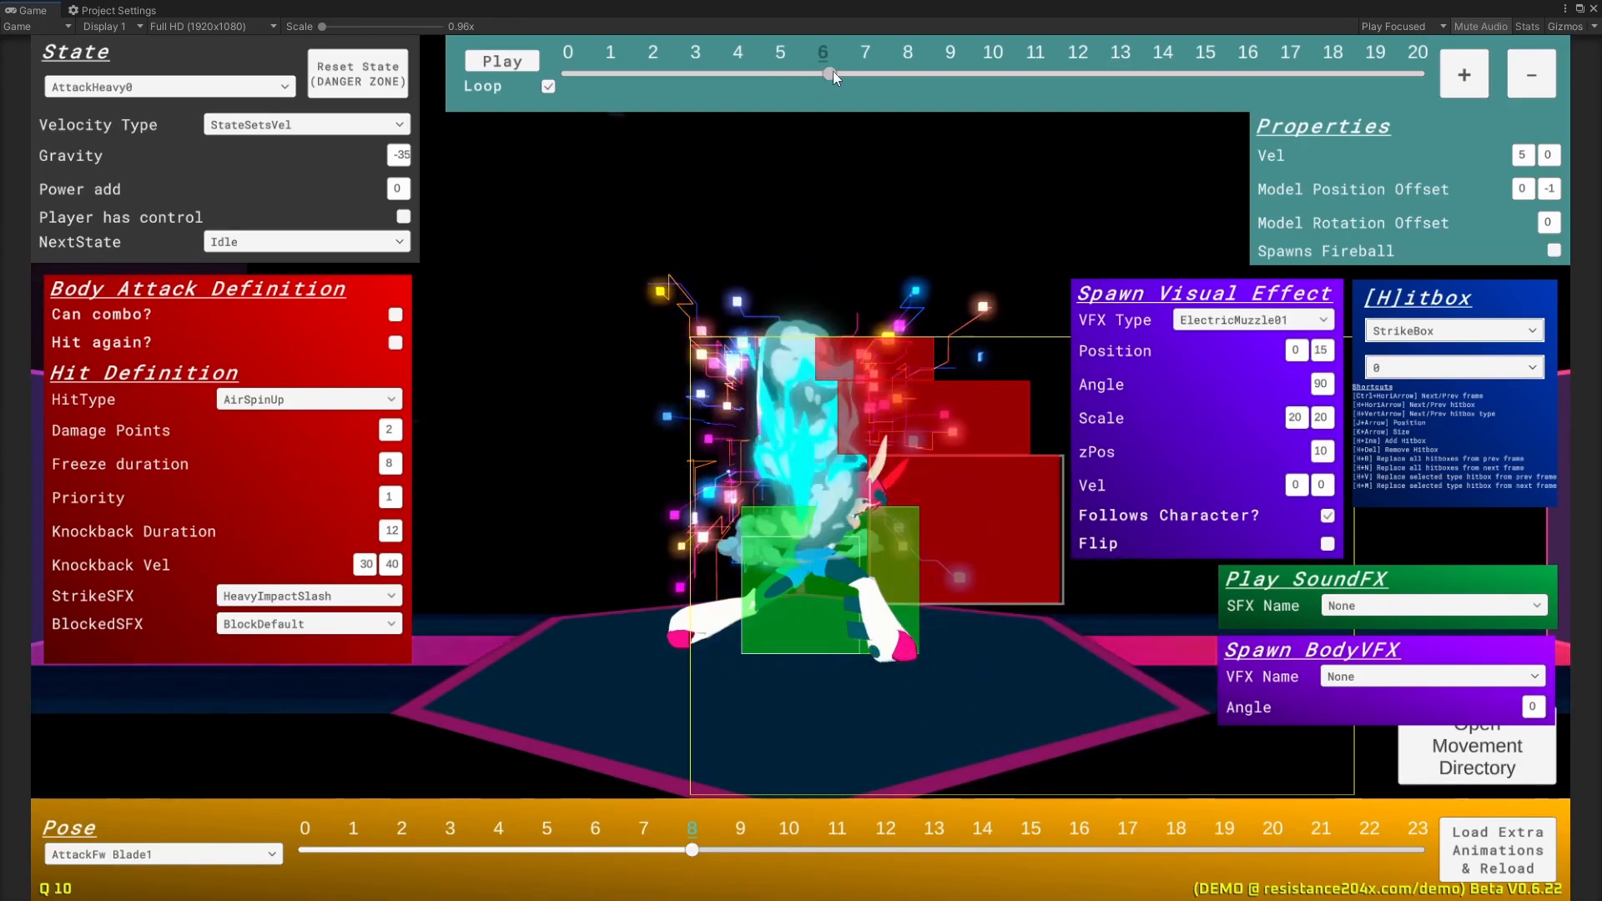
pyautogui.click(806, 77)
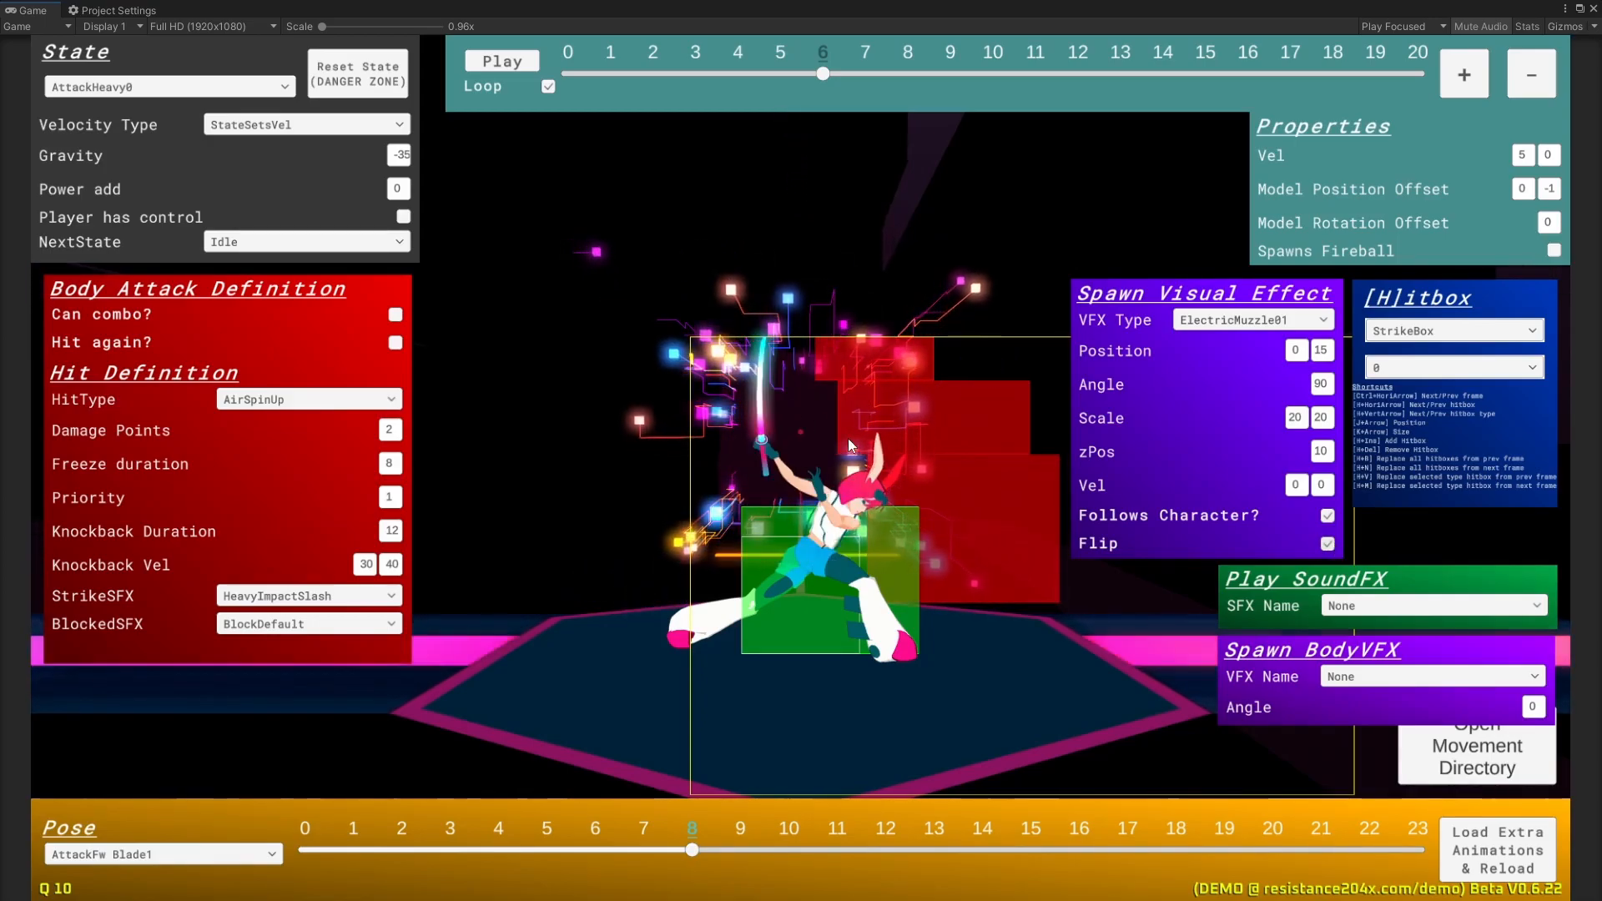
pyautogui.click(1328, 543)
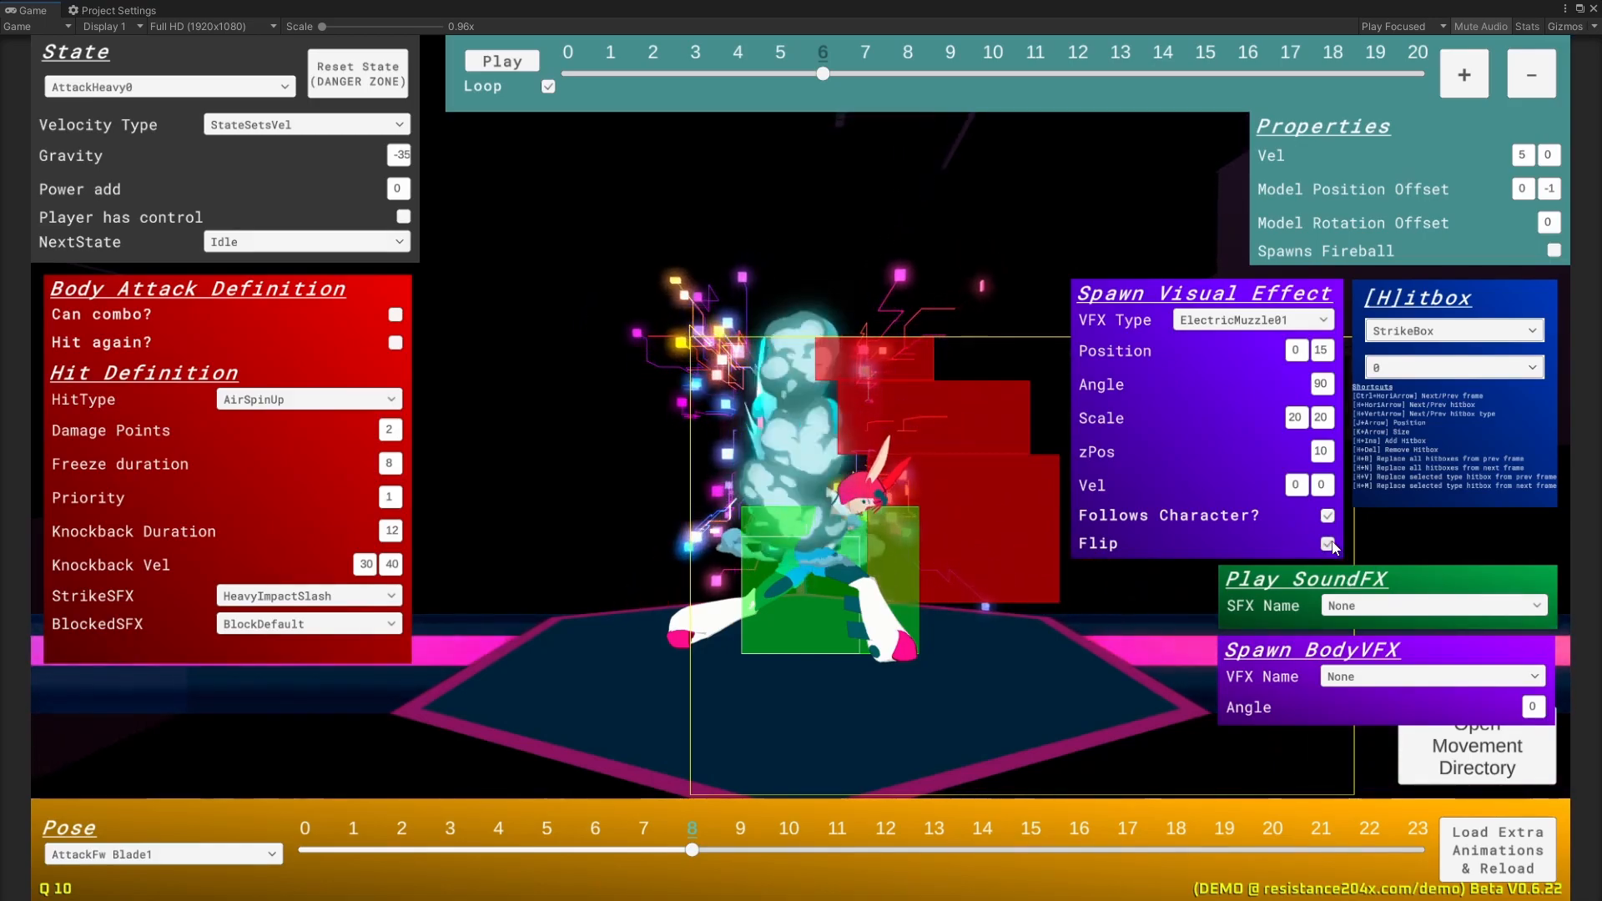
pyautogui.click(781, 75)
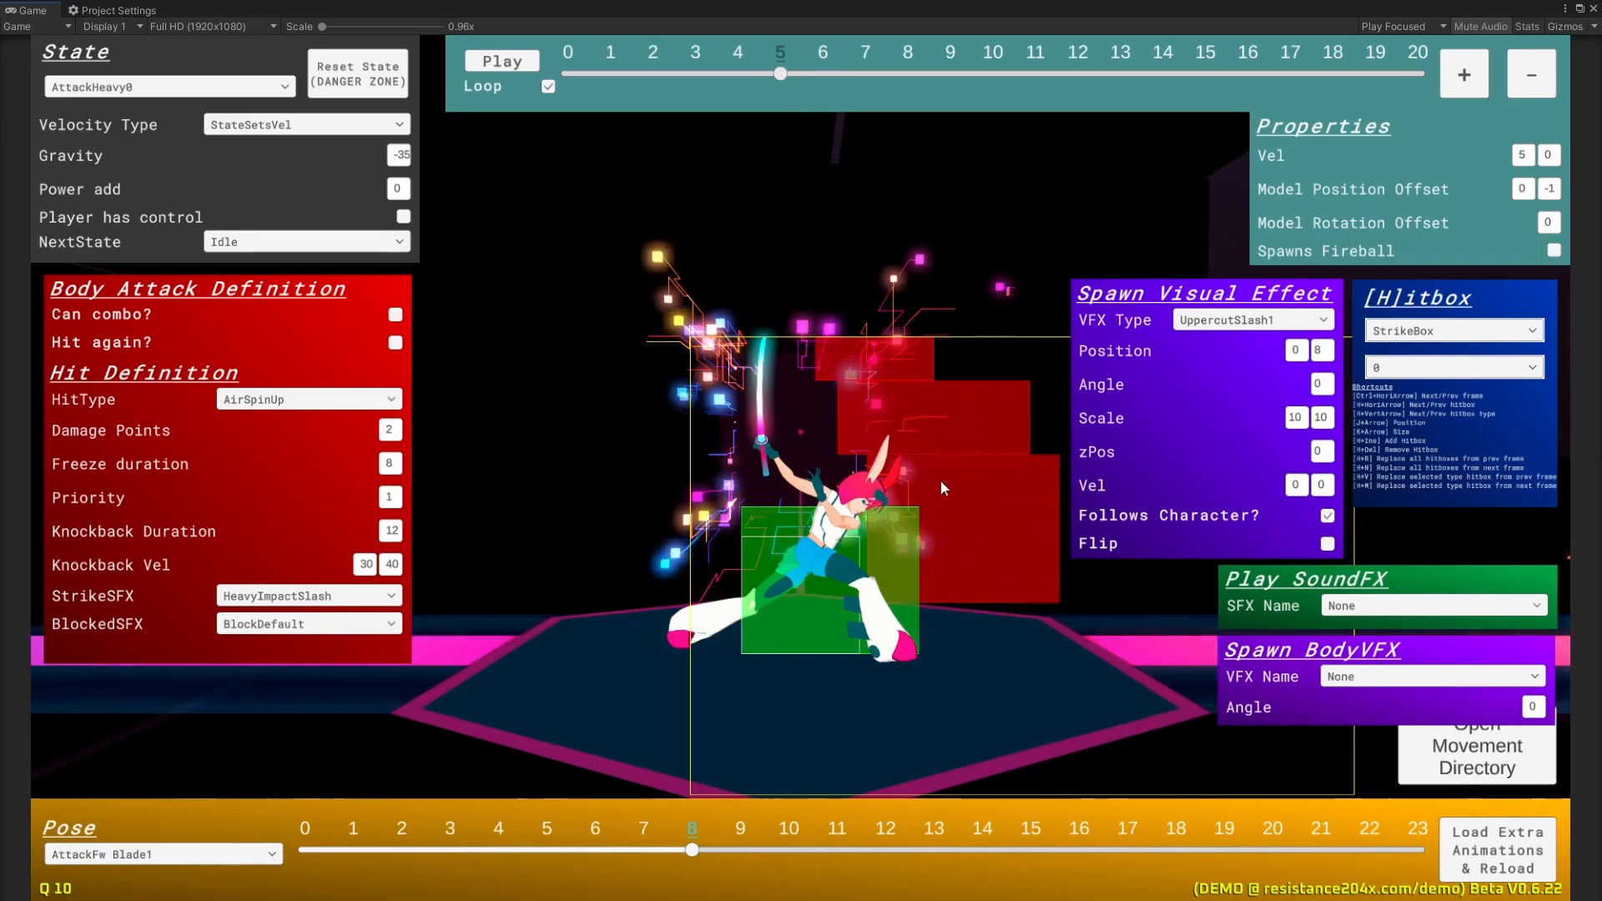
pyautogui.click(823, 74)
pyautogui.press('Escape')
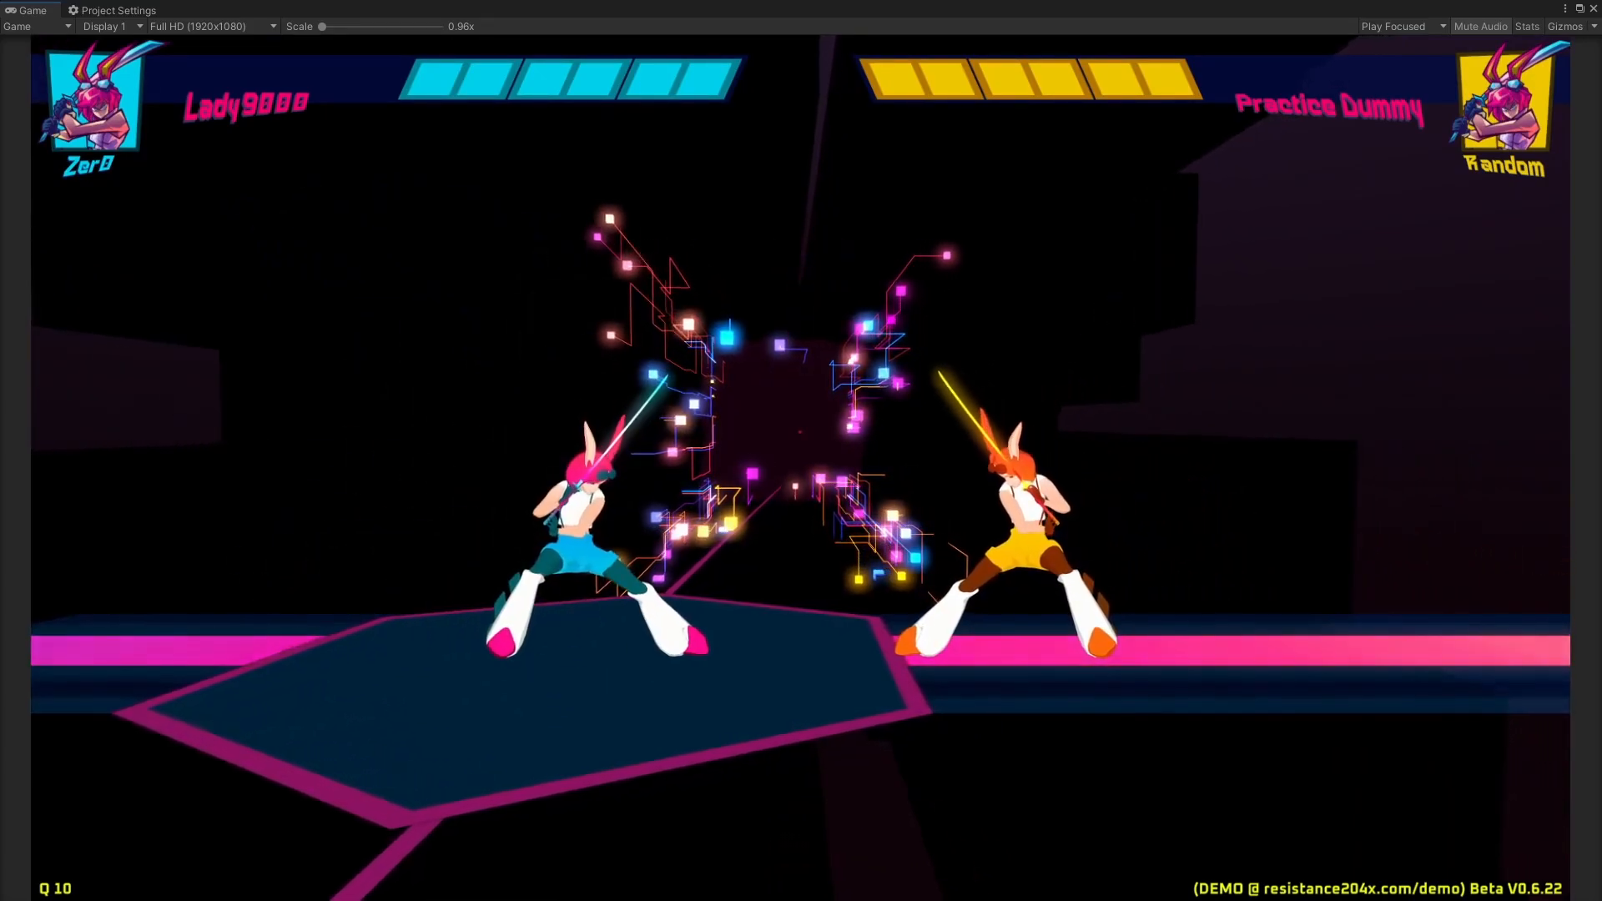
# Step: Back in the state editor, set frame 6's visual effect to None and its sound effect to Toasty
pyautogui.press('Escape')
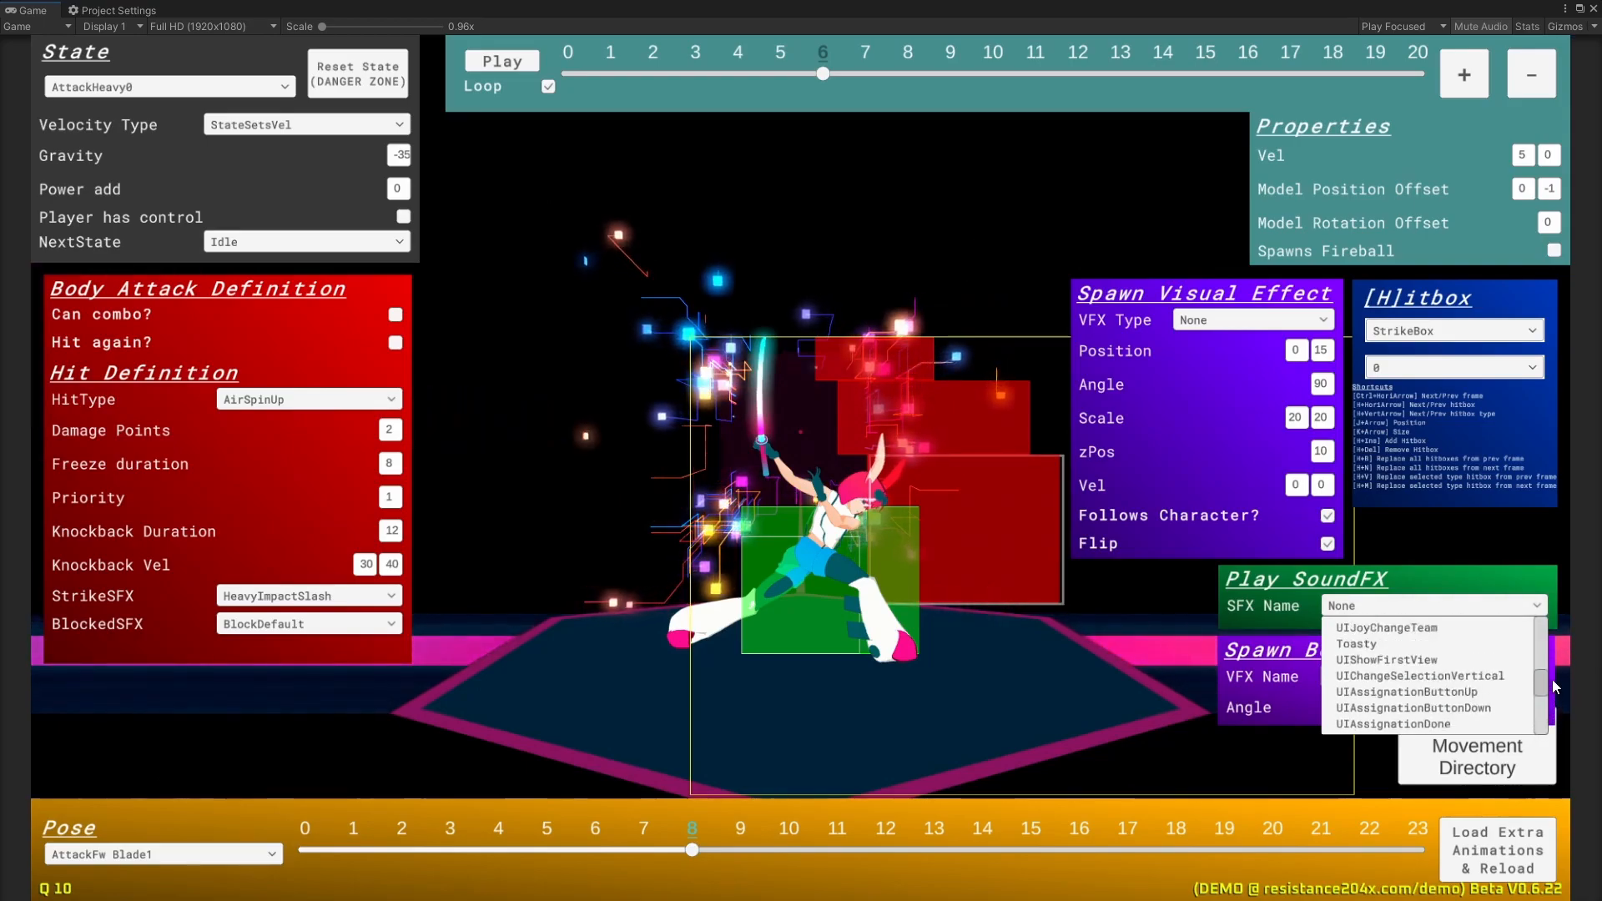
pyautogui.moveTo(1554, 649); pyautogui.dragTo(1548, 675)
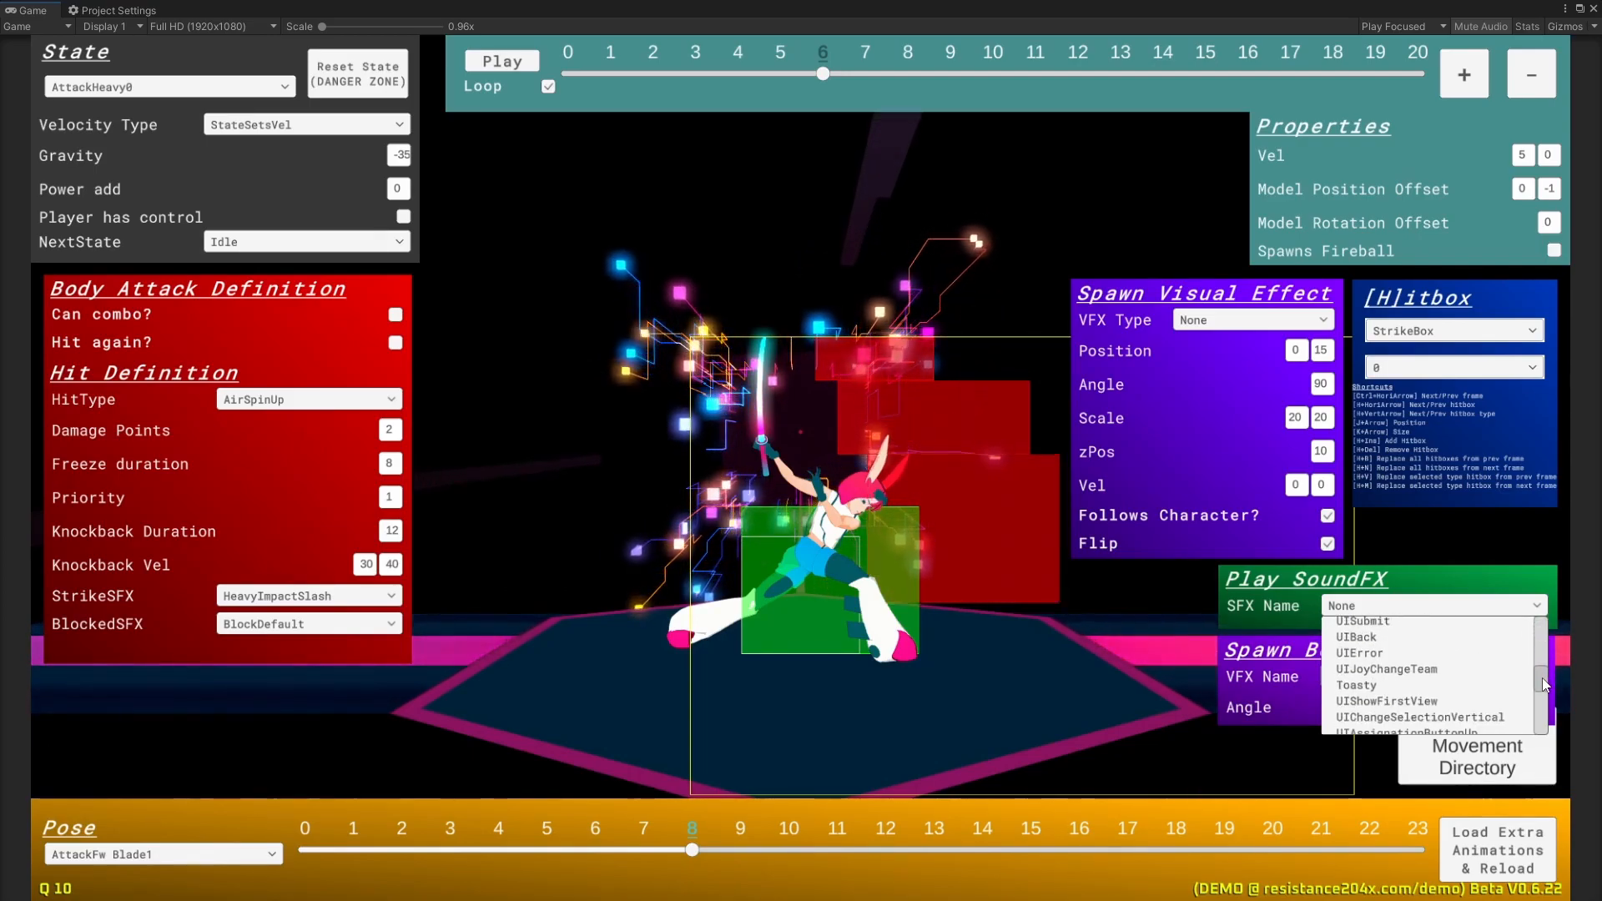
pyautogui.click(1368, 645)
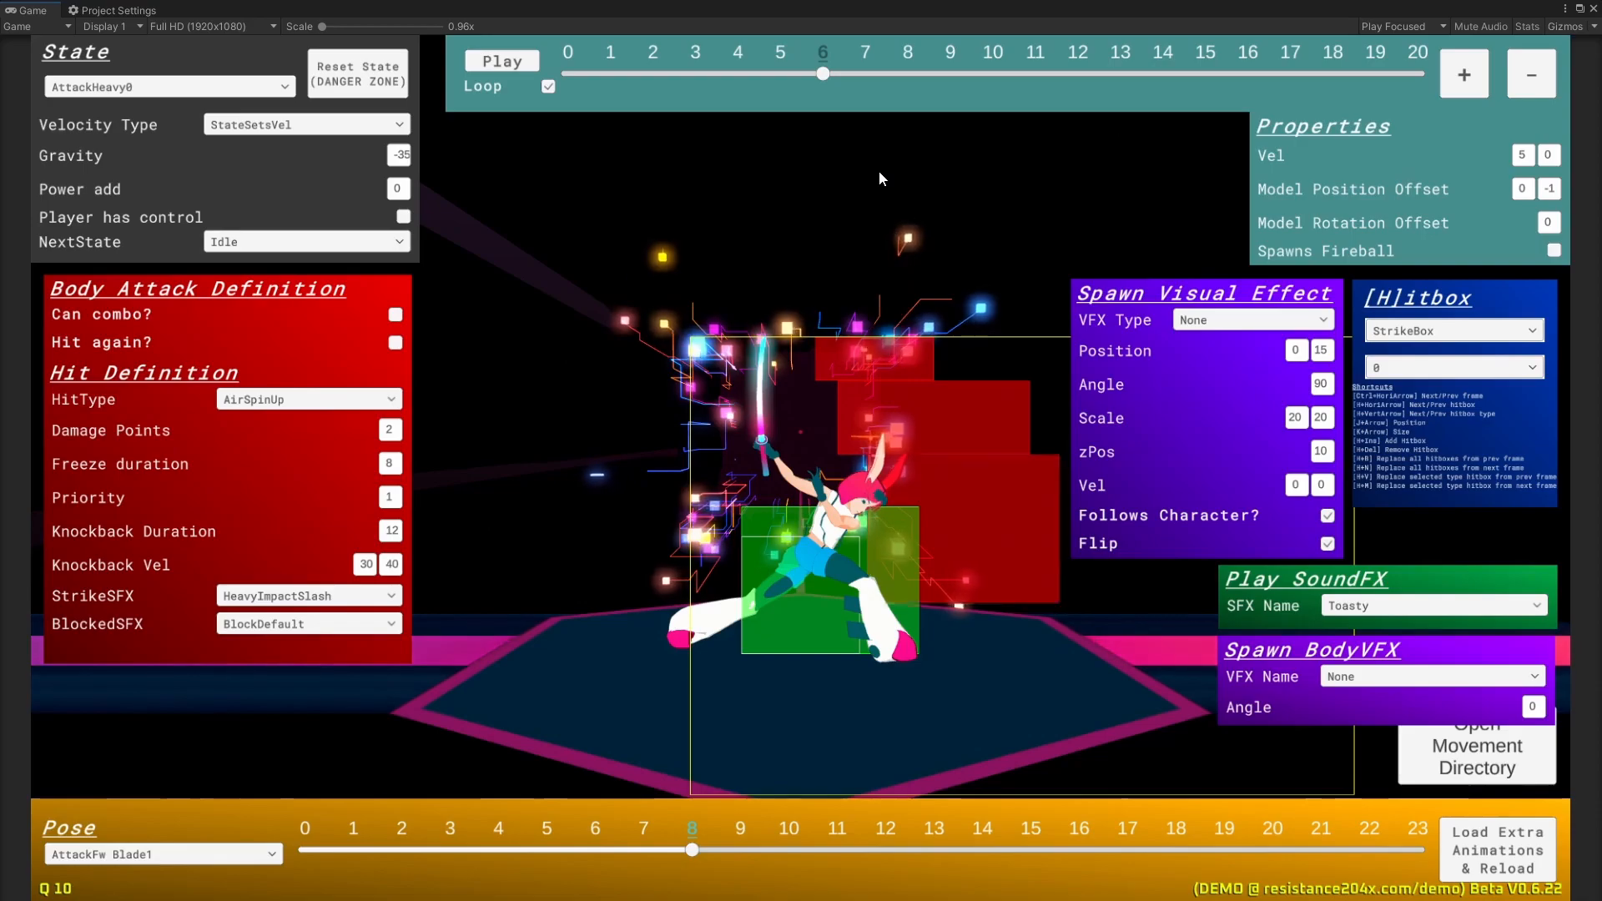
# Step: Test the attack with the Toasty sound effect in the match against the practice dummy
pyautogui.press('Escape')
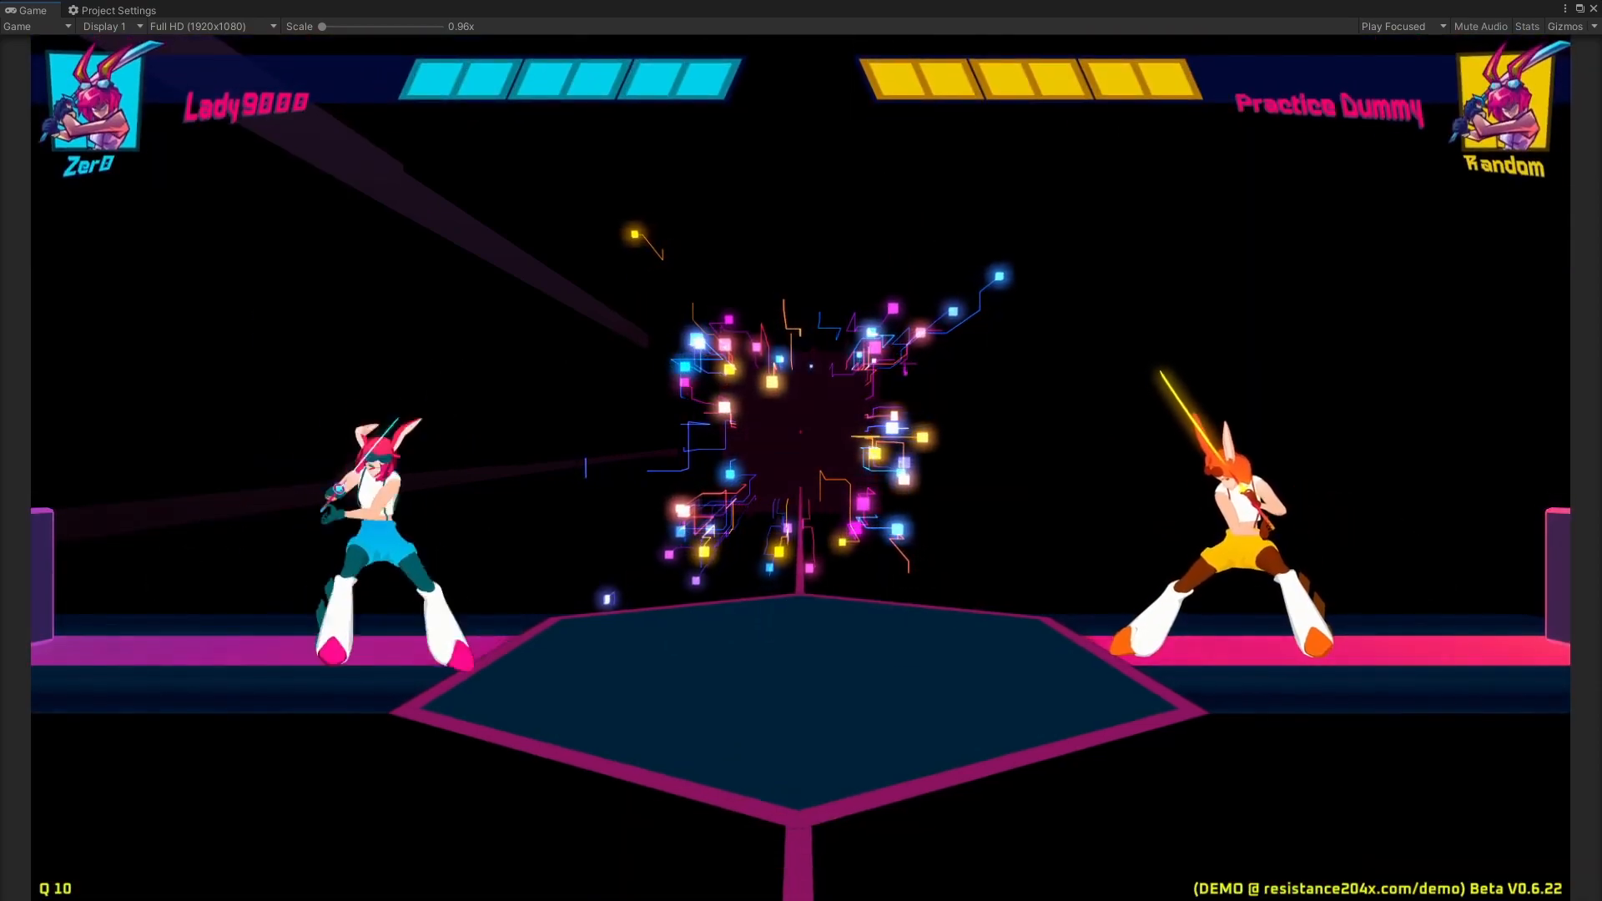
pyautogui.press('d')
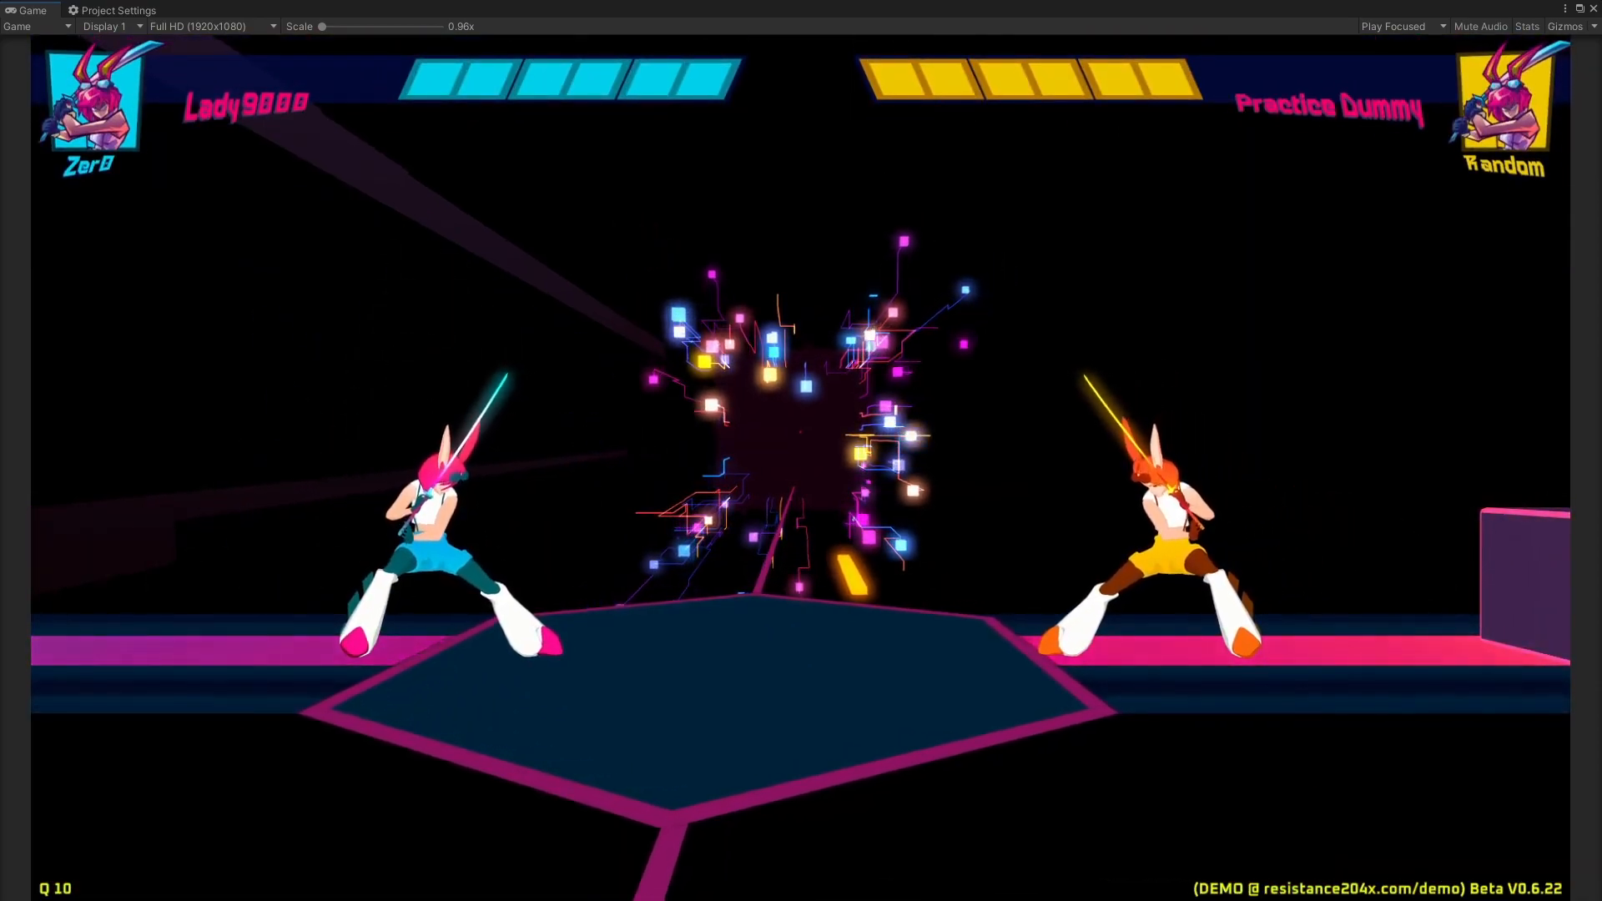
pyautogui.press('d')
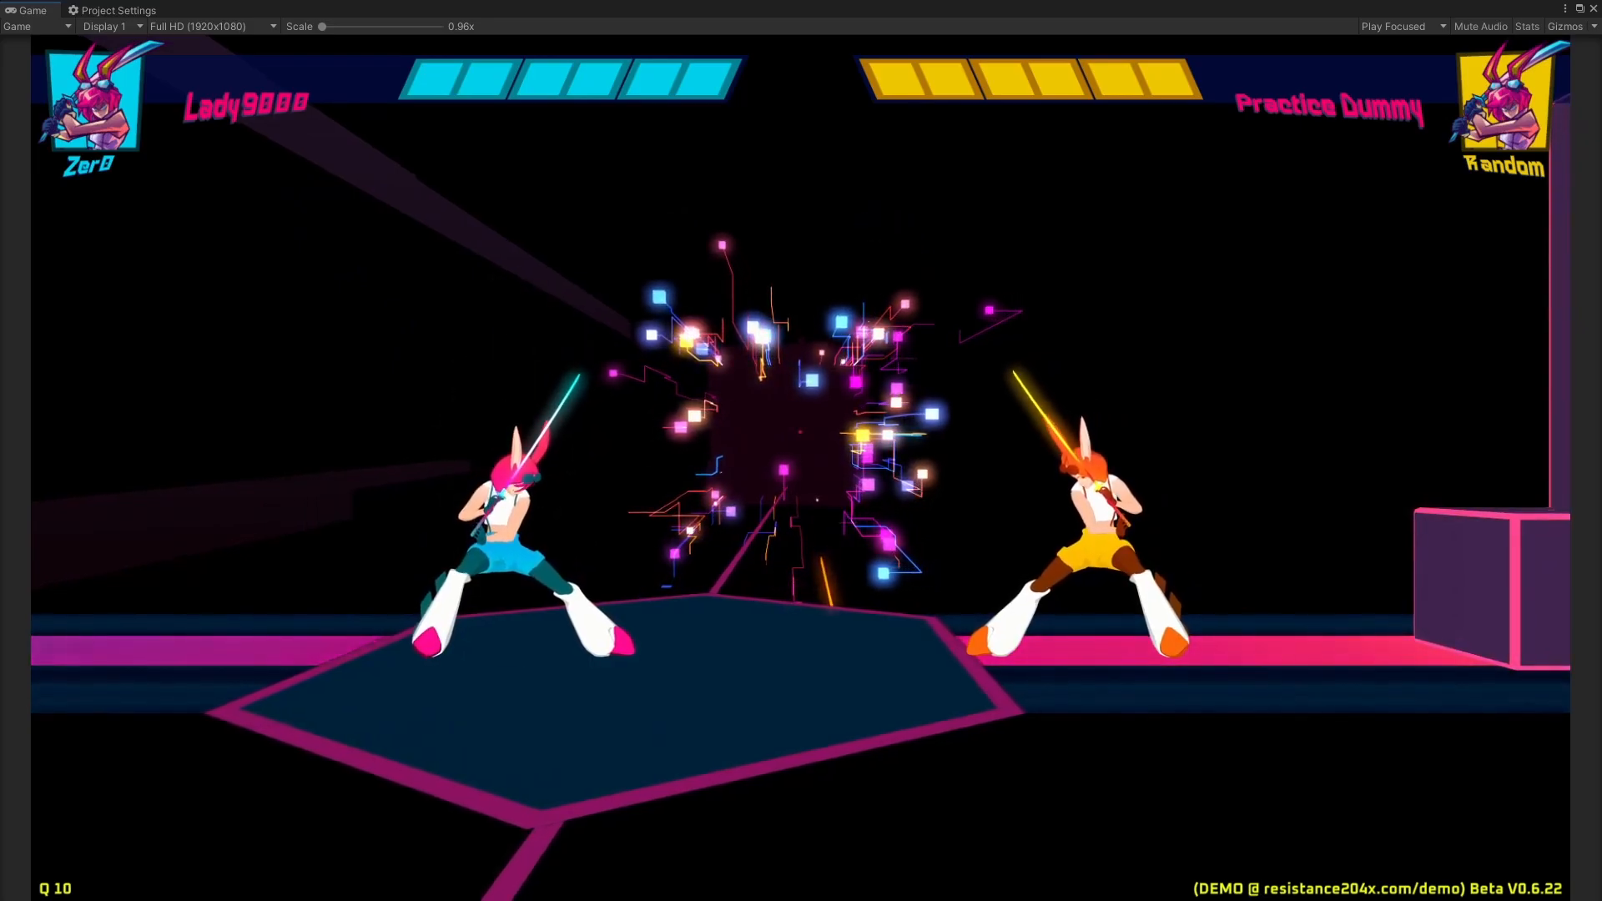
pyautogui.press('d')
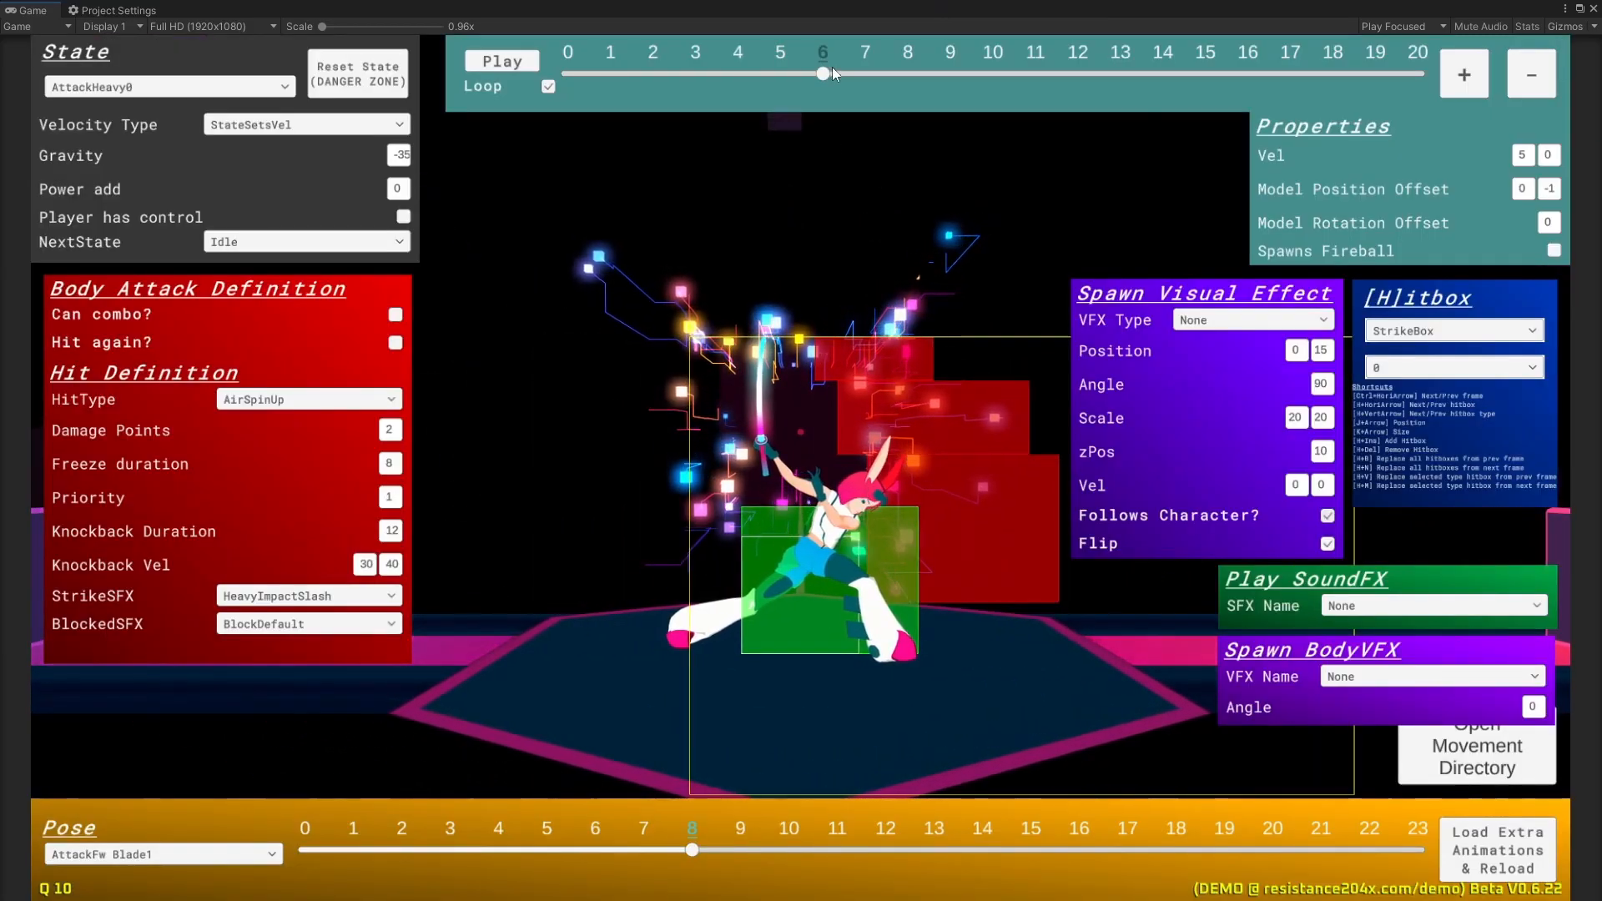
# Step: Back in the state editor, mute the game's audio and go to frame 5 of AttackHeavy0
pyautogui.moveTo(797, 83)
pyautogui.mouseDown()
pyautogui.moveTo(785, 86)
pyautogui.moveTo(816, 83)
pyautogui.mouseUp()
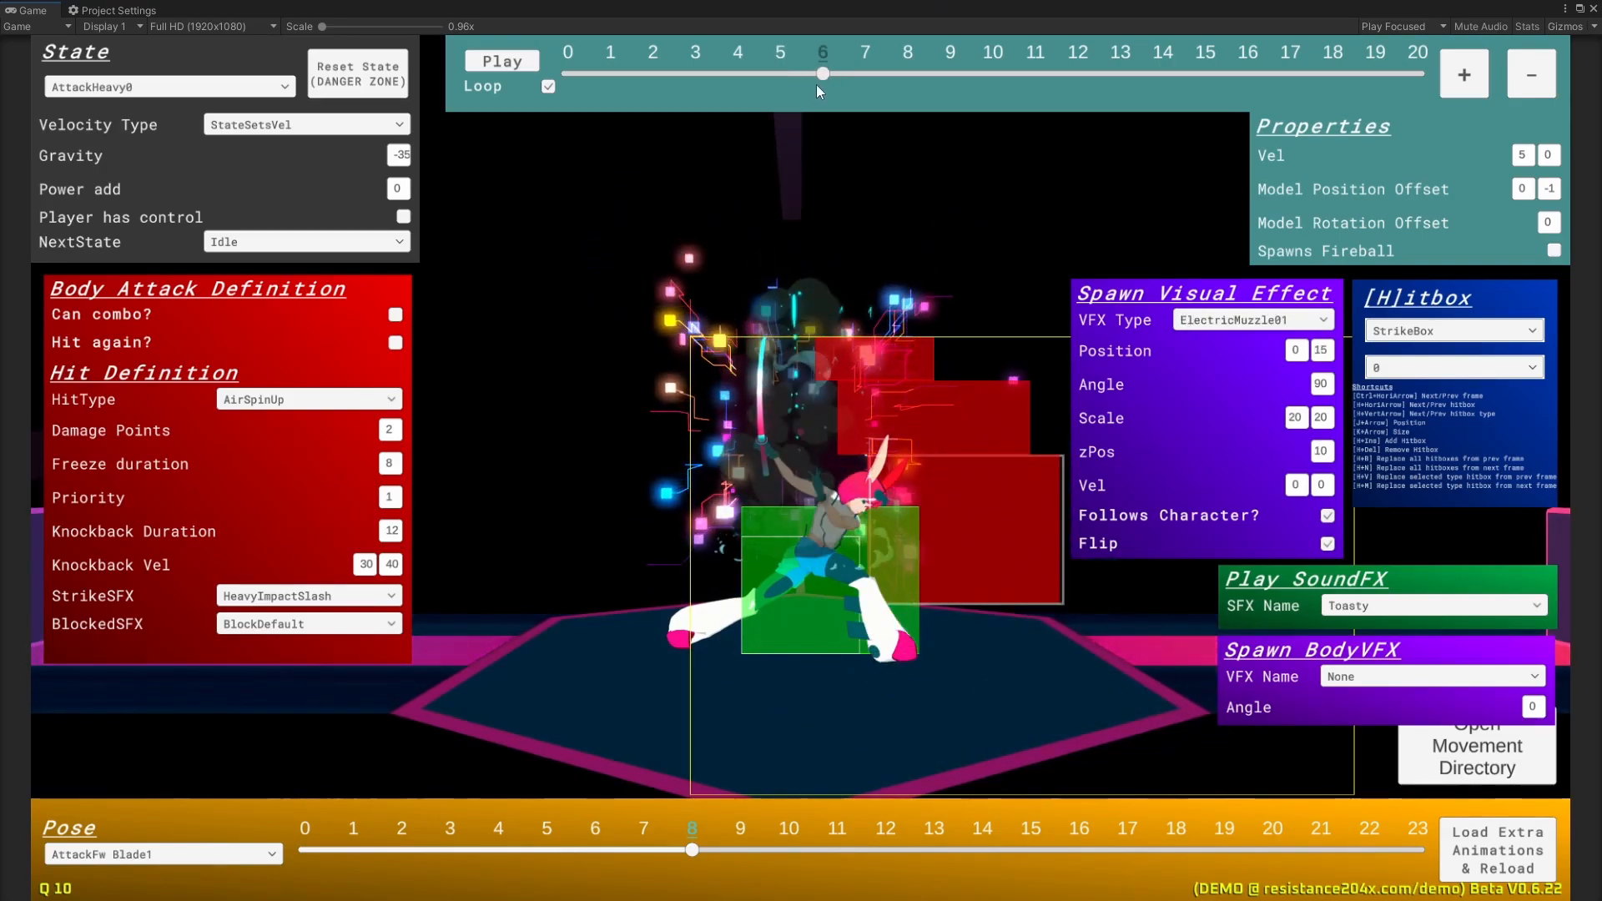
pyautogui.click(1490, 24)
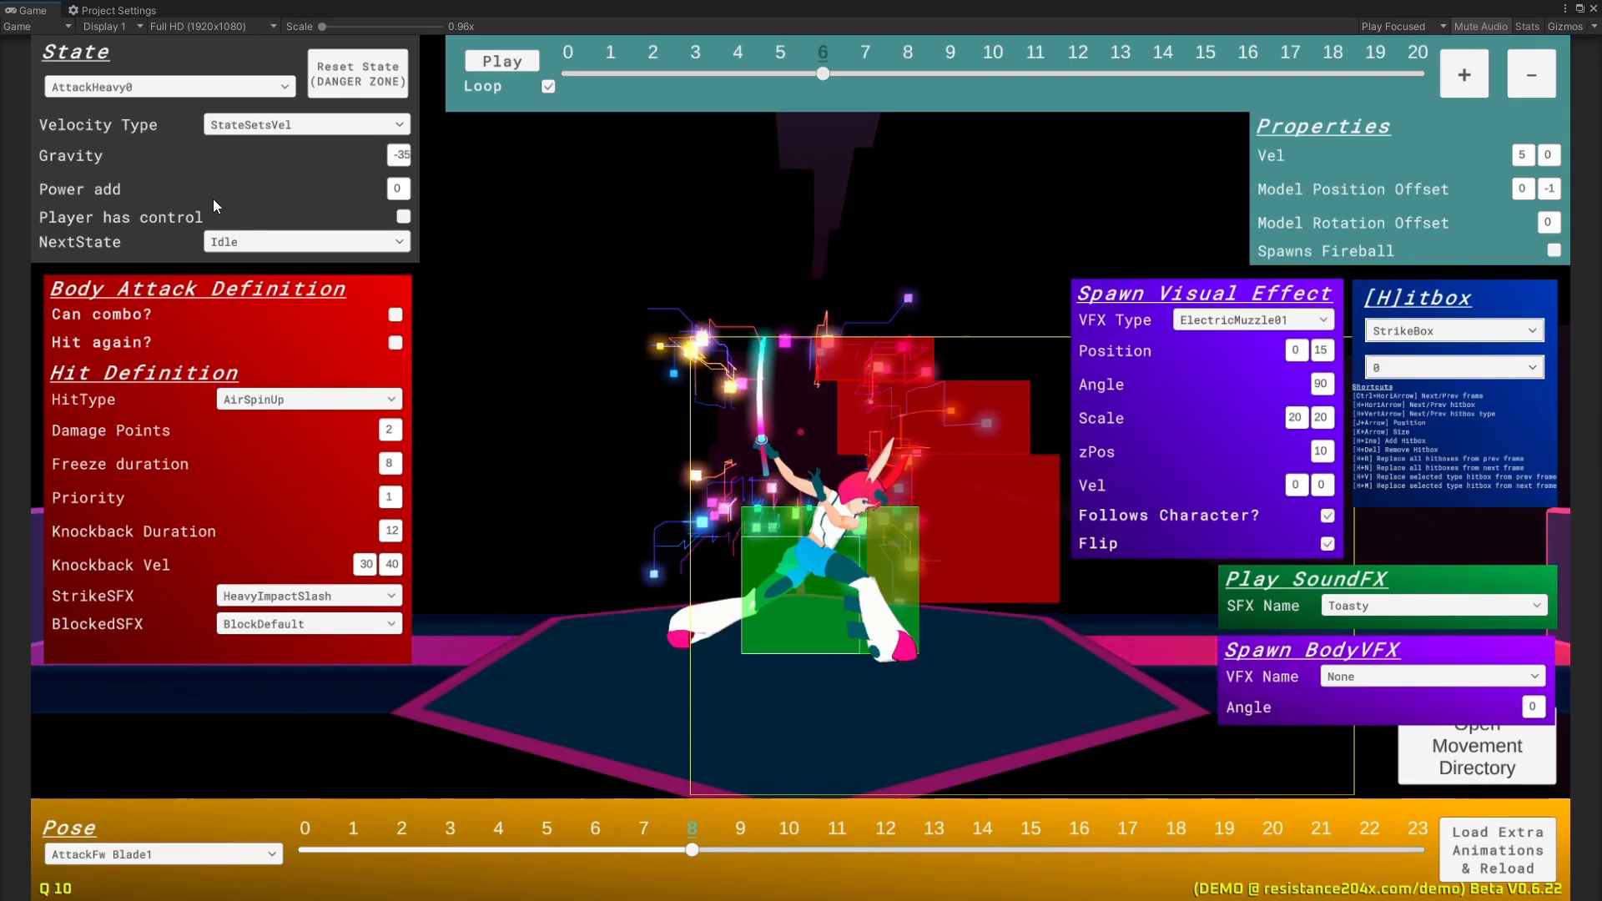
pyautogui.click(791, 74)
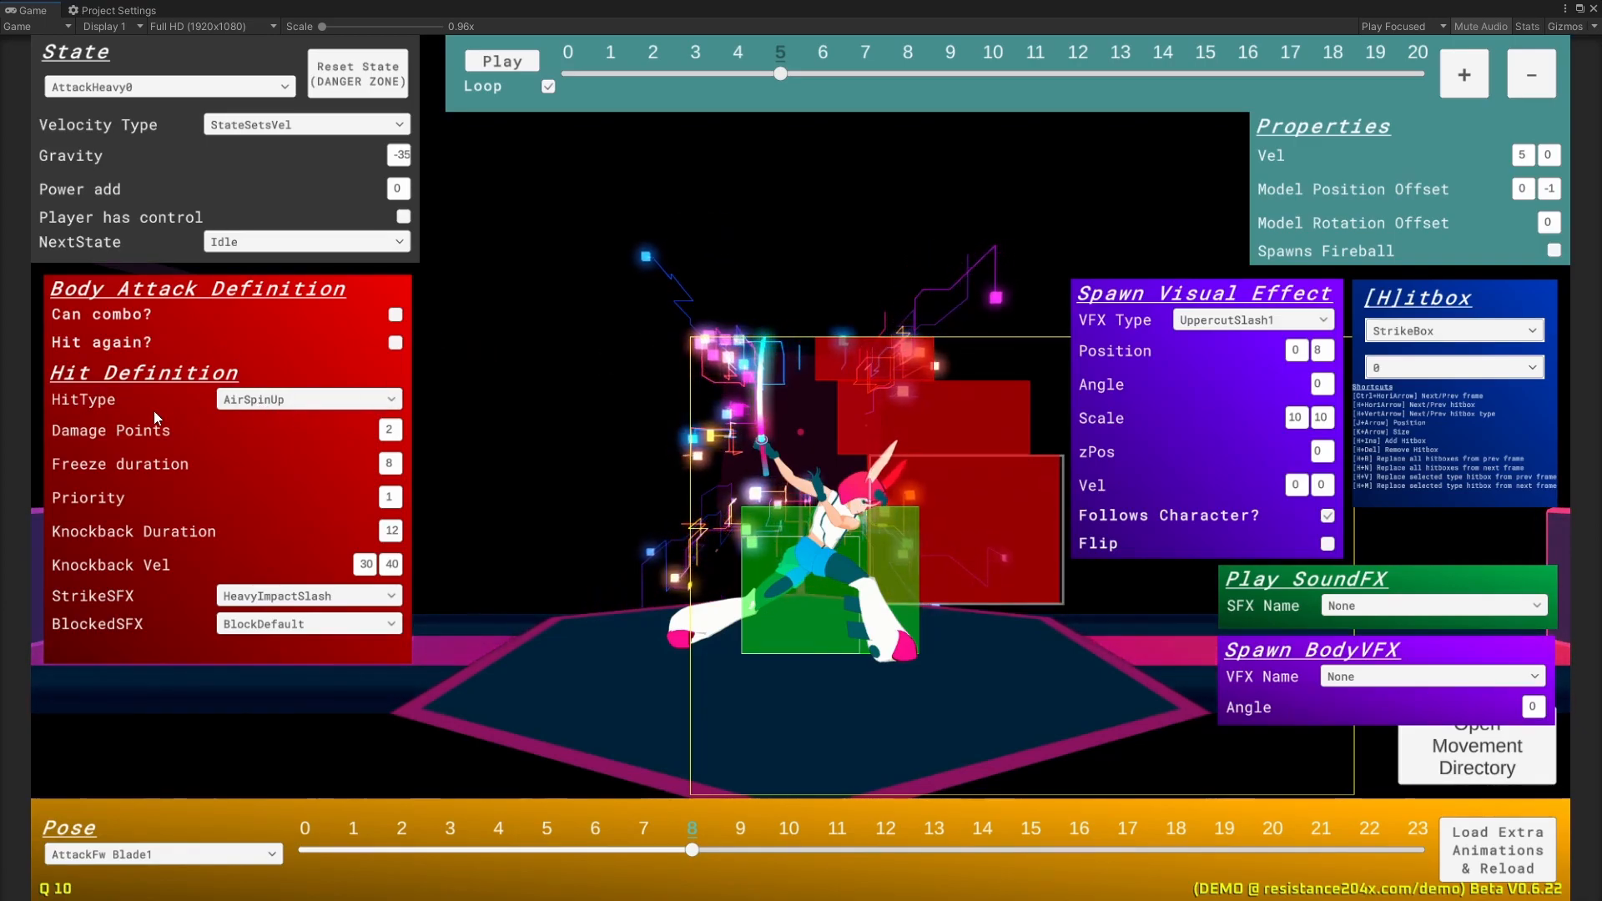
# Step: Review the HitType options and try Mid and Overhead for AttackHeavy0's hit definition
pyautogui.click(335, 402)
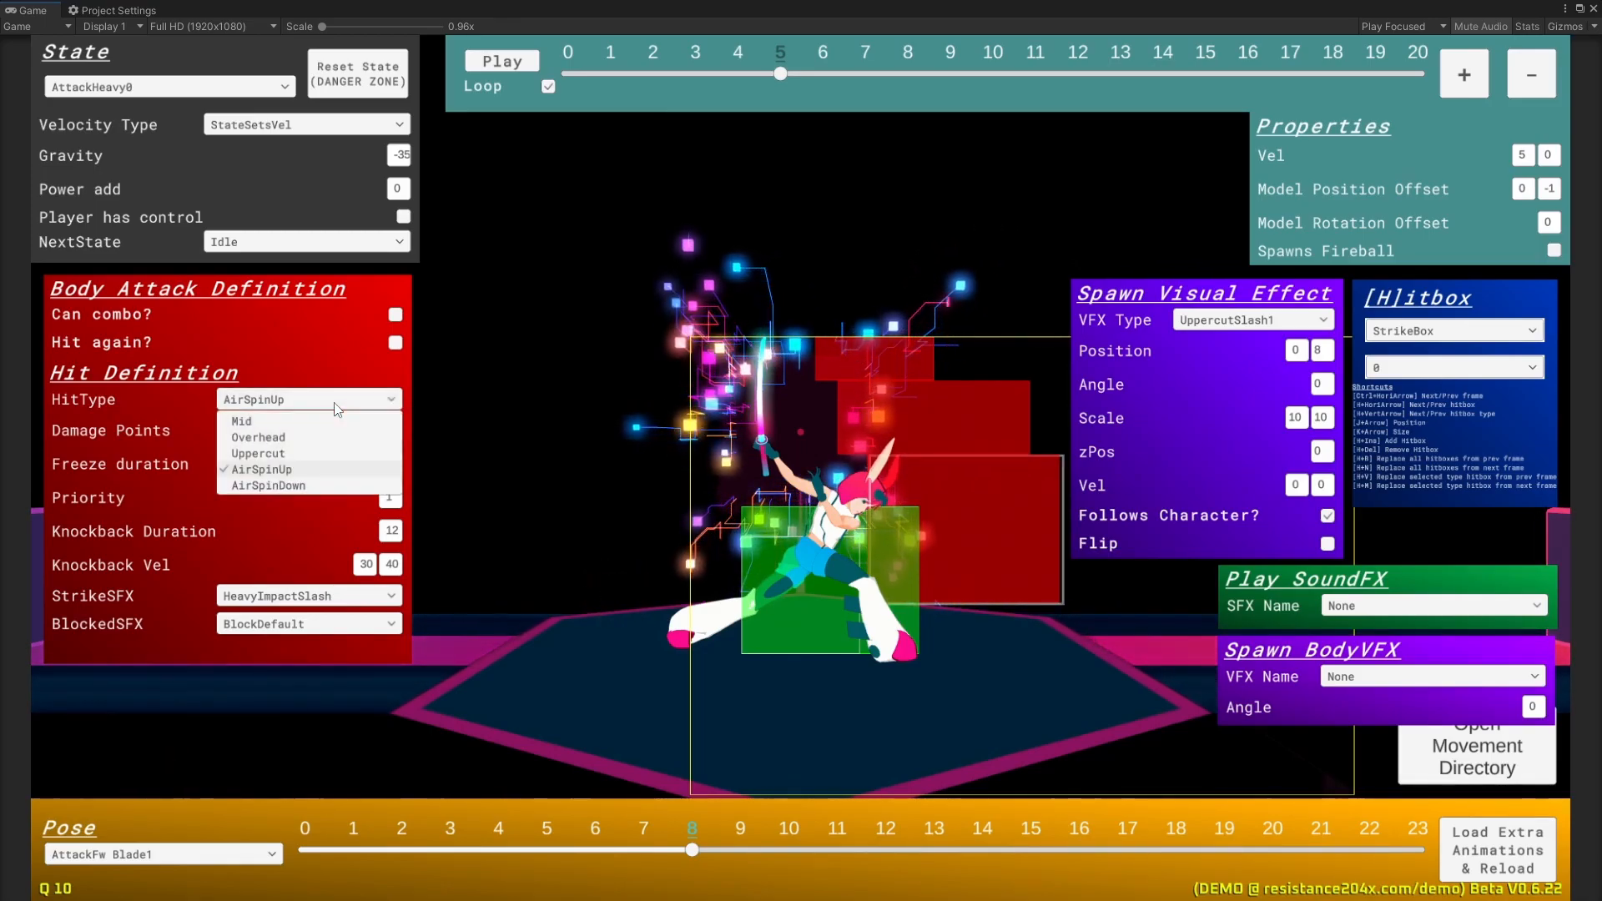
pyautogui.click(751, 312)
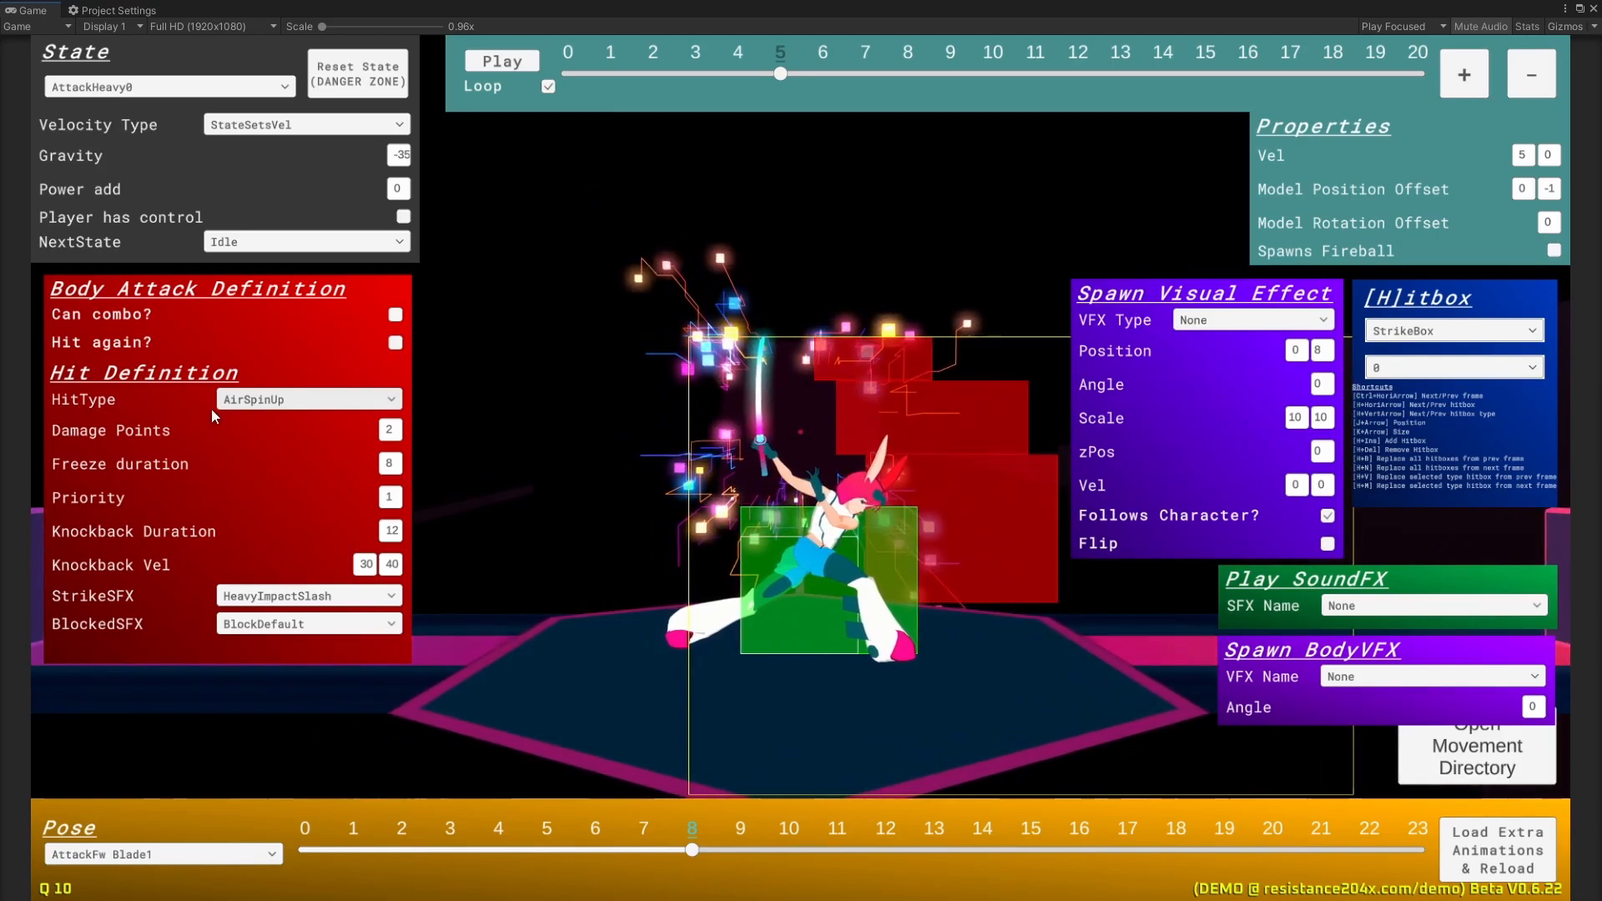
pyautogui.click(234, 403)
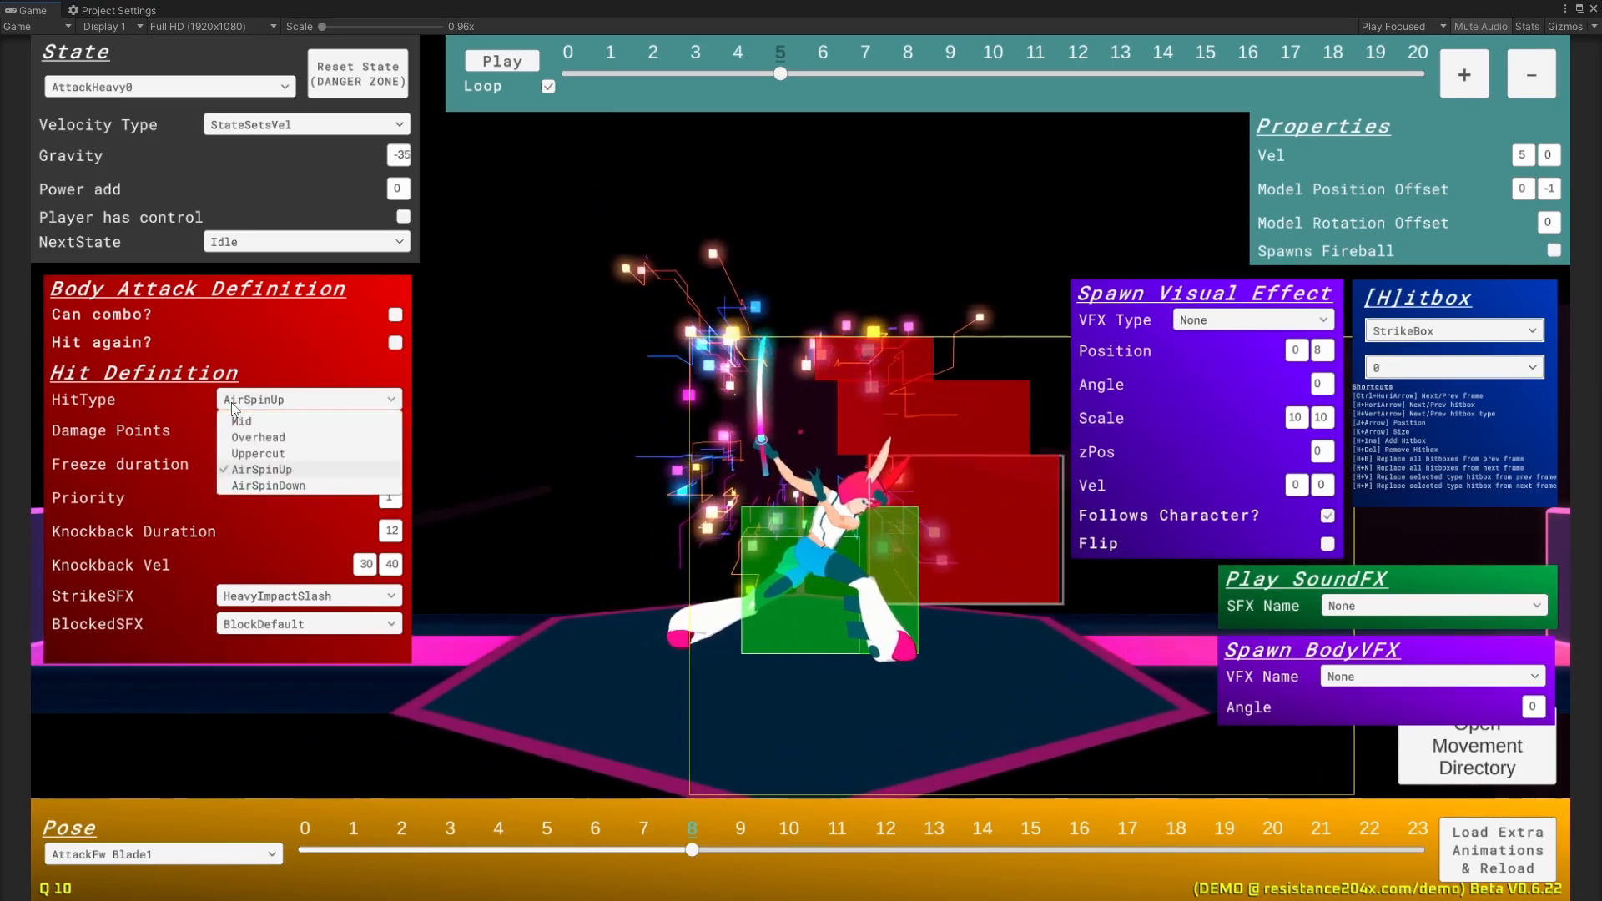
pyautogui.click(250, 422)
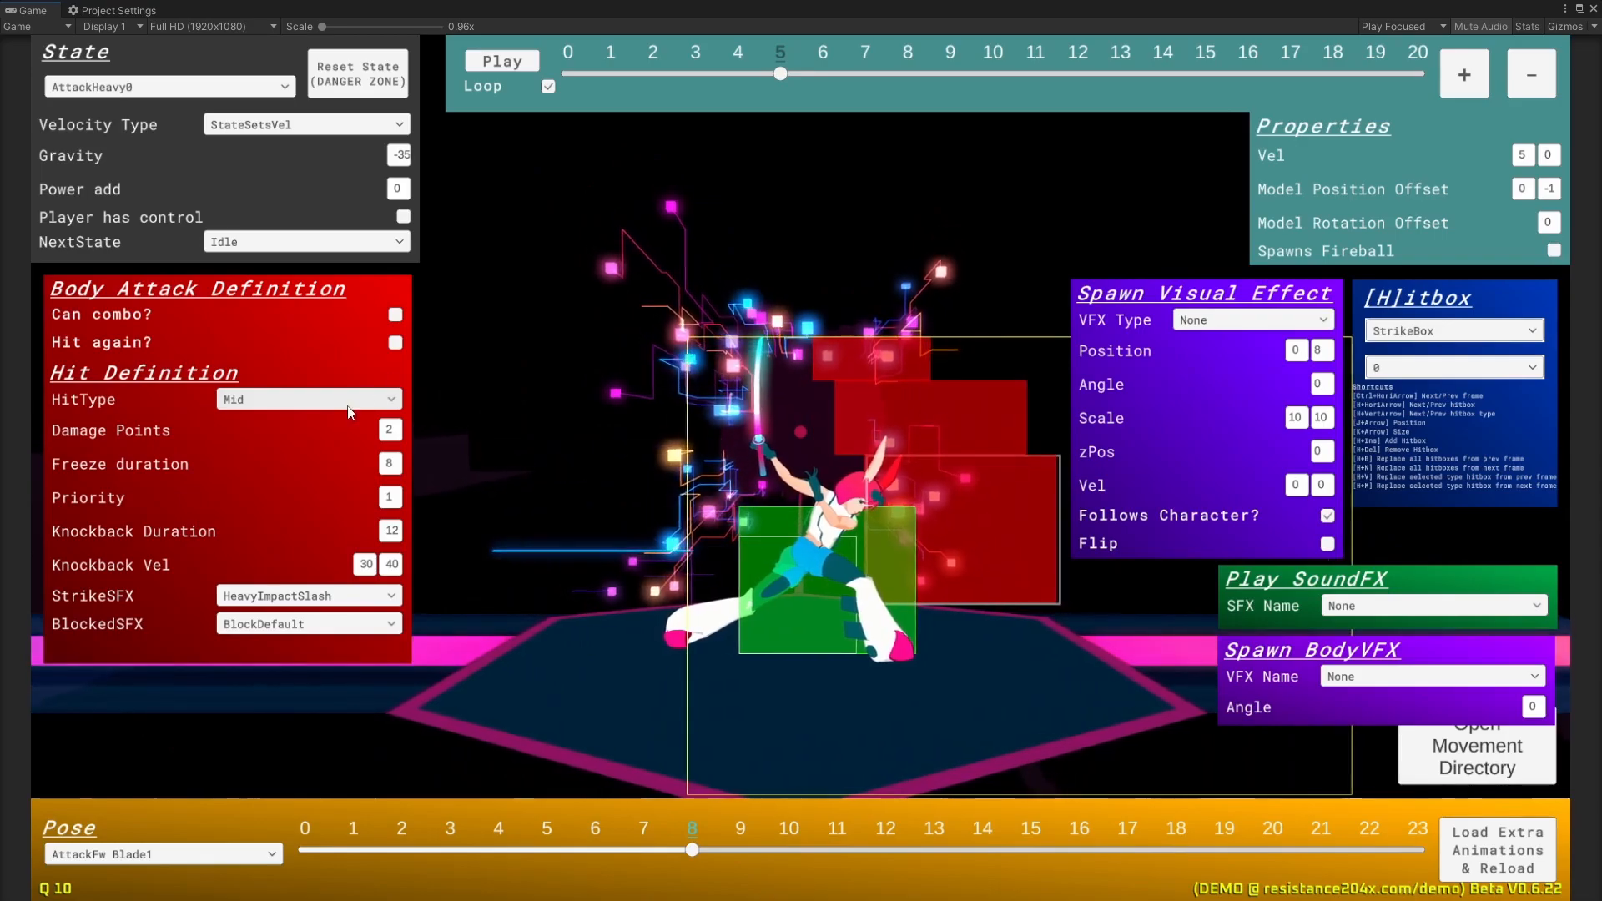
pyautogui.click(348, 400)
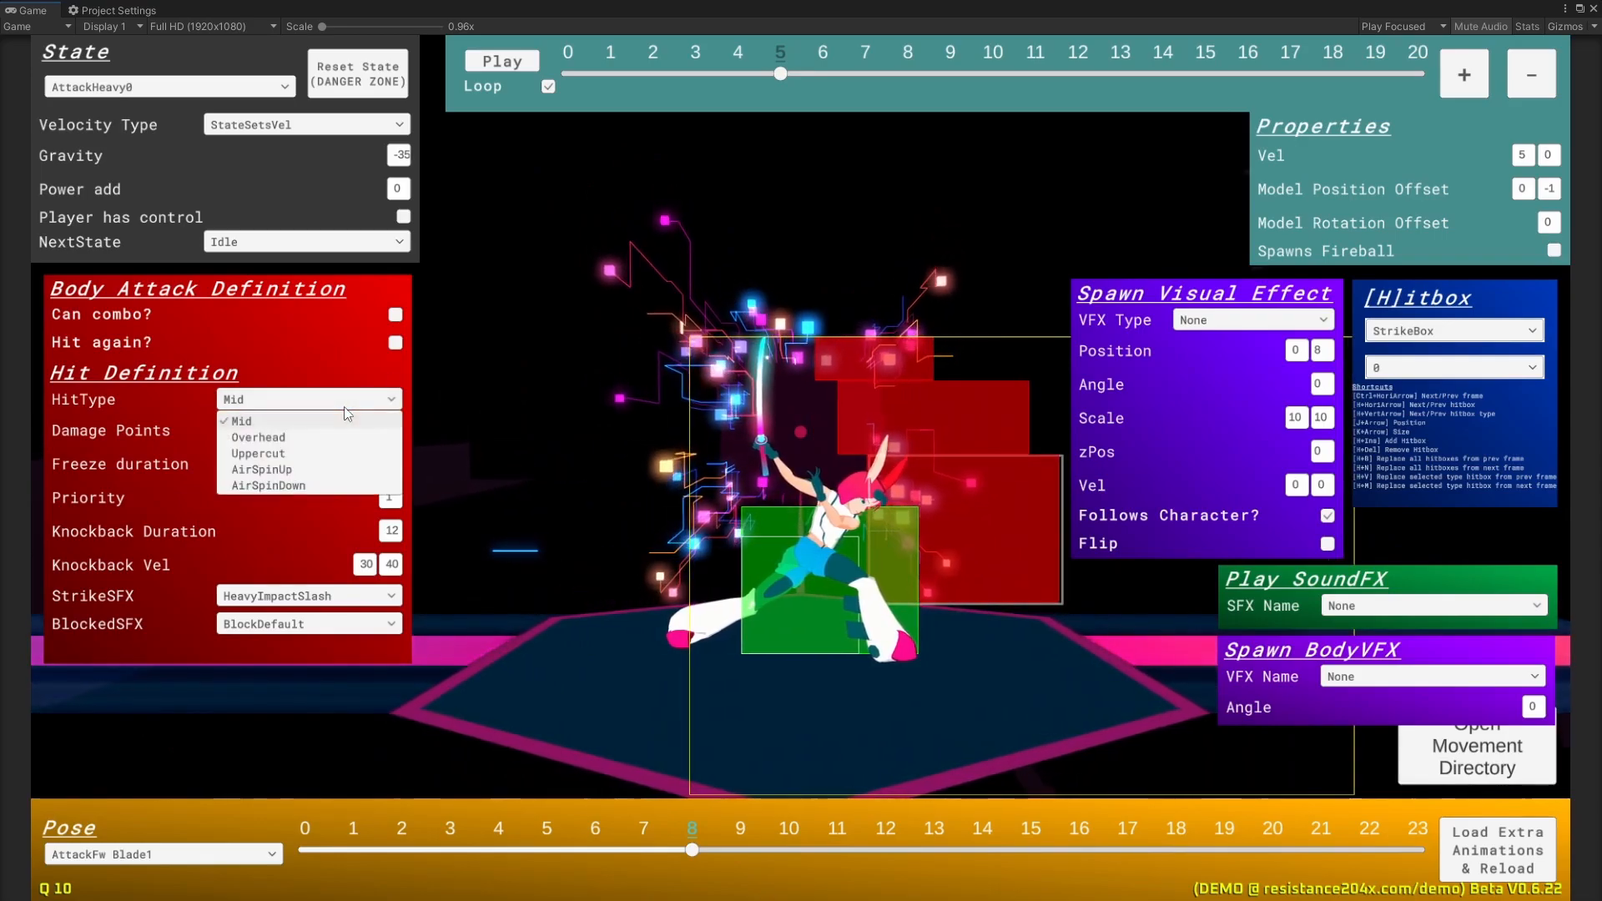
pyautogui.click(311, 439)
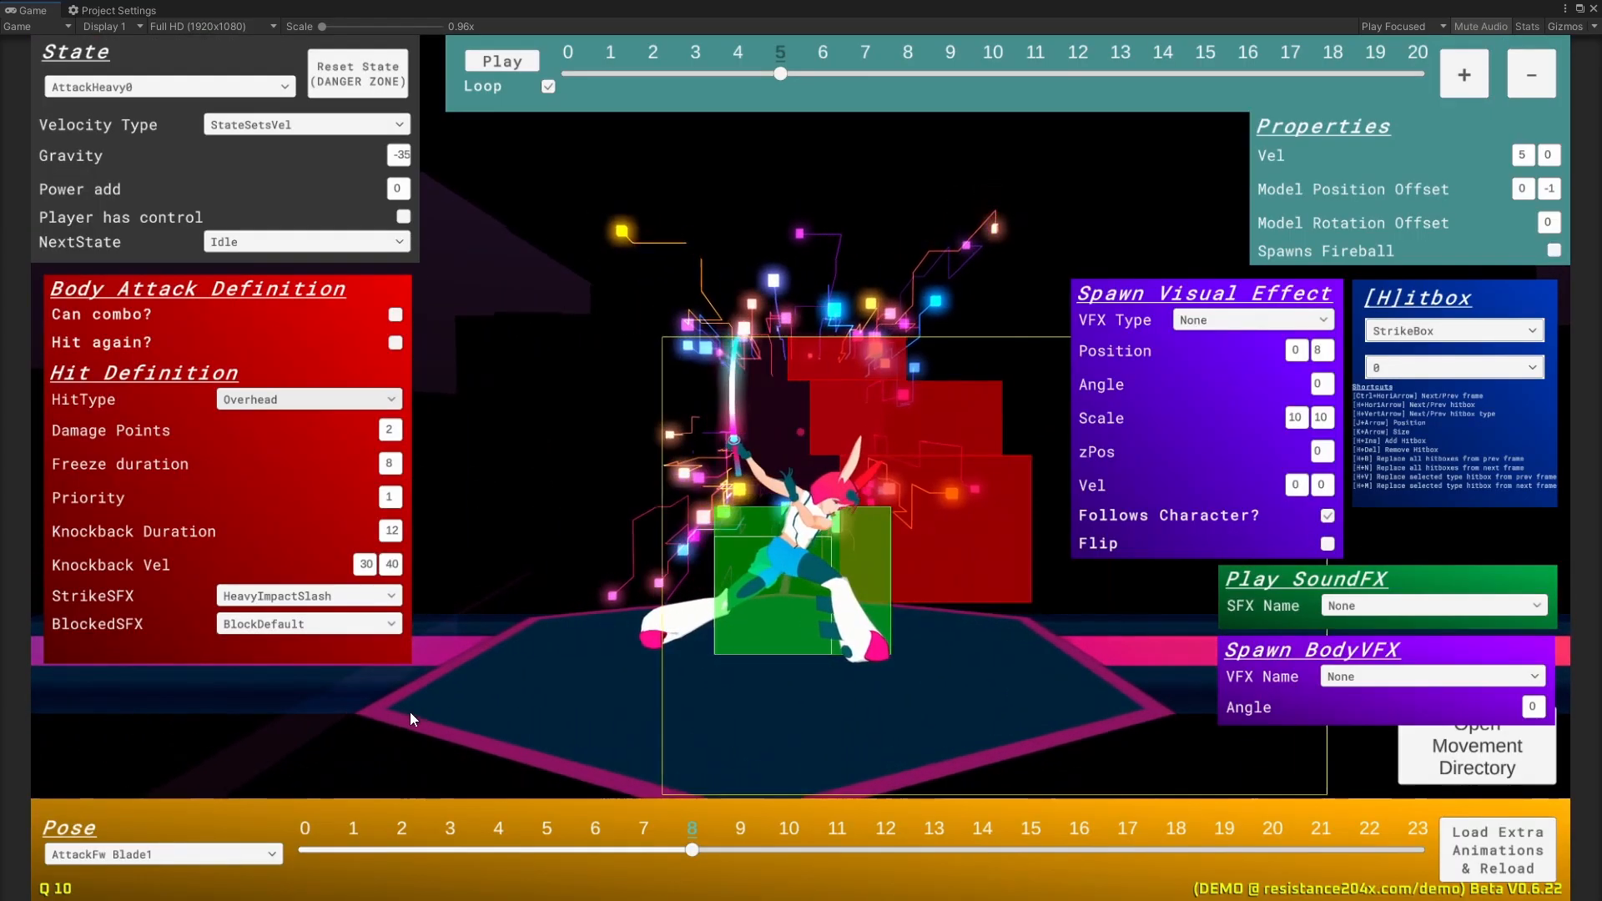
# Step: Try the Uppercut HitType, and return the hit definition to AirSpinUp
pyautogui.click(333, 396)
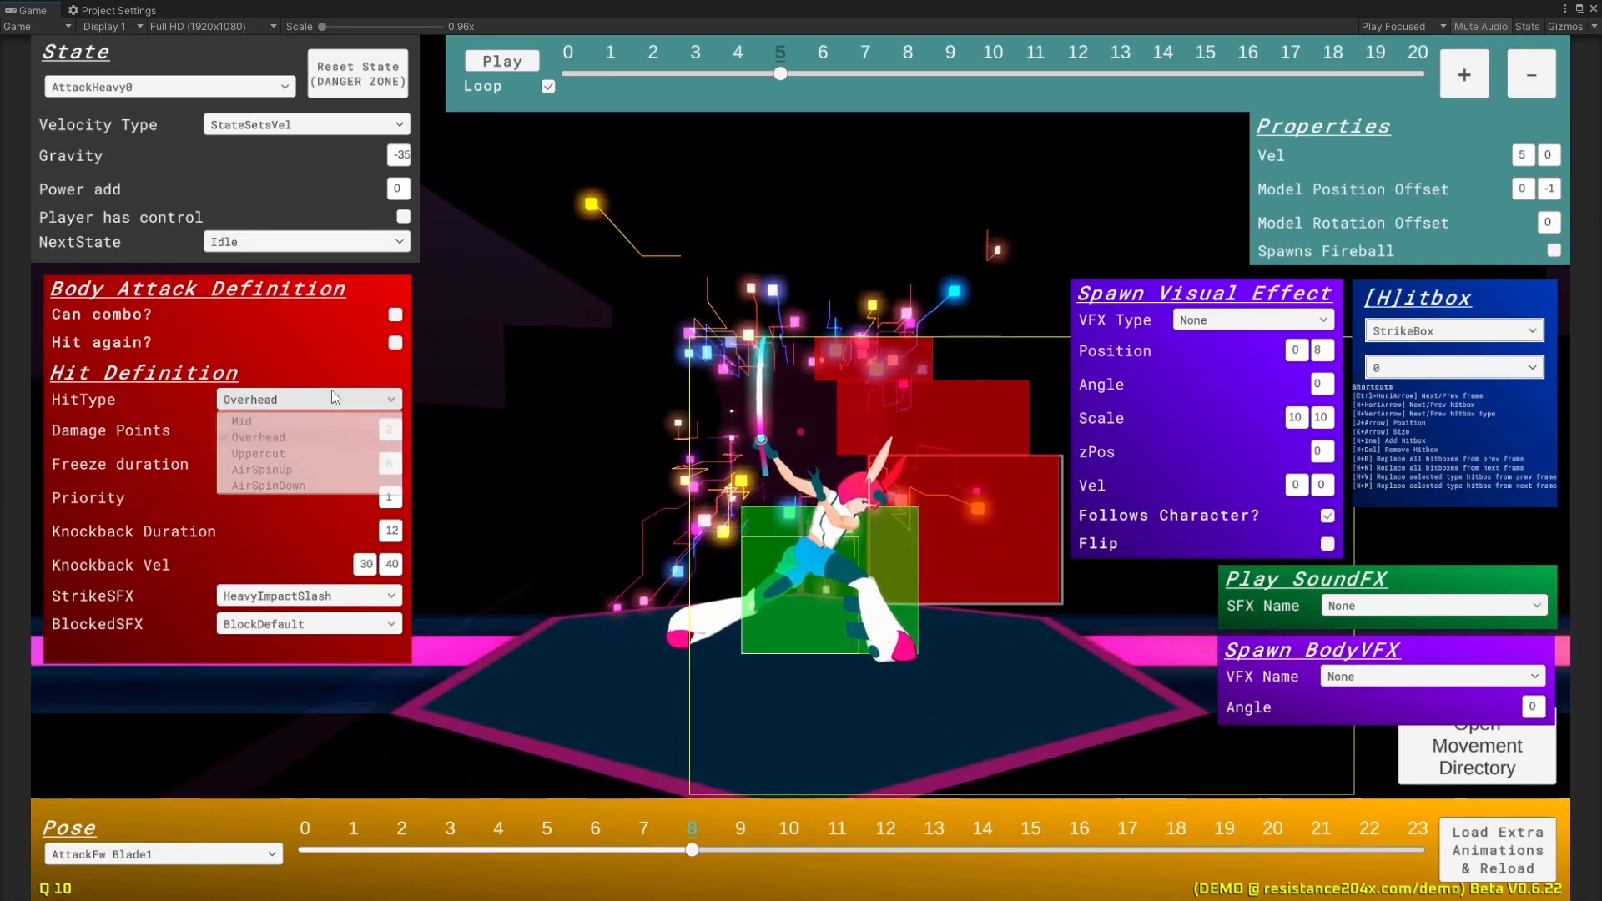
pyautogui.click(302, 457)
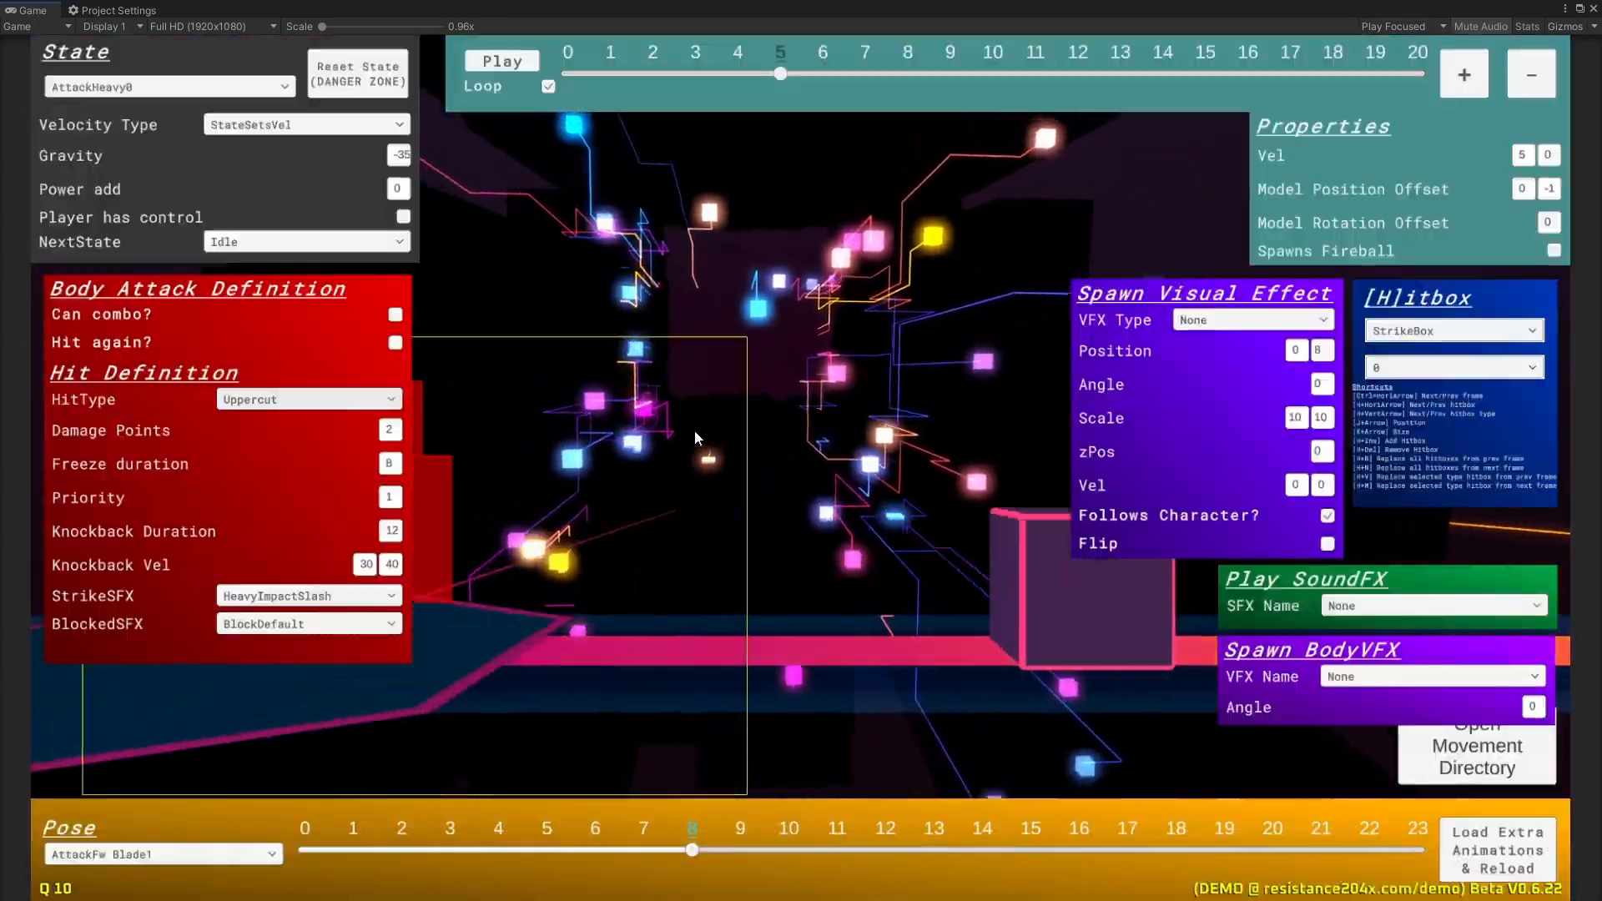
pyautogui.click(259, 399)
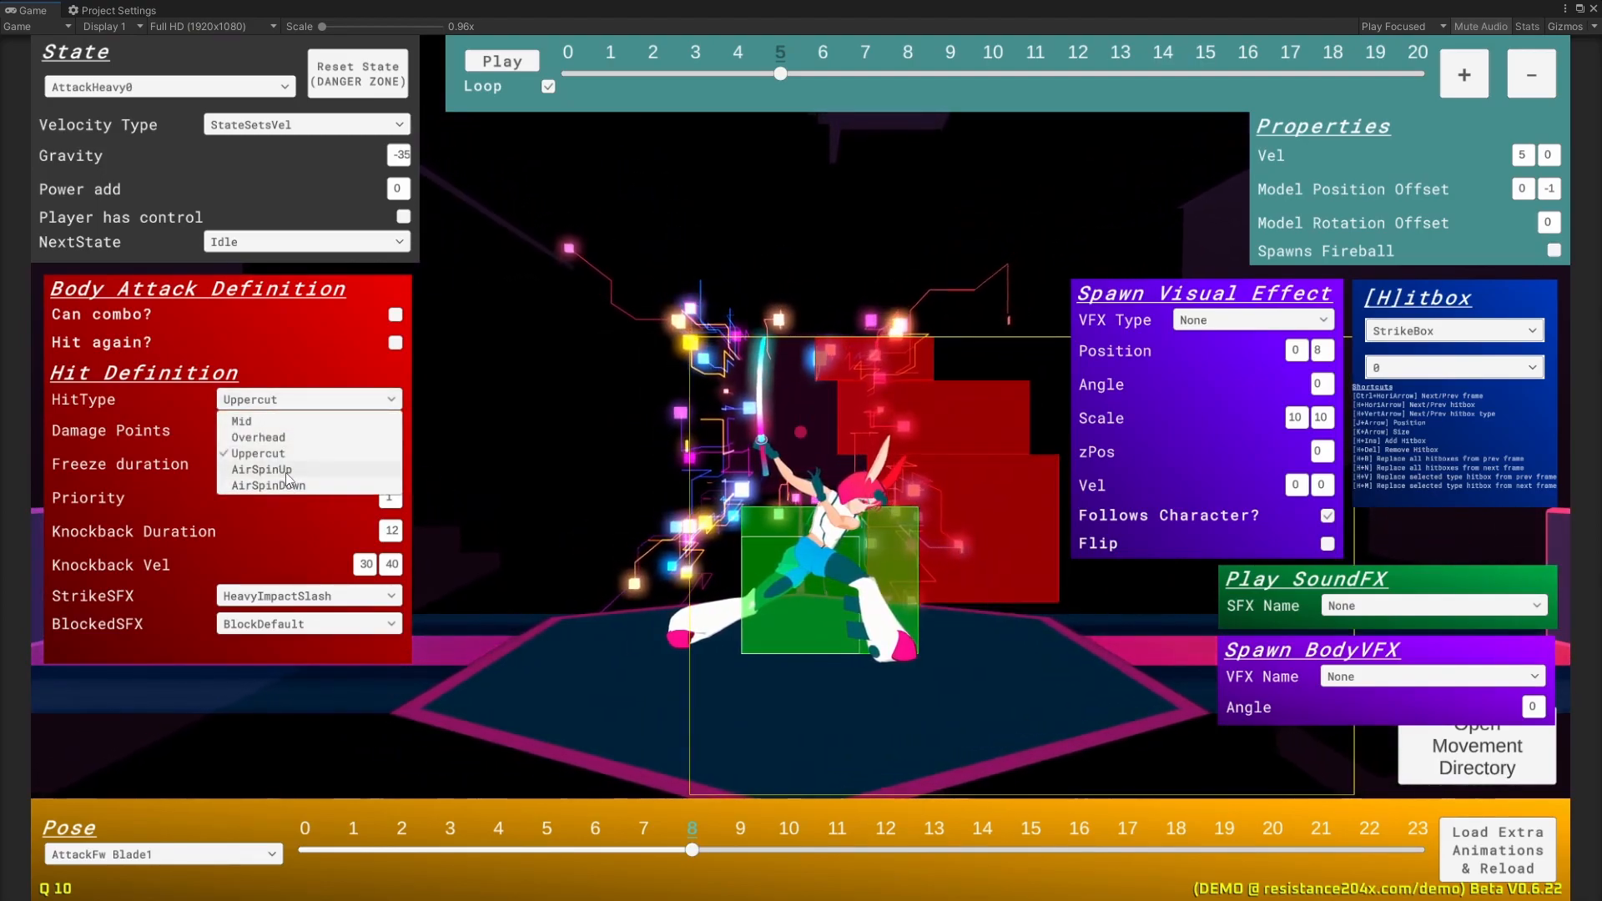
pyautogui.click(279, 470)
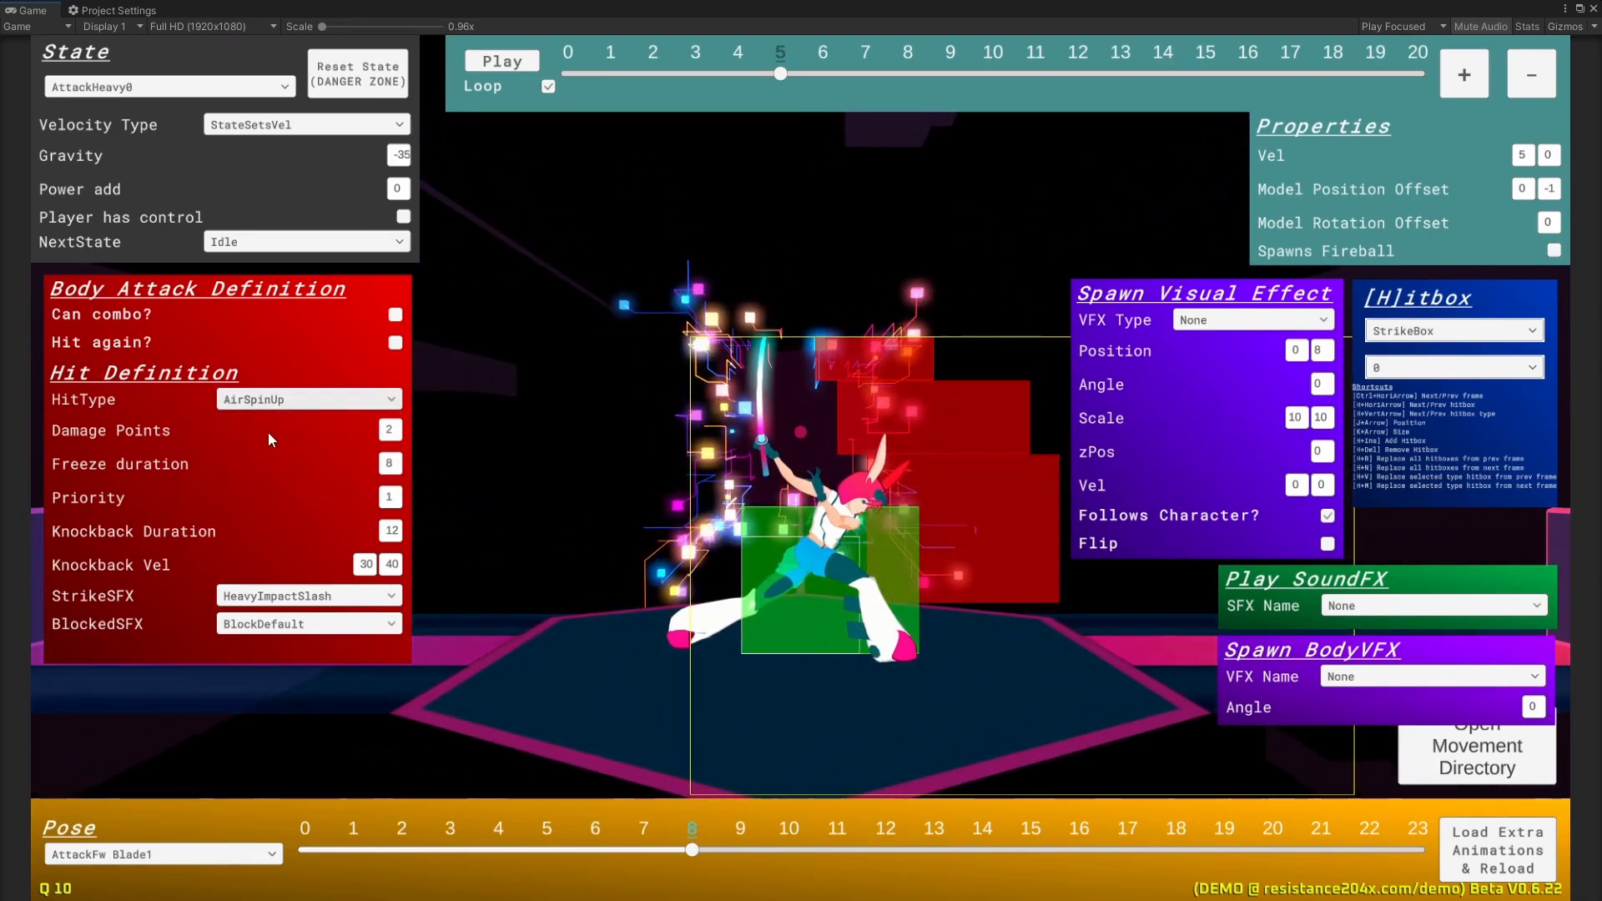
# Step: Set Damage Points to 1 and test the attack on the practice dummy in the match
pyautogui.click(286, 386)
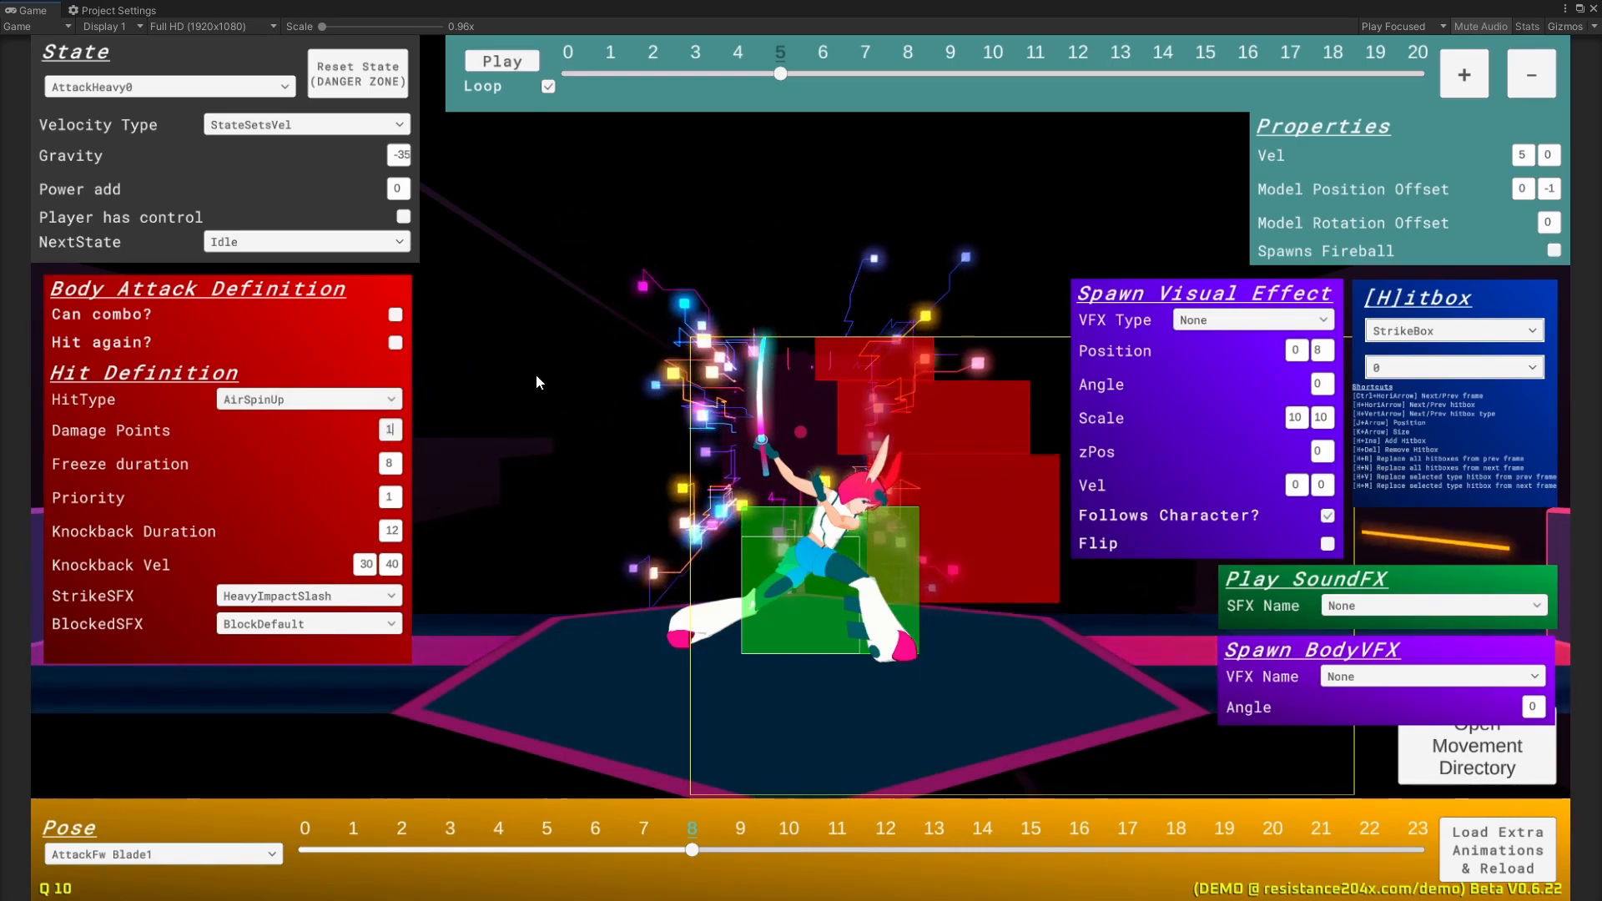
pyautogui.press('Tab')
pyautogui.press('d')
pyautogui.press('d')
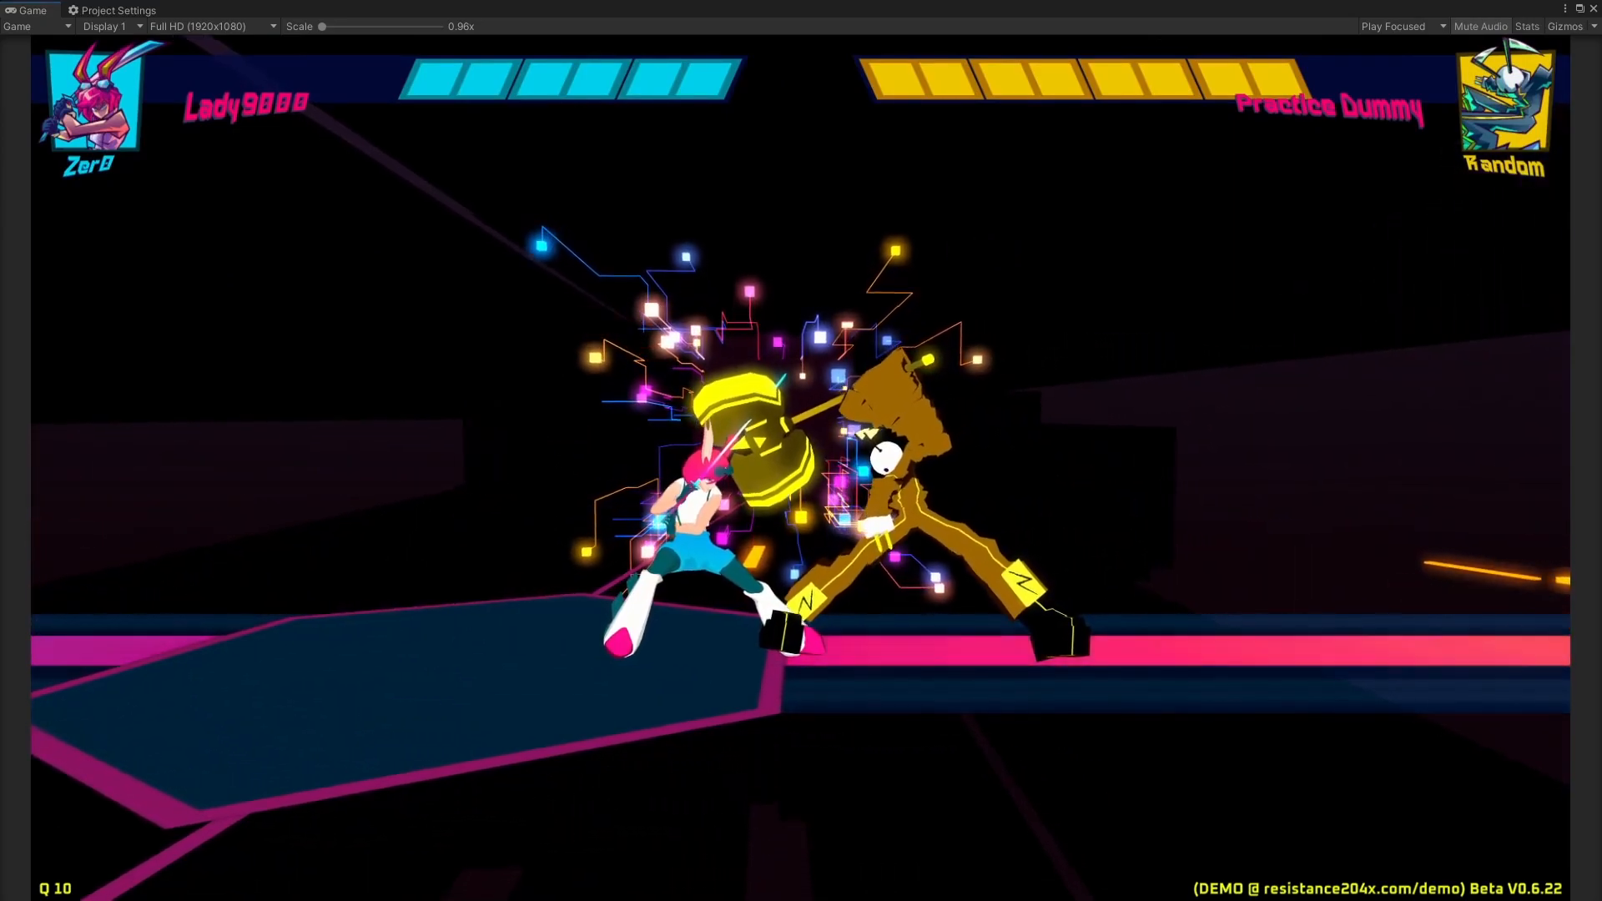
pyautogui.press('j')
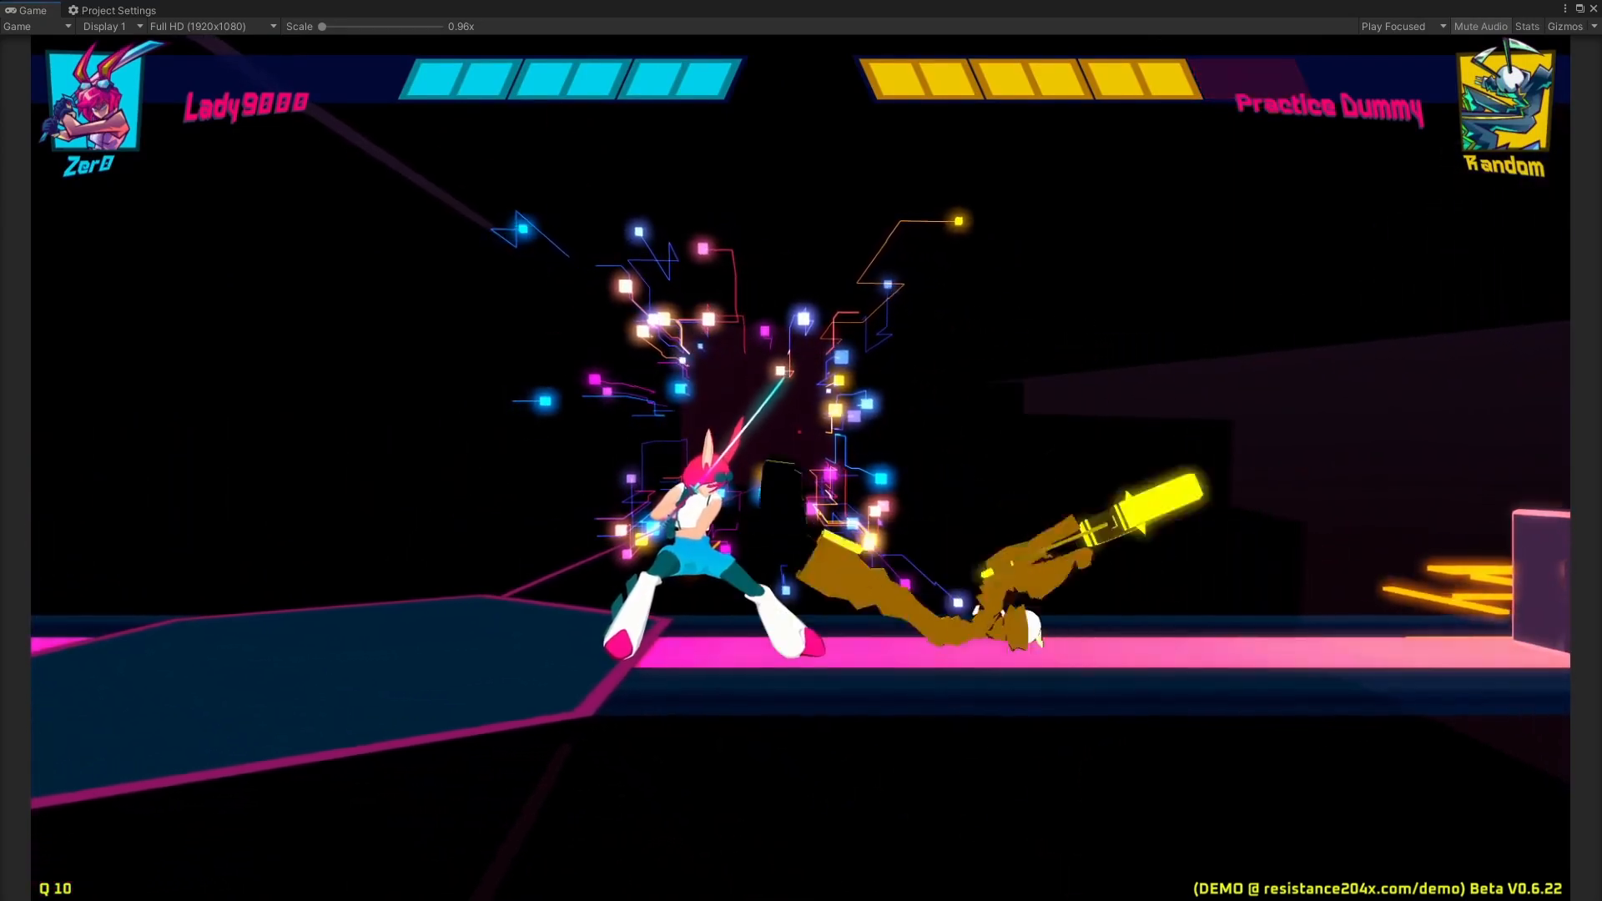
pyautogui.press('j')
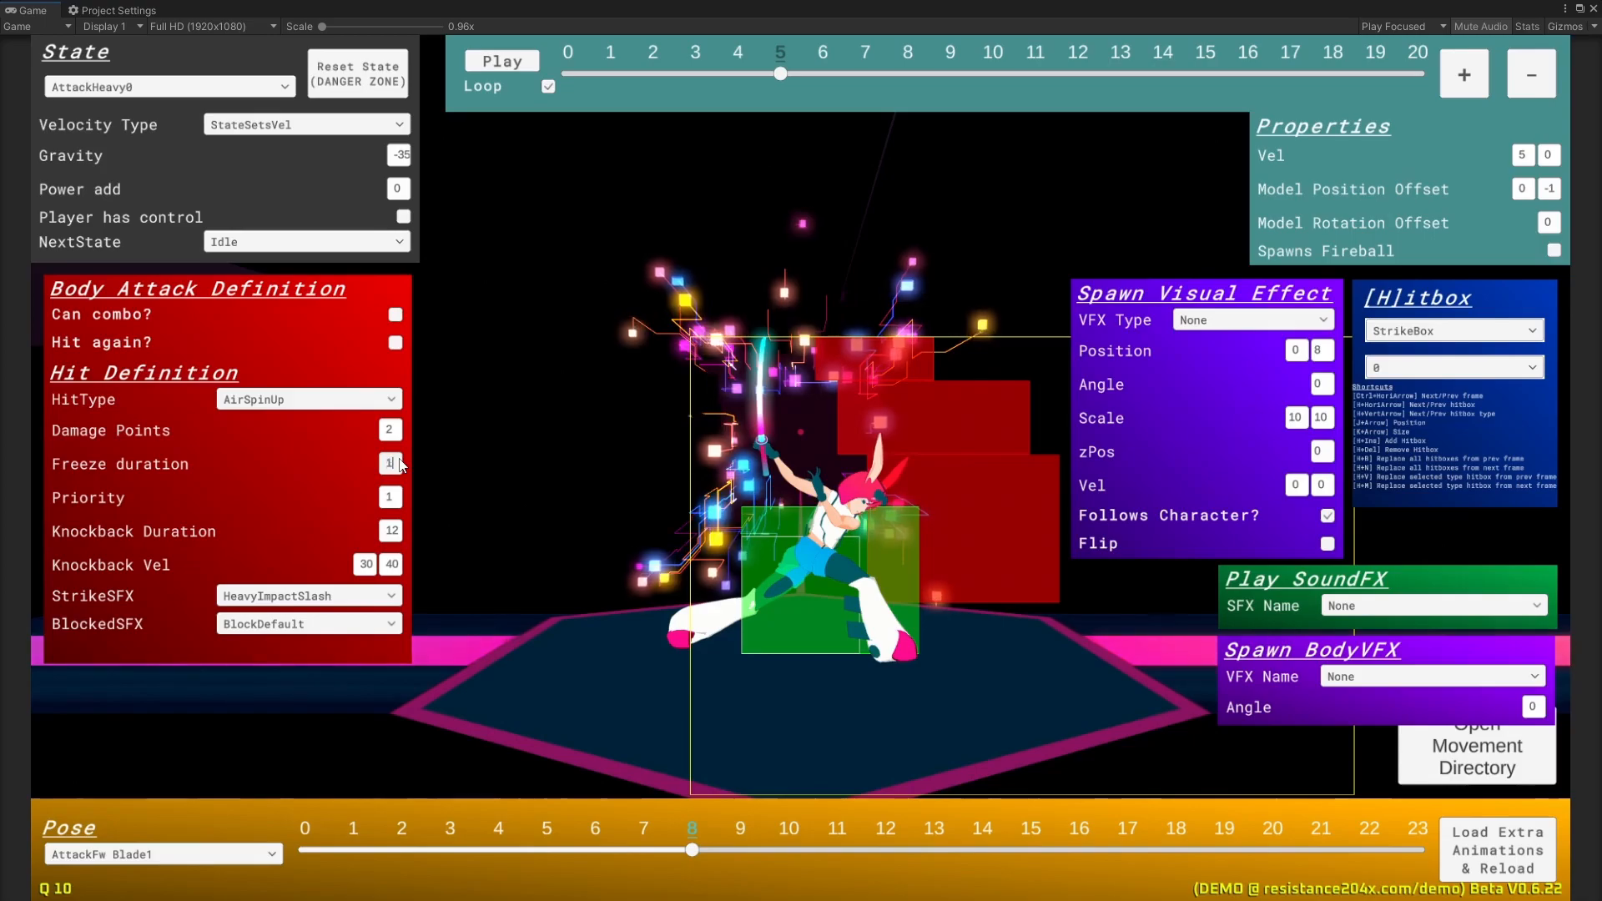
# Step: Try a Freeze duration of 16 in the match, and restore it to 8 in the state editor
pyautogui.write('6')
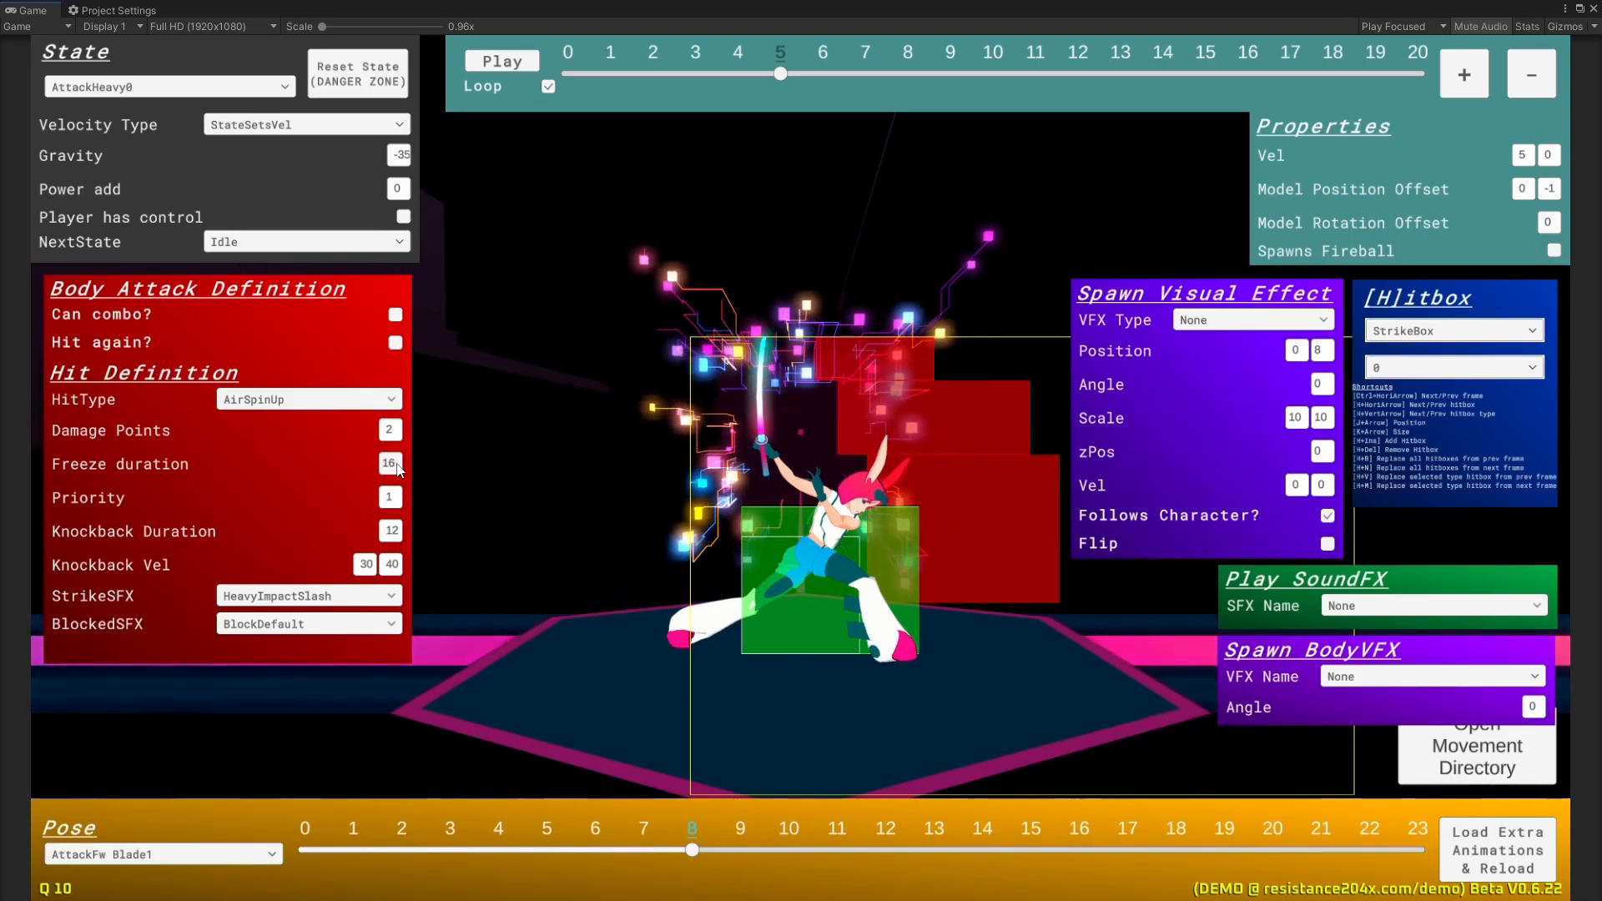
pyautogui.press('Escape')
pyautogui.press('Up')
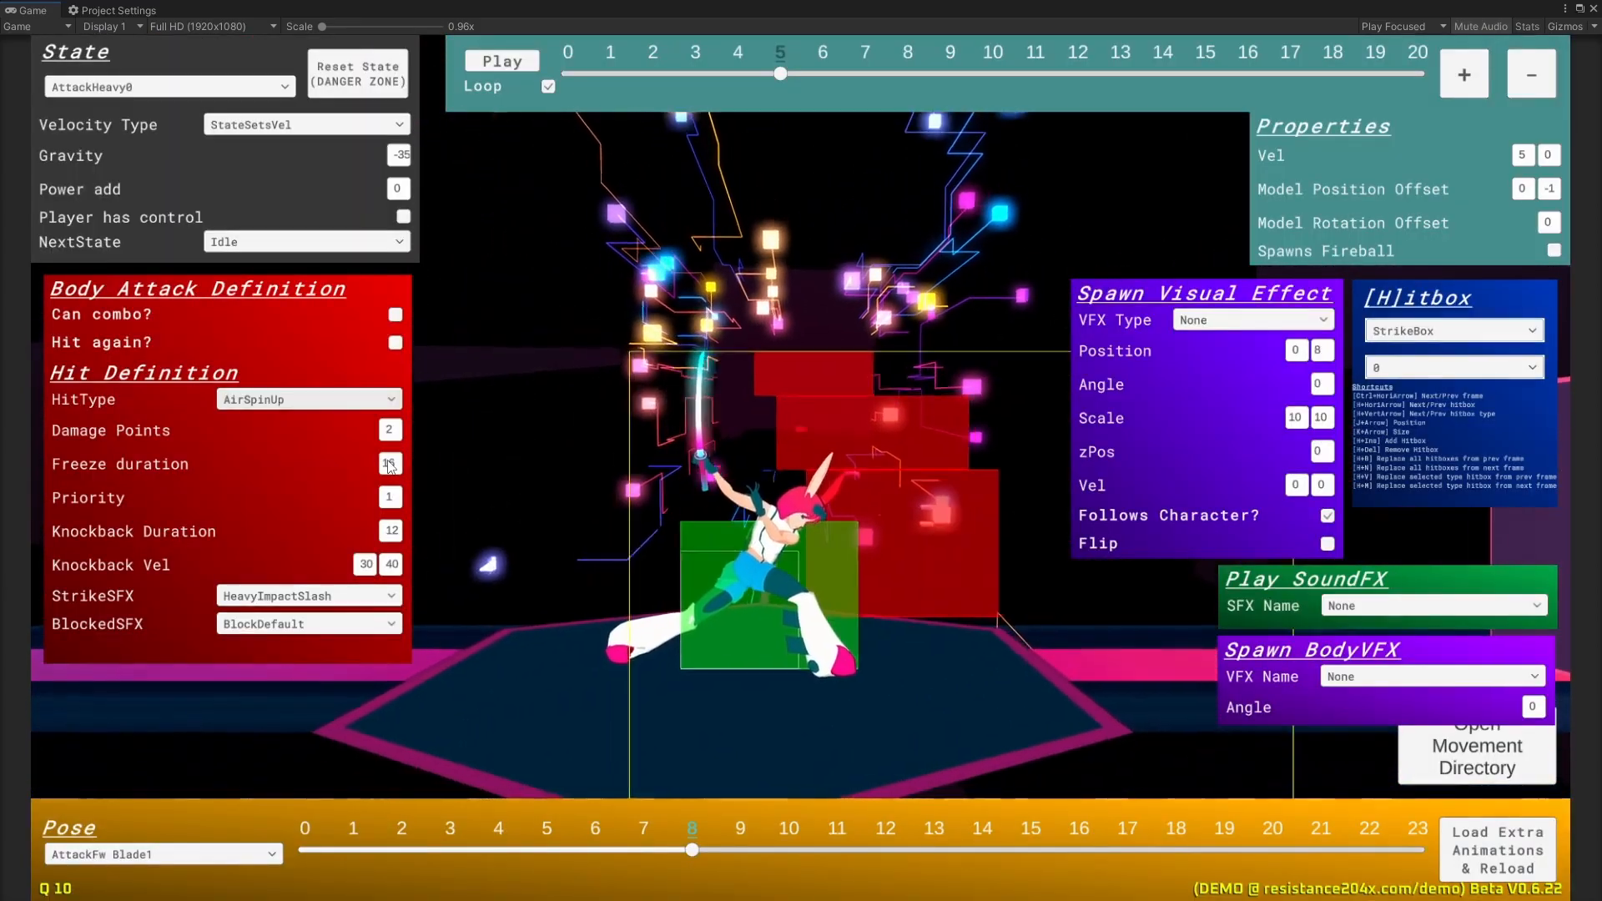
pyautogui.click(388, 461)
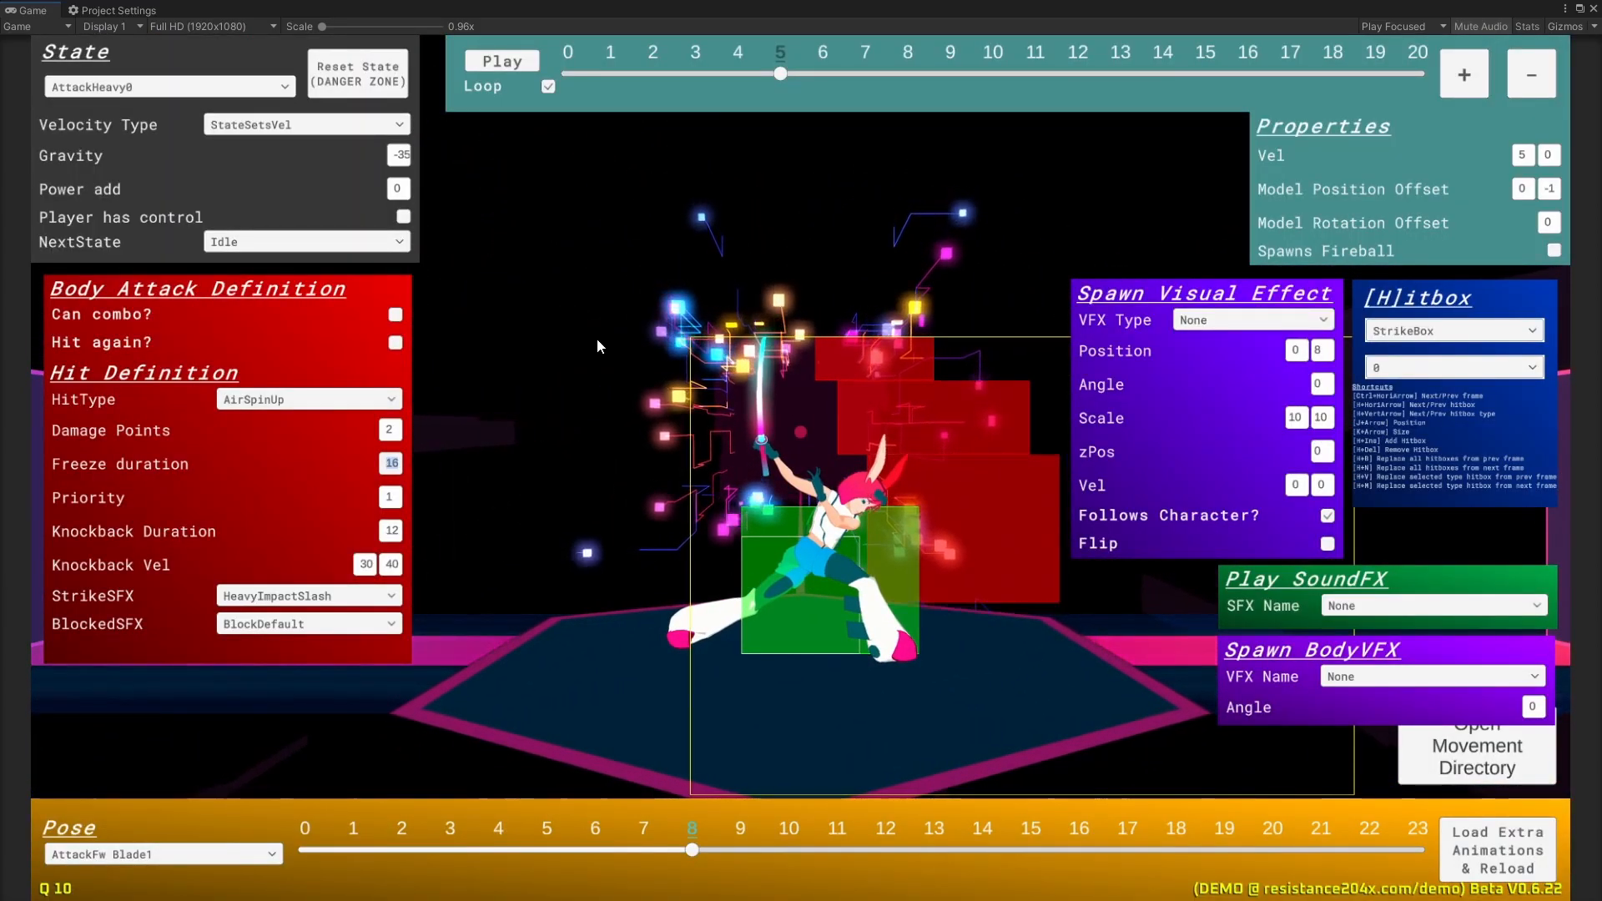
pyautogui.write('8')
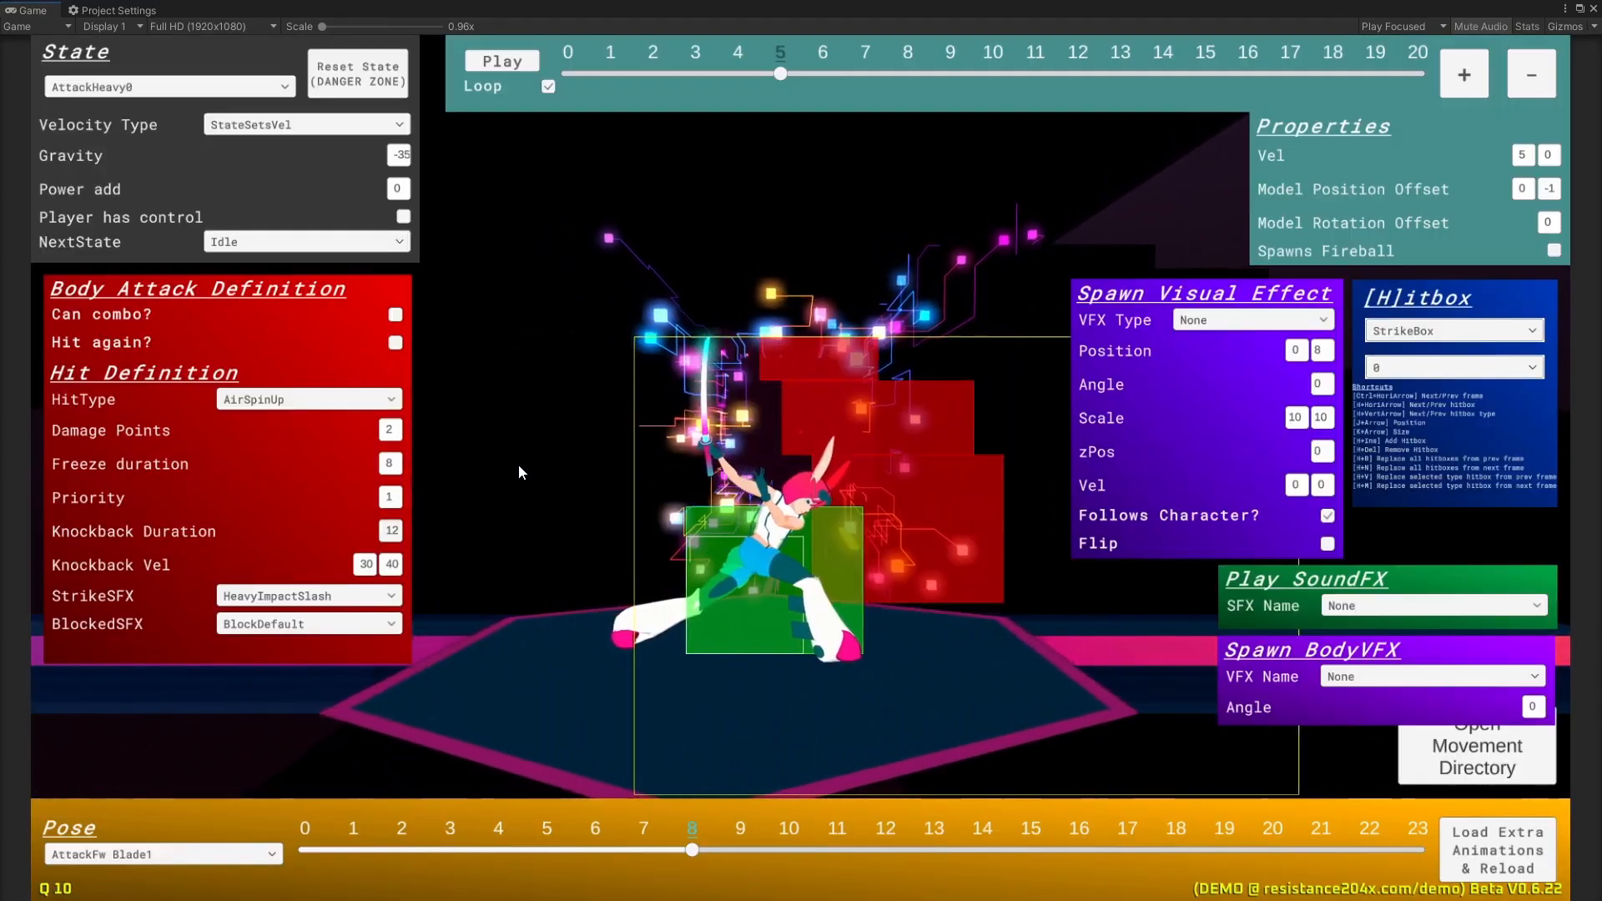
# Step: Set HitType to Mid and Knockback Duration to 24, and test the attack in the match
pyautogui.click(328, 401)
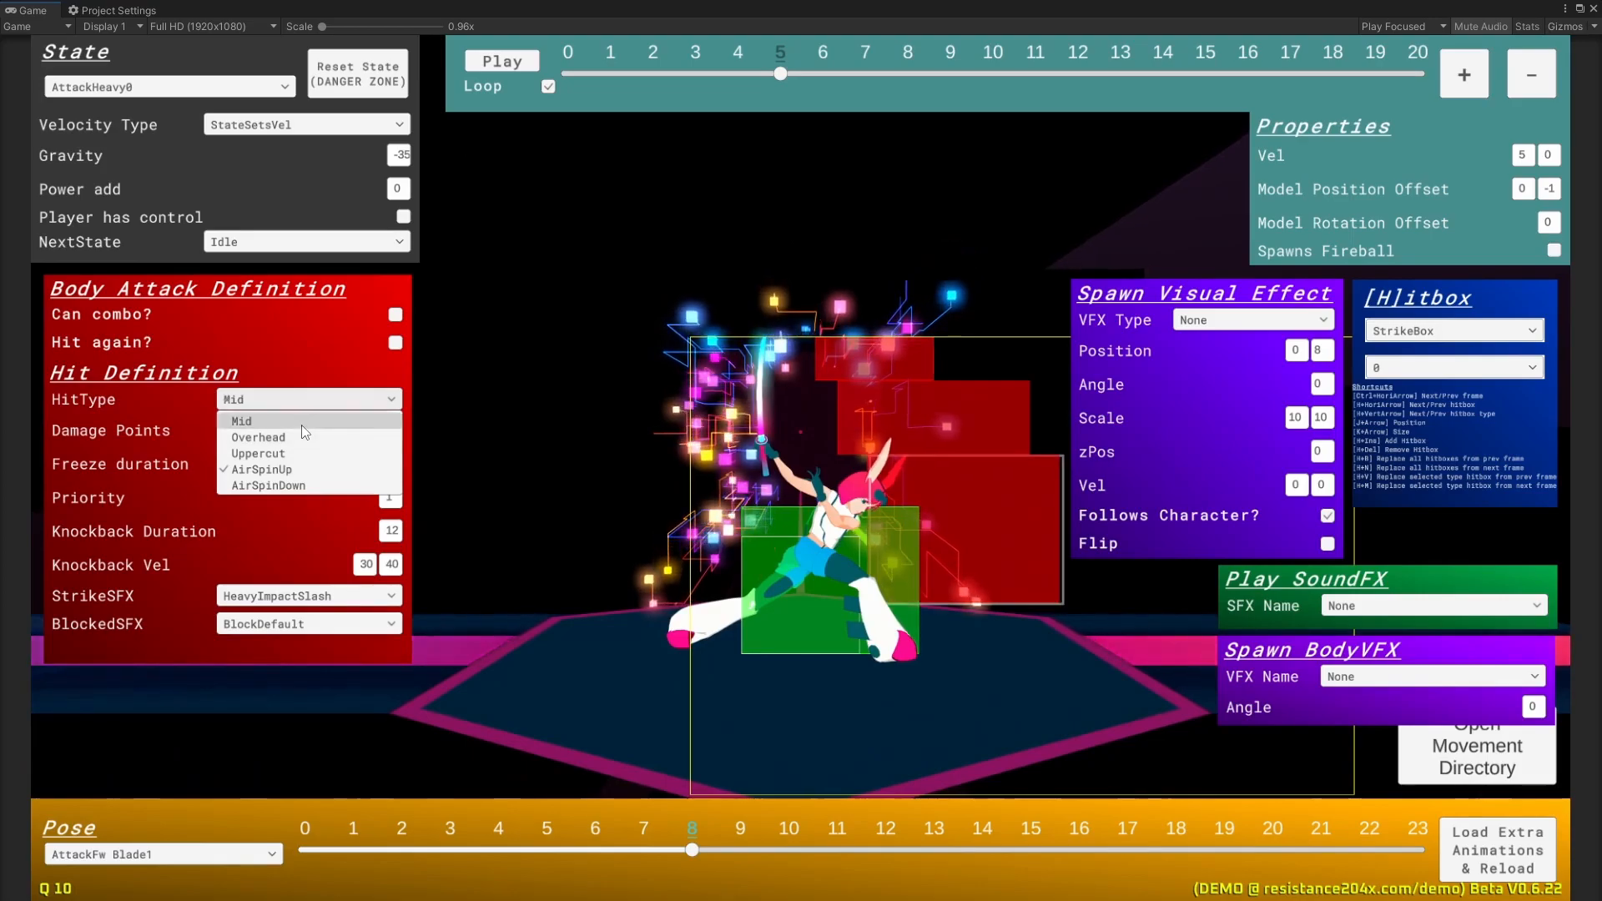
pyautogui.click(318, 421)
pyautogui.click(391, 536)
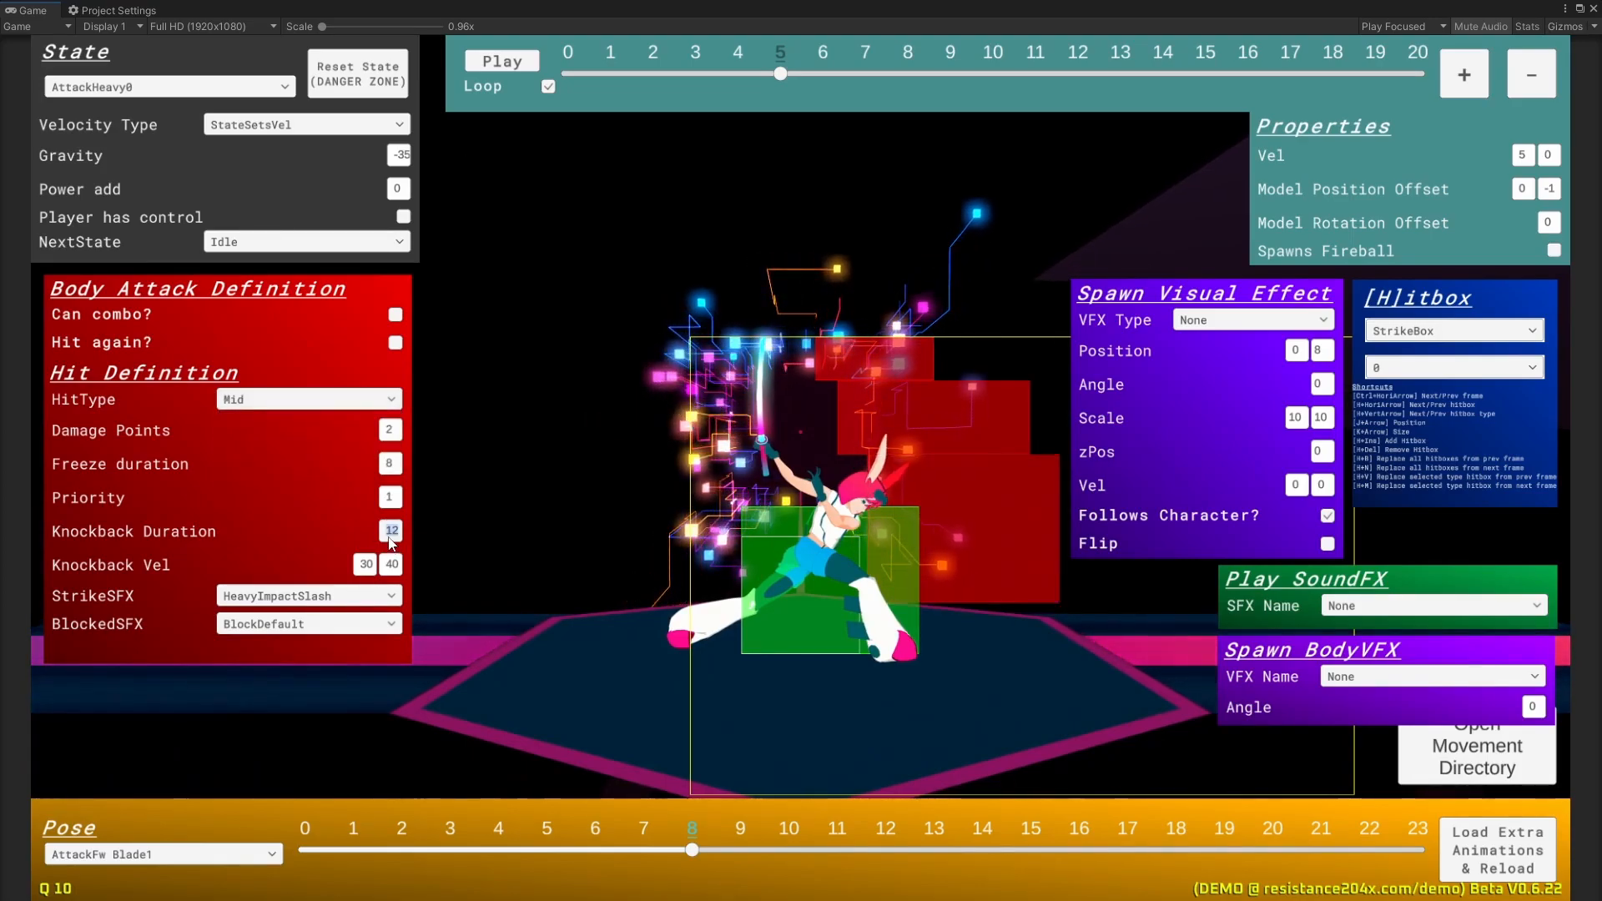
pyautogui.write('24')
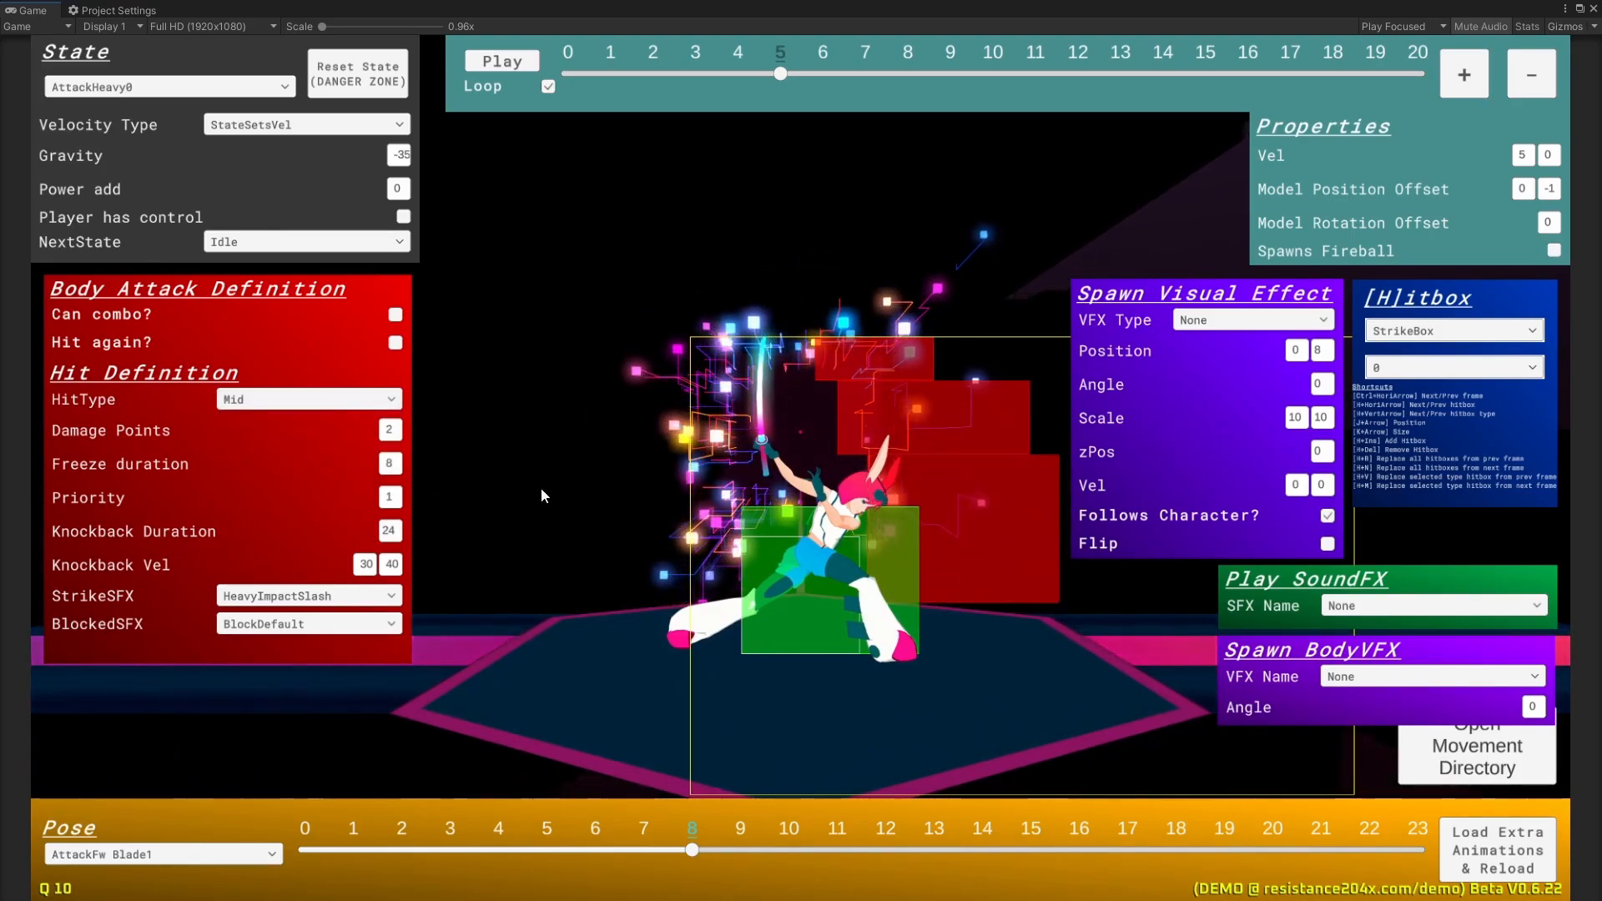
pyautogui.press('Escape')
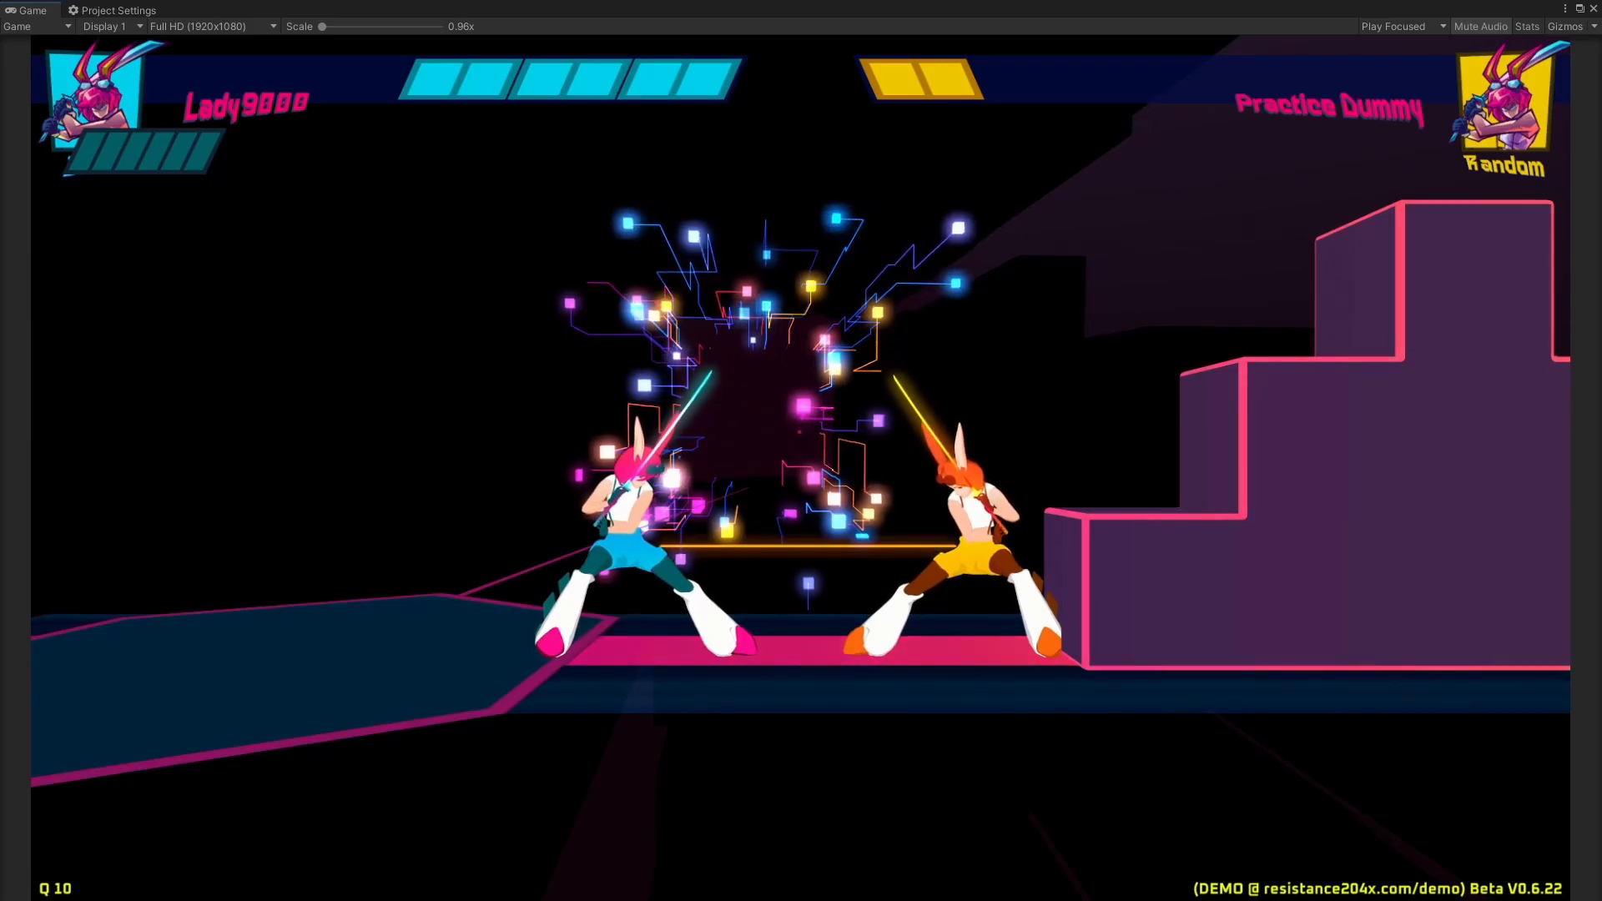
pyautogui.press('Escape')
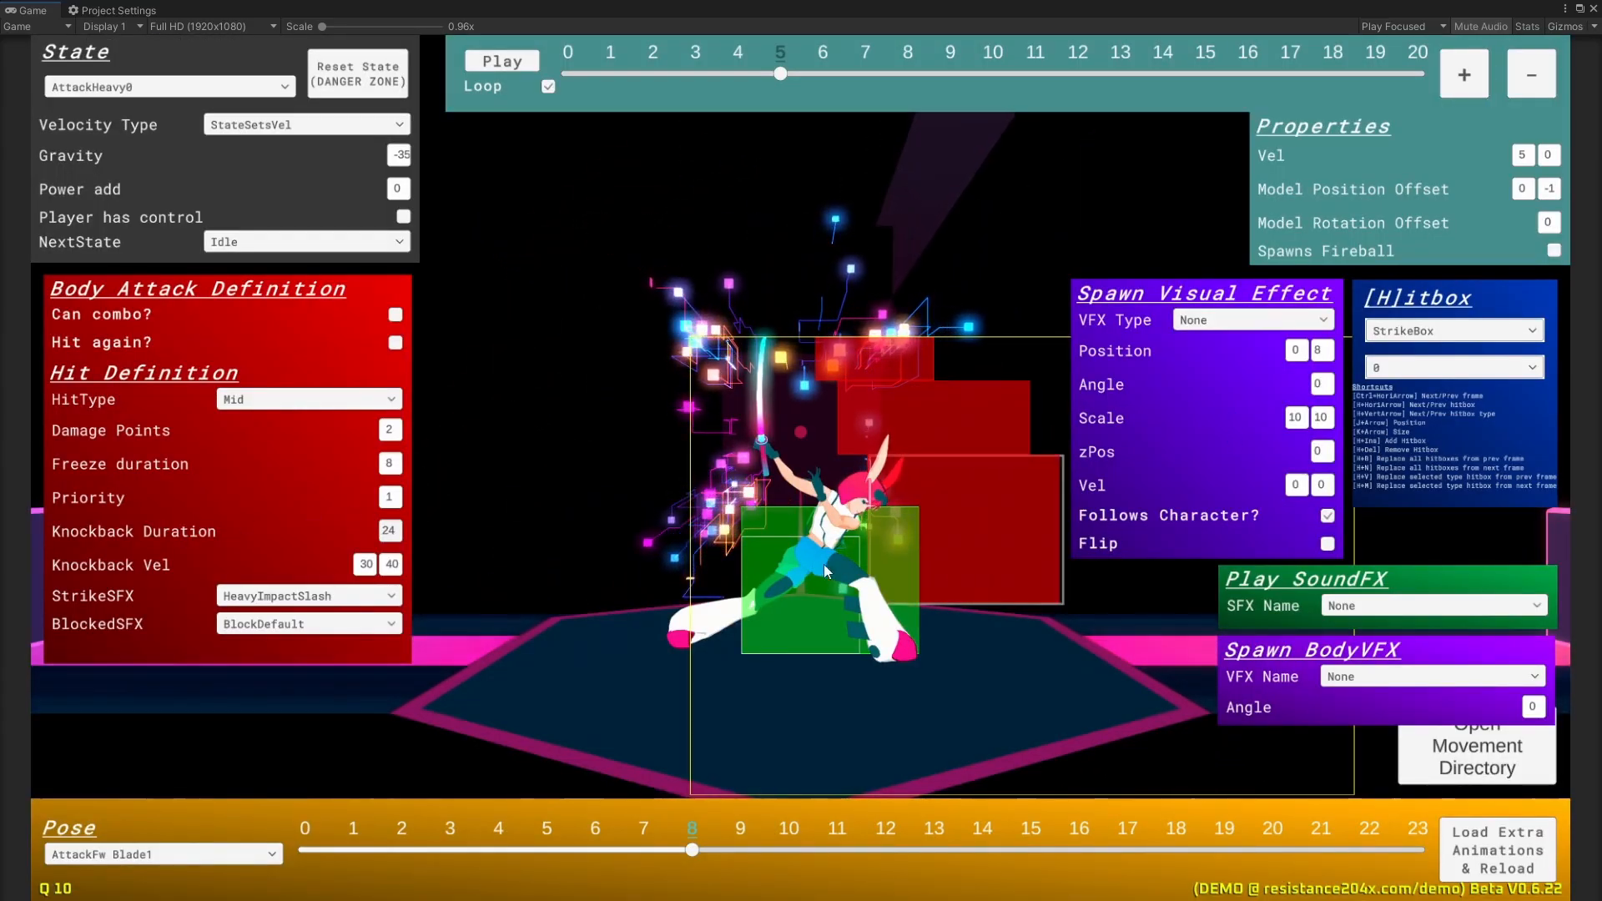
# Step: Adjust Knockback Vel, using 10 as its first value, and set HitType to AirSpinUp
pyautogui.click(1001, 574)
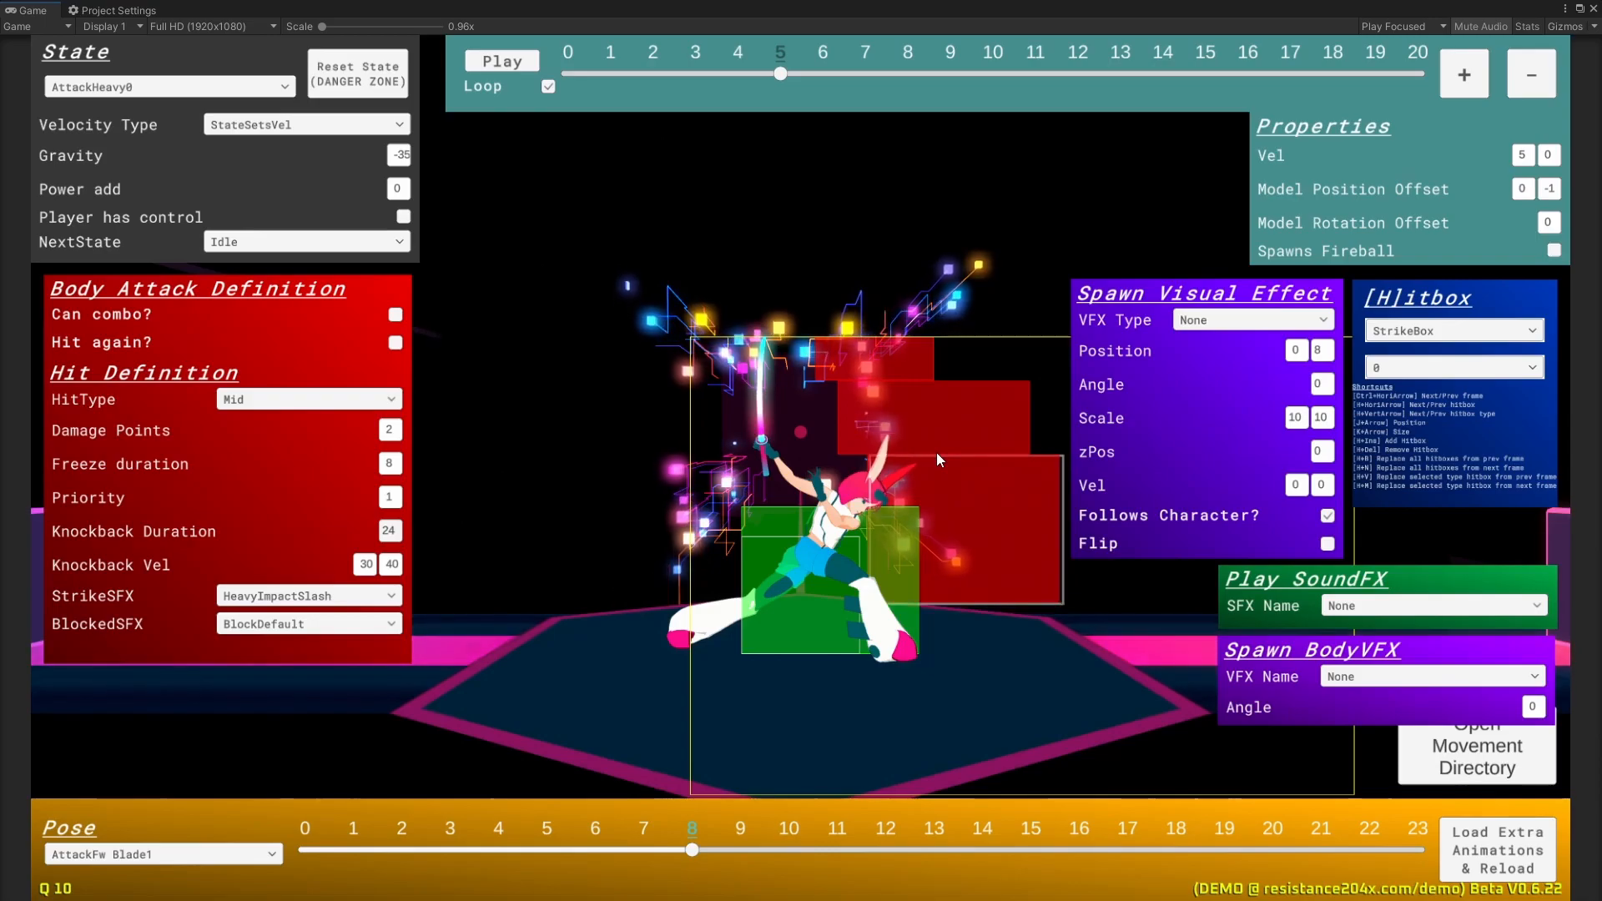
pyautogui.click(366, 565)
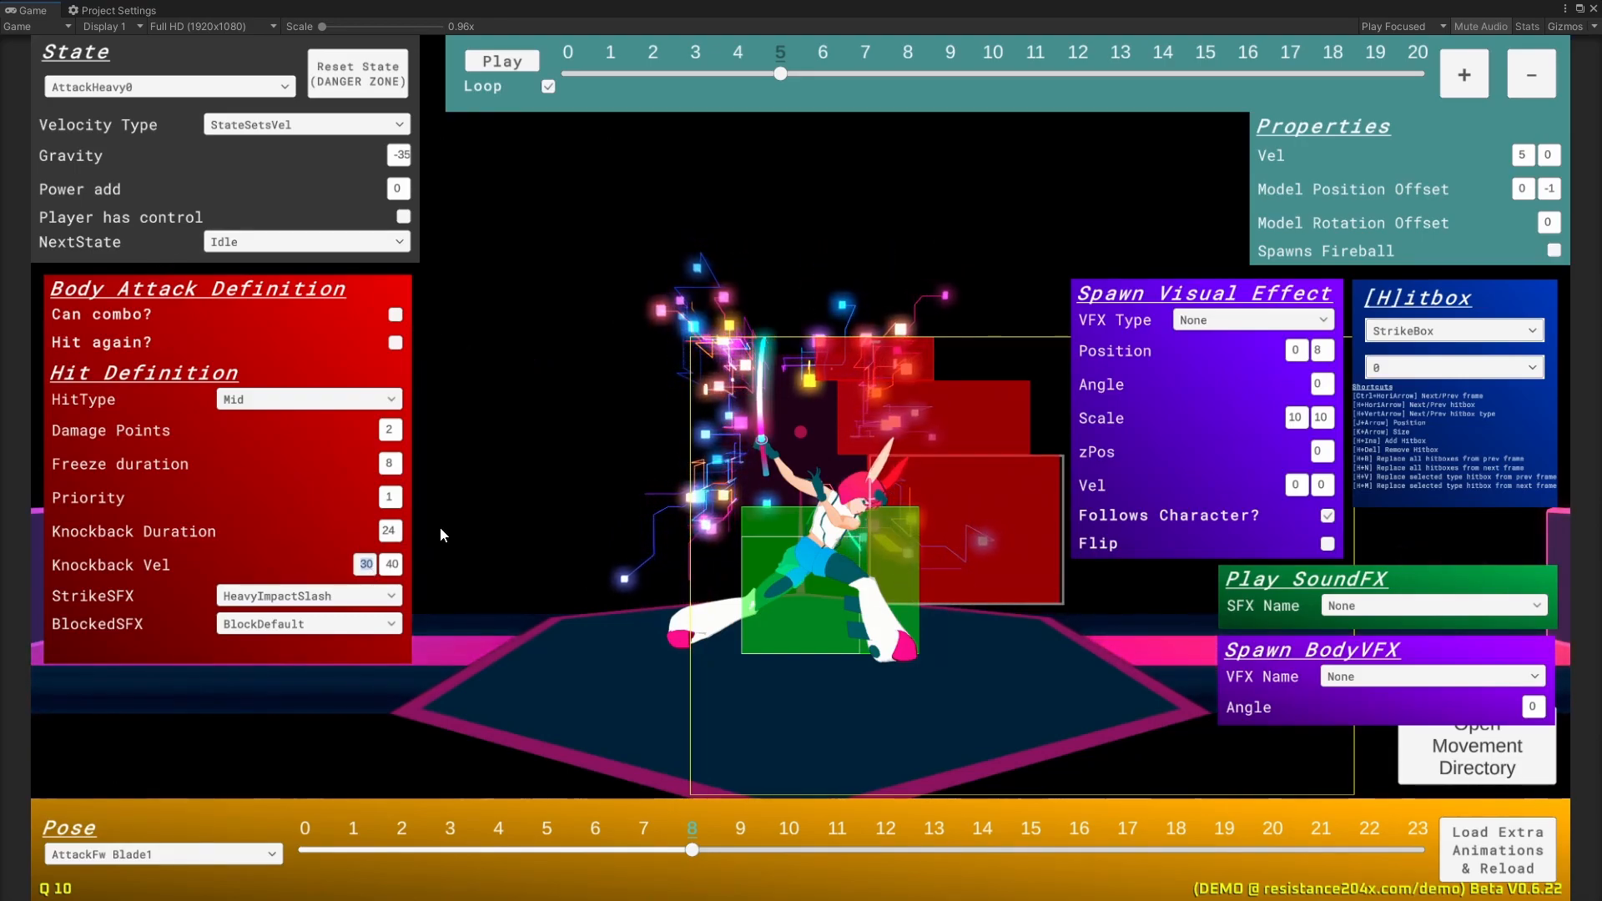
pyautogui.write('120')
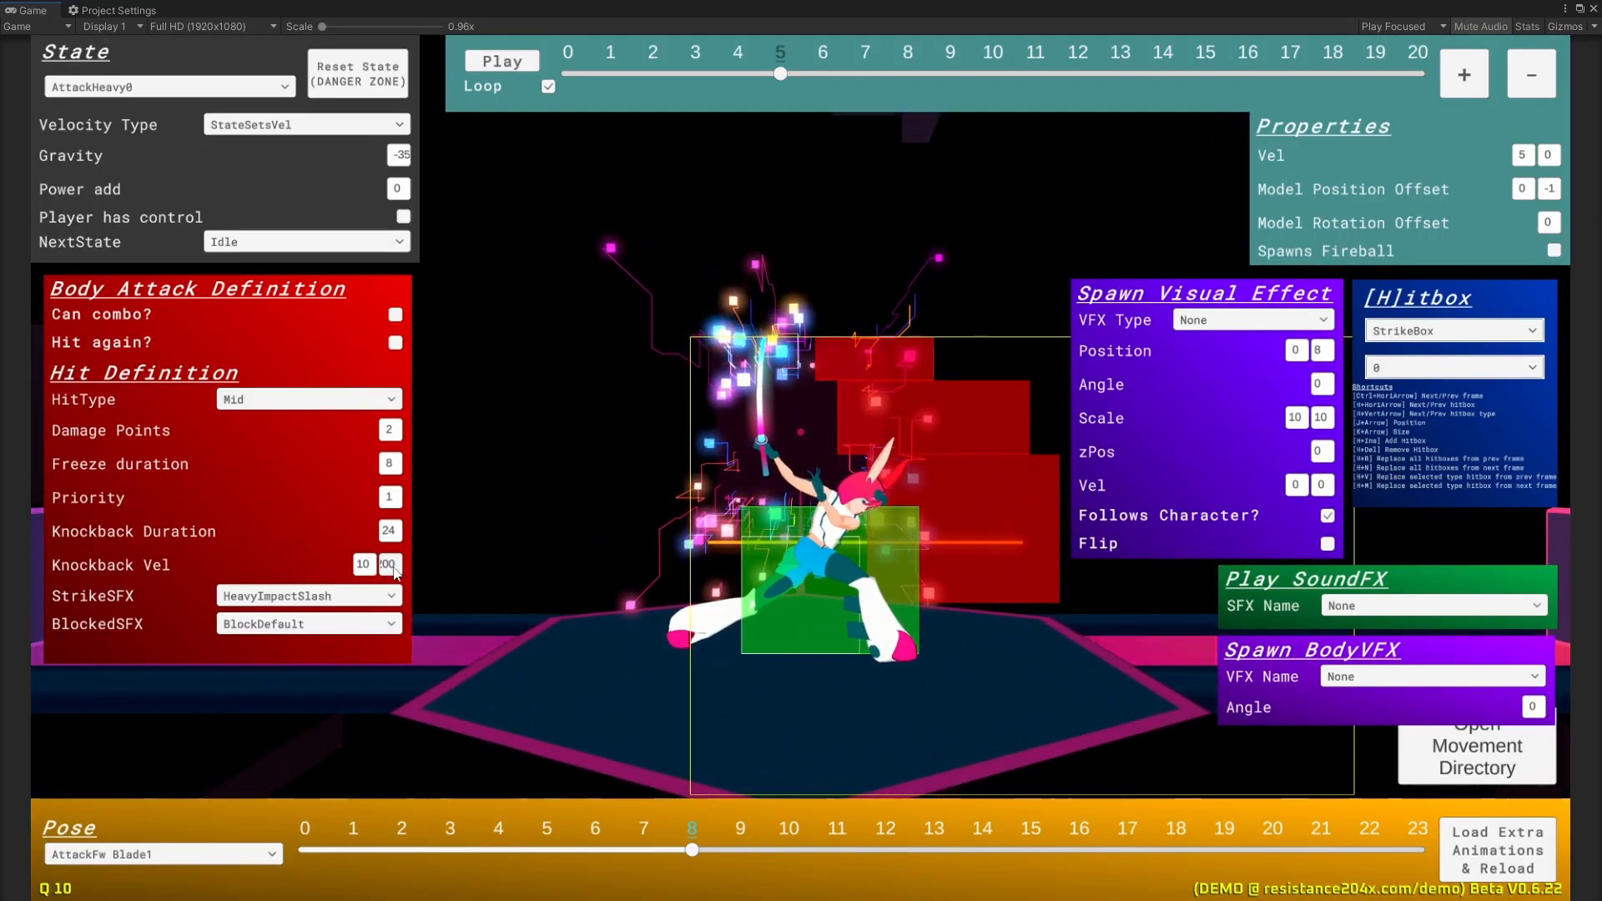
pyautogui.click(309, 399)
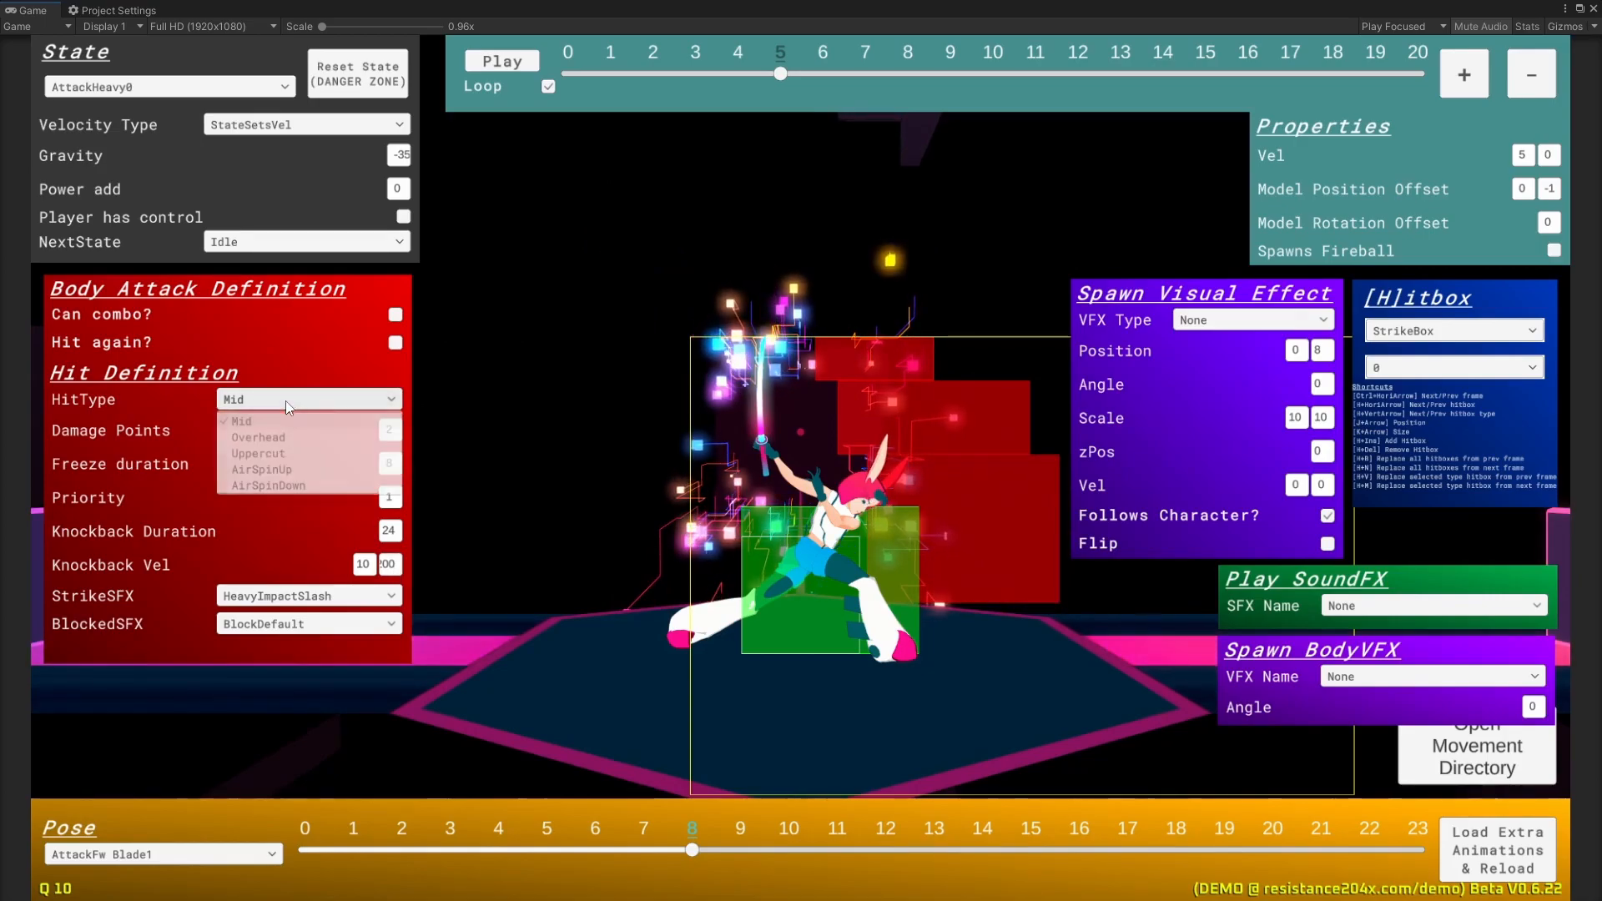
pyautogui.click(315, 469)
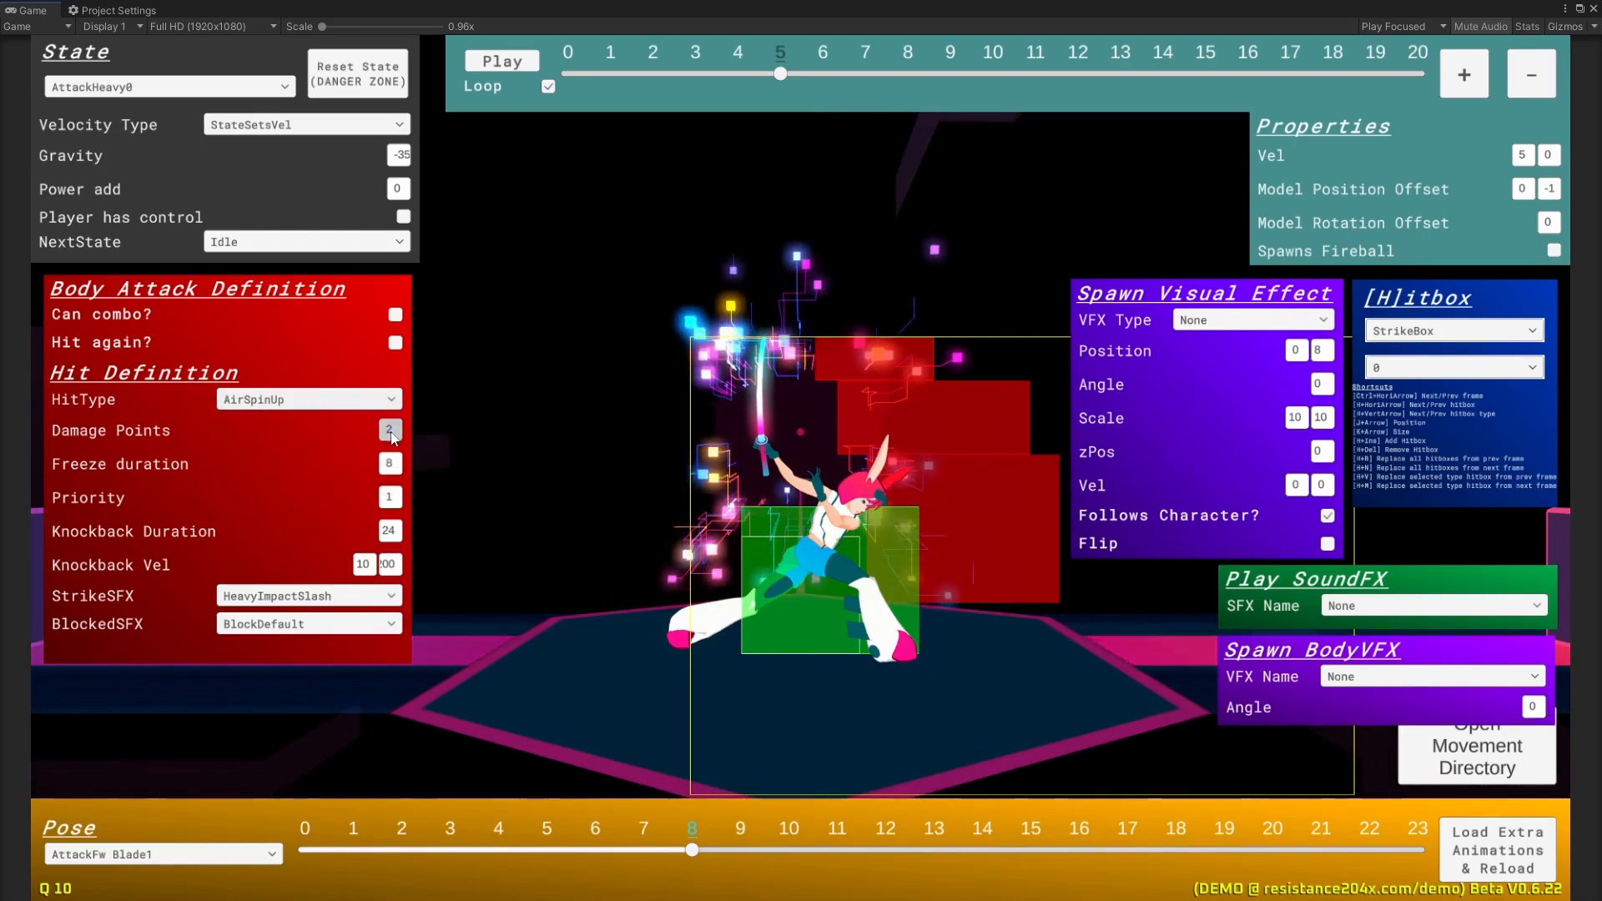
# Step: Set Damage Points to 9 and Knockback Duration to 5, and try the attack in the match
pyautogui.write('9')
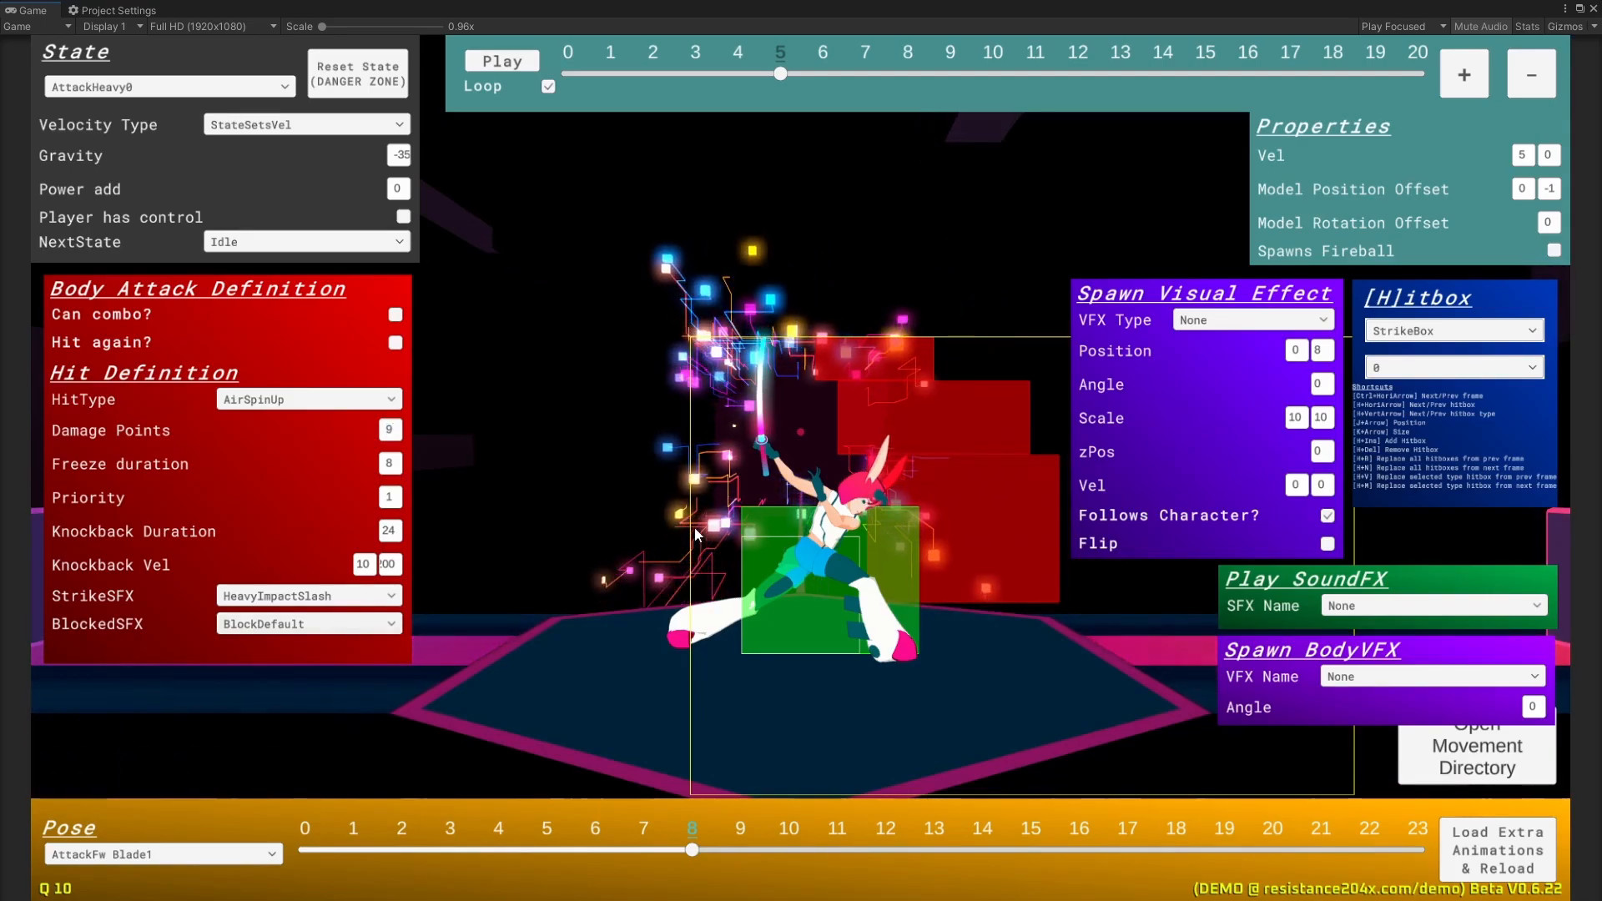
pyautogui.press('Escape')
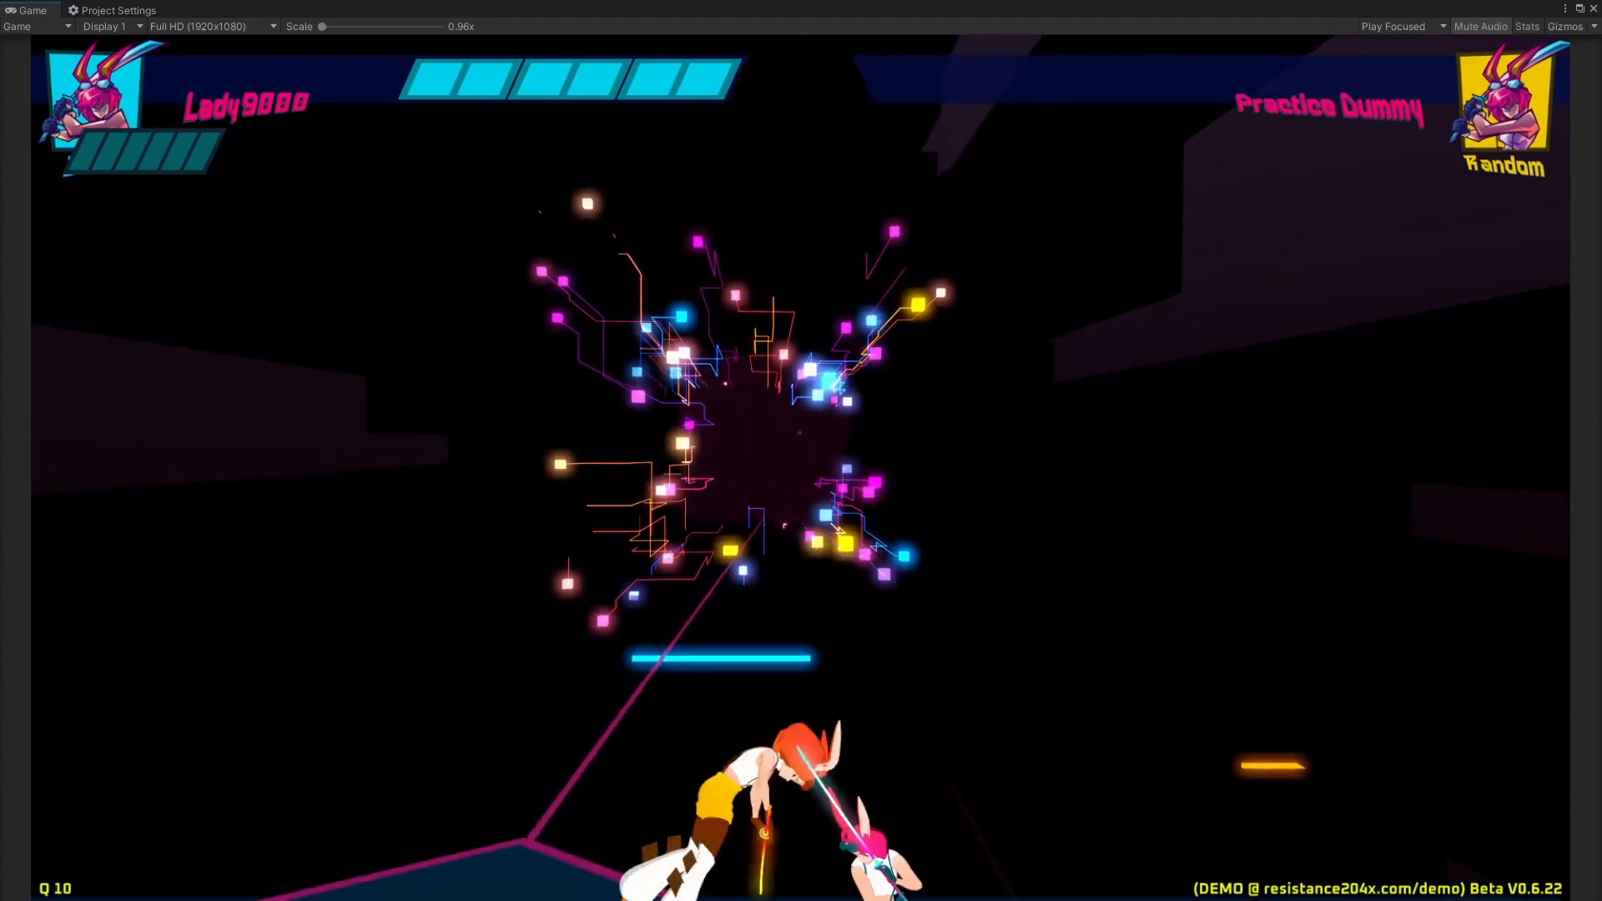
pyautogui.press('Escape')
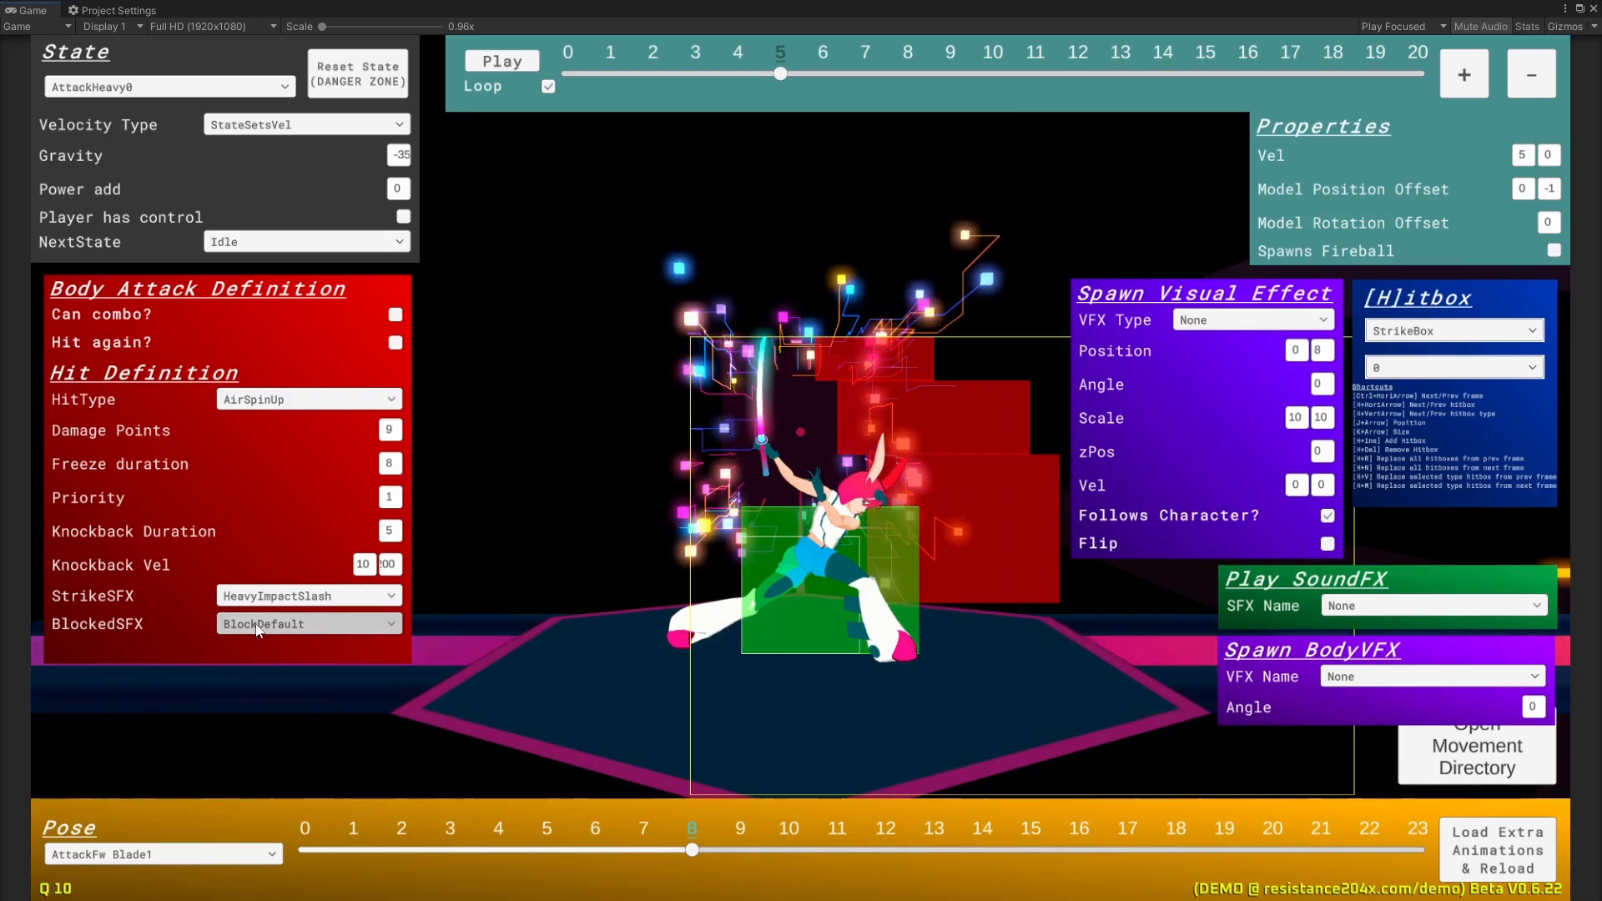
# Step: Look through the sounds available for BlockedSFX and StrikeSFX, keeping the current choices
pyautogui.click(259, 630)
pyautogui.click(177, 624)
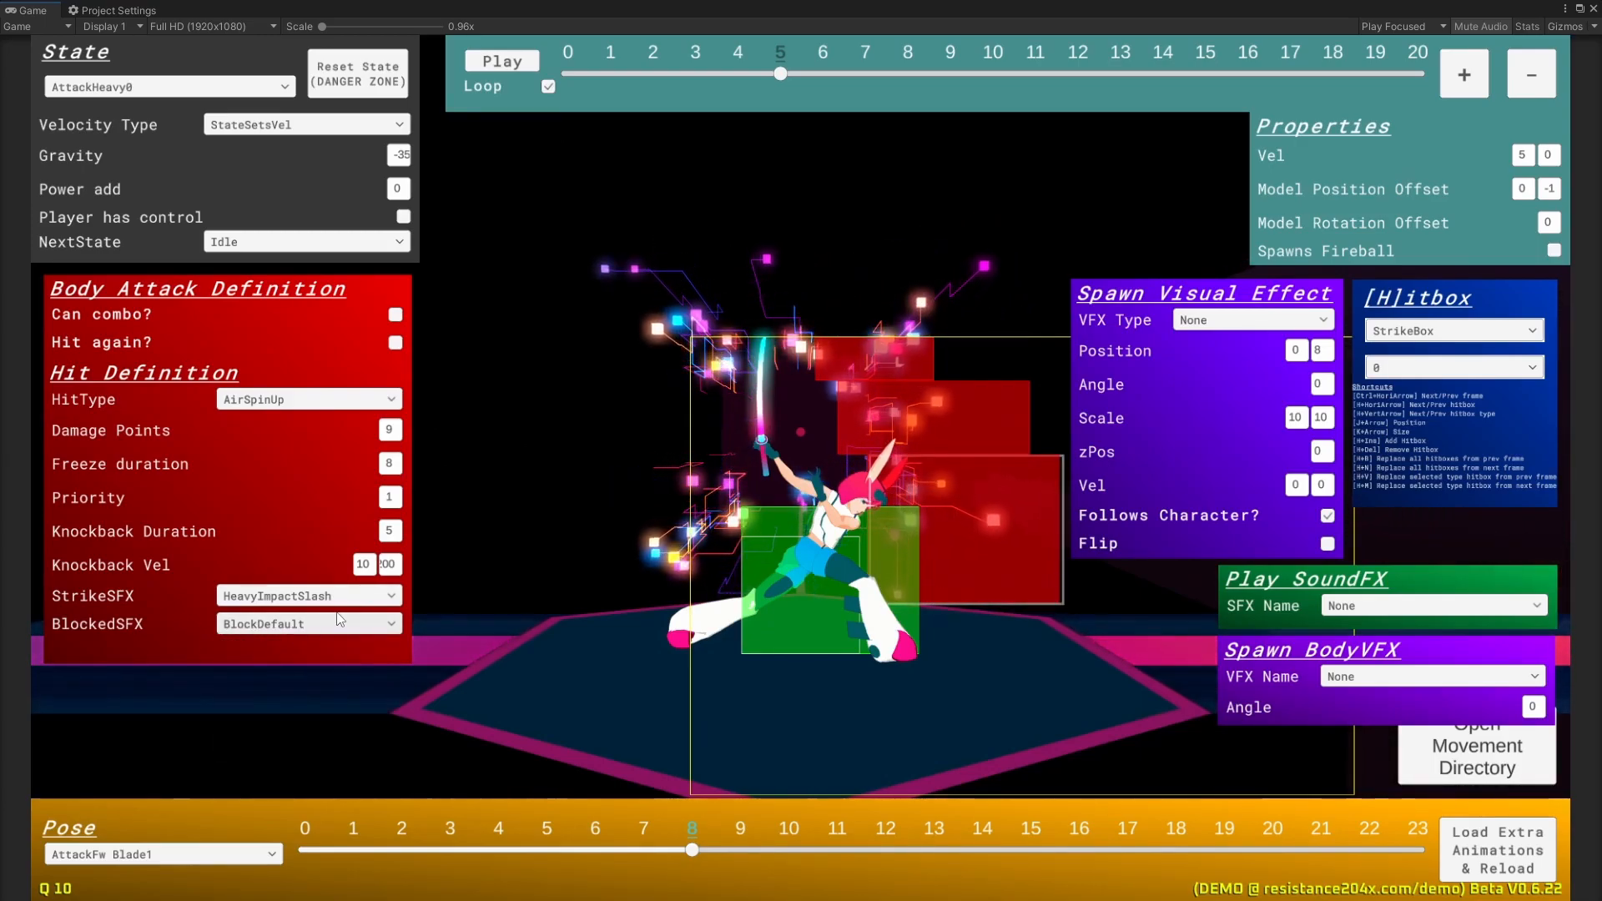
pyautogui.click(281, 597)
pyautogui.click(390, 599)
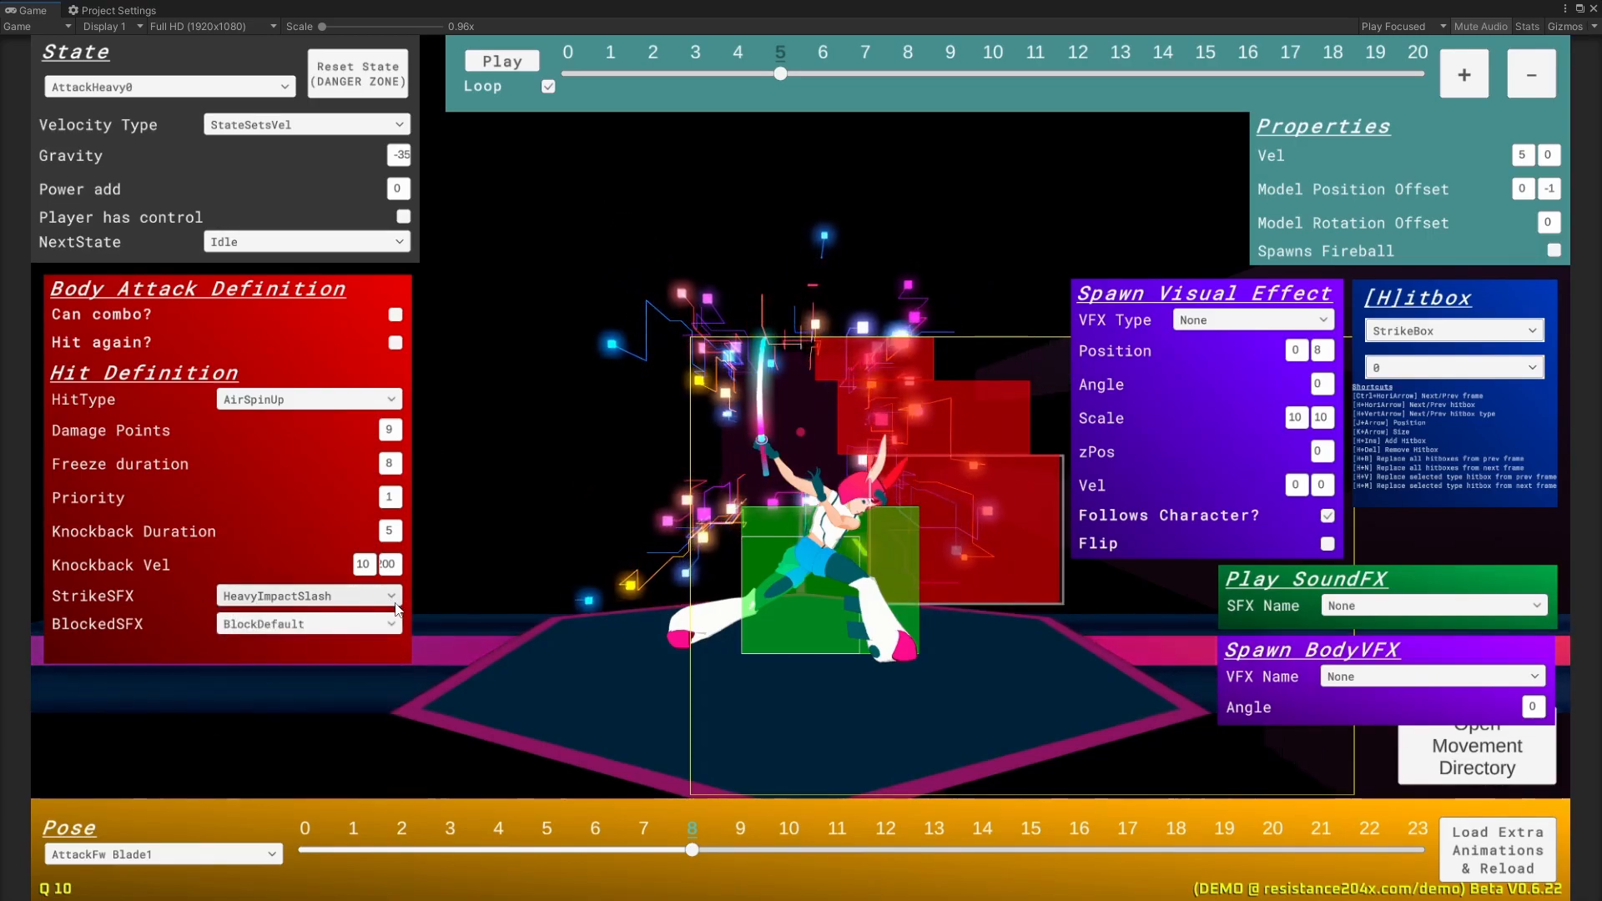
pyautogui.click(390, 599)
pyautogui.moveTo(398, 621); pyautogui.dragTo(397, 634)
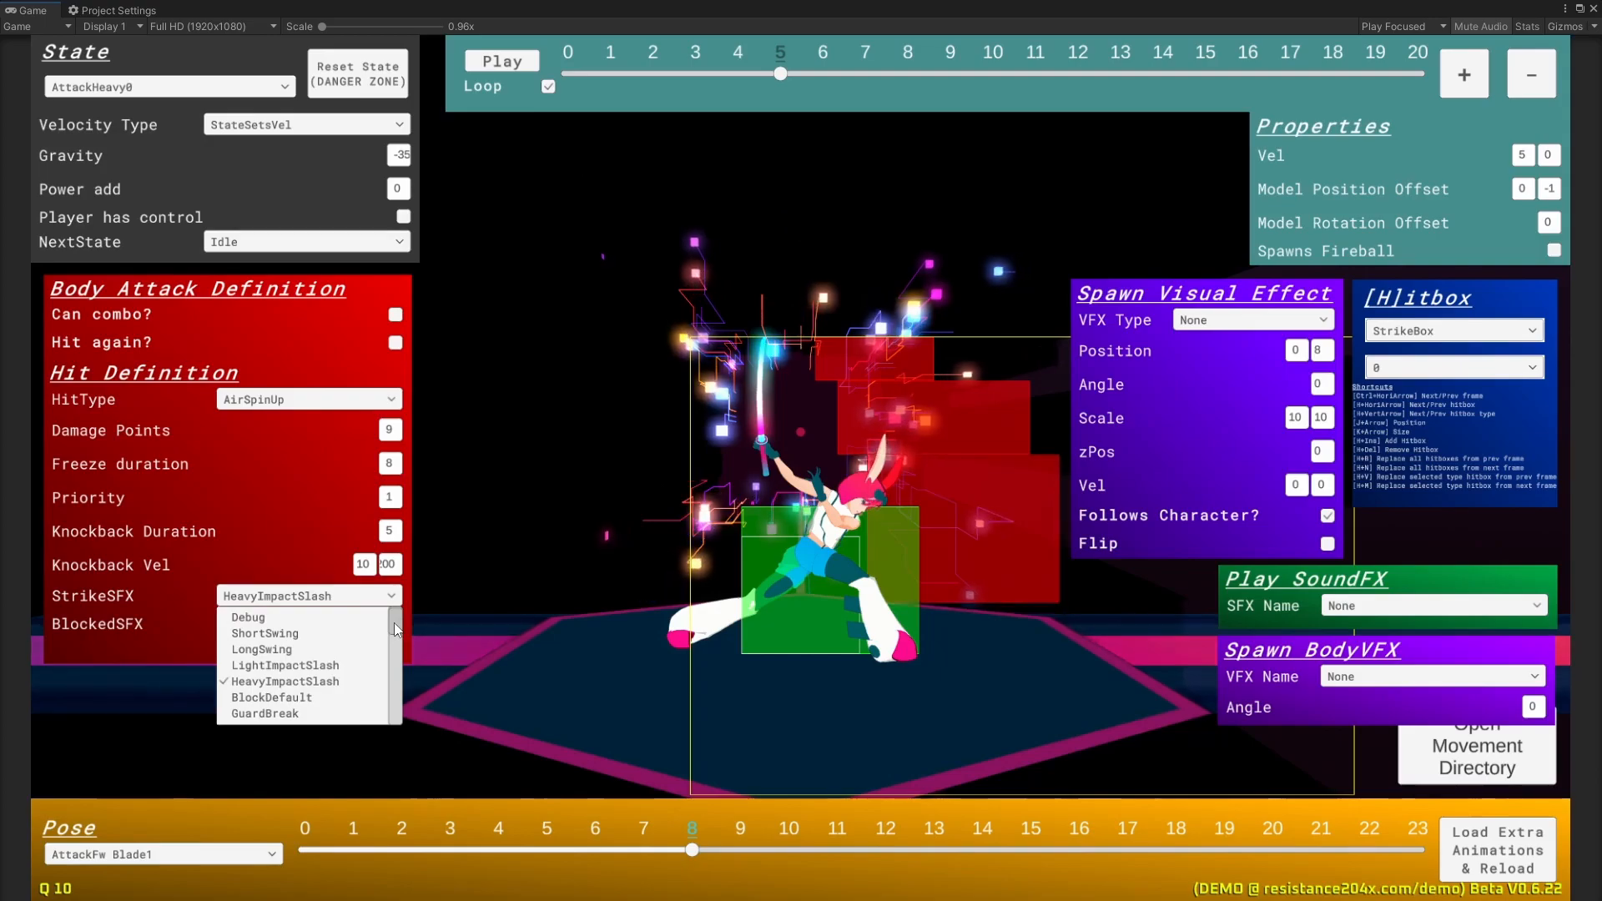
pyautogui.click(573, 534)
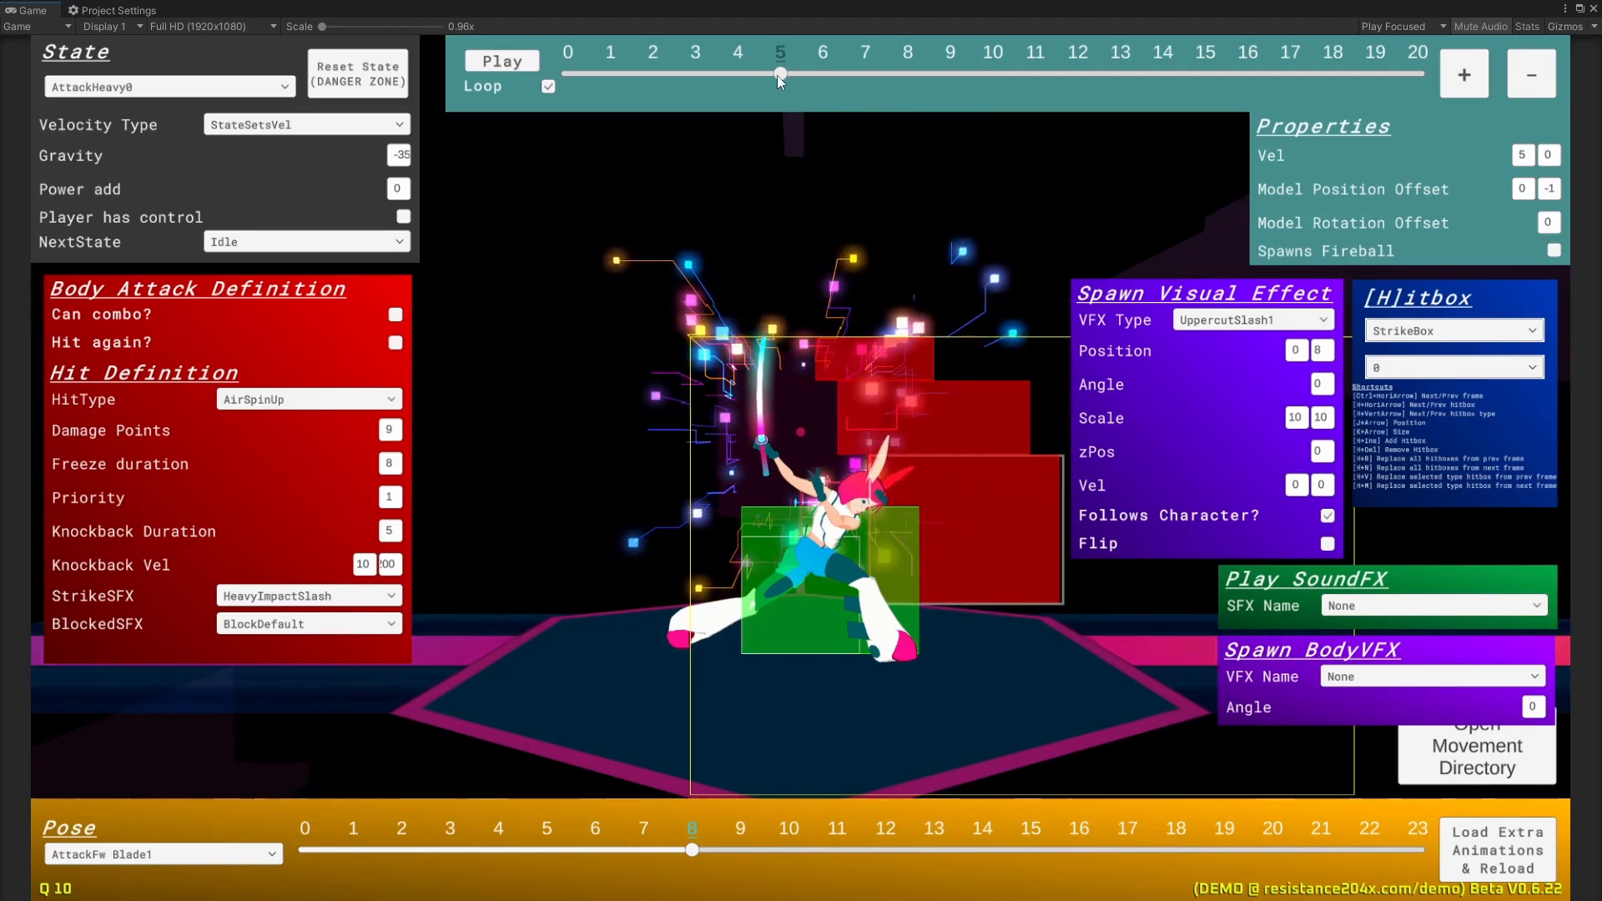
# Step: Compare the hit definitions of frames 5 and 6, and enable Hit again? on frames 6 and 7
pyautogui.moveTo(780, 75); pyautogui.dragTo(813, 74)
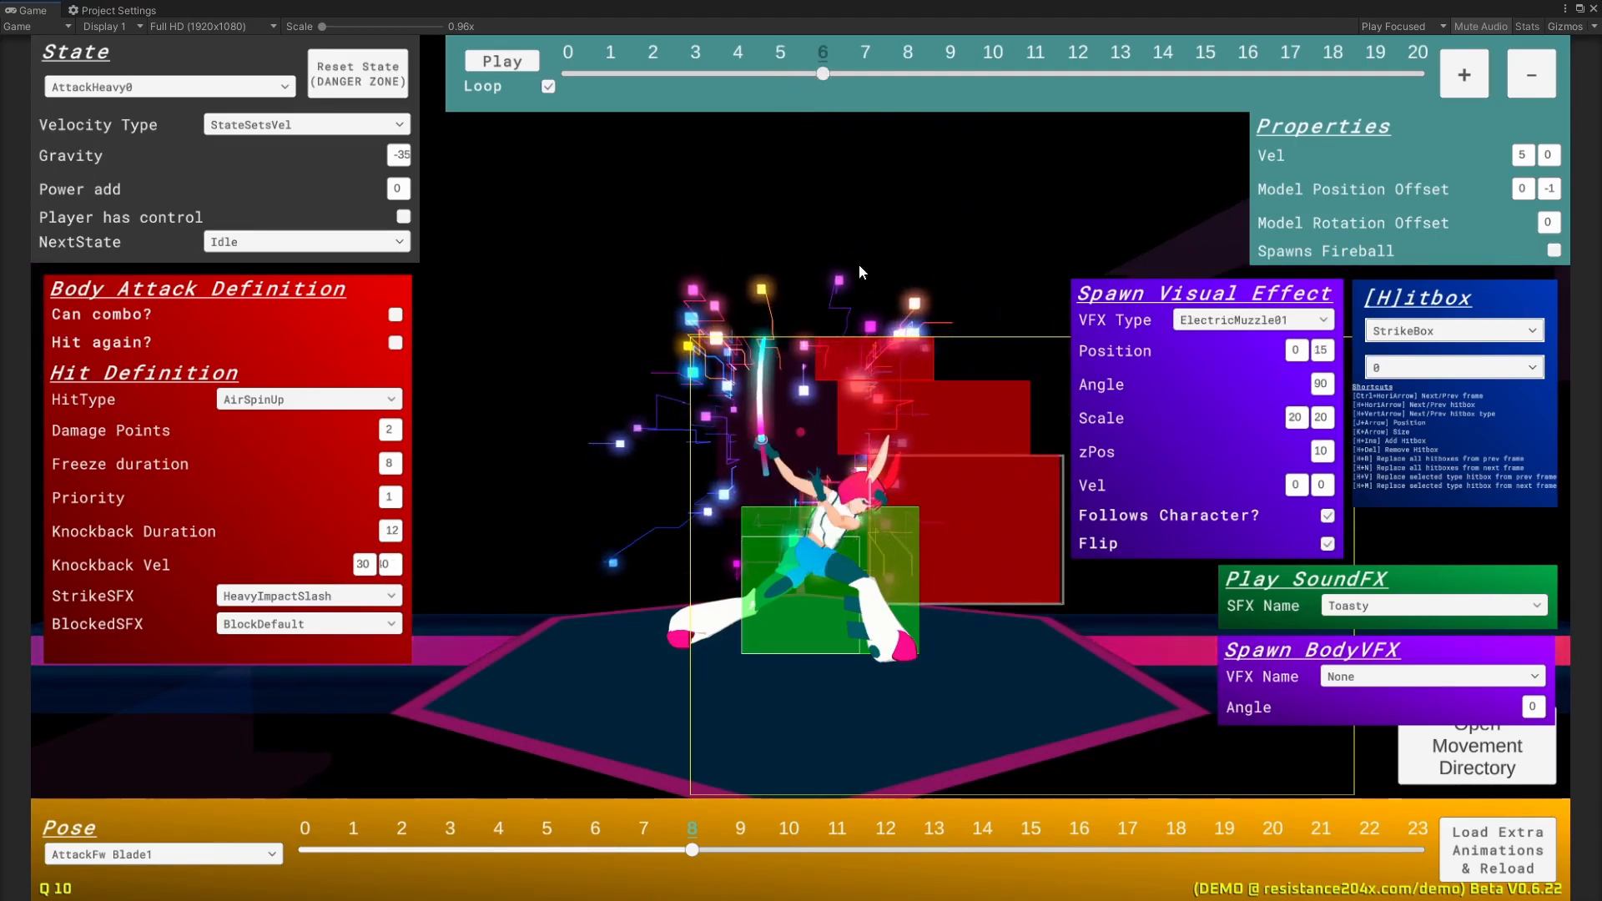
pyautogui.moveTo(843, 75)
pyautogui.mouseDown()
pyautogui.moveTo(822, 79)
pyautogui.moveTo(859, 79)
pyautogui.moveTo(764, 83)
pyautogui.moveTo(818, 85)
pyautogui.mouseUp()
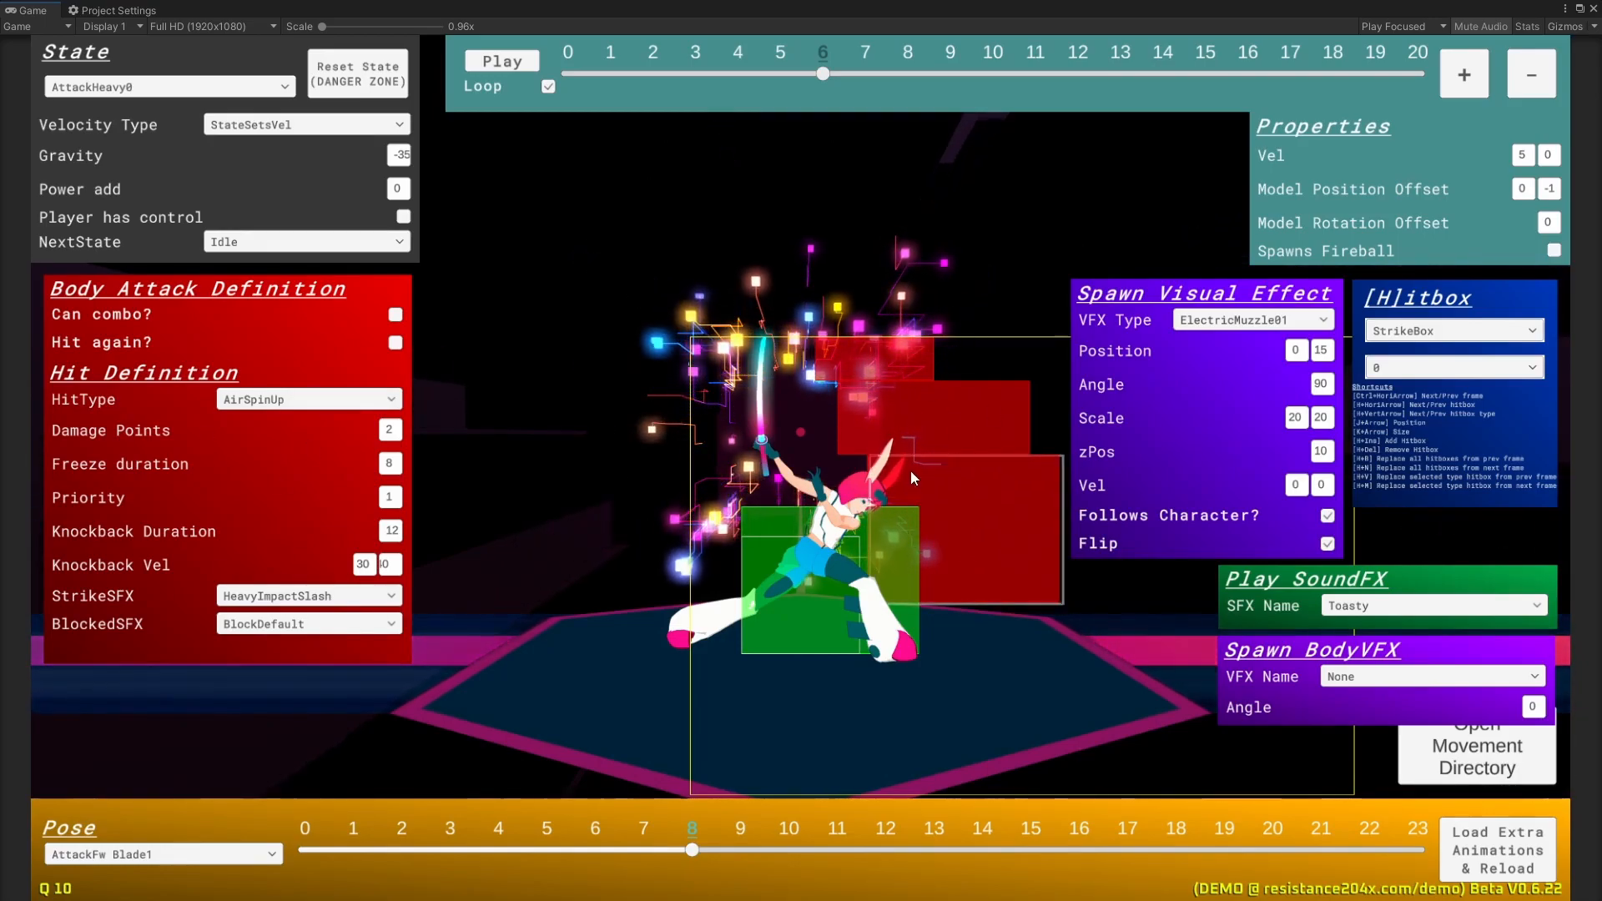
pyautogui.moveTo(819, 74)
pyautogui.mouseDown()
pyautogui.moveTo(779, 78)
pyautogui.moveTo(803, 73)
pyautogui.mouseUp()
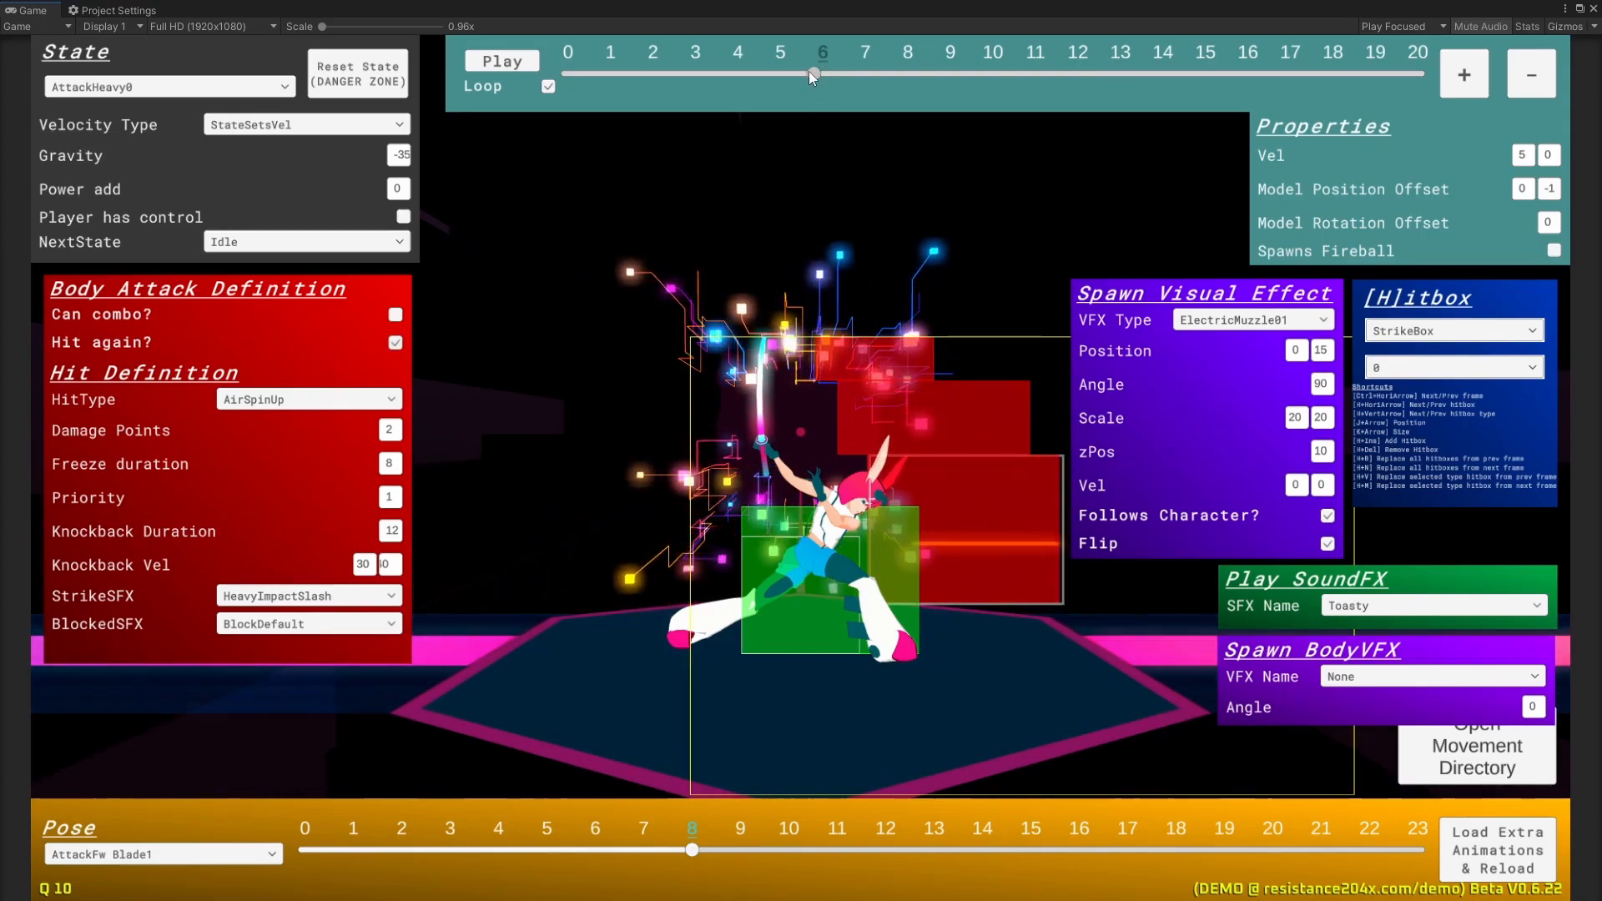
pyautogui.moveTo(813, 74); pyautogui.dragTo(776, 75)
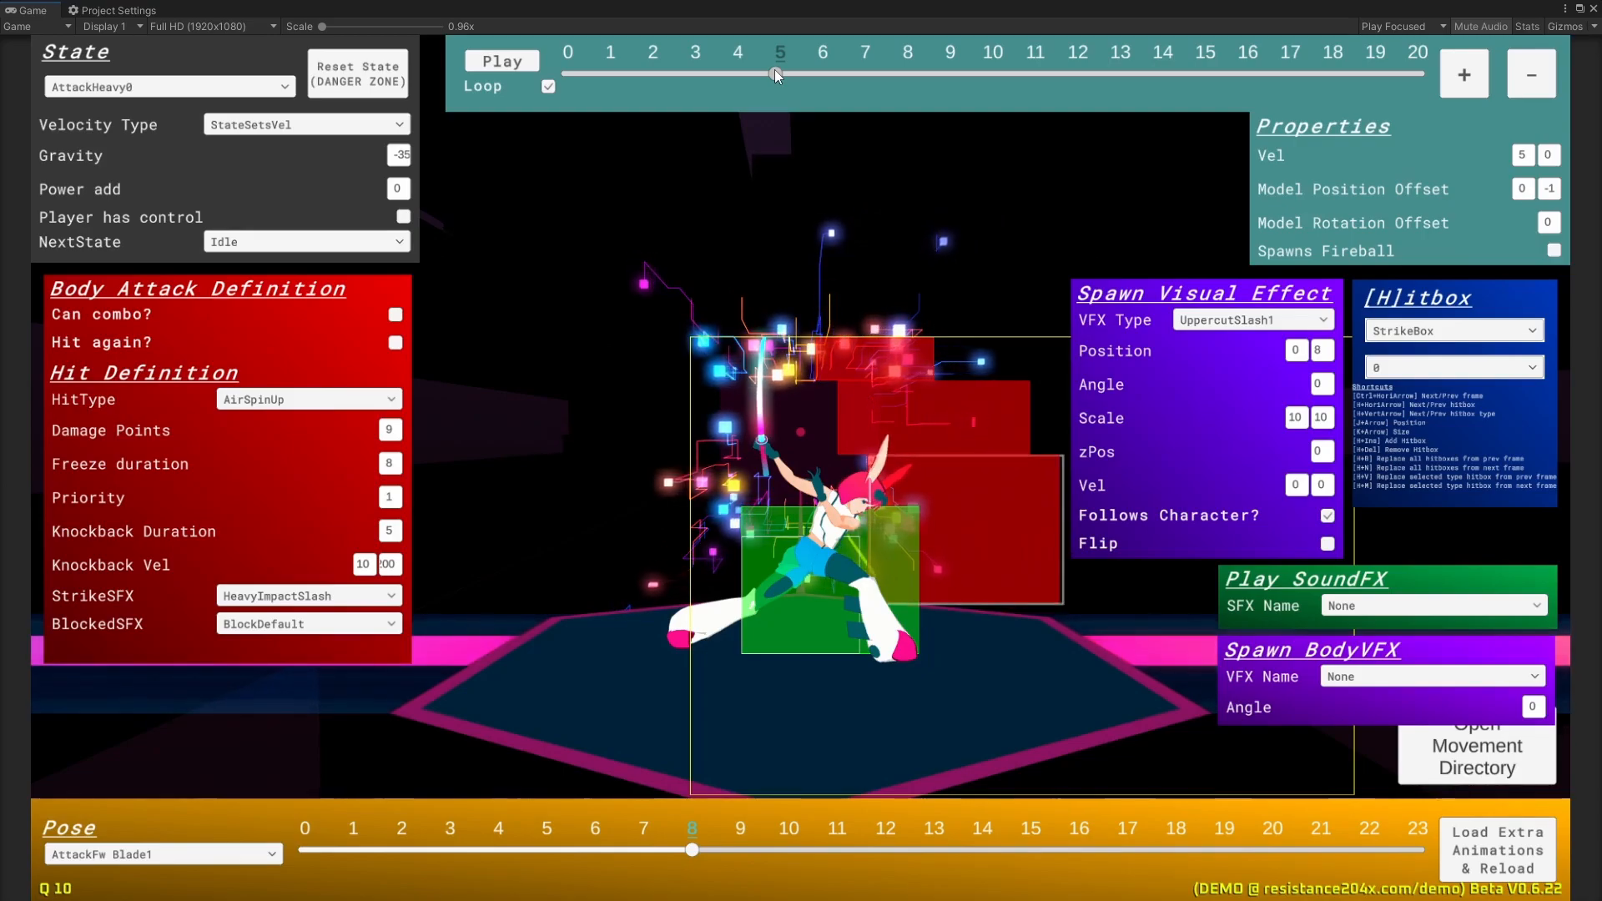
pyautogui.moveTo(776, 75); pyautogui.dragTo(821, 74)
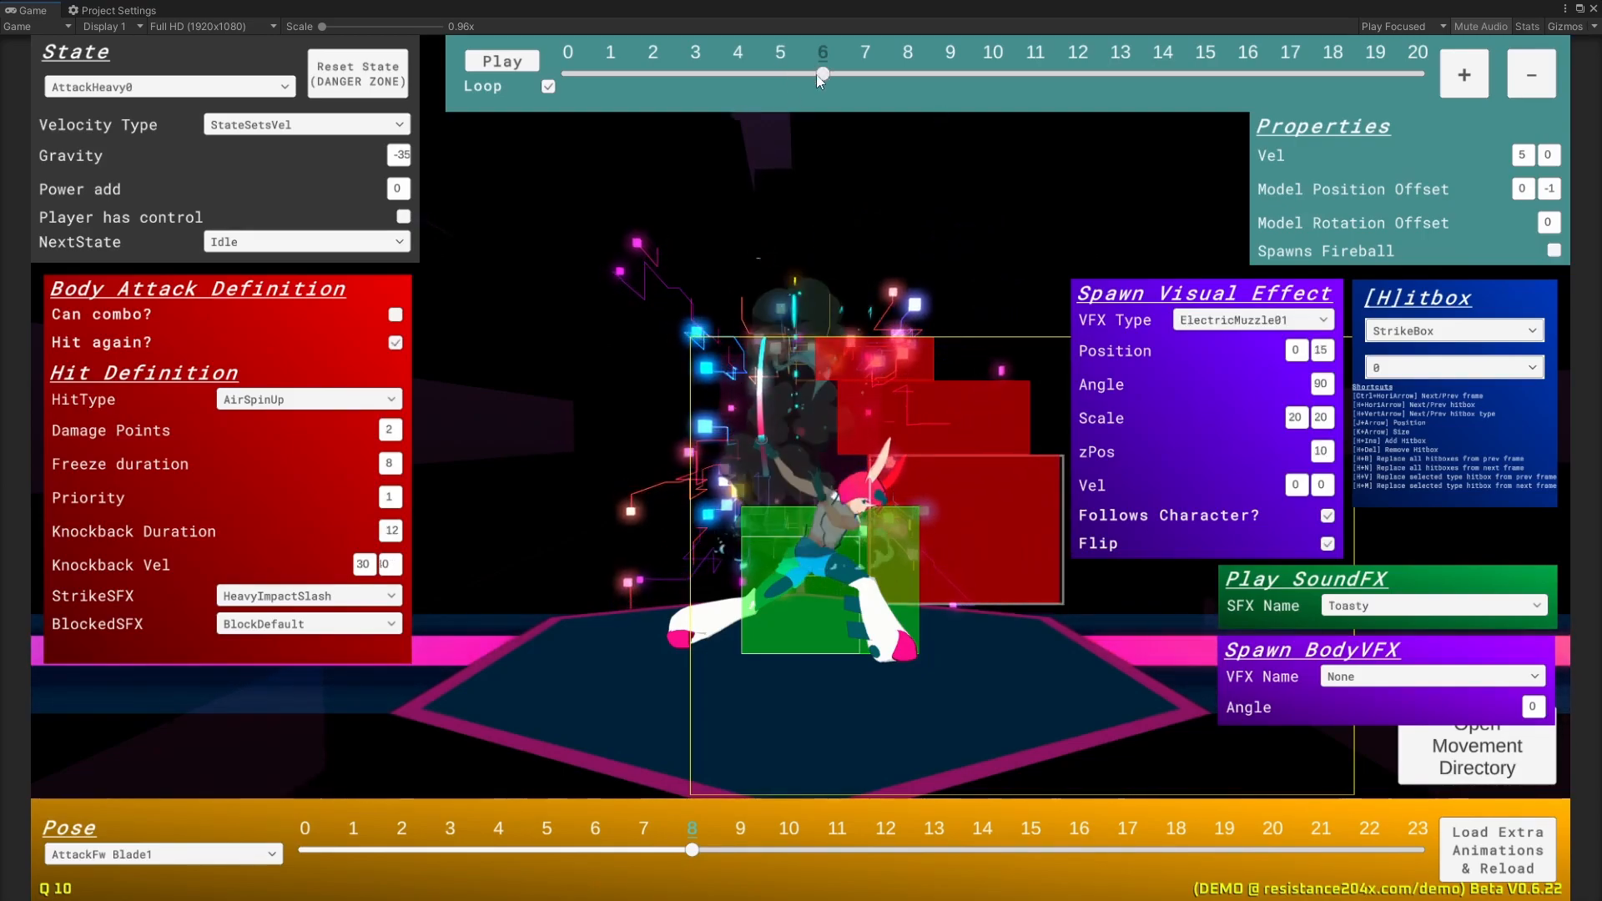
pyautogui.click(396, 343)
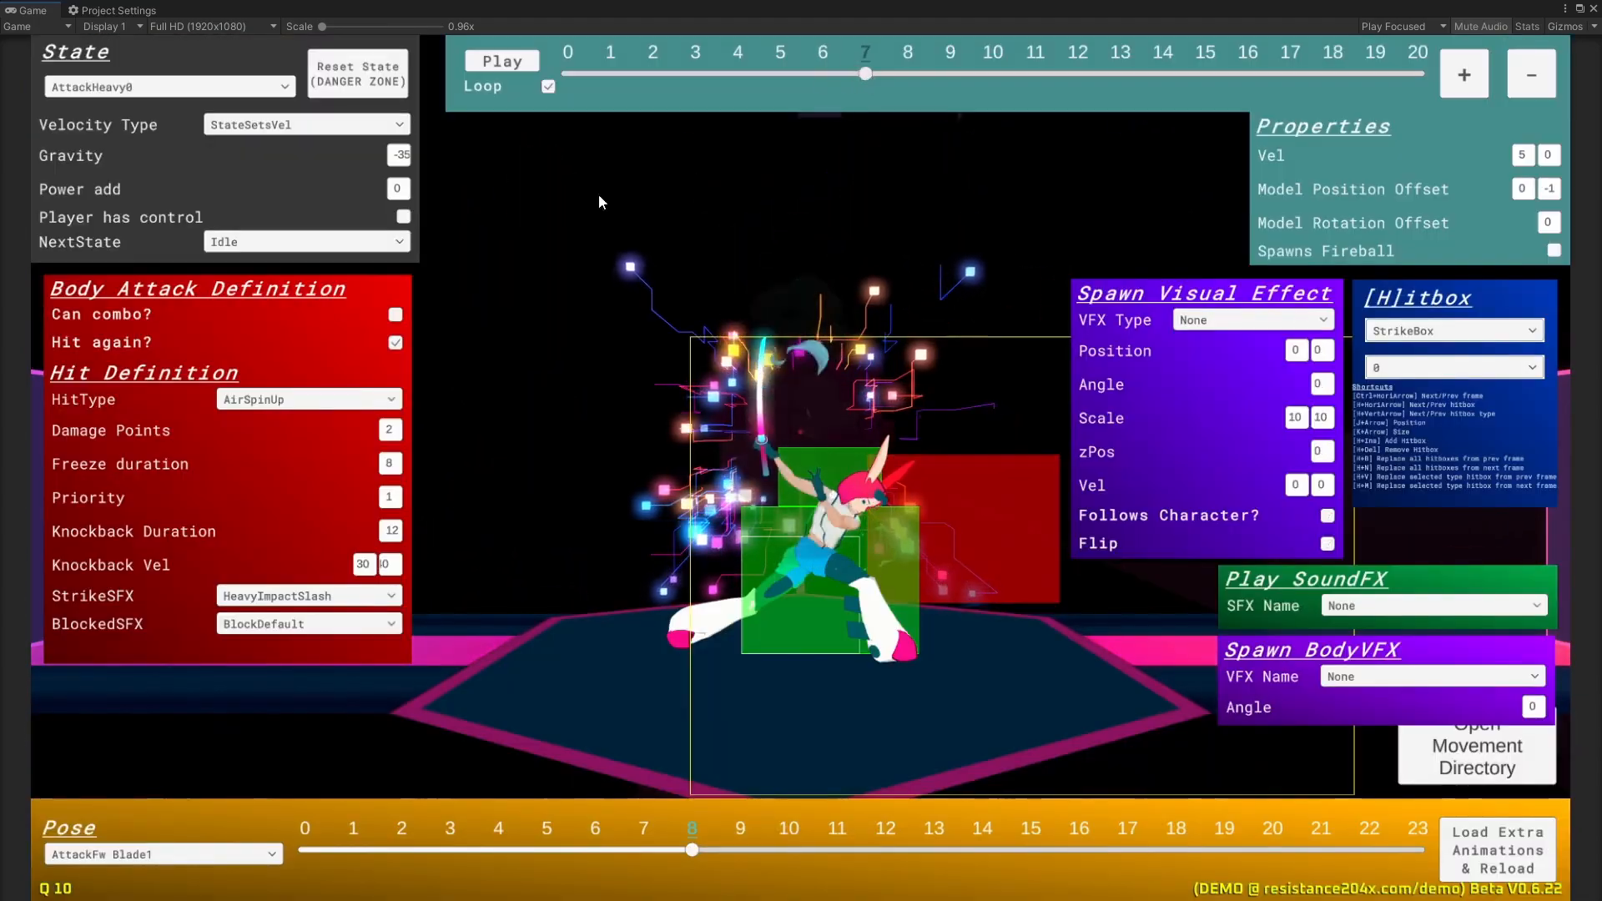
# Step: Return to frame 5 of the state and enable Can combo? in its body attack definition
pyautogui.click(770, 77)
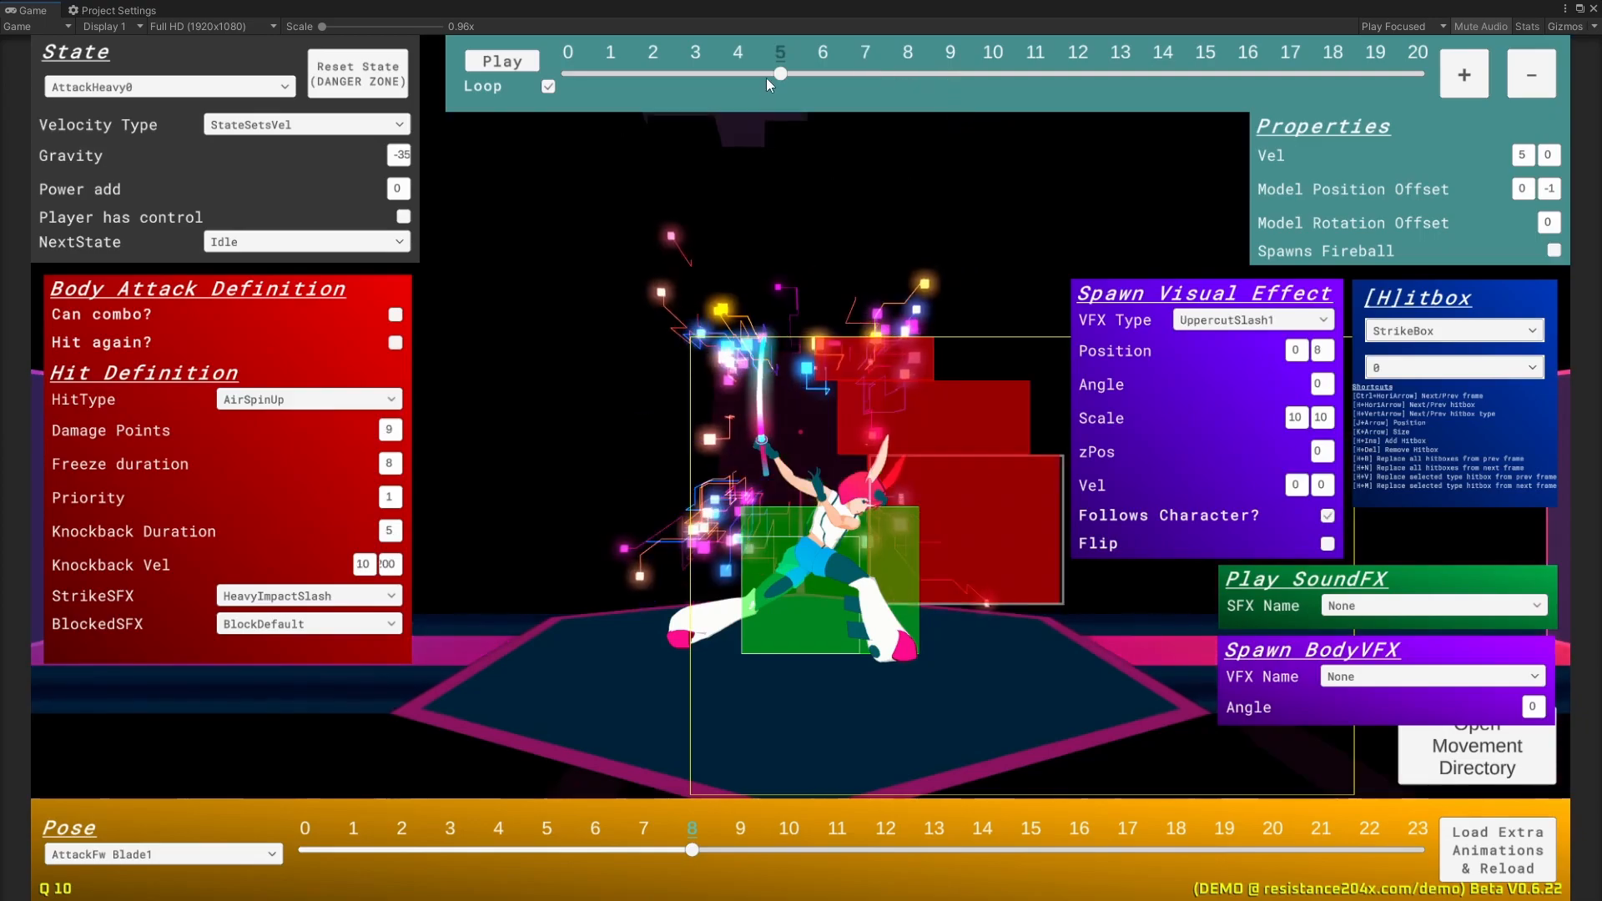
pyautogui.moveTo(769, 77)
pyautogui.mouseDown()
pyautogui.moveTo(751, 75)
pyautogui.moveTo(798, 76)
pyautogui.mouseUp()
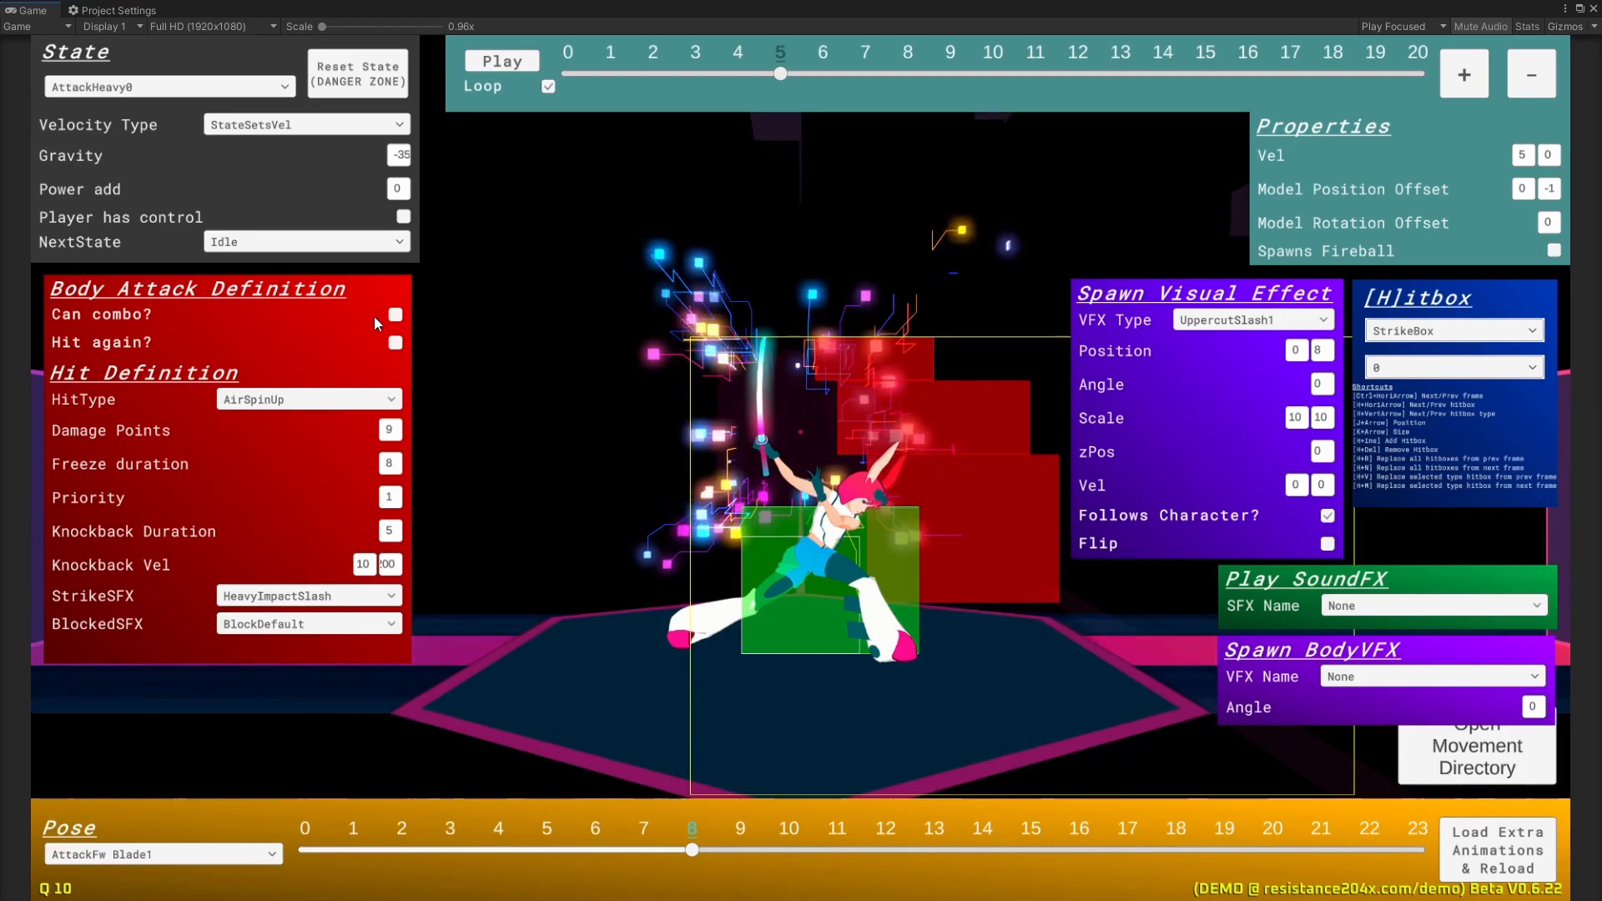
pyautogui.moveTo(778, 75)
pyautogui.mouseDown()
pyautogui.moveTo(738, 74)
pyautogui.moveTo(780, 73)
pyautogui.mouseUp()
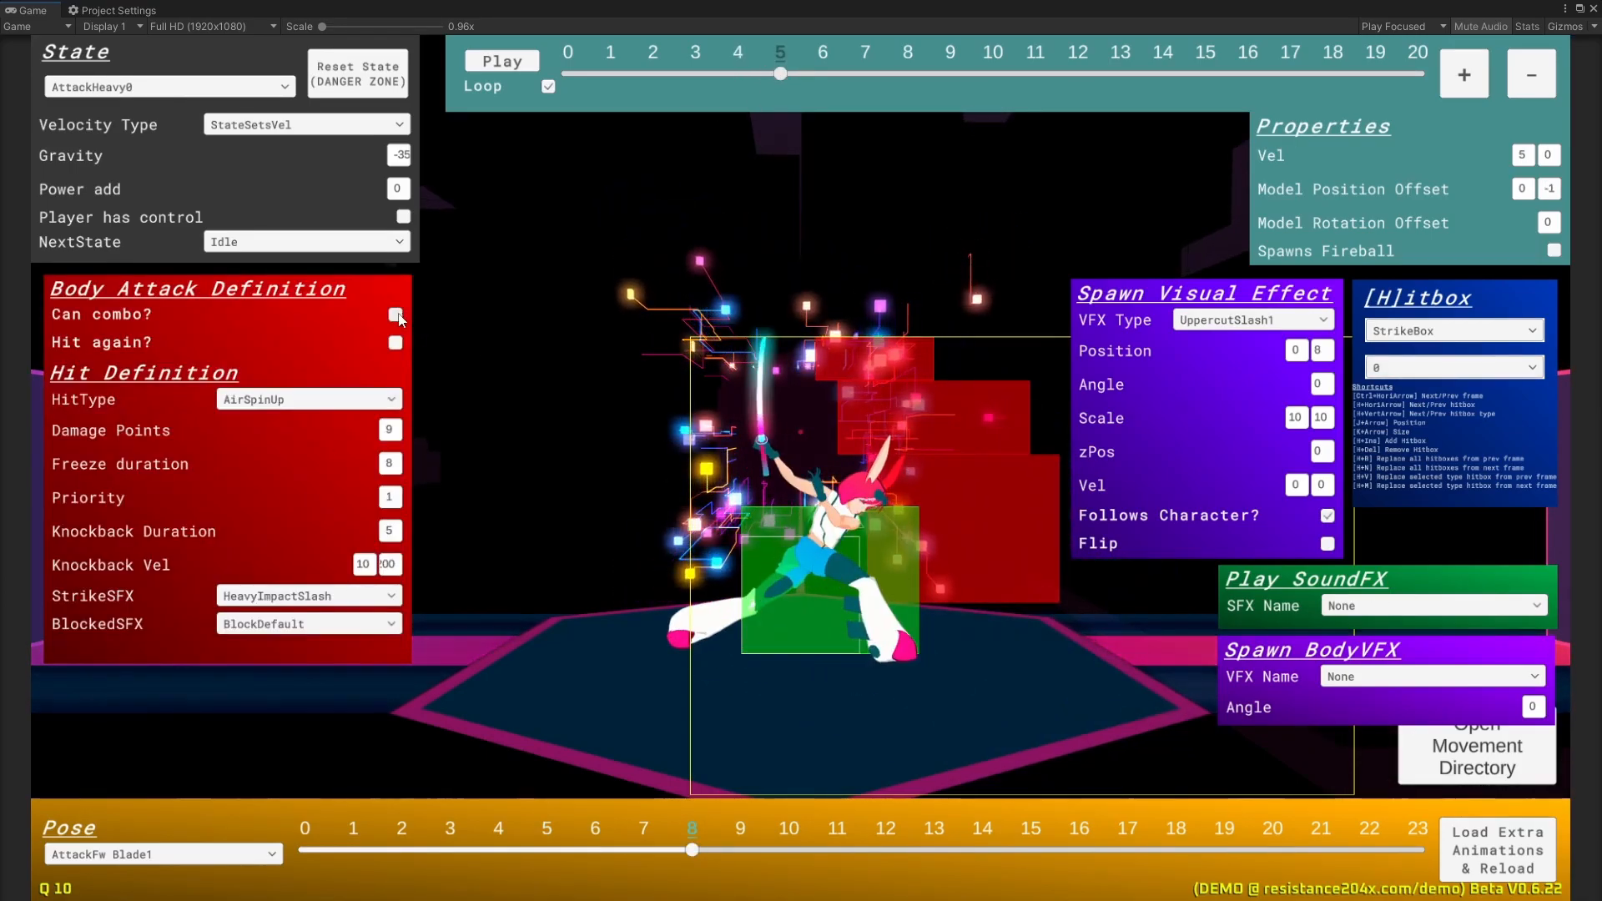
pyautogui.click(397, 316)
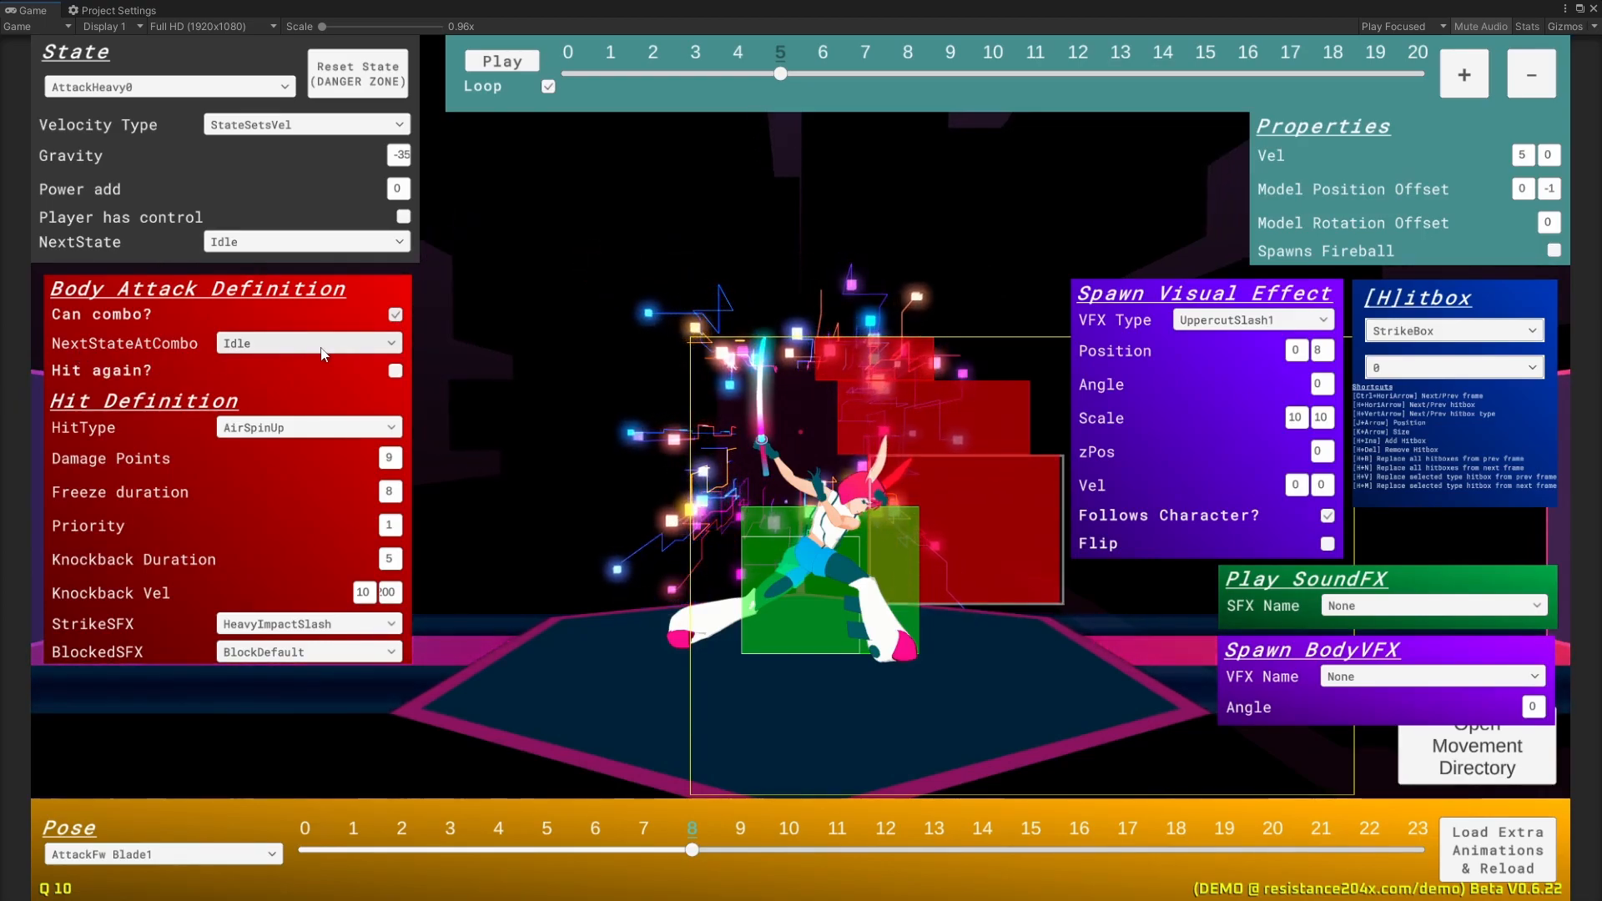
# Step: Look up the uppercut attacks in the state list, try AttackUppercutLight as NextStateAtCombo, and set it to AttackUppercutHeavy
pyautogui.click(208, 86)
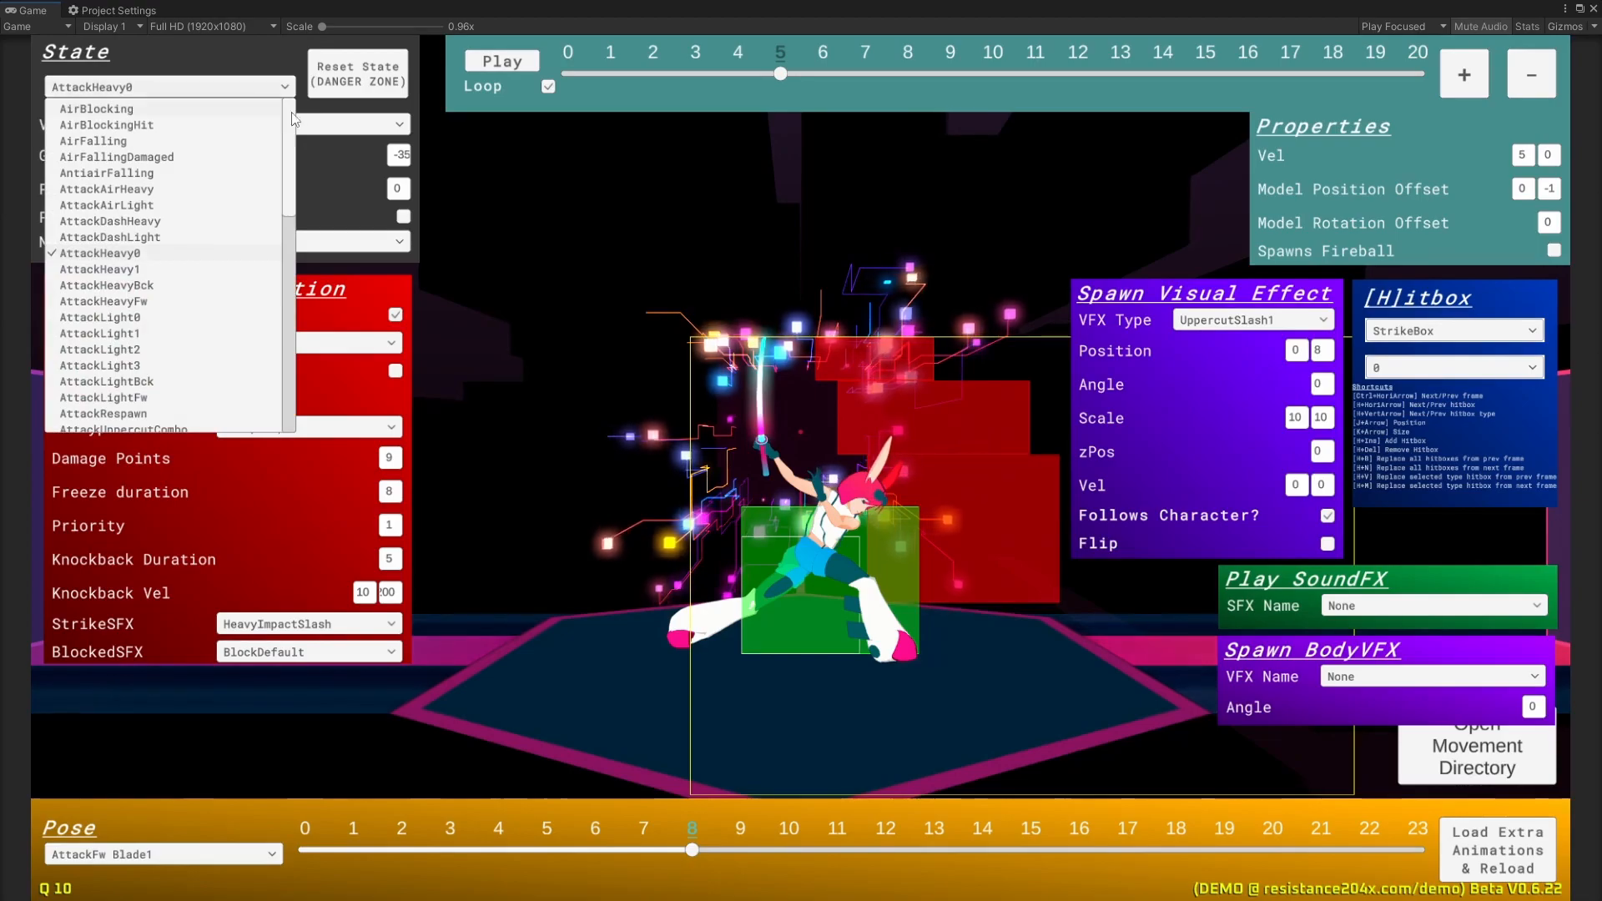
pyautogui.moveTo(284, 120); pyautogui.dragTo(285, 165)
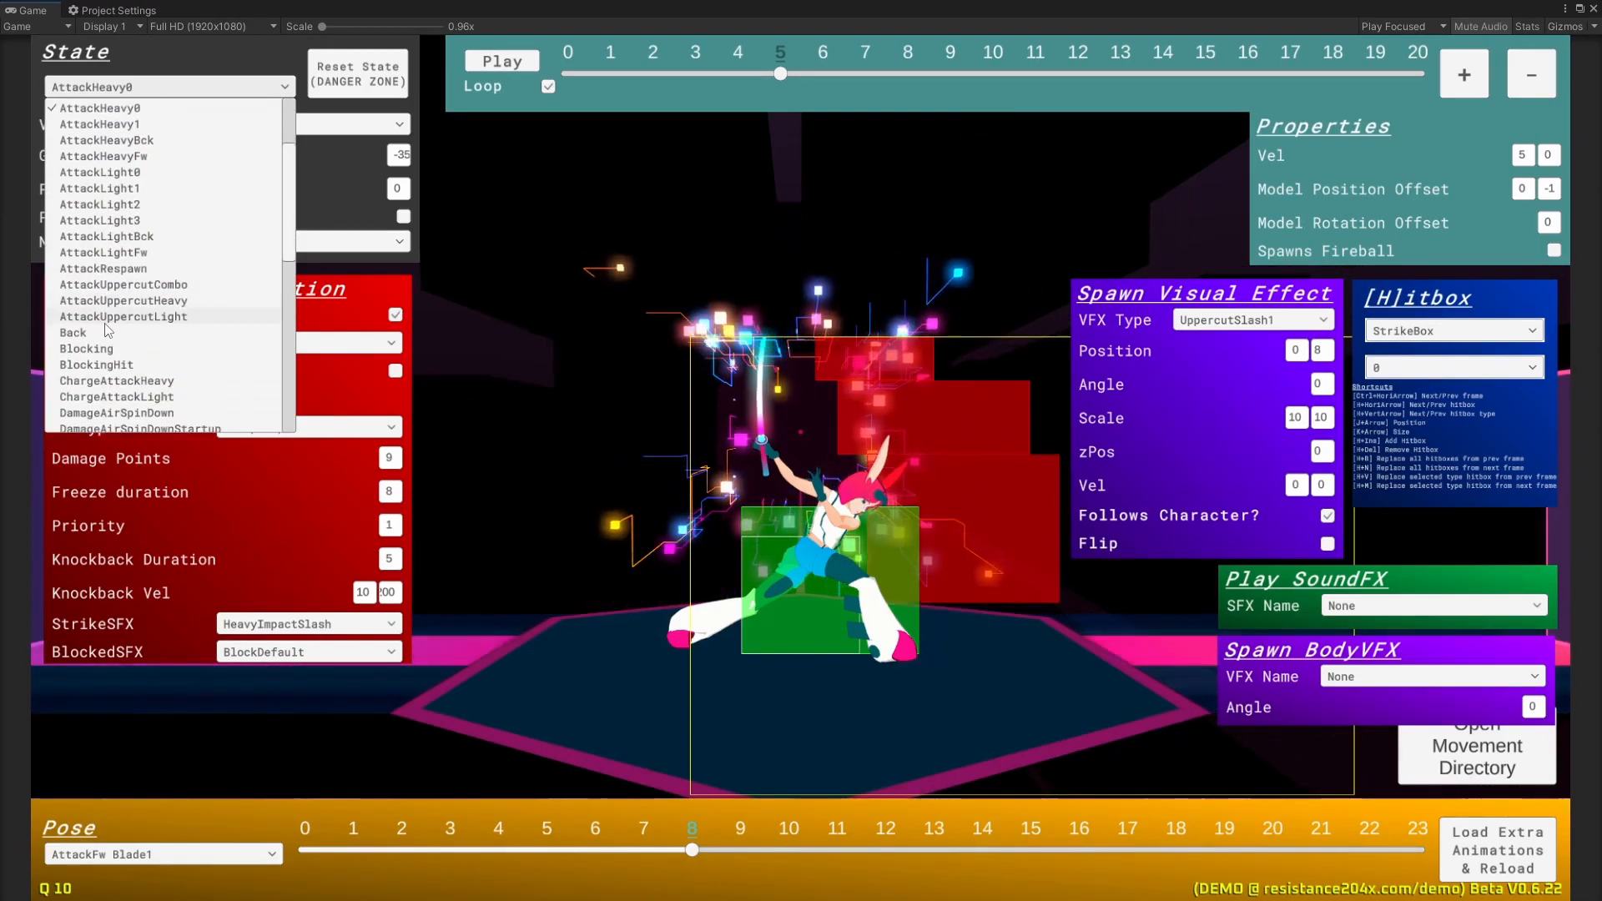
pyautogui.click(311, 340)
pyautogui.click(330, 343)
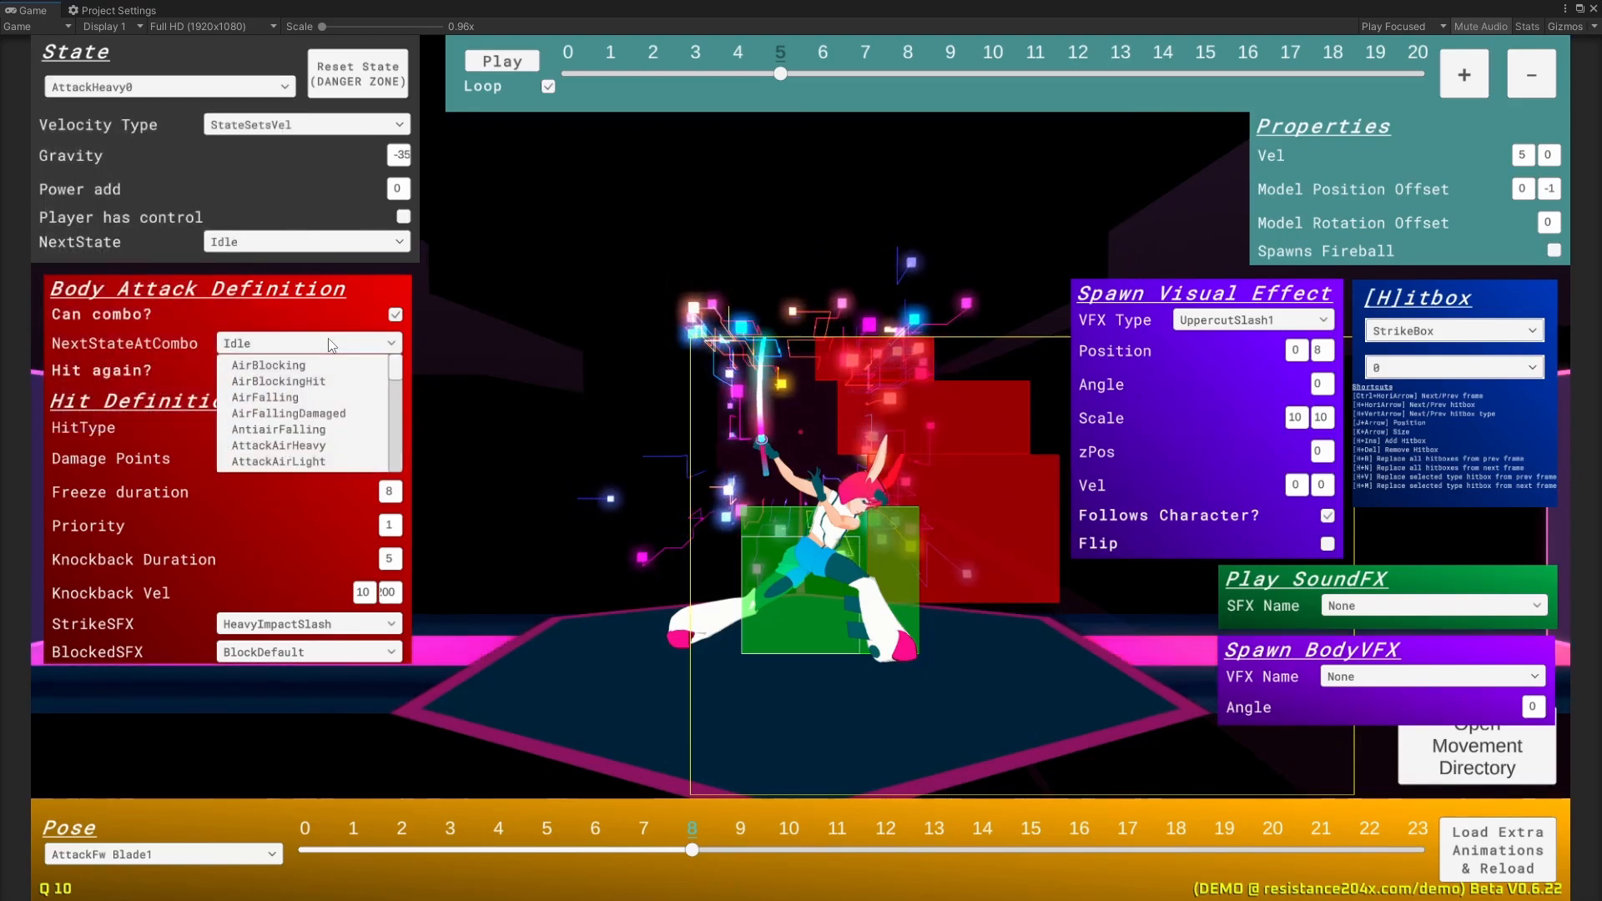
pyautogui.moveTo(399, 388); pyautogui.dragTo(401, 405)
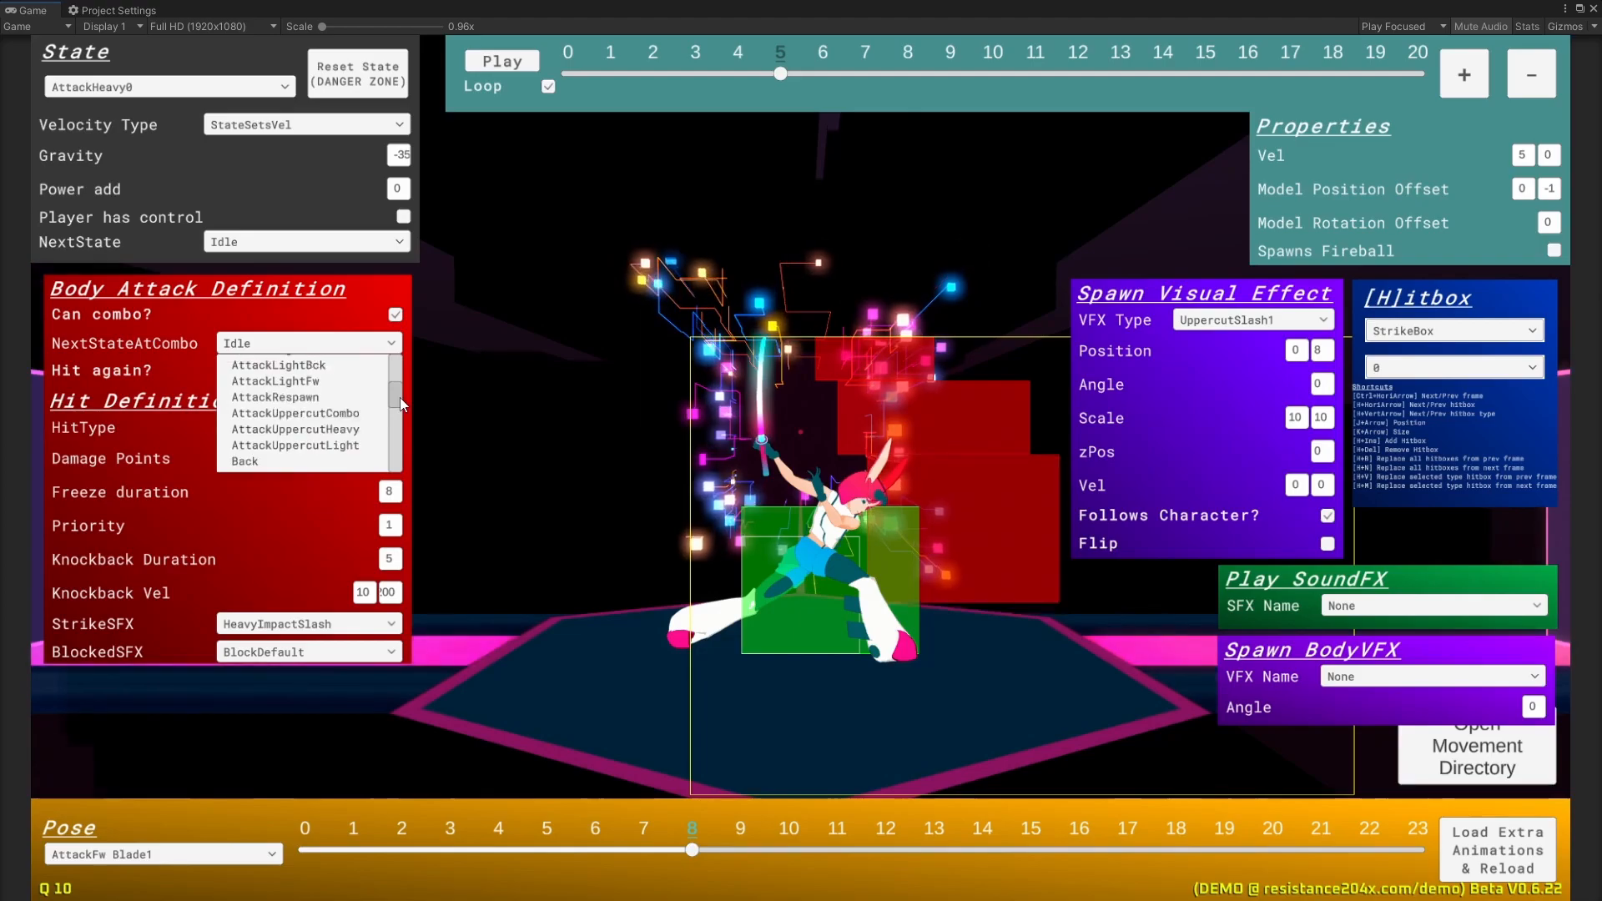
pyautogui.click(334, 447)
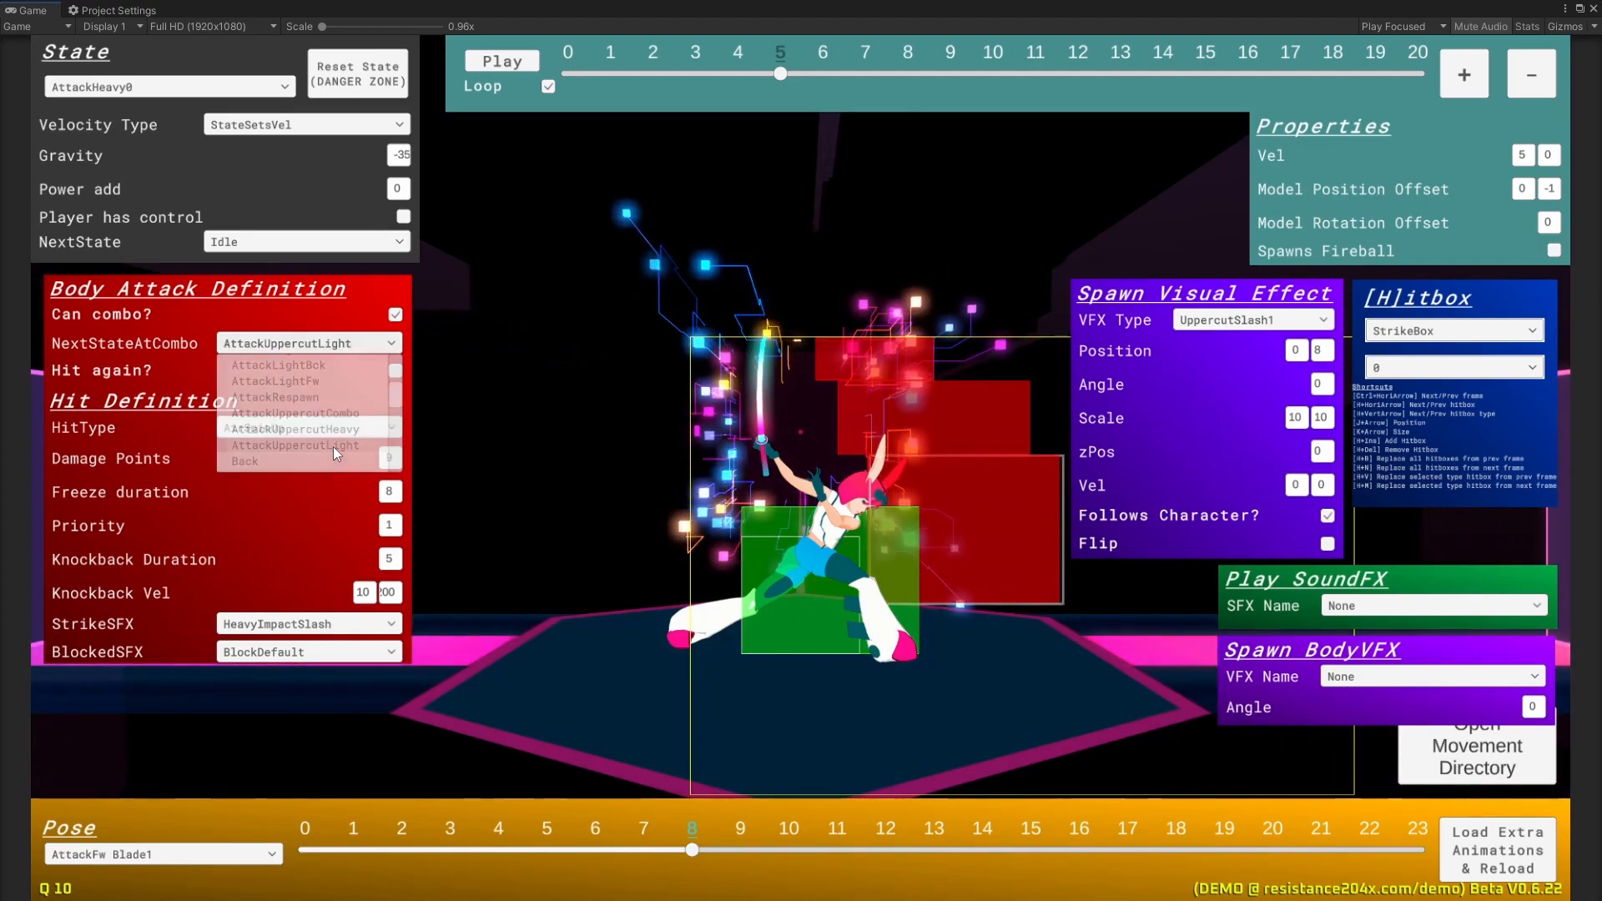
pyautogui.click(374, 343)
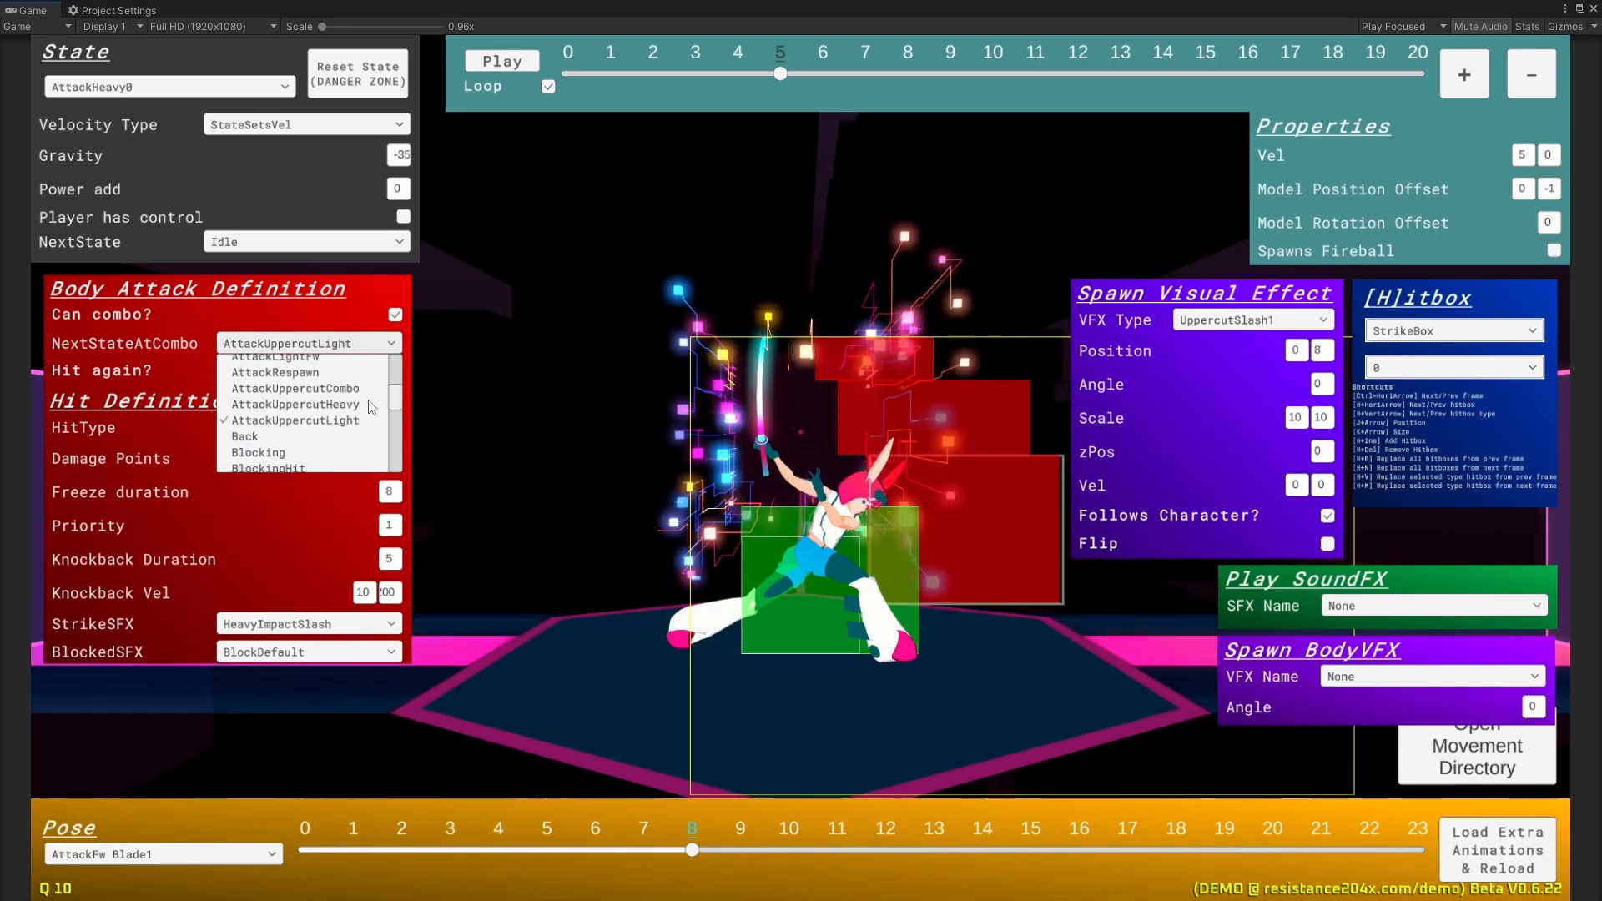
pyautogui.click(341, 404)
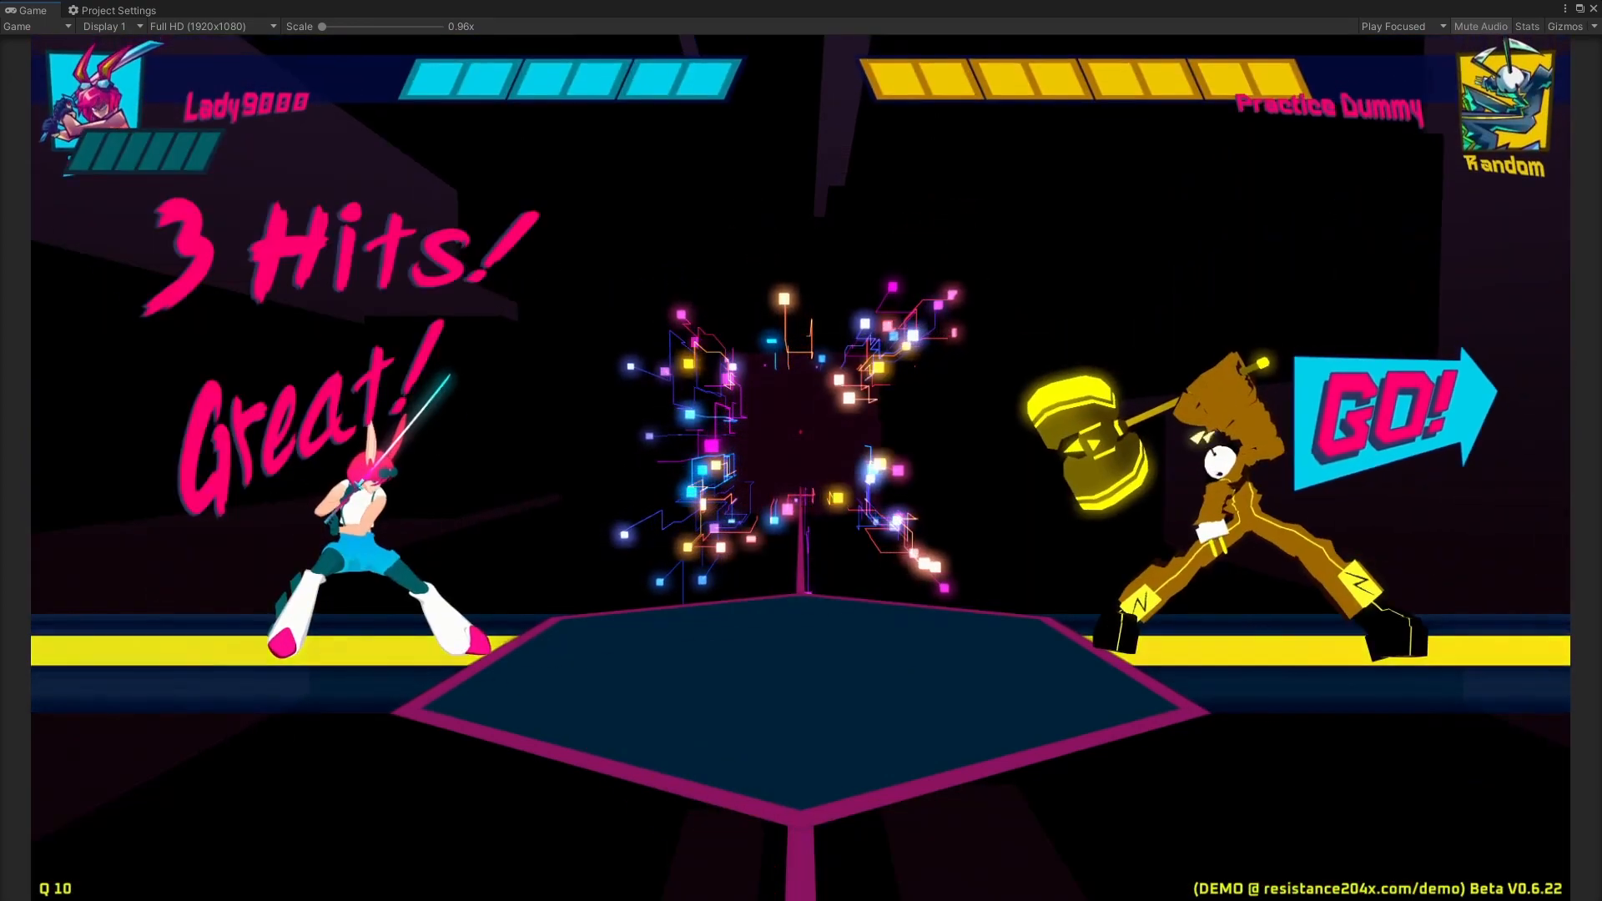
# Step: Test the heavy attack and its uppercut follow-up on several practice dummies in the match, and return to the state editor
pyautogui.press('d')
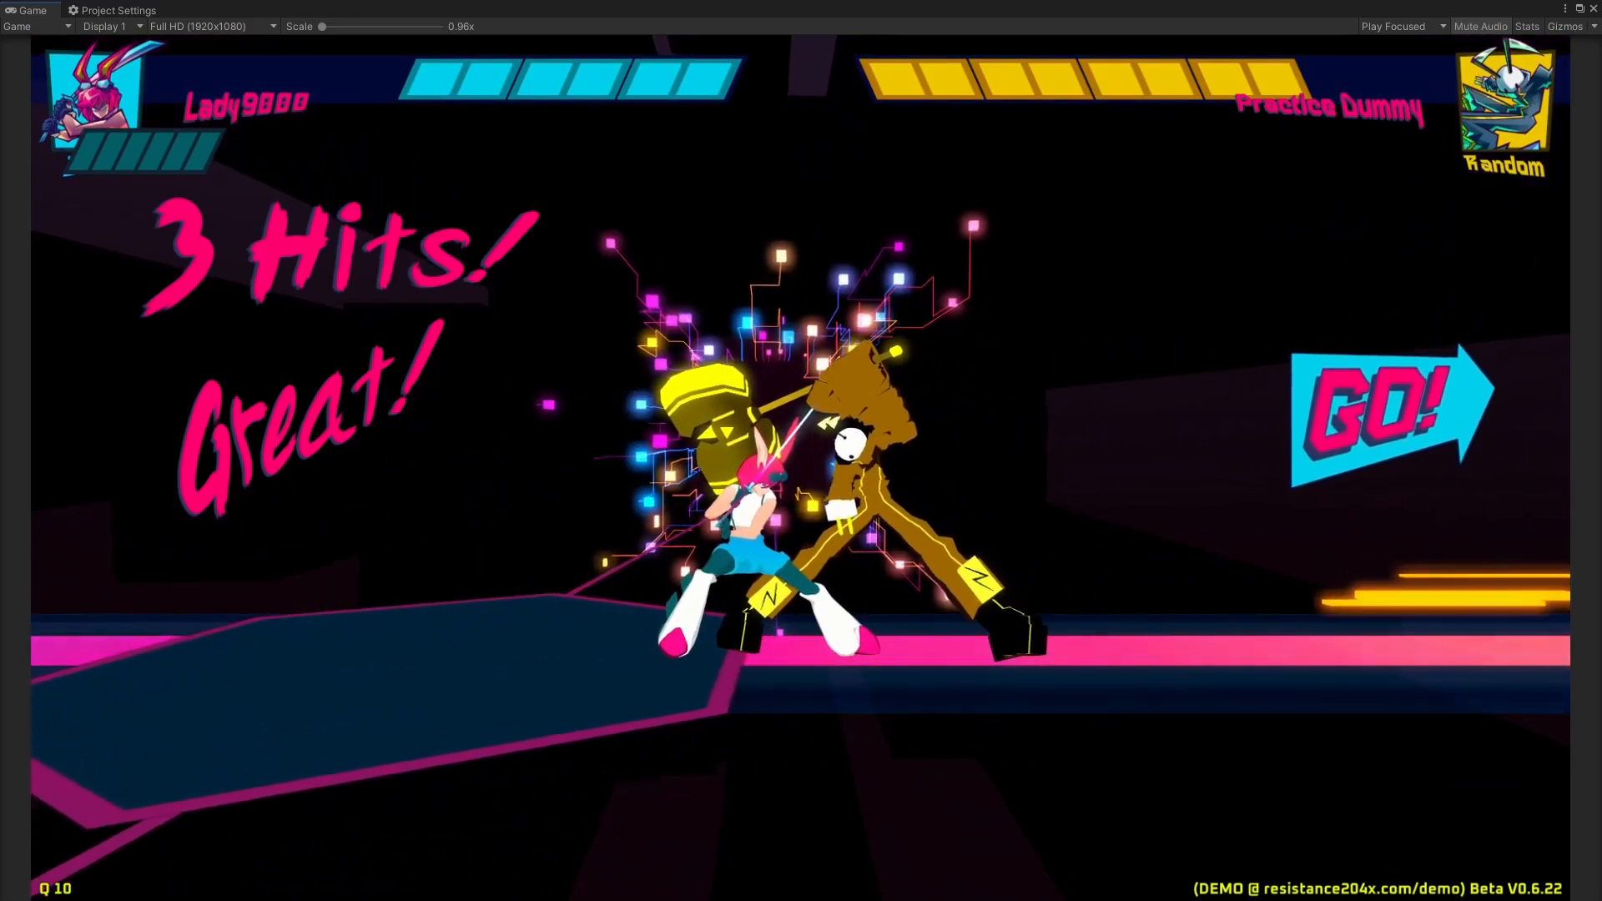
pyautogui.press('j')
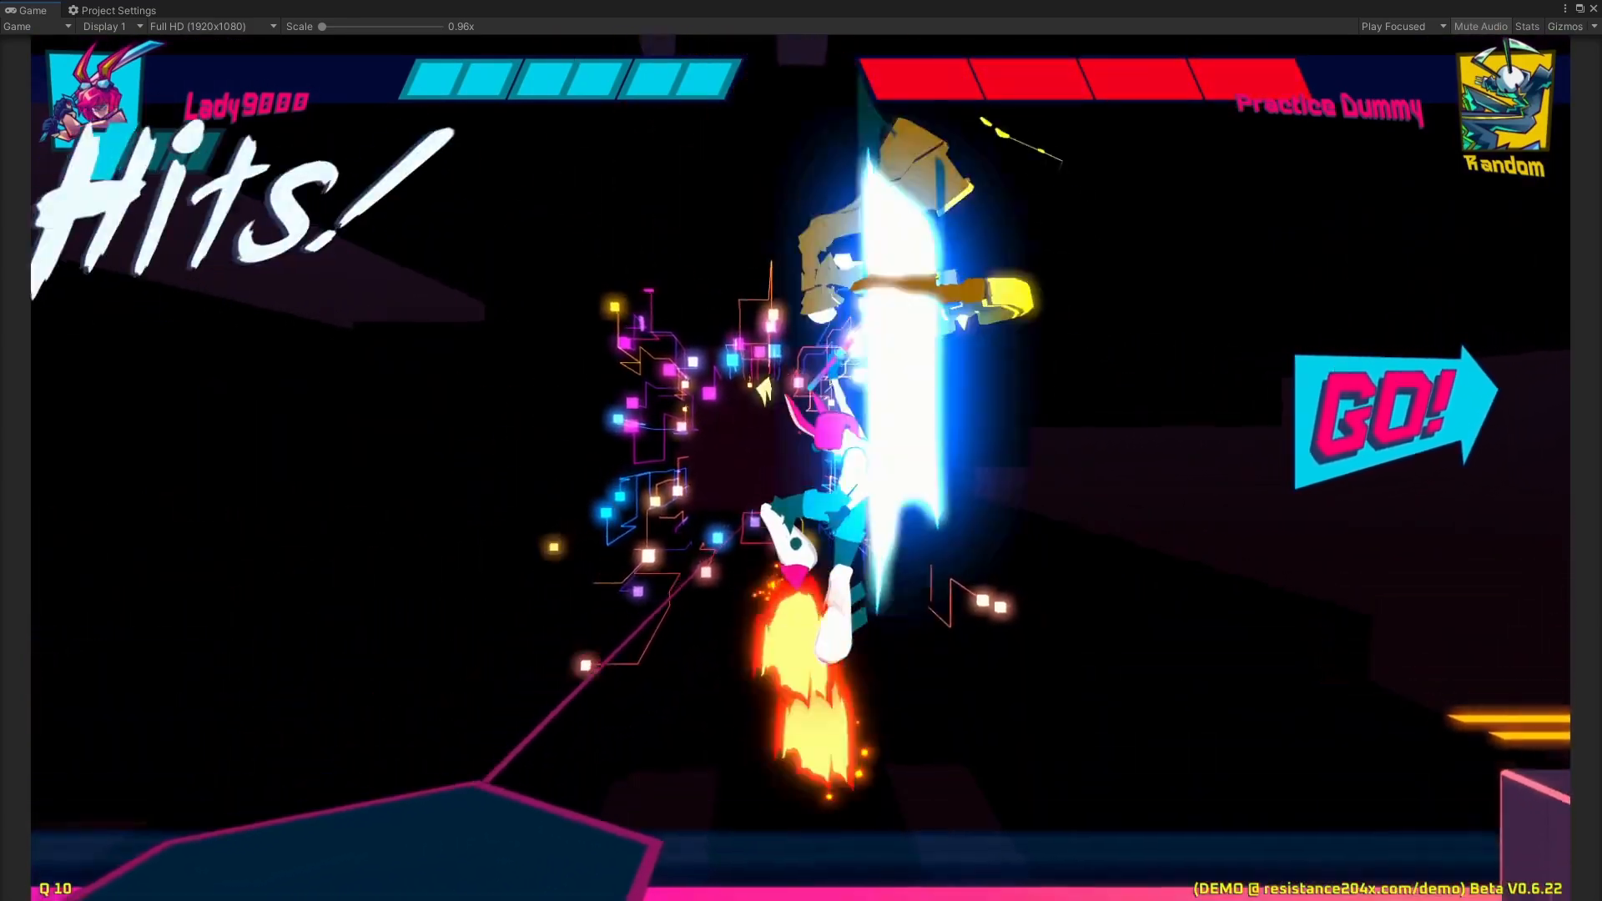
pyautogui.press('j')
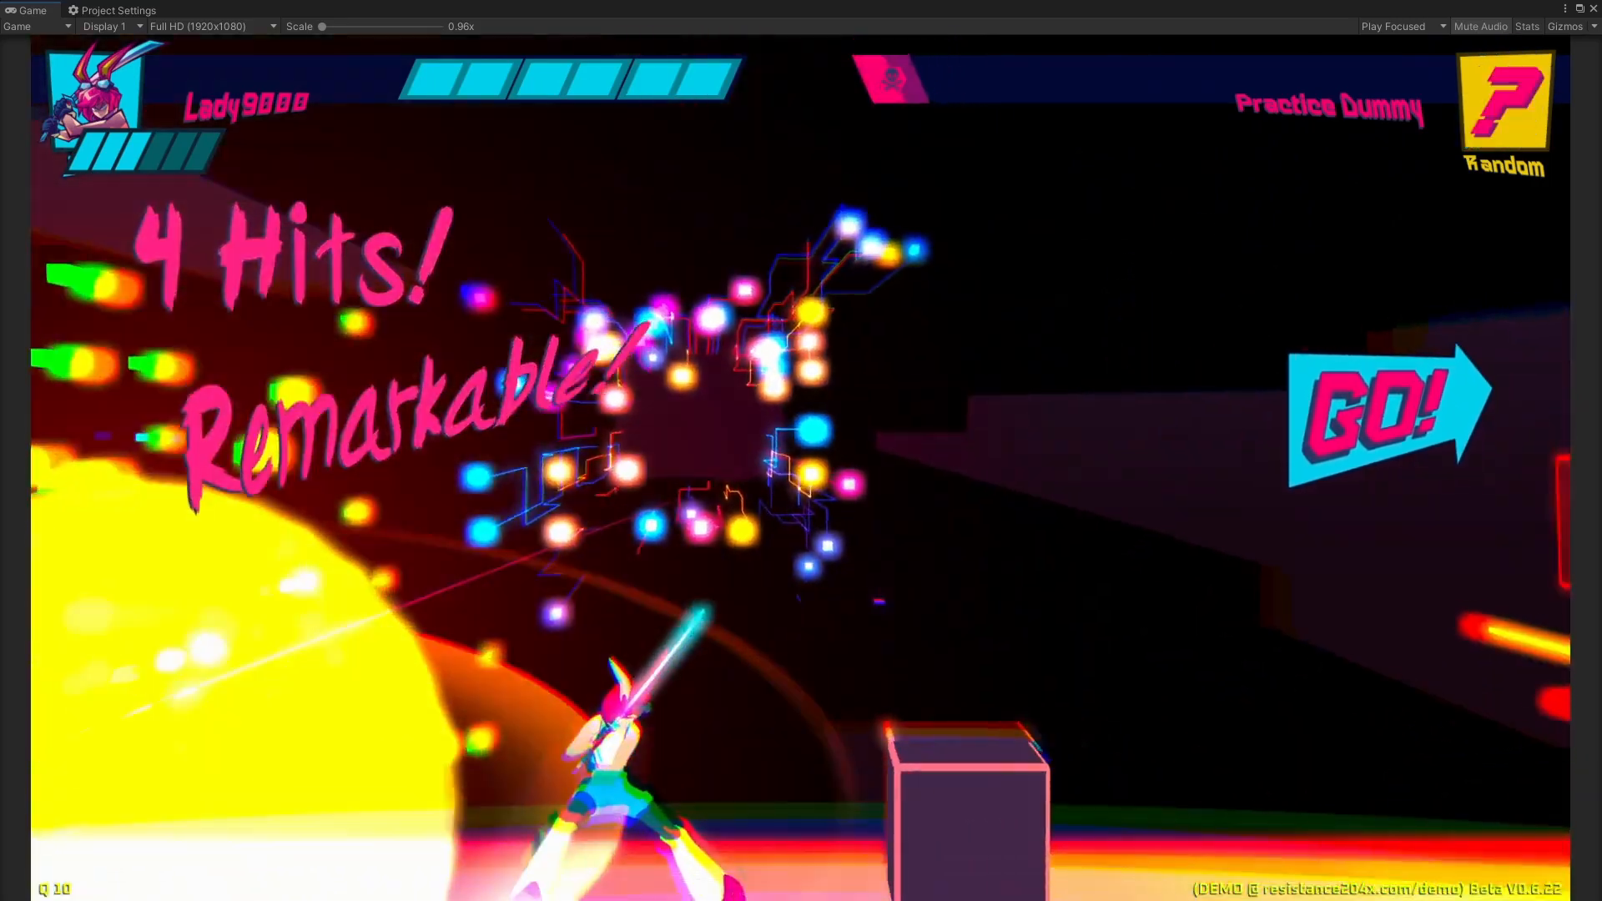
pyautogui.press('d')
pyautogui.press('space')
pyautogui.press('space')
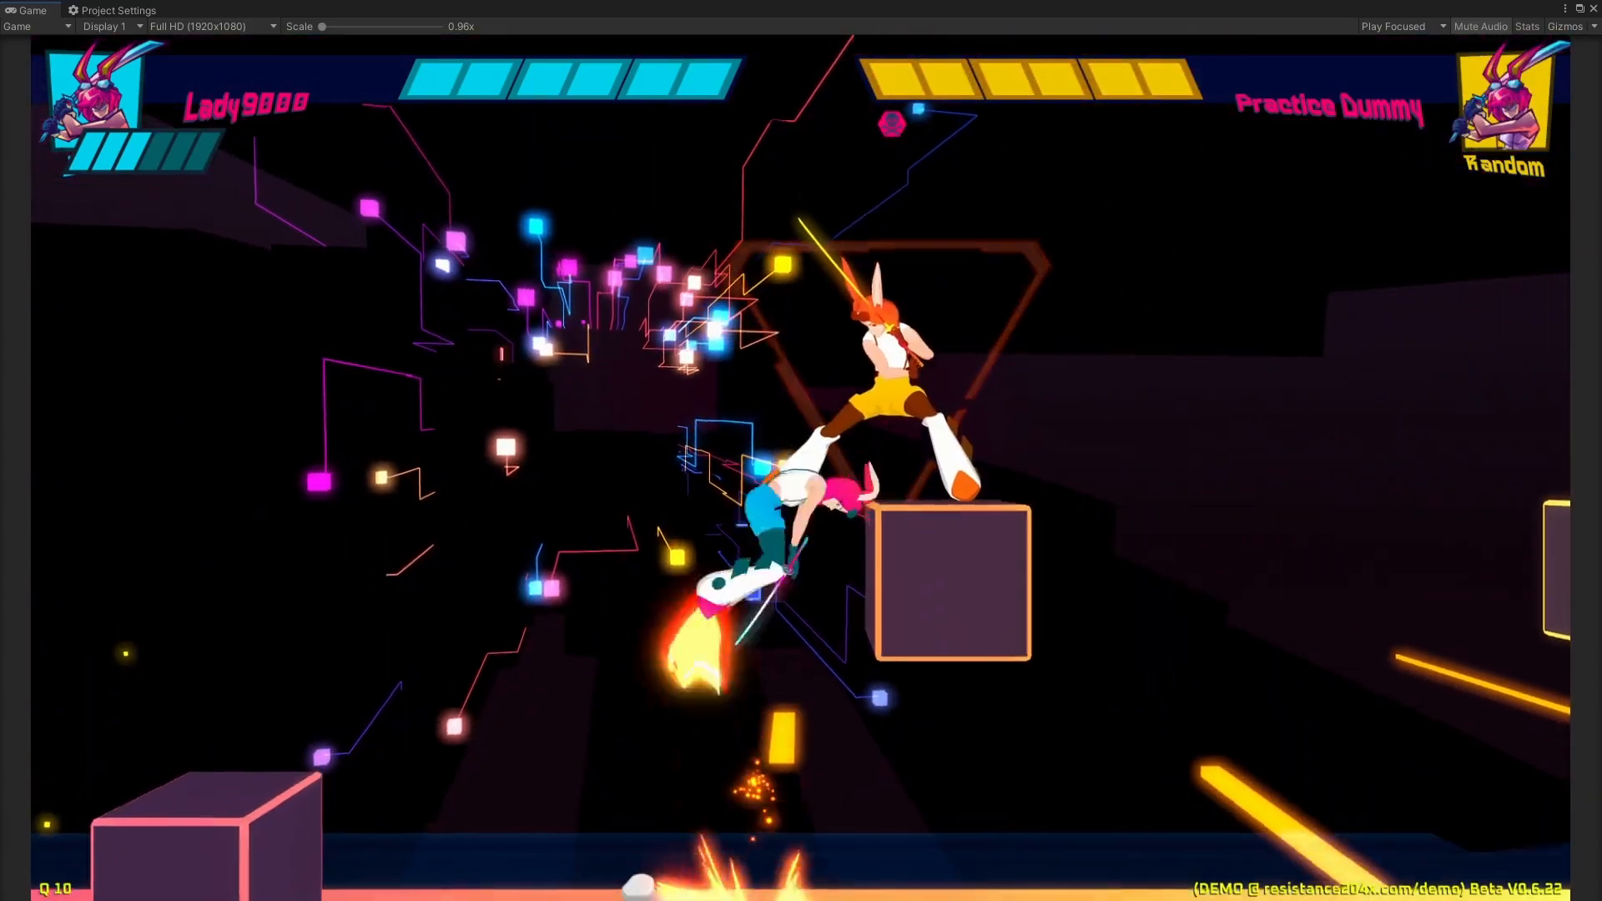
pyautogui.press('d')
pyautogui.press('a')
pyautogui.press('space')
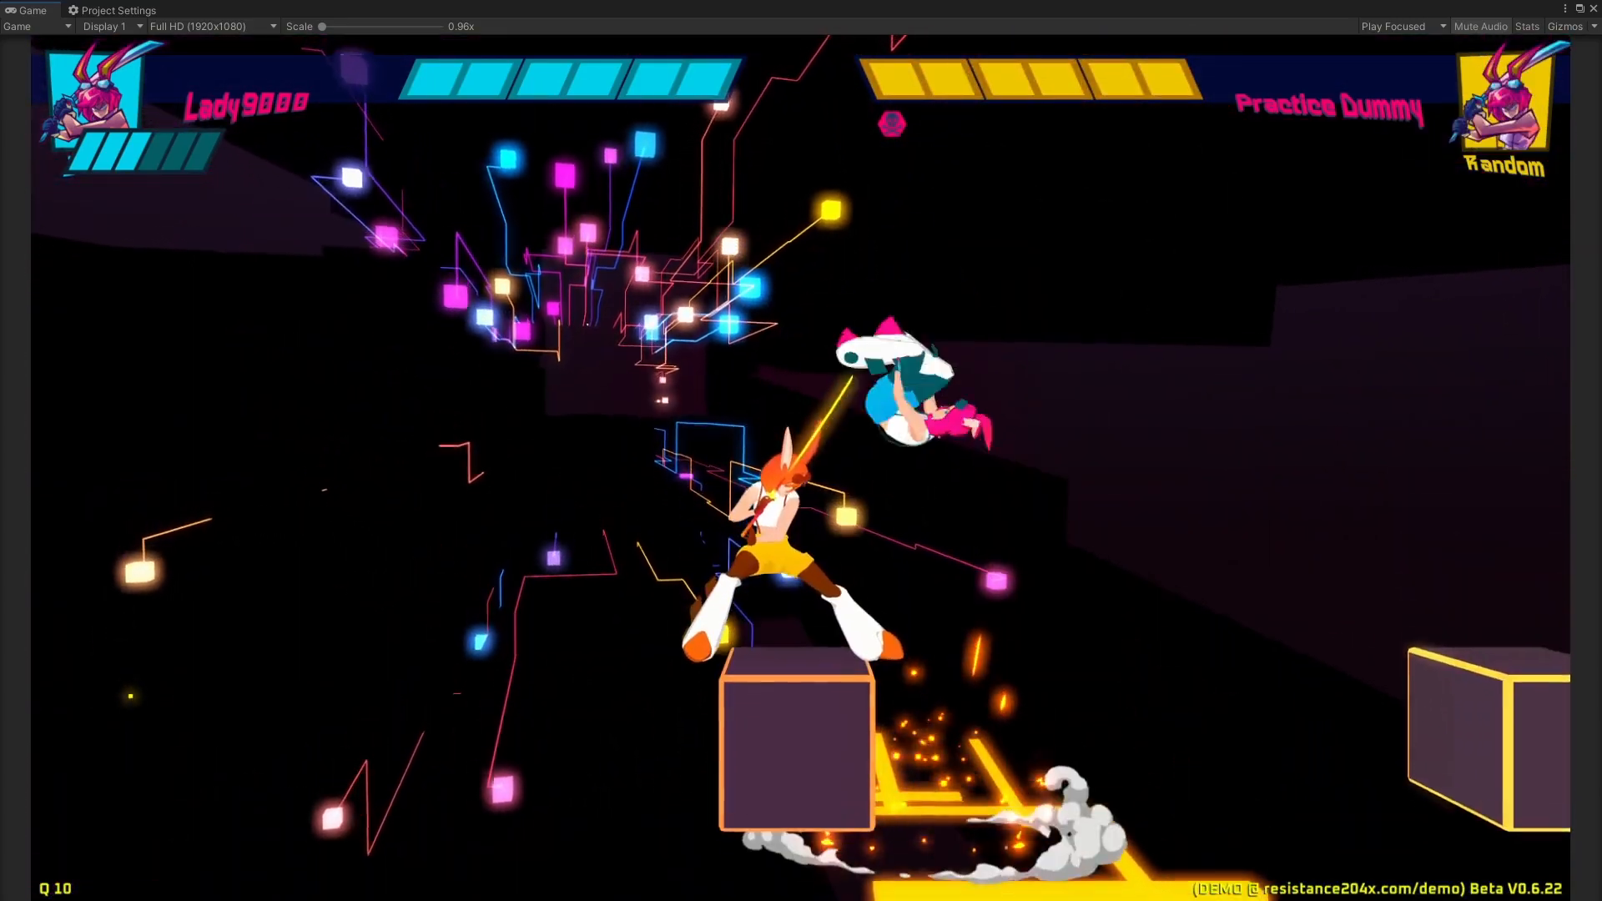
pyautogui.press('j')
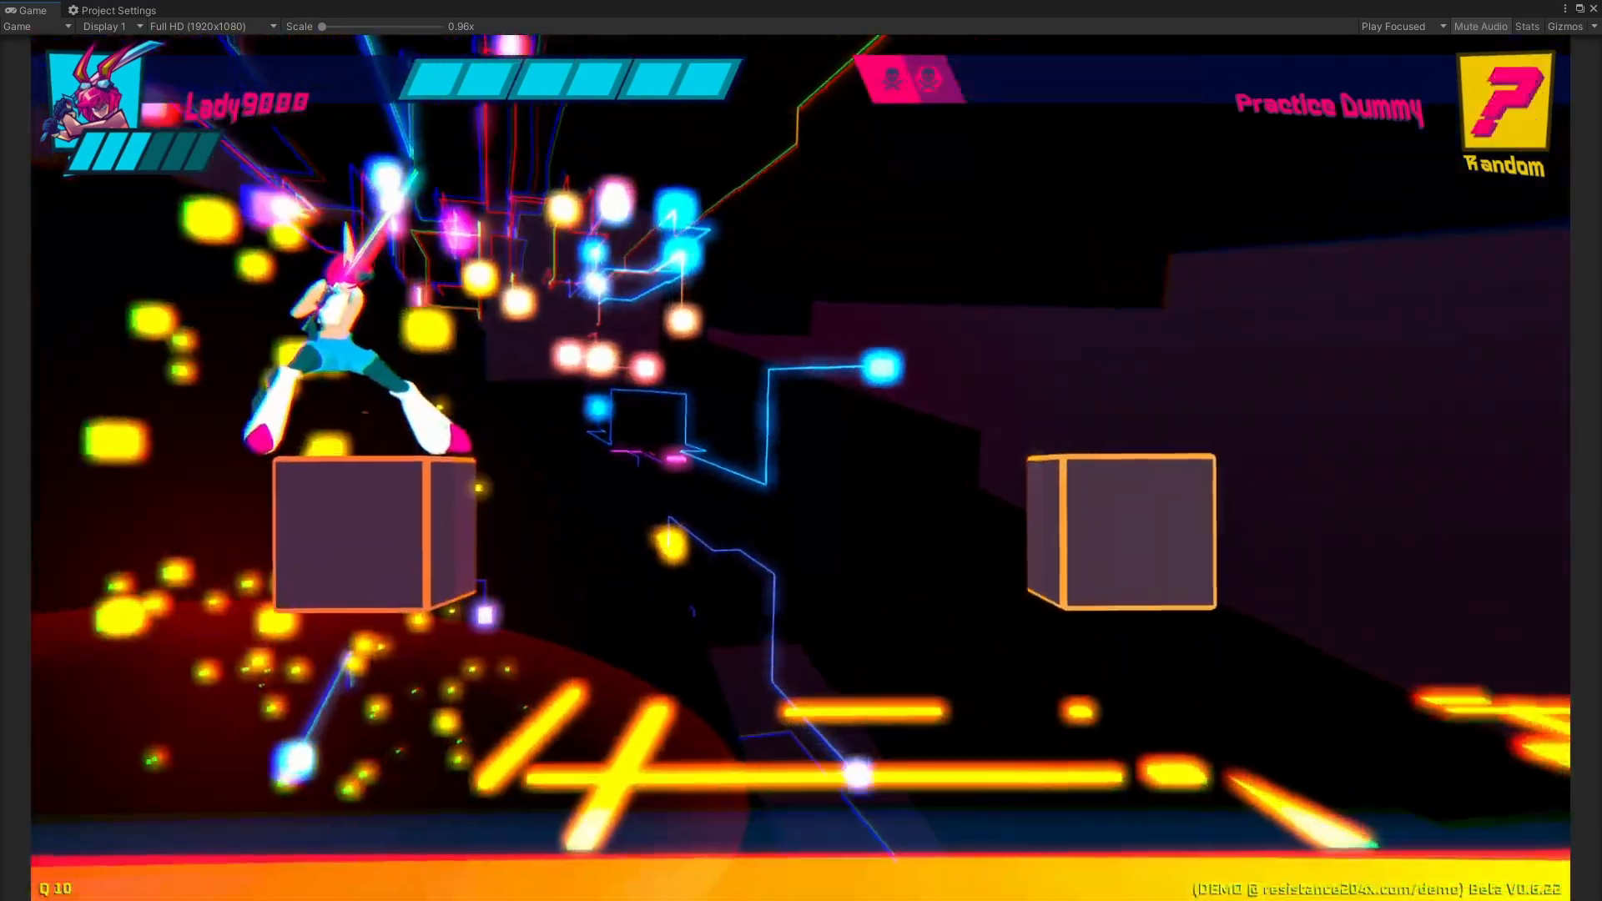
pyautogui.press('d')
pyautogui.press('space')
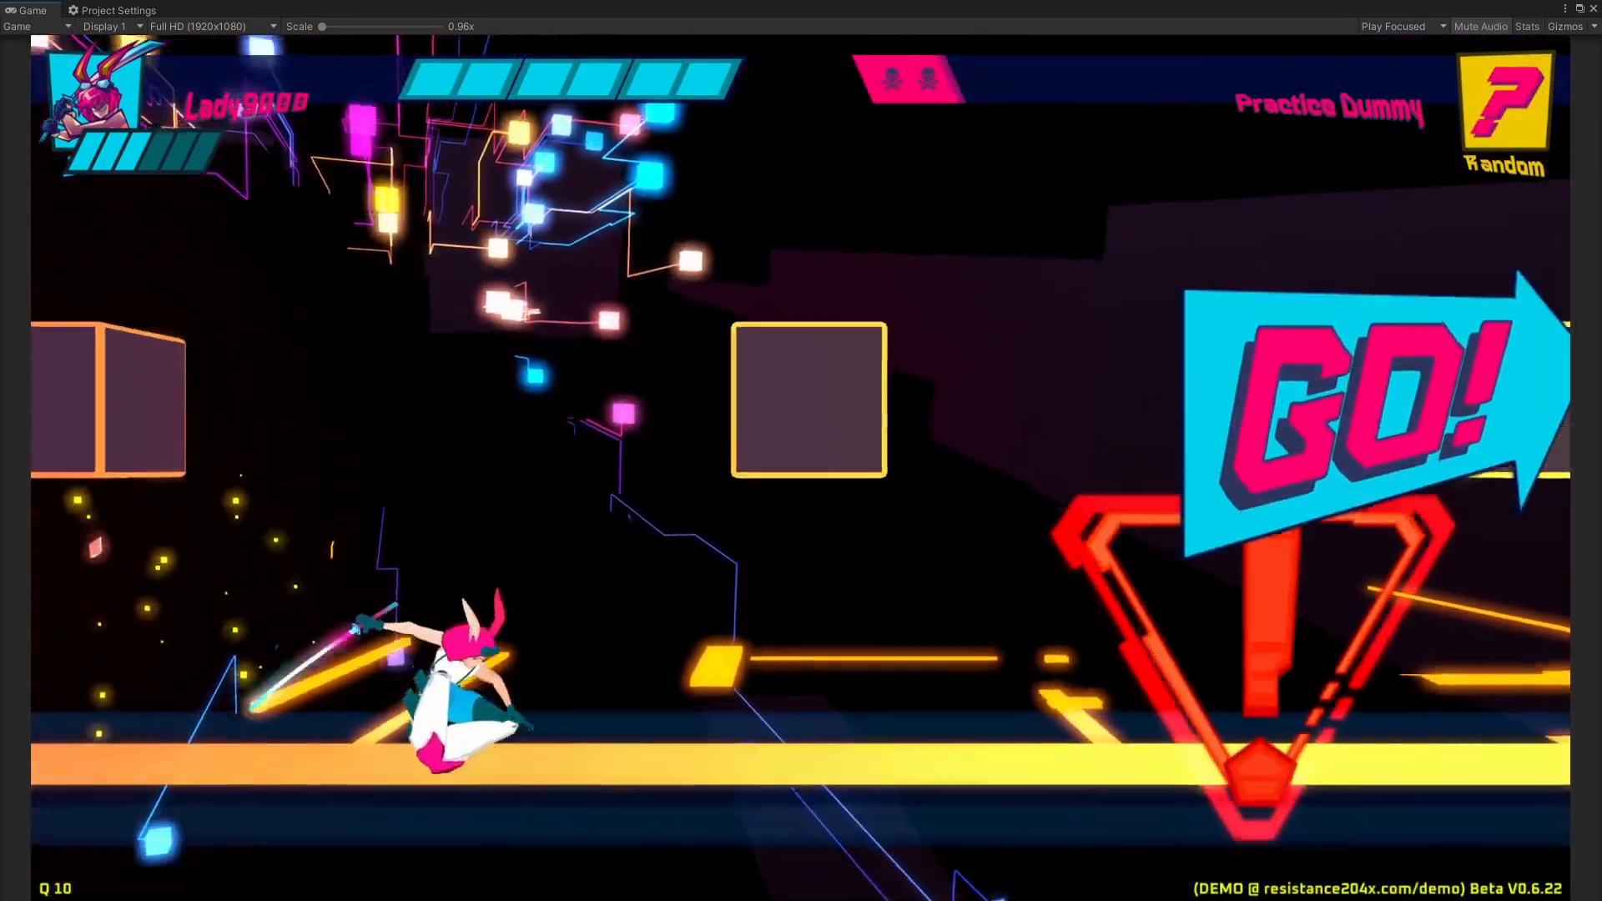
pyautogui.press('d')
pyautogui.press('j')
pyautogui.press('space')
pyautogui.press('j')
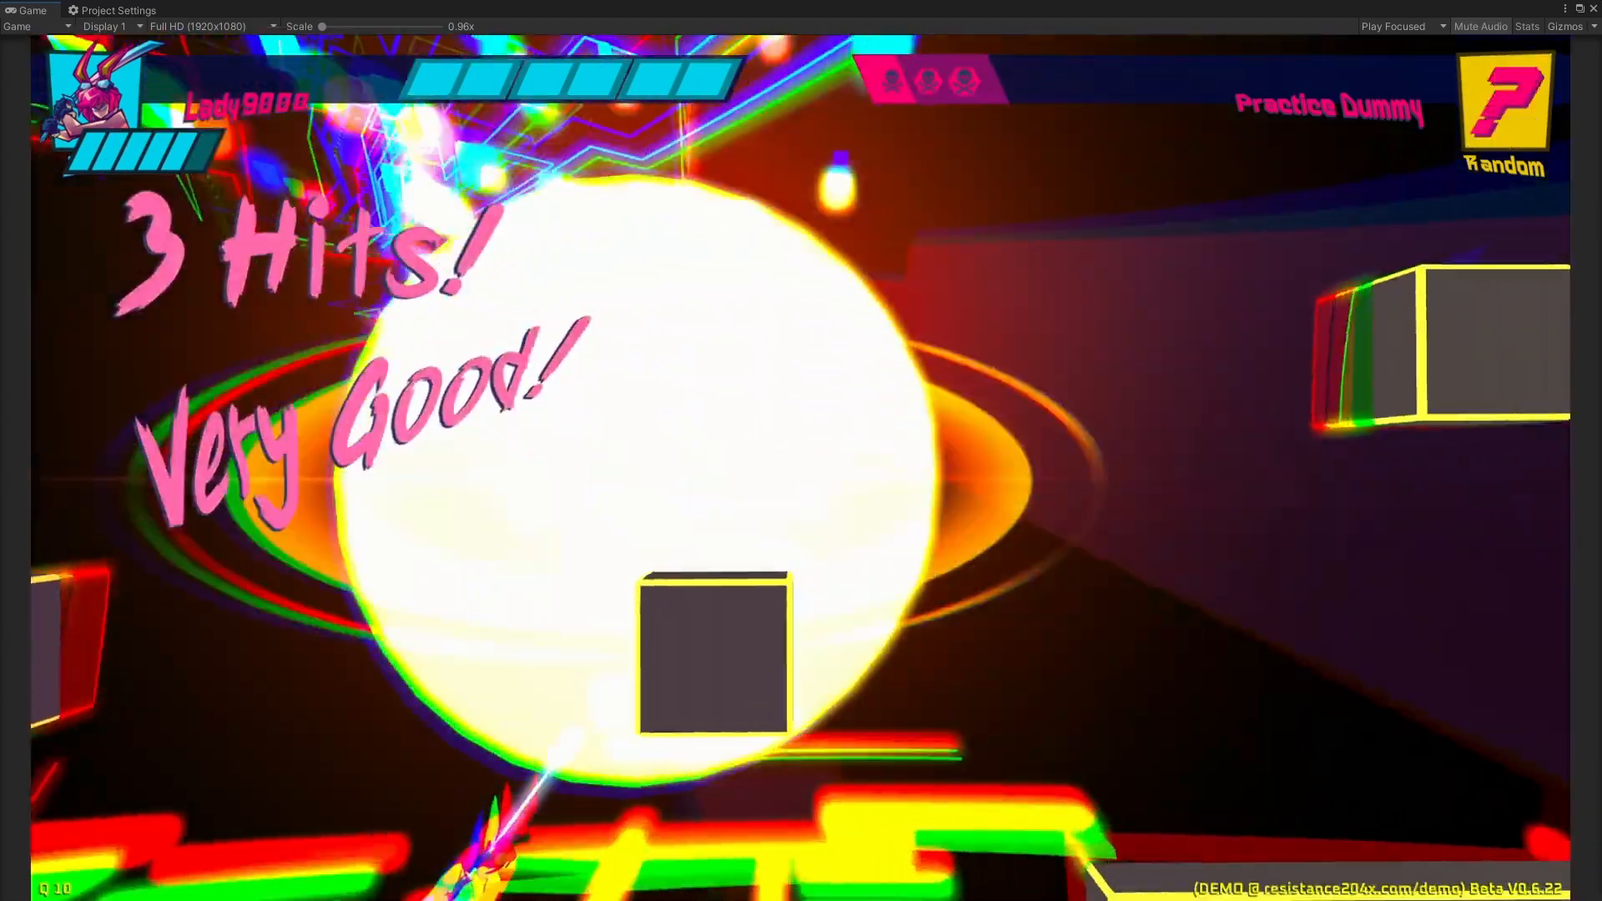
pyautogui.press('Escape')
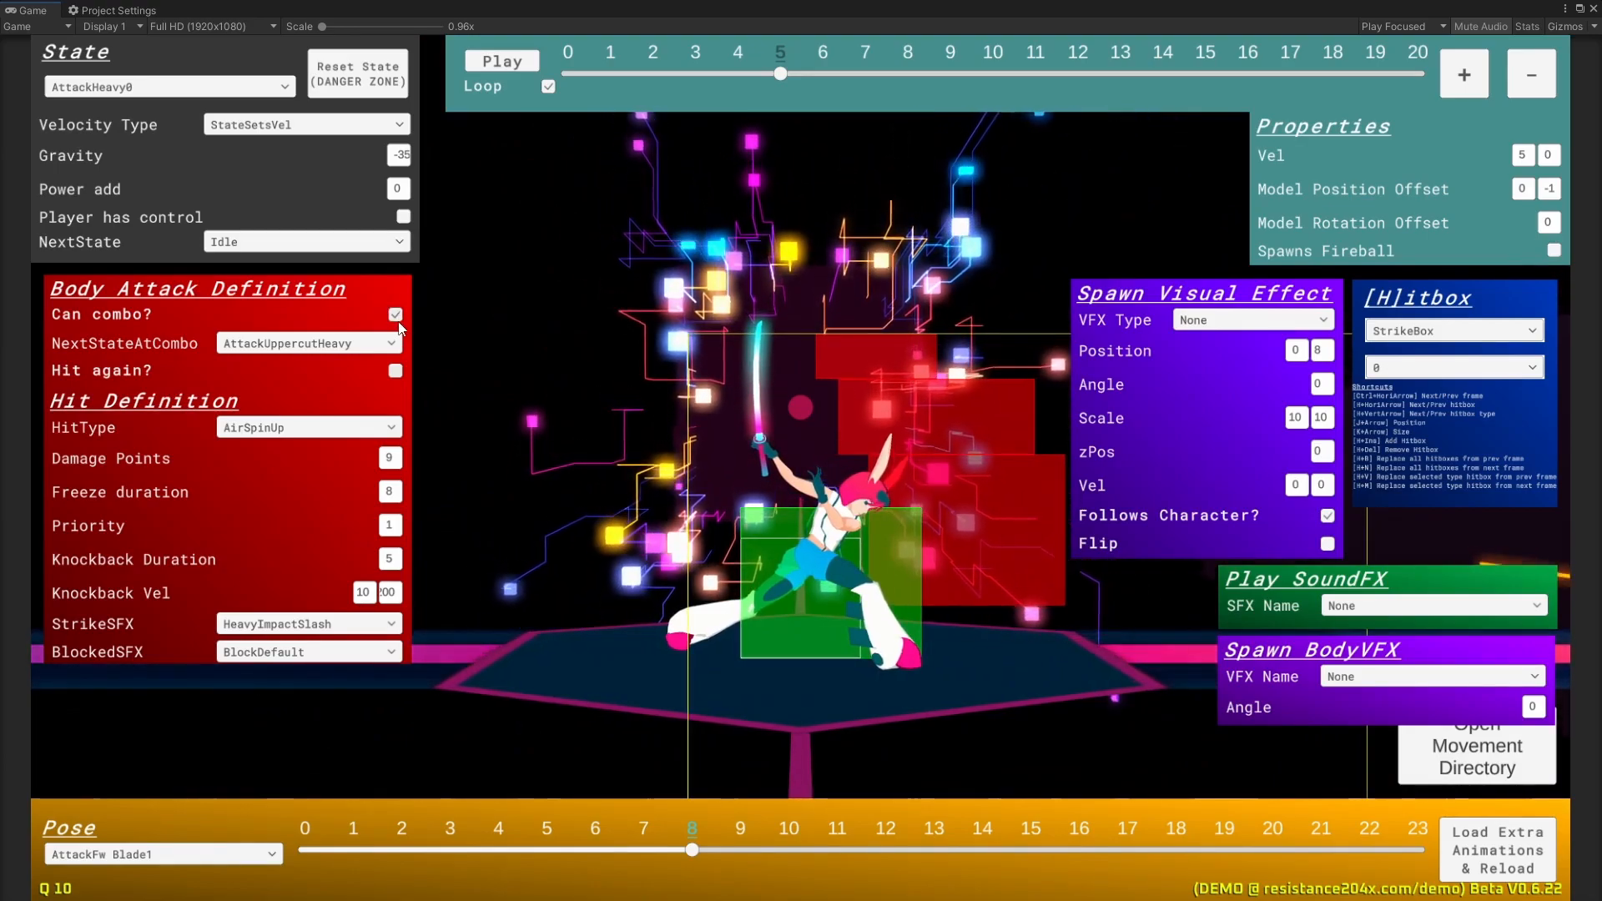
# Step: Move the timeline to frame 9, open the movement directory in File Explorer, and reposition its window over the editor
pyautogui.moveTo(779, 77); pyautogui.dragTo(950, 108)
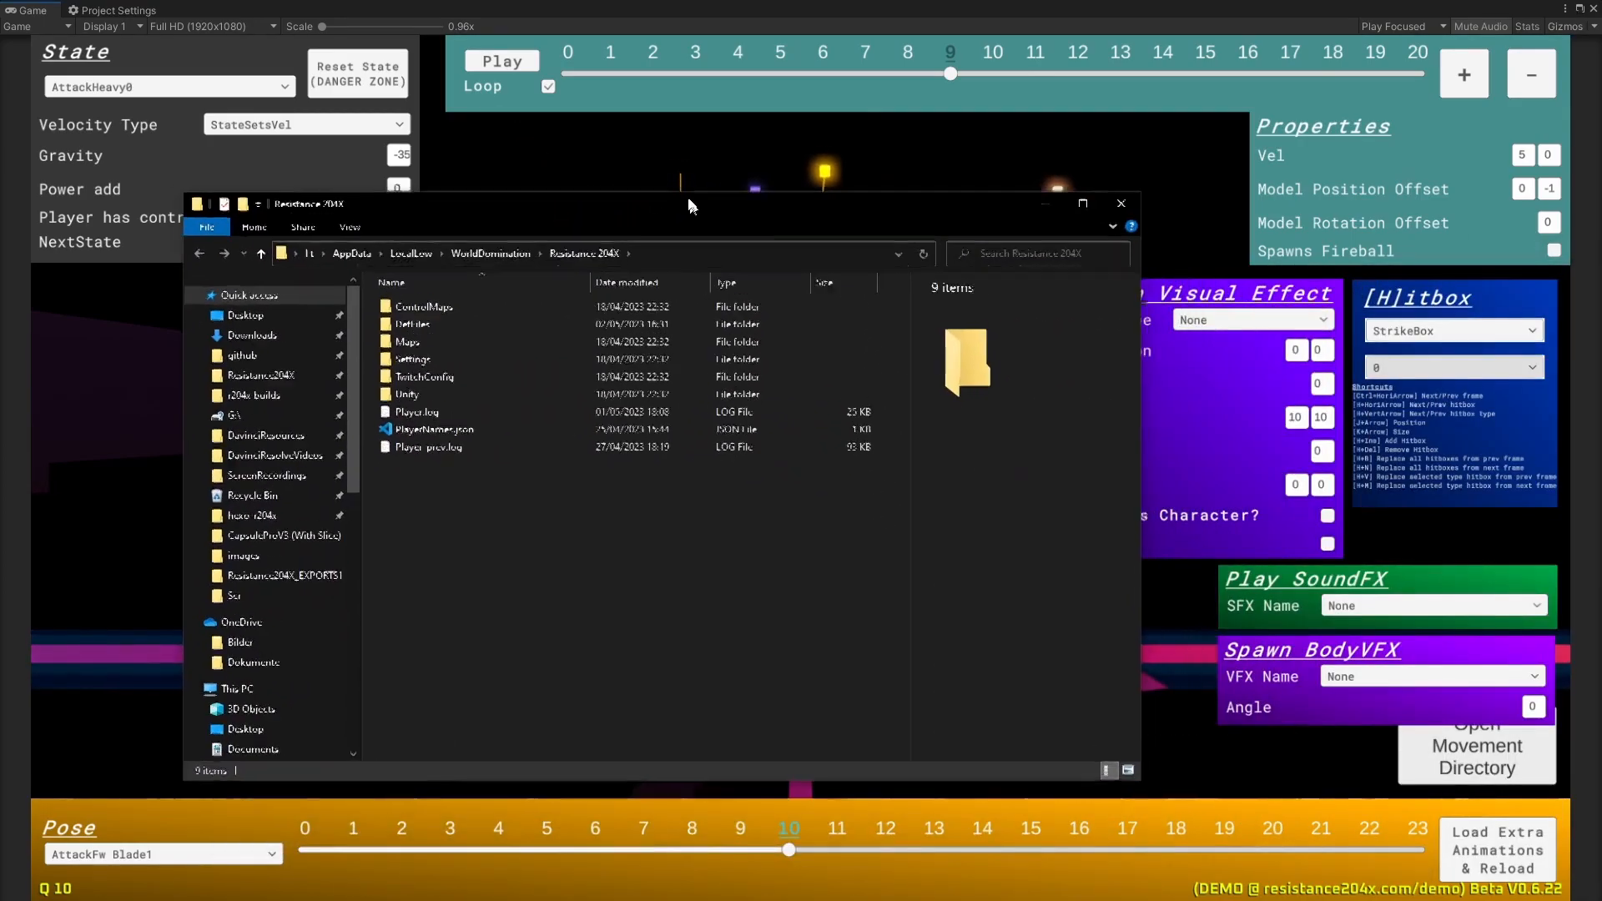
pyautogui.moveTo(690, 205); pyautogui.dragTo(782, 201)
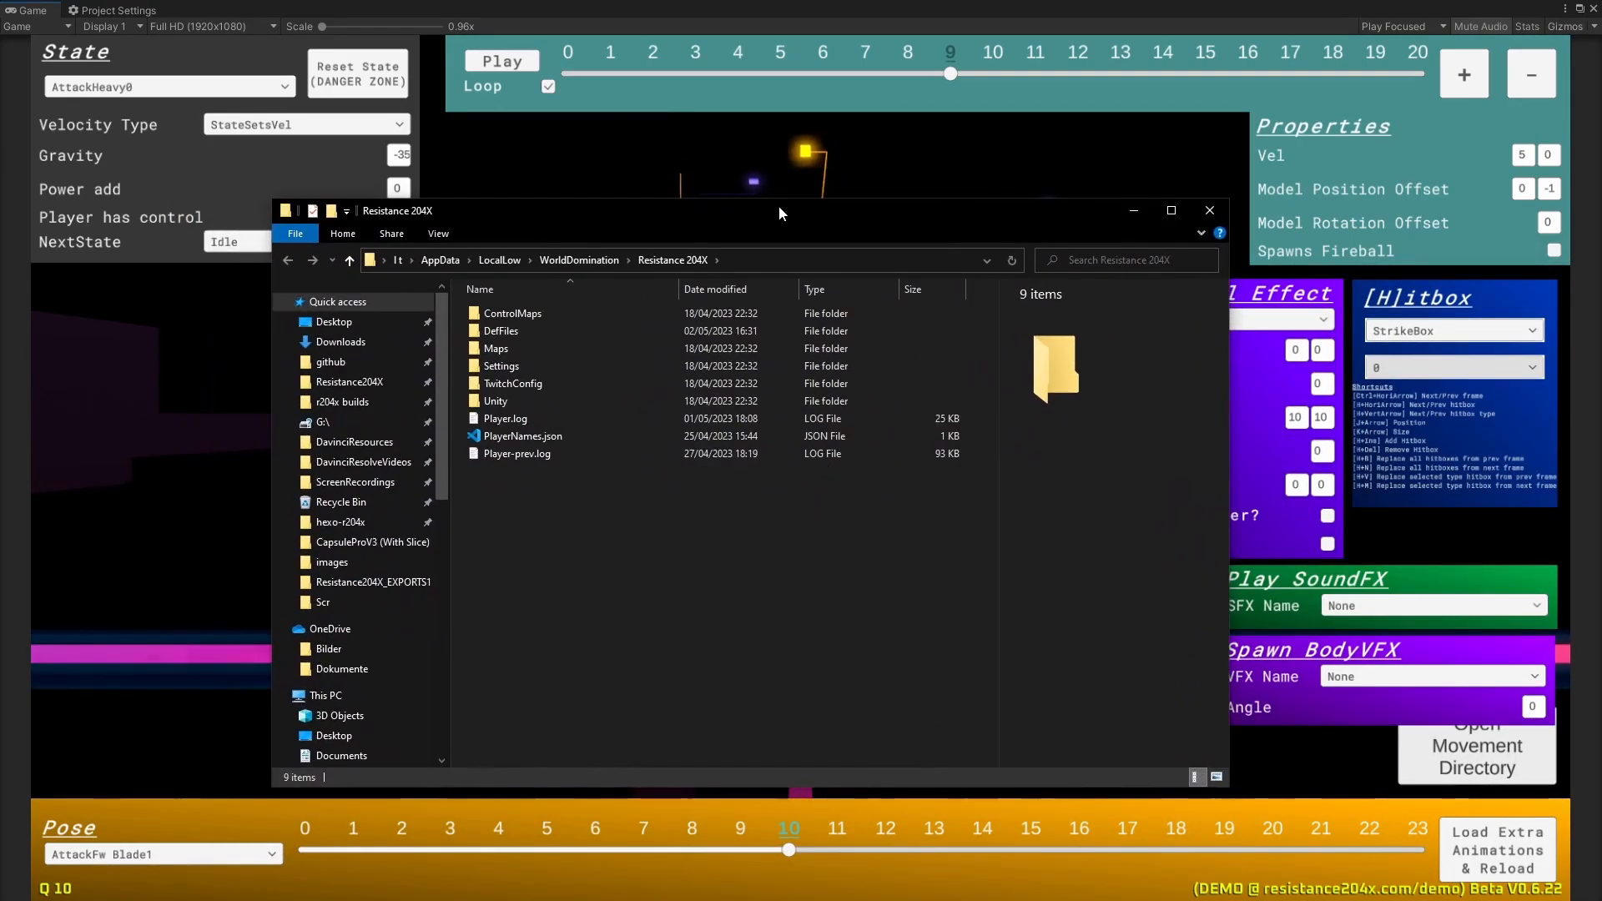
# Step: Browse into DefFiles, the Zer0 character folder and its StateDefs folder to view the state definition files
pyautogui.doubleClick(537, 320)
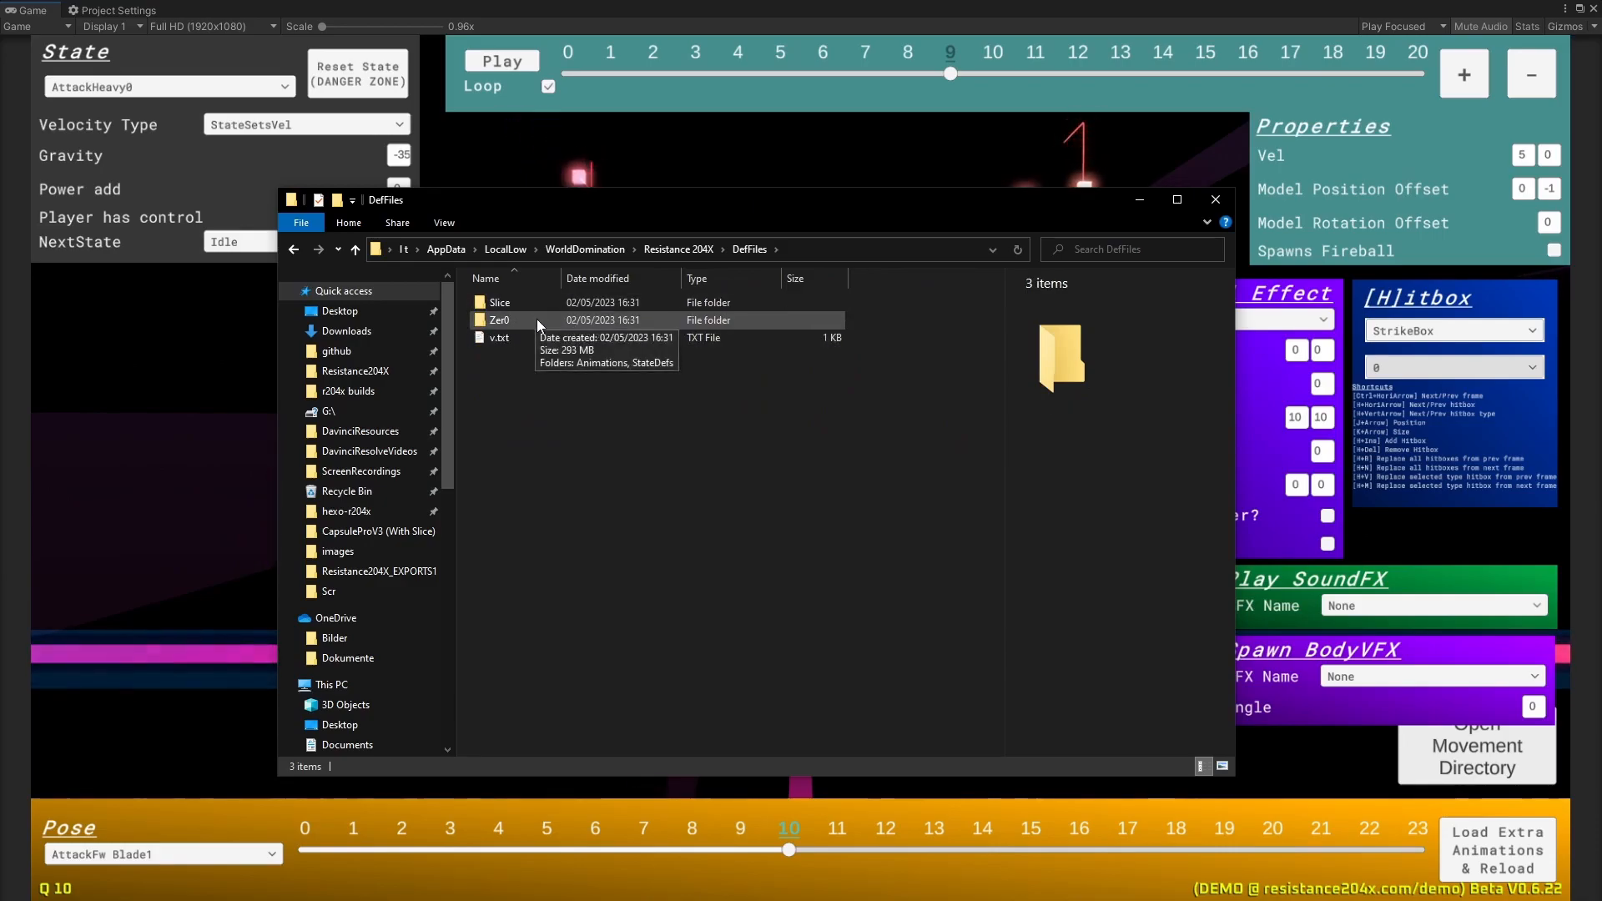
pyautogui.doubleClick(537, 319)
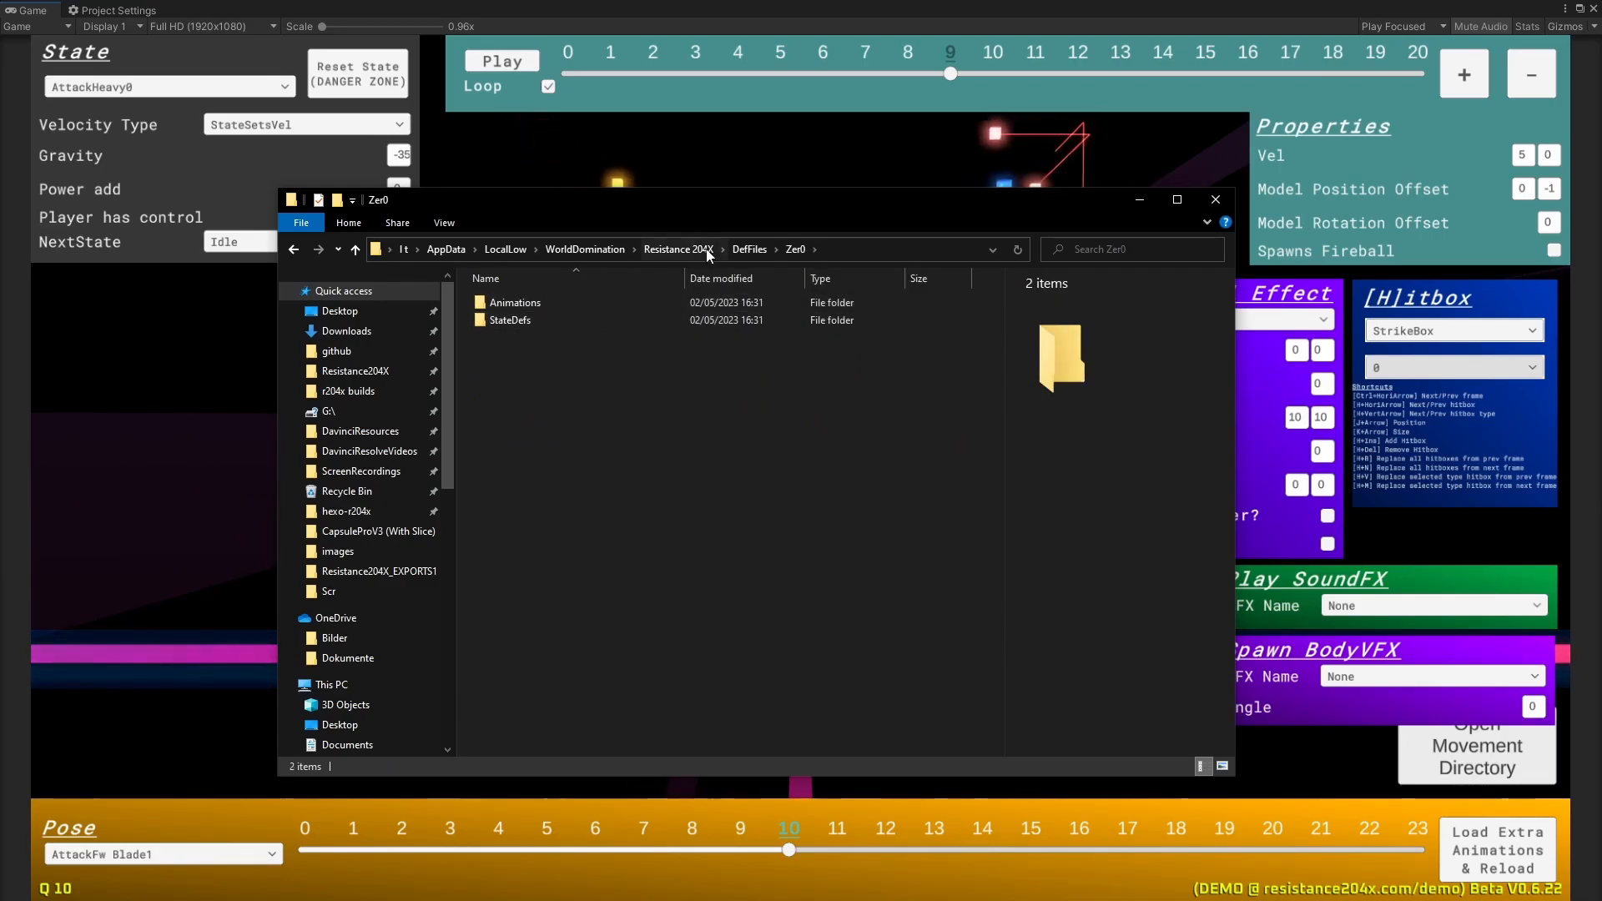
pyautogui.doubleClick(569, 319)
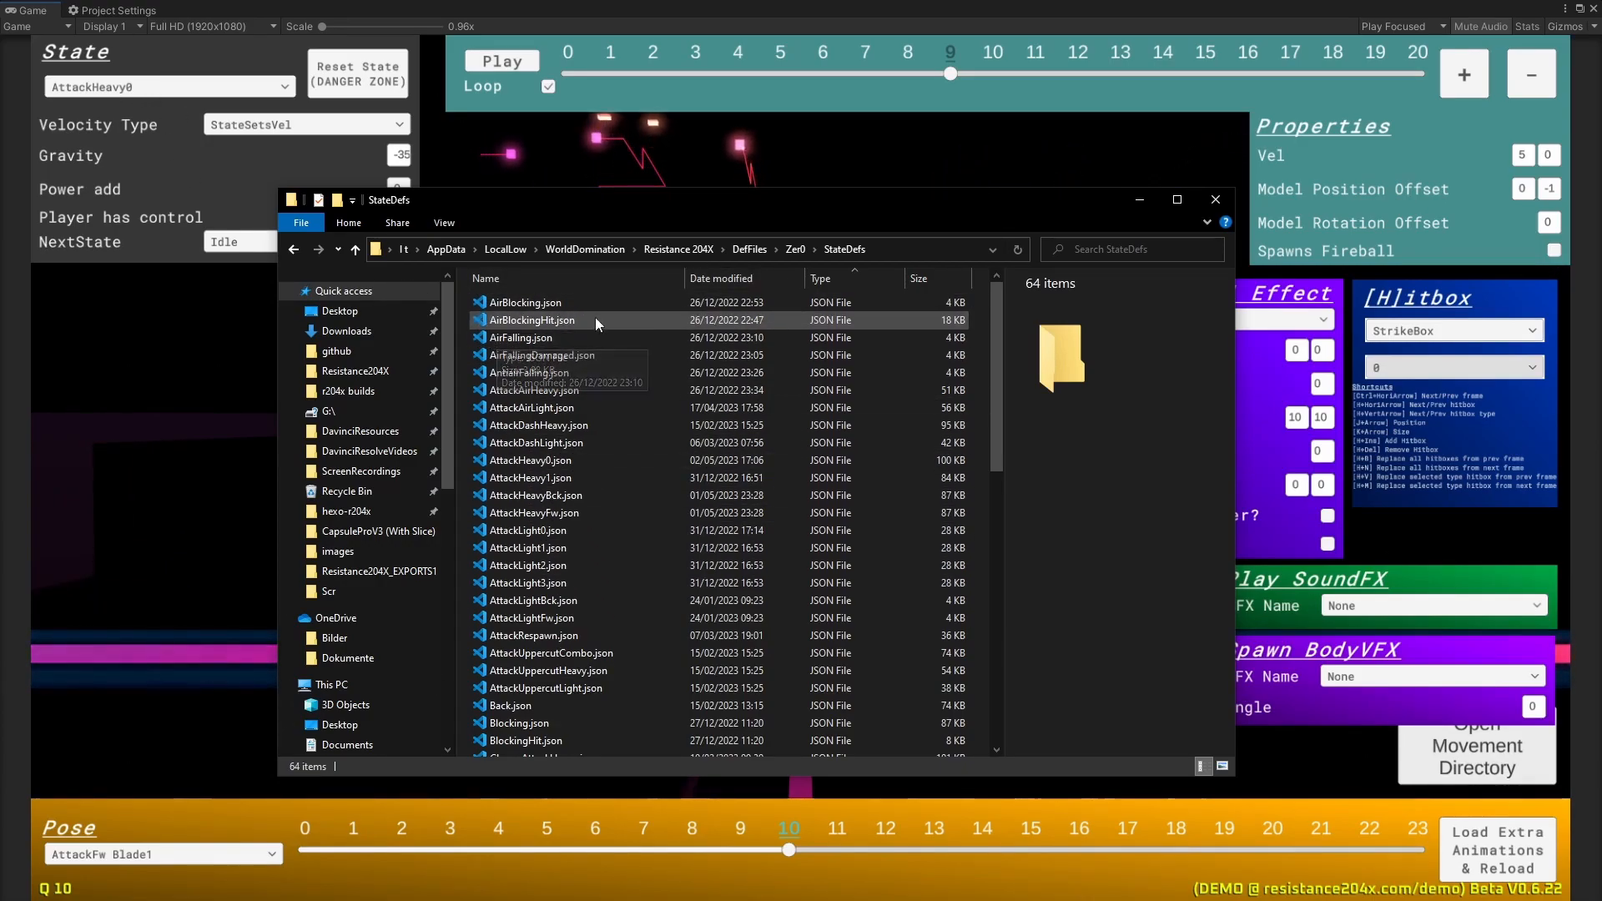
# Step: Go back to the Zer0 folder and look through the animation files in its Animations folder
pyautogui.click(795, 249)
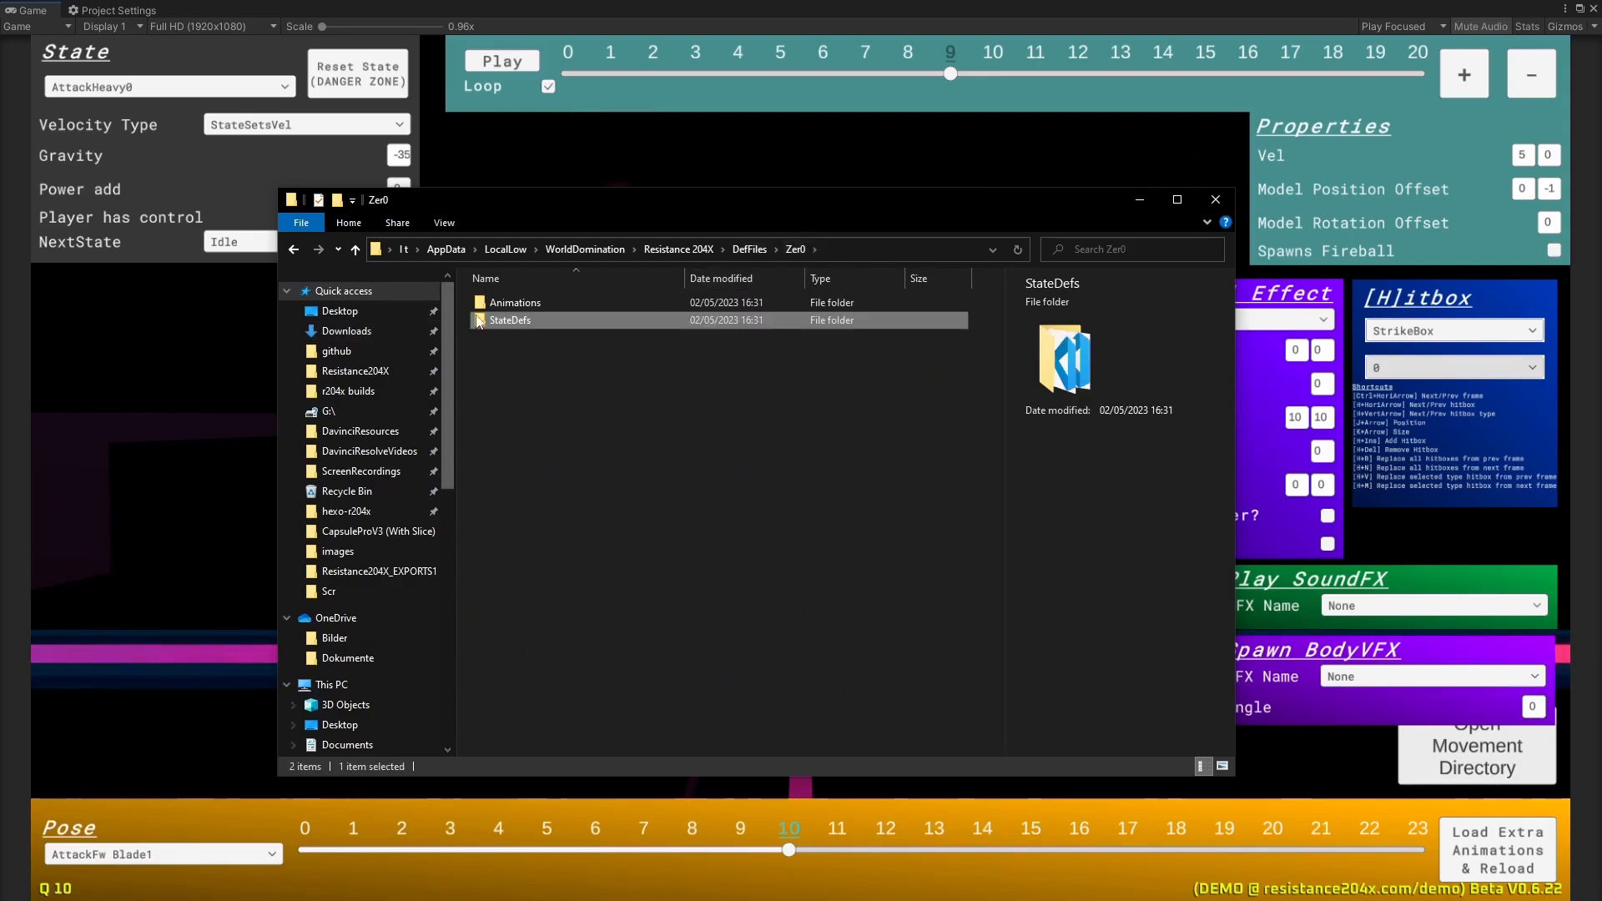
pyautogui.doubleClick(497, 305)
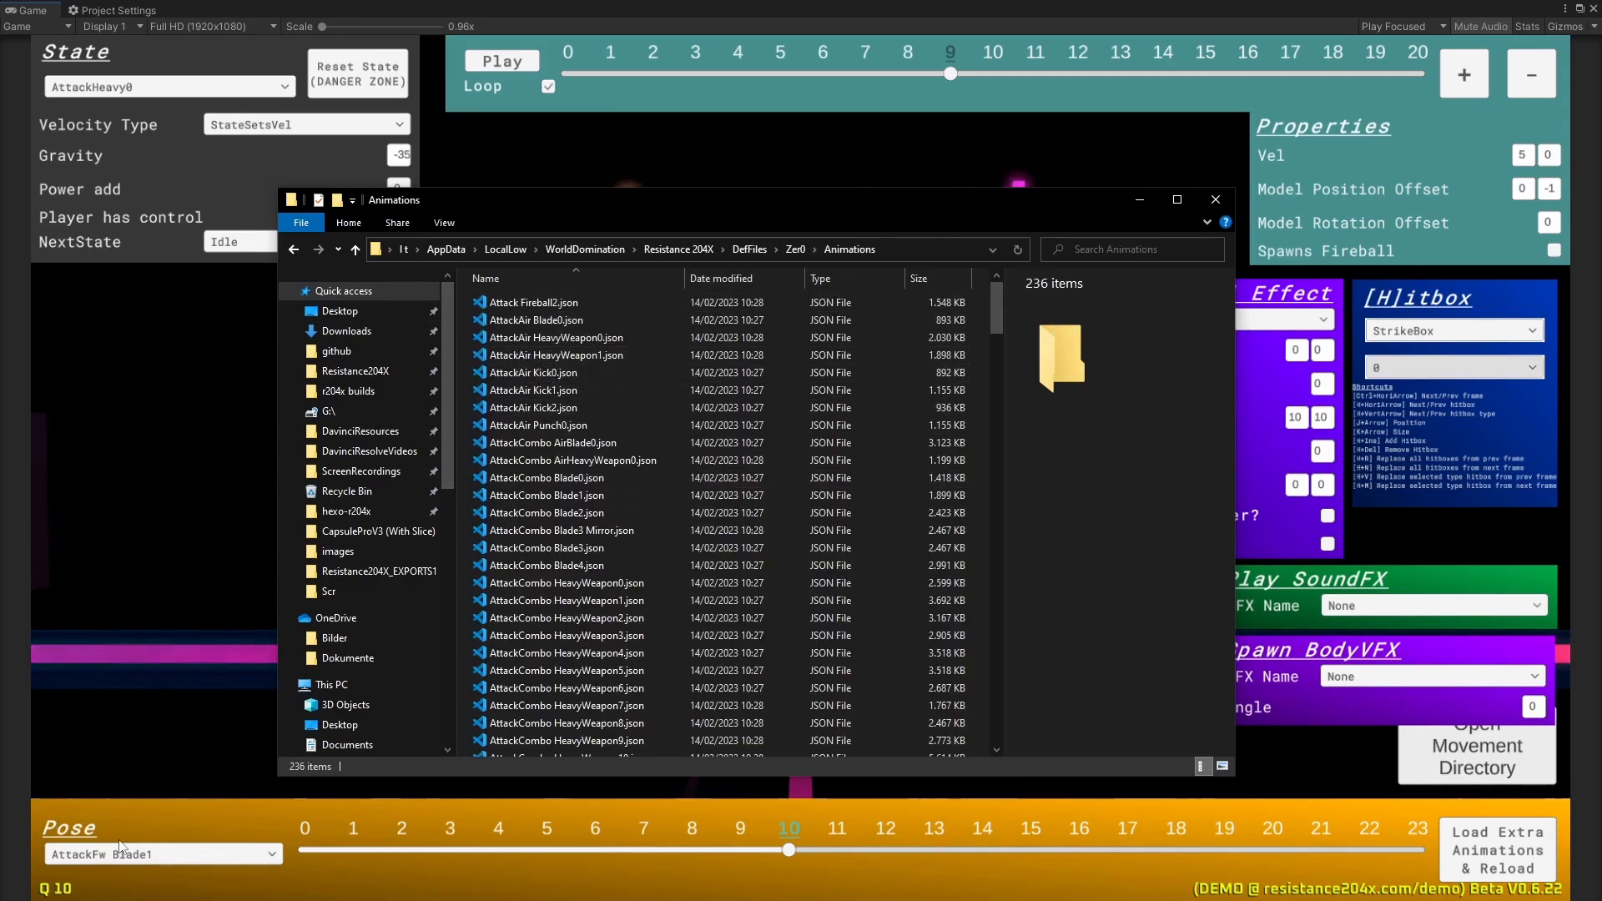
pyautogui.scroll(-8, 530, 507)
pyautogui.scroll(8, 530, 507)
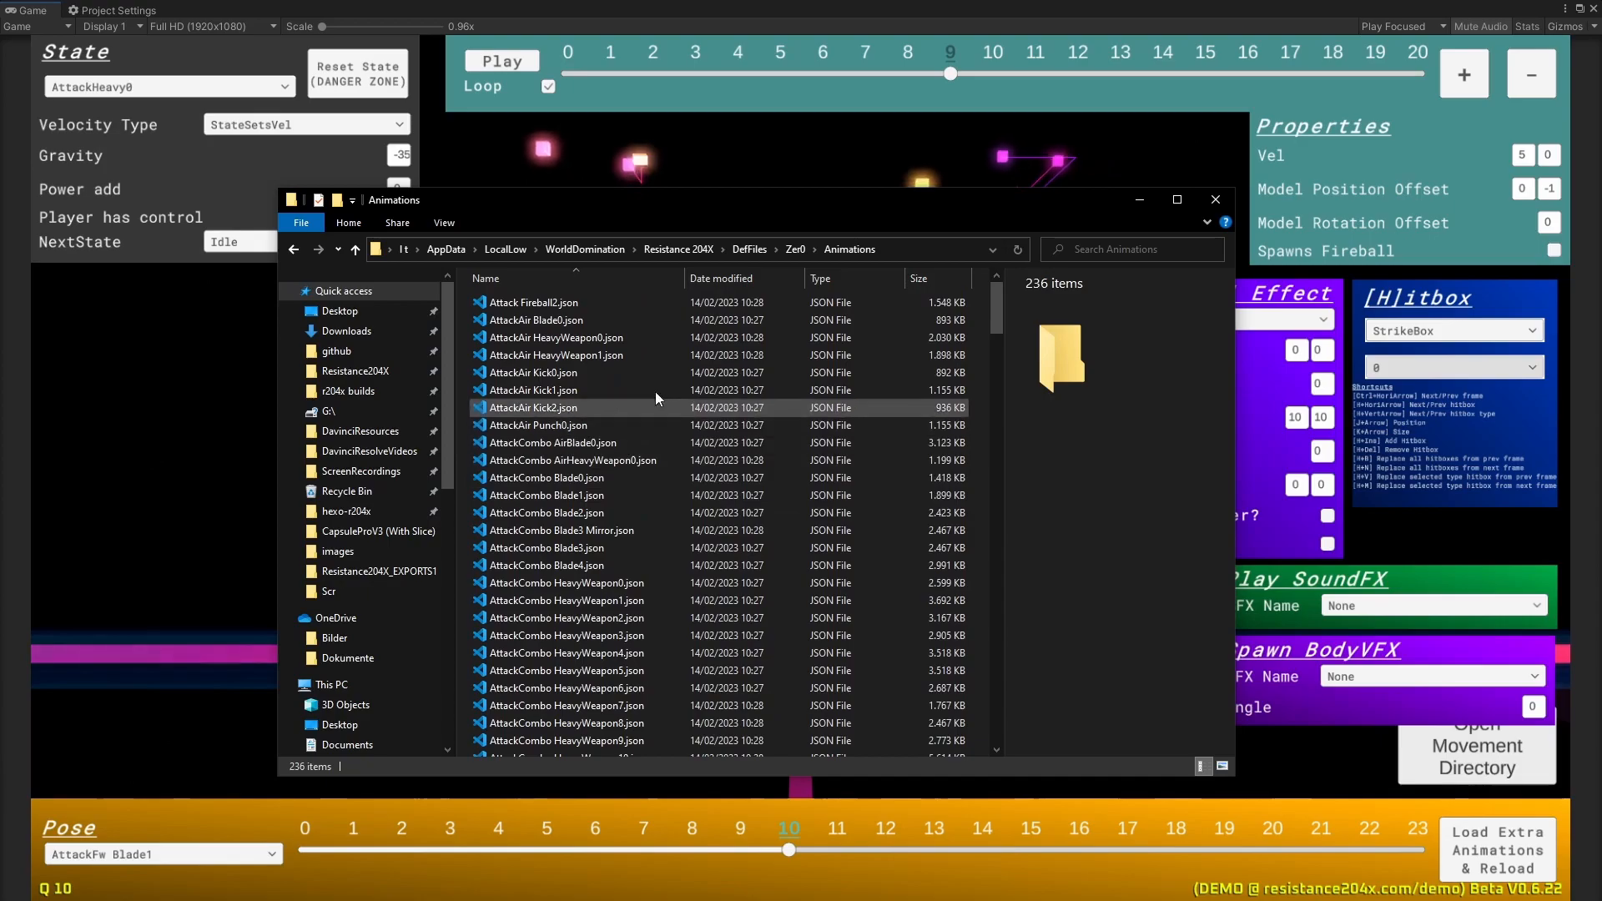
# Step: Return to the DefFiles folder holding the character folders, clear the Zer0 selection, and switch back to the game's state editor
pyautogui.click(794, 249)
pyautogui.click(748, 250)
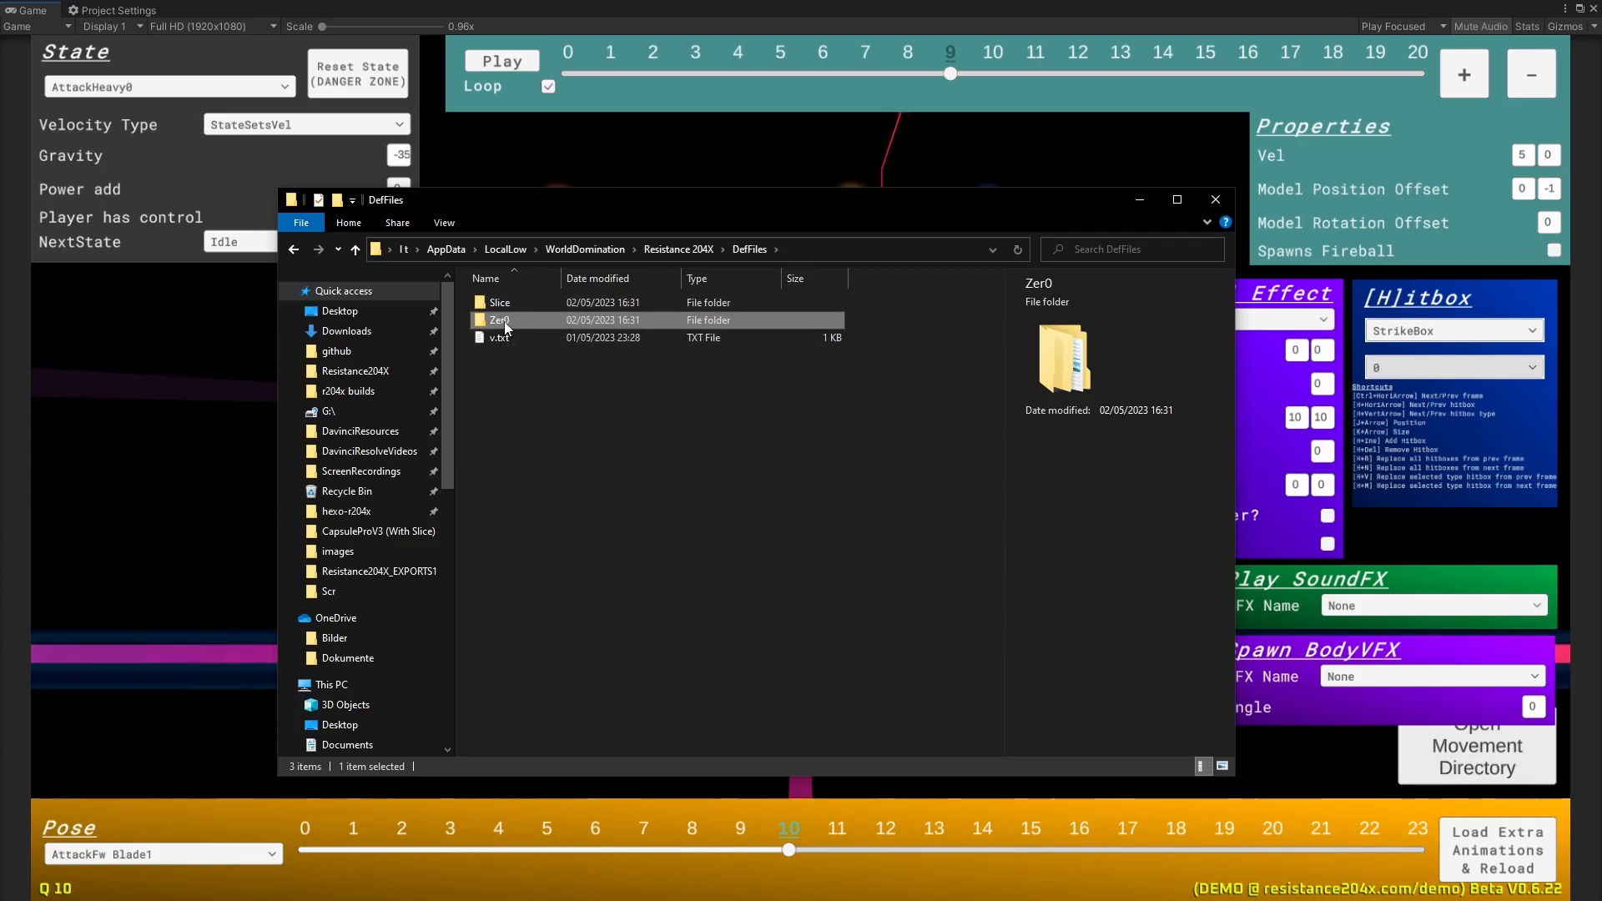
pyautogui.click(571, 519)
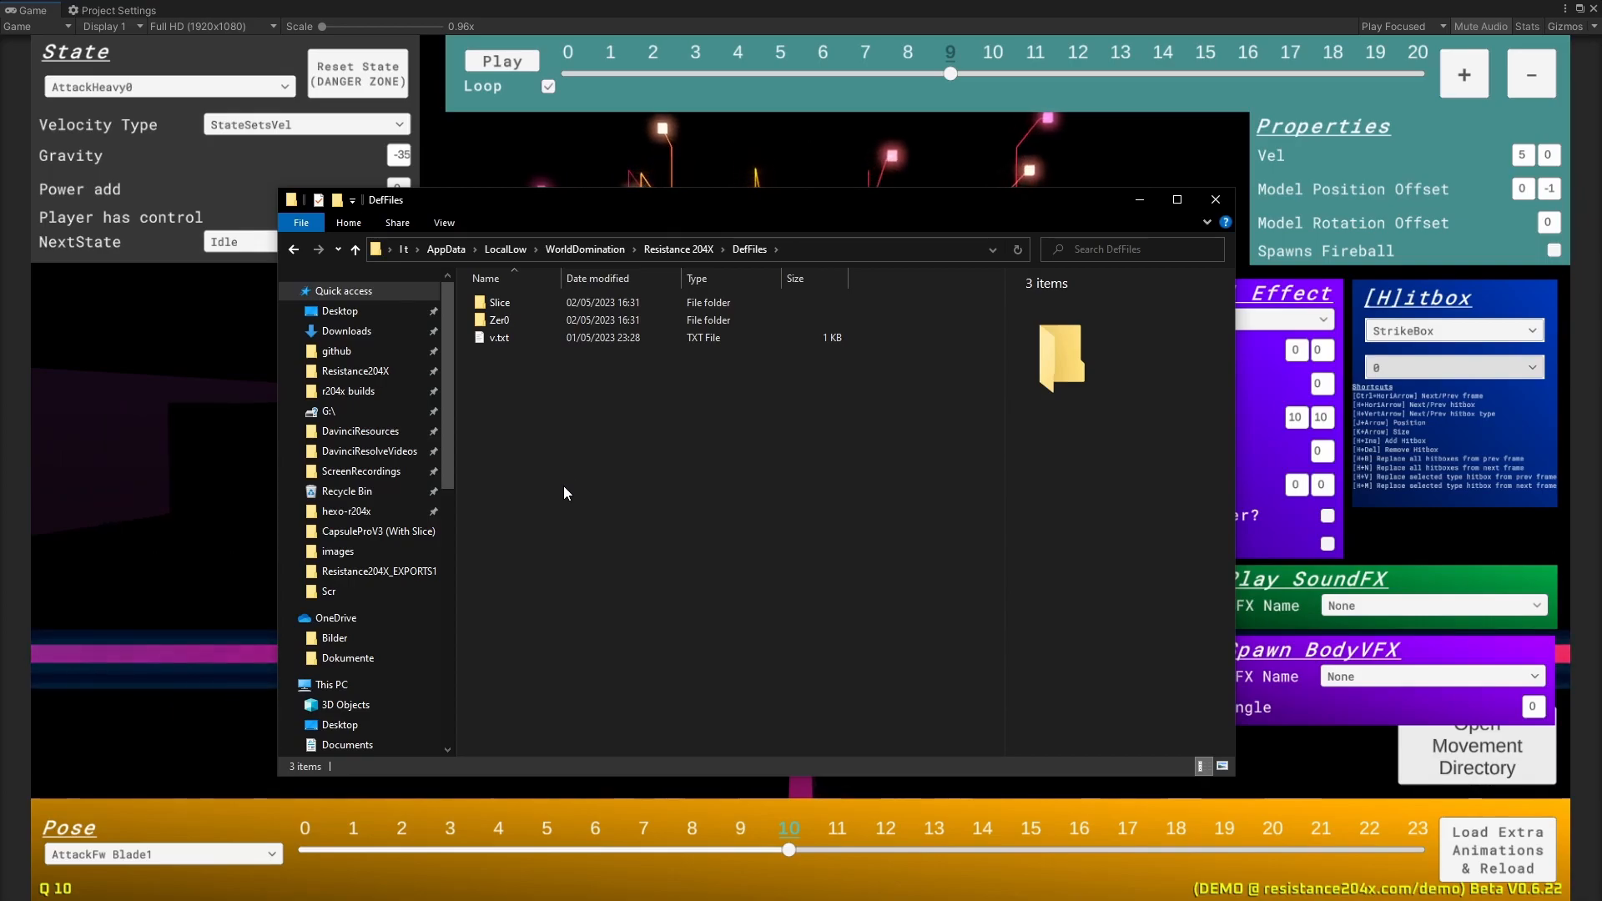
pyautogui.hotkey('alt', 'Tab')
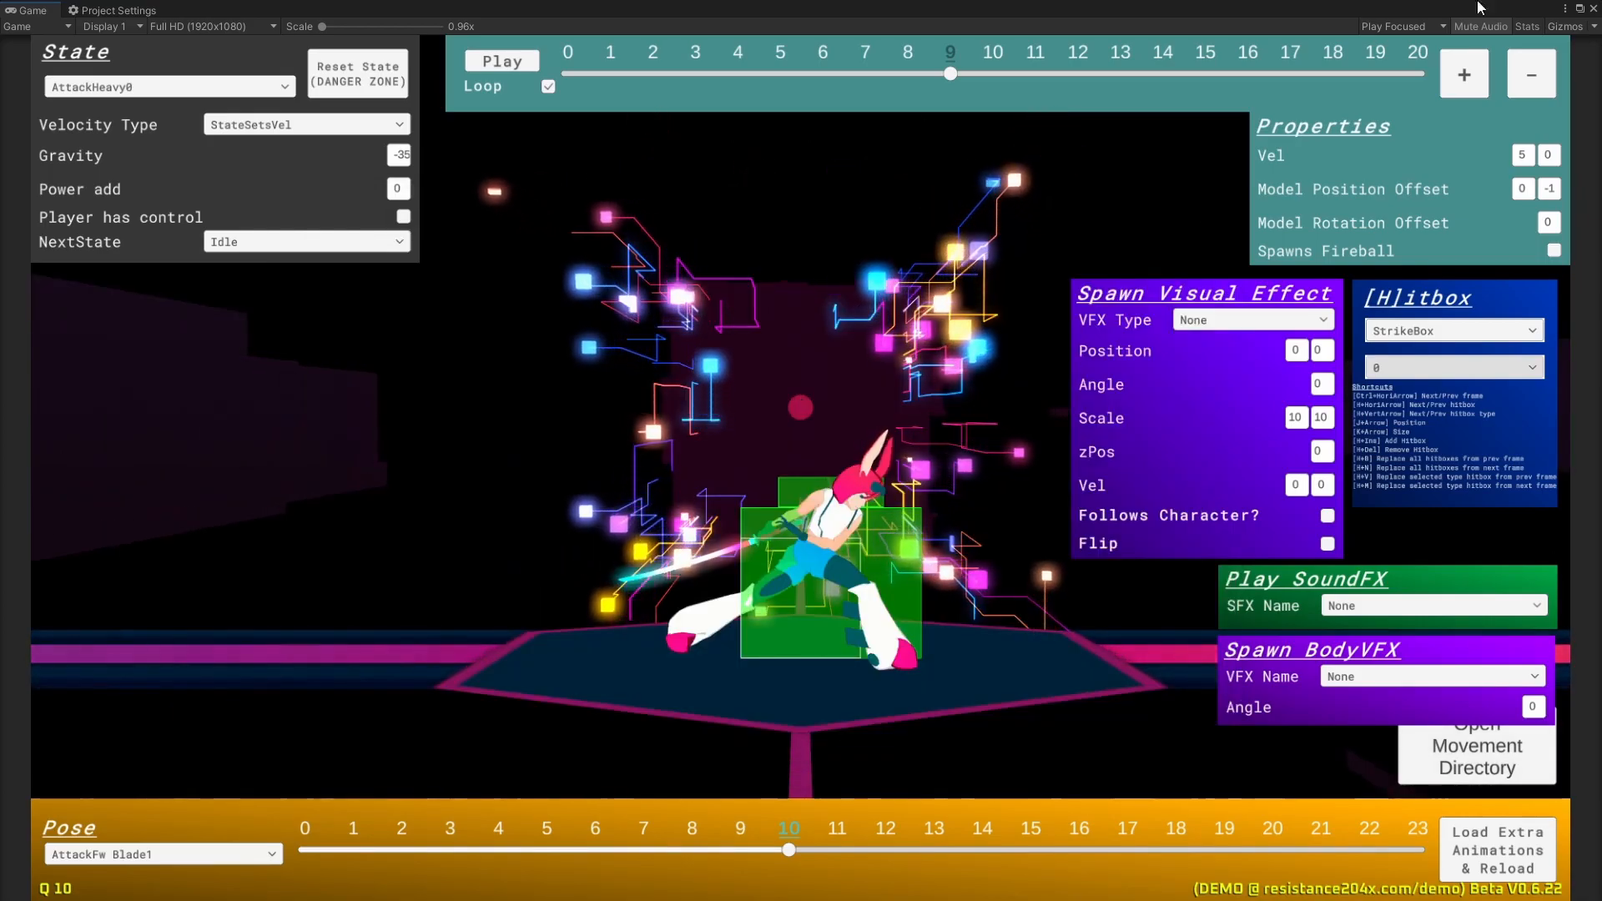